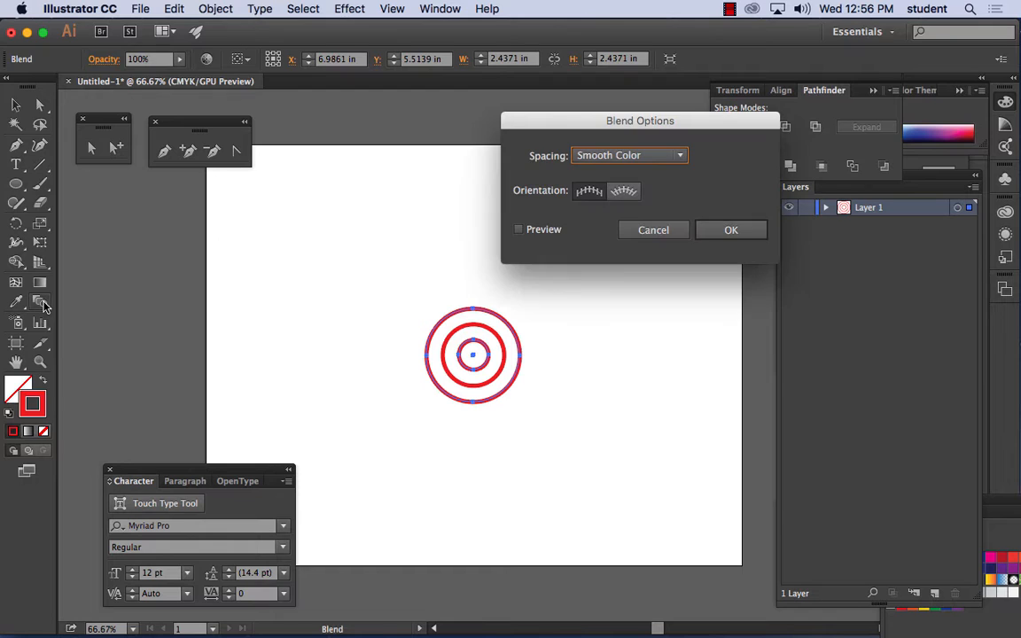
Set the blend between the two red circles to 3 specified steps, with the preview on
left_click_drag(636, 124, 482, 105)
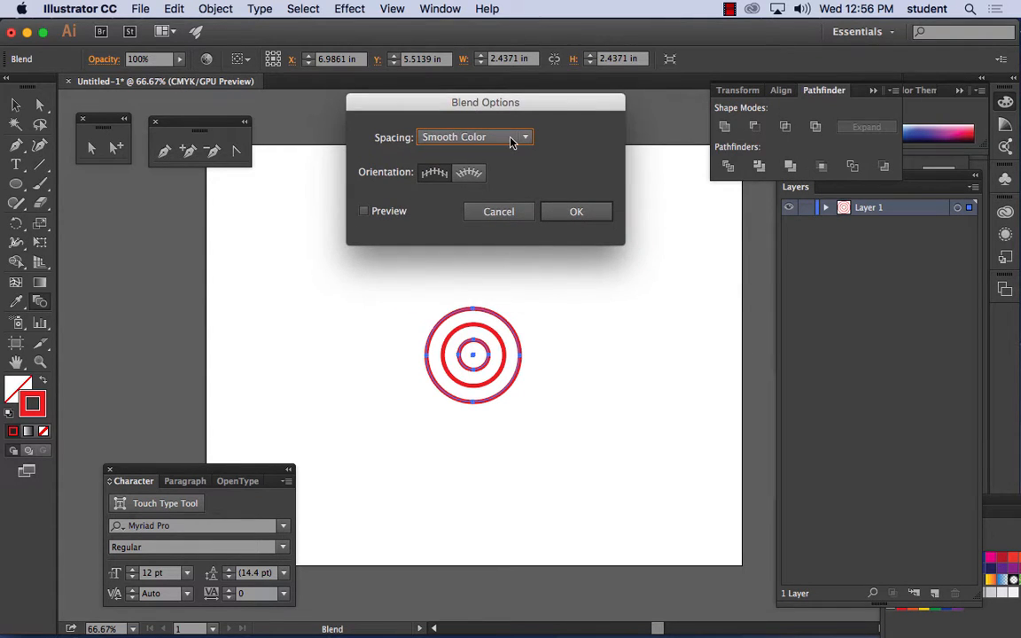
left_click(511, 139)
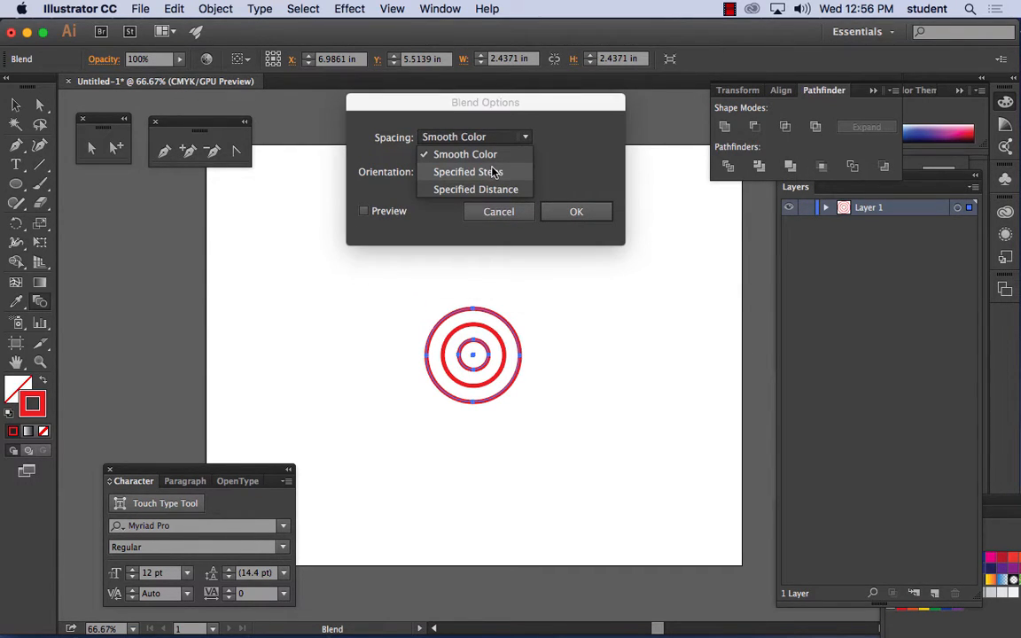
left_click(494, 172)
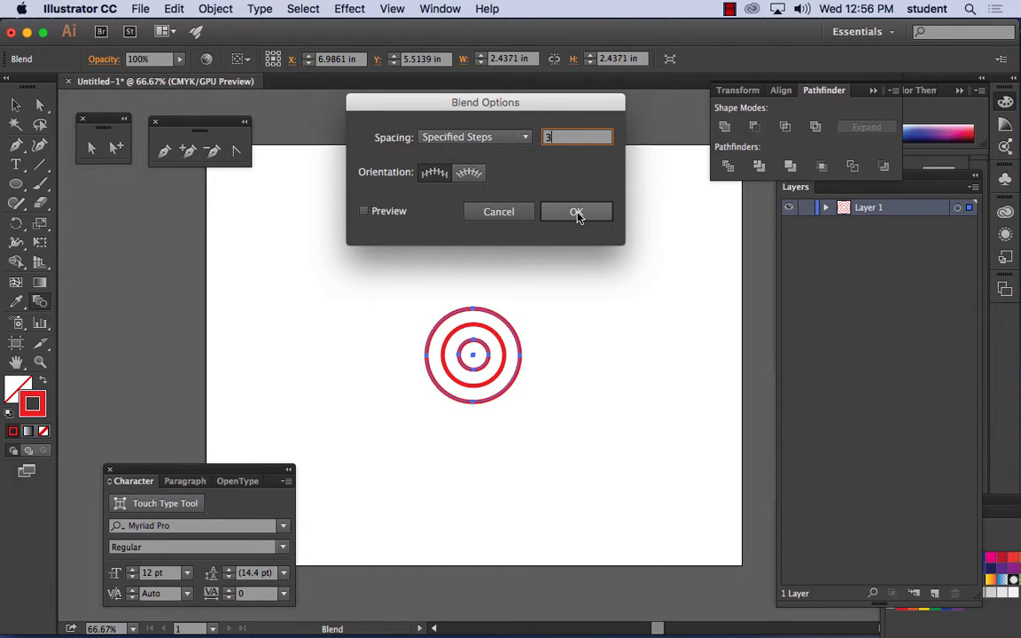
left_click(365, 212)
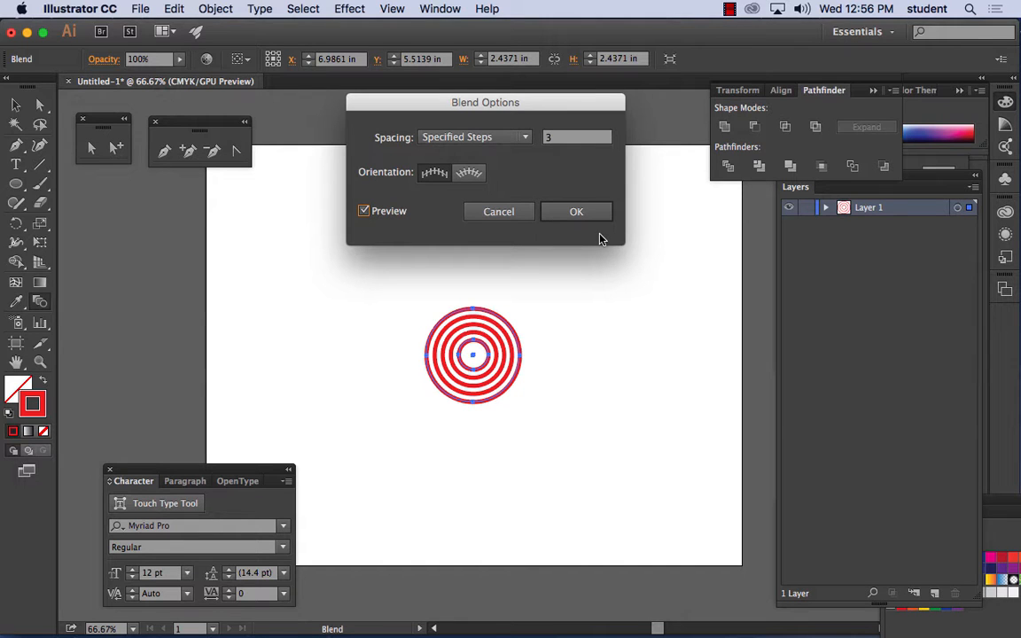
left_click(584, 213)
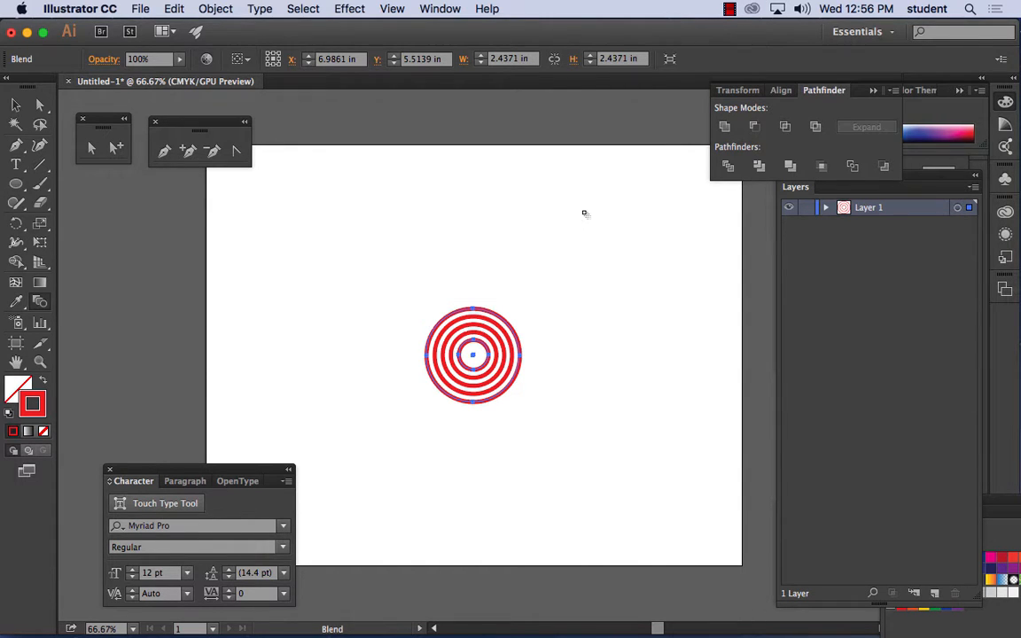
Expand the blended circles into separate paths with Object, Fill and Stroke all included
key("v")
key("super+minus")
key("super+plus")
key("super+plus")
key("super+plus")
key("super+plus")
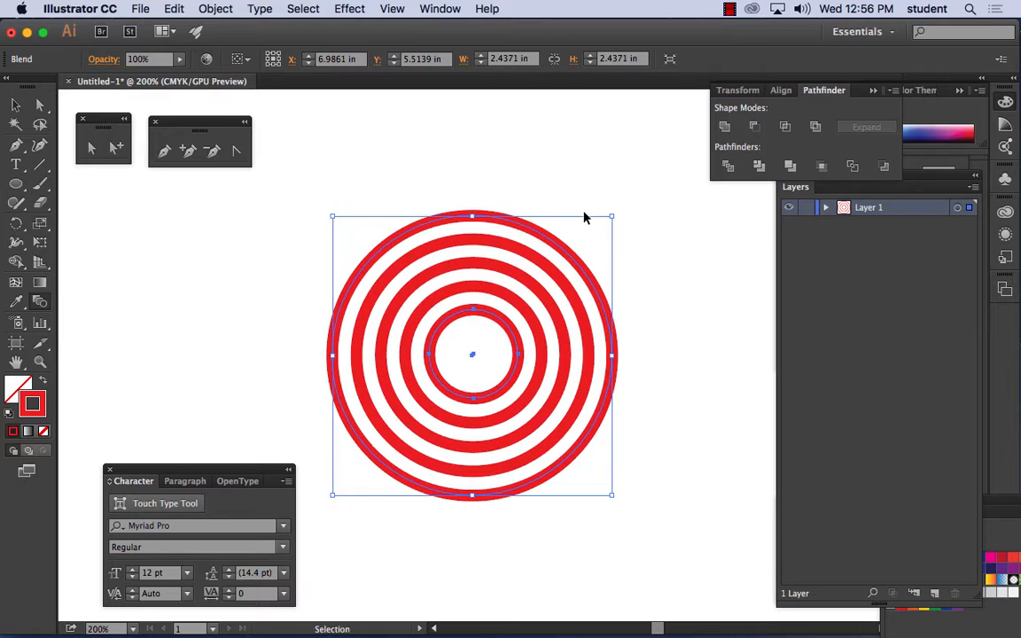
key("w")
left_click(16, 105)
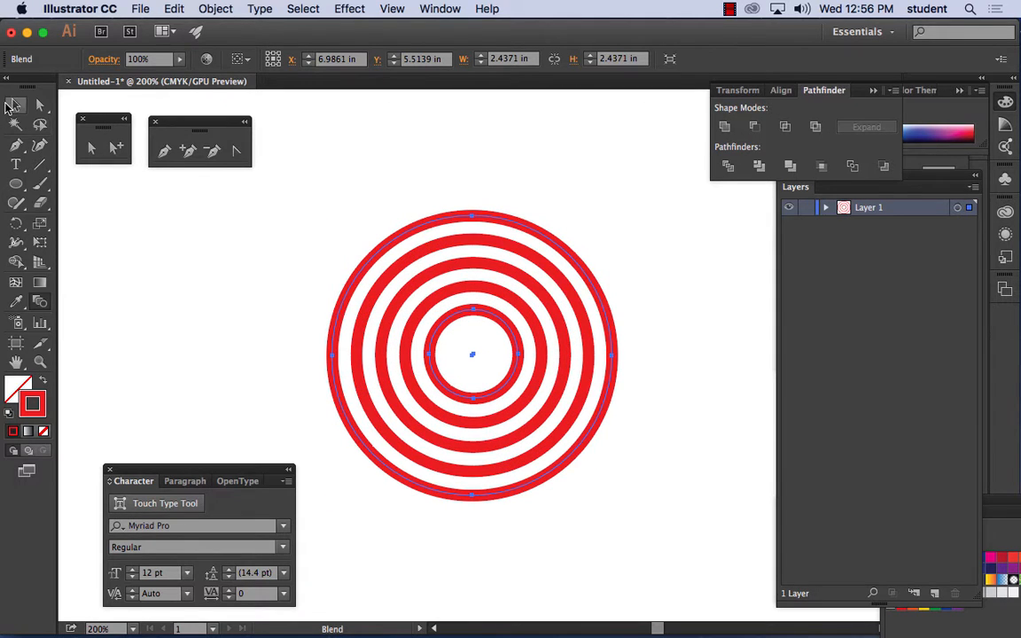
left_click(320, 162)
left_click_drag(320, 162, 655, 523)
left_click(216, 8)
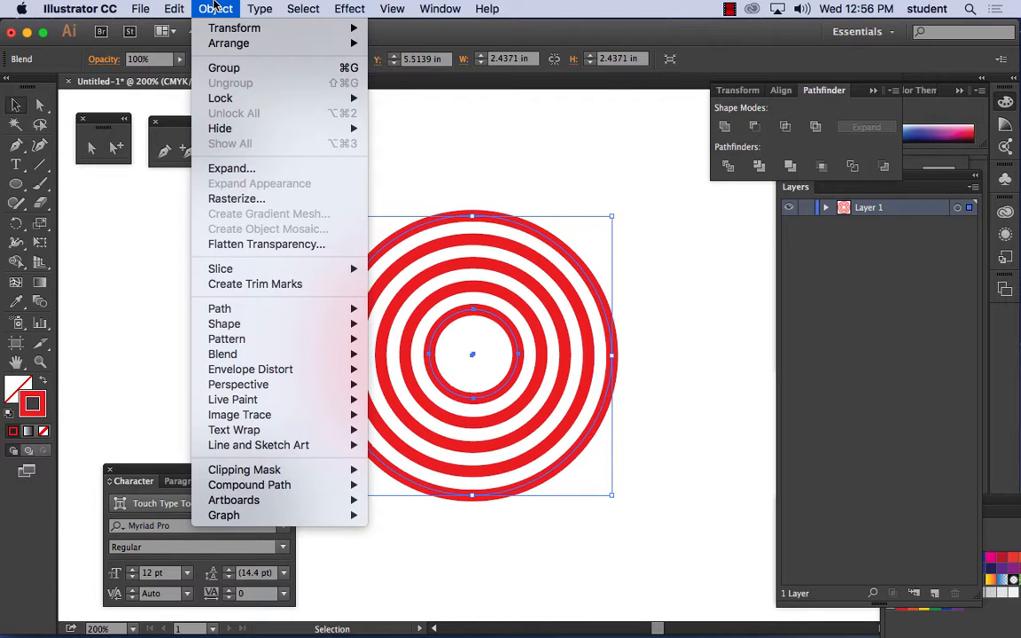
left_click(264, 168)
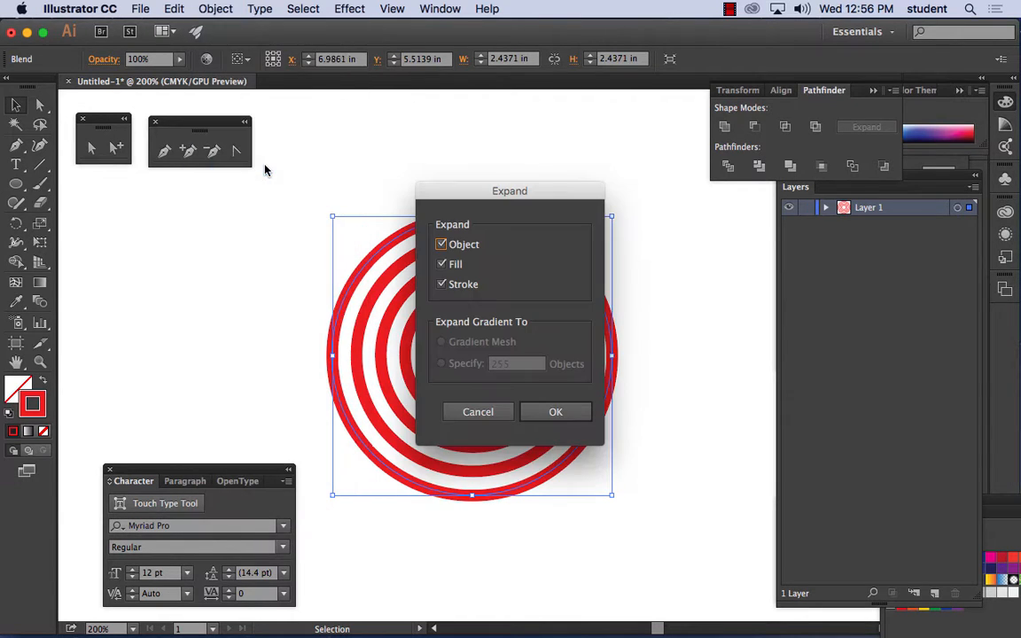
left_click(566, 413)
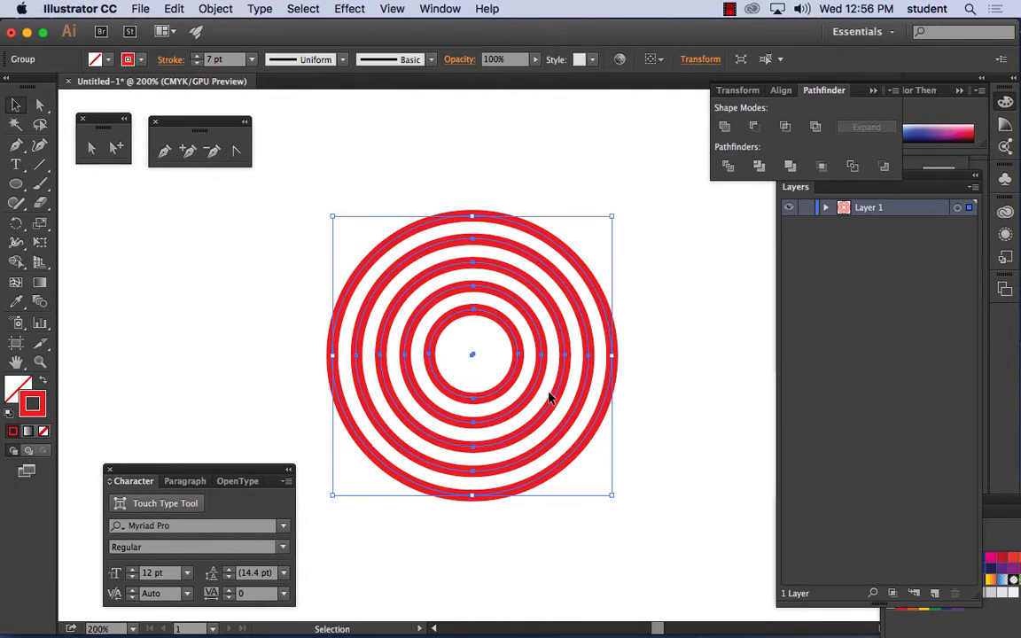
Ungroup the expanded concentric circles and deselect them
left_click(216, 8)
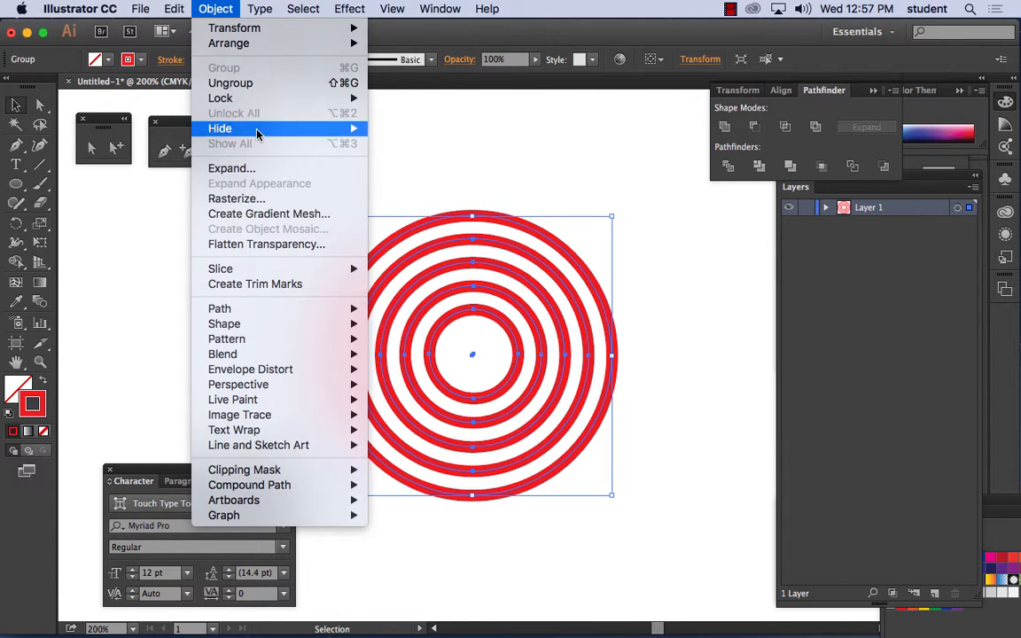
left_click(232, 82)
left_click(459, 187)
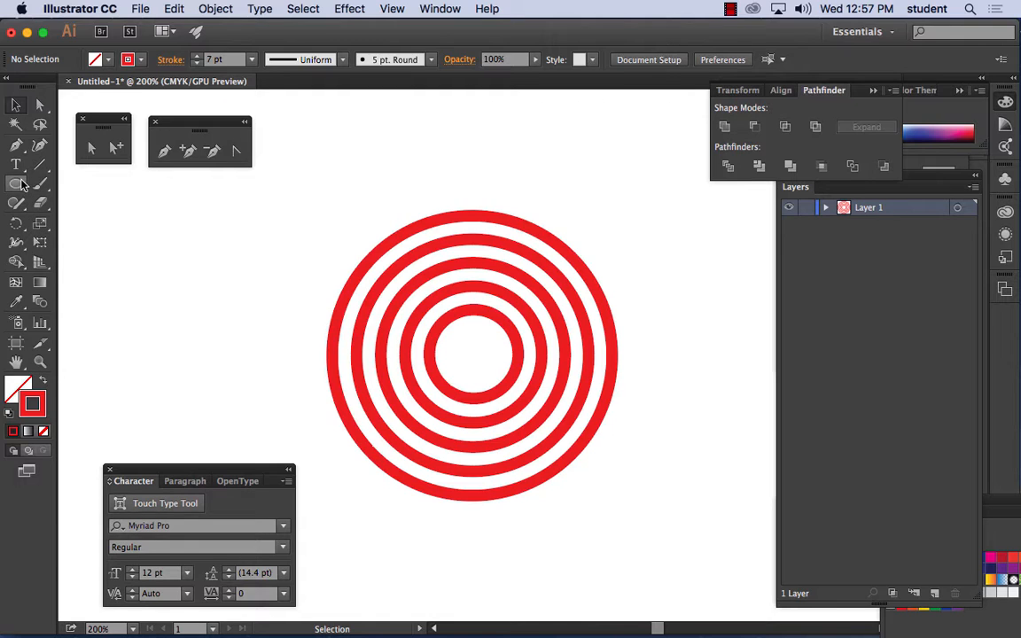
Draw a closed five-point Pen shape over the lower part of the rings, with its upper edge dipping to their centre
left_click(16, 144)
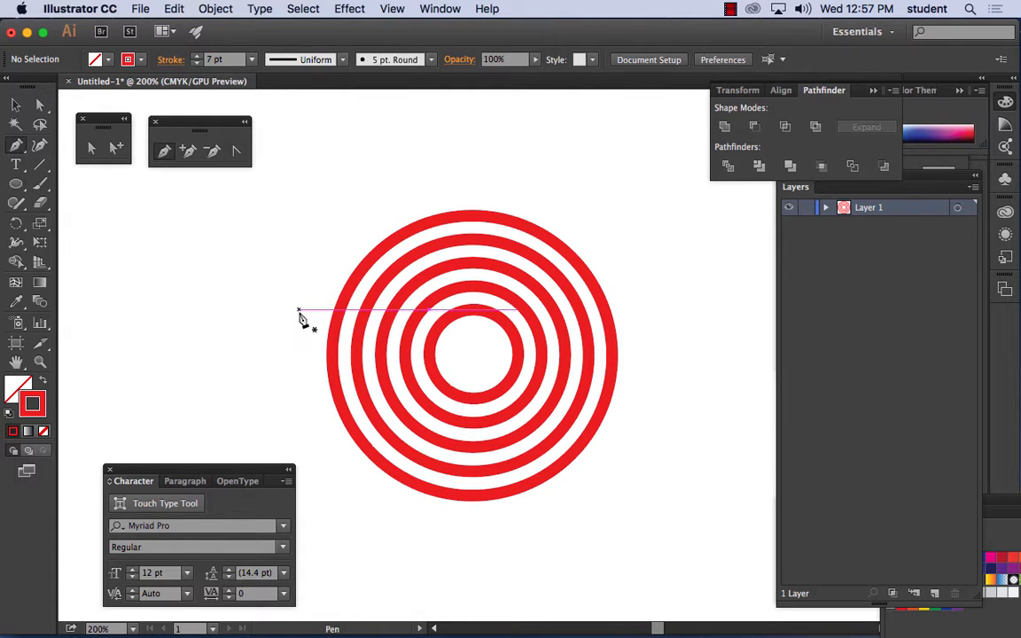
left_click(298, 309)
left_click(471, 355)
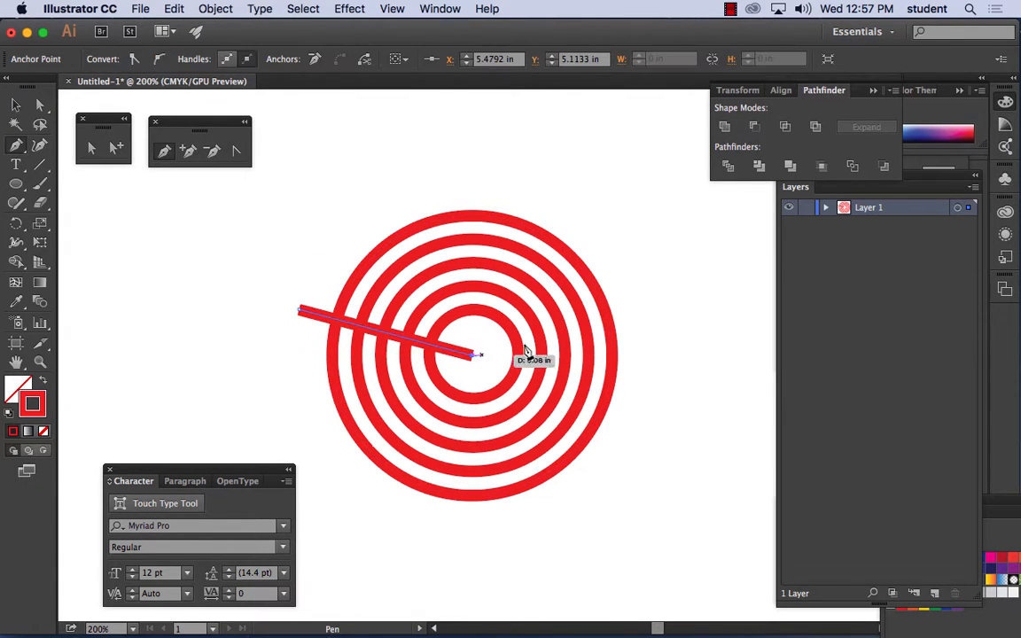
left_click(629, 311)
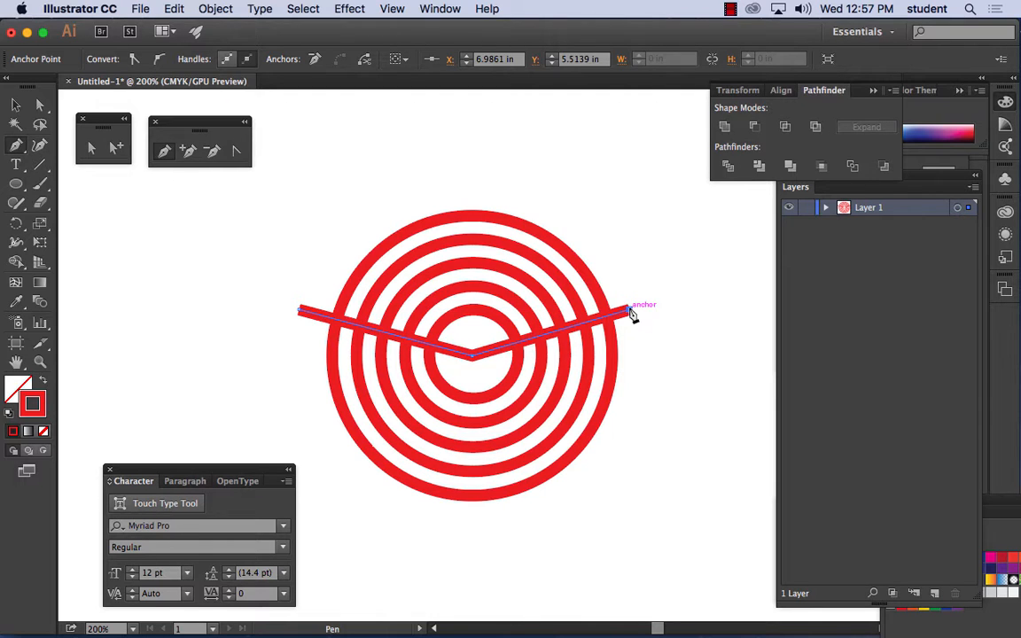
left_click(629, 524)
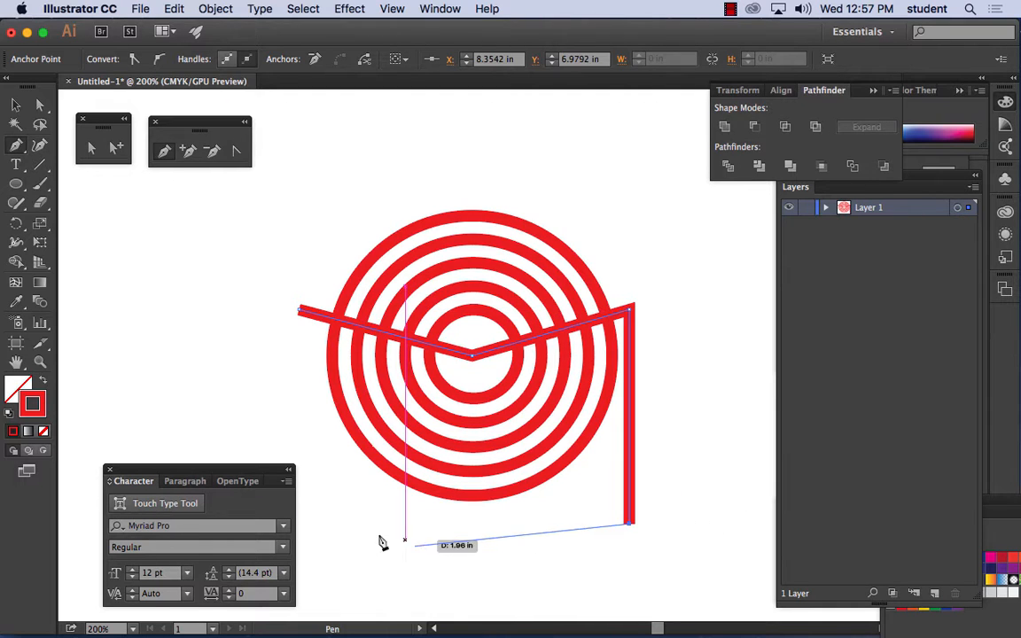
left_click(313, 537)
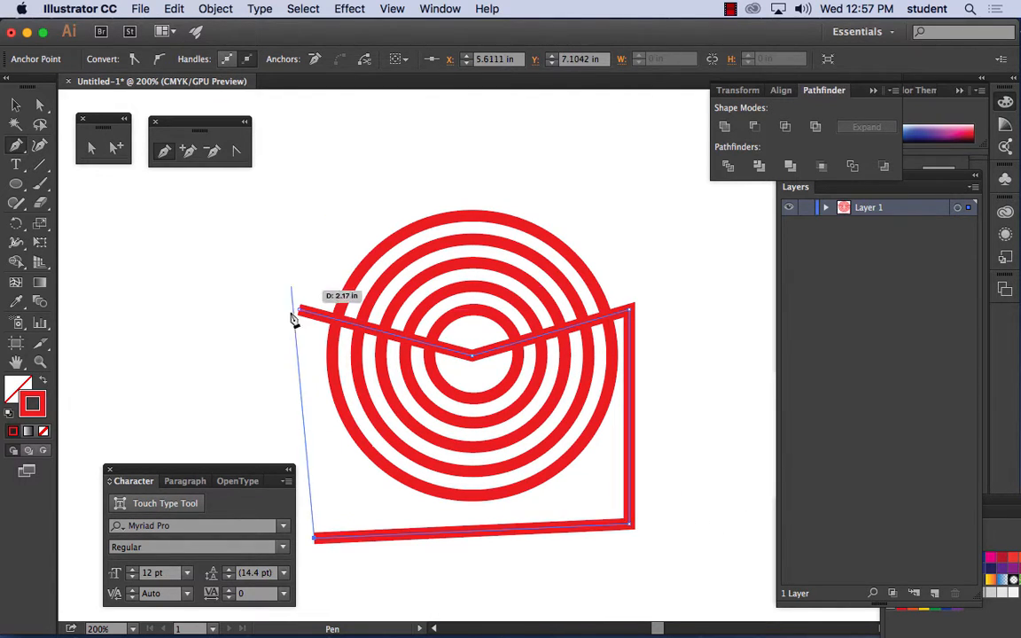
left_click(298, 310)
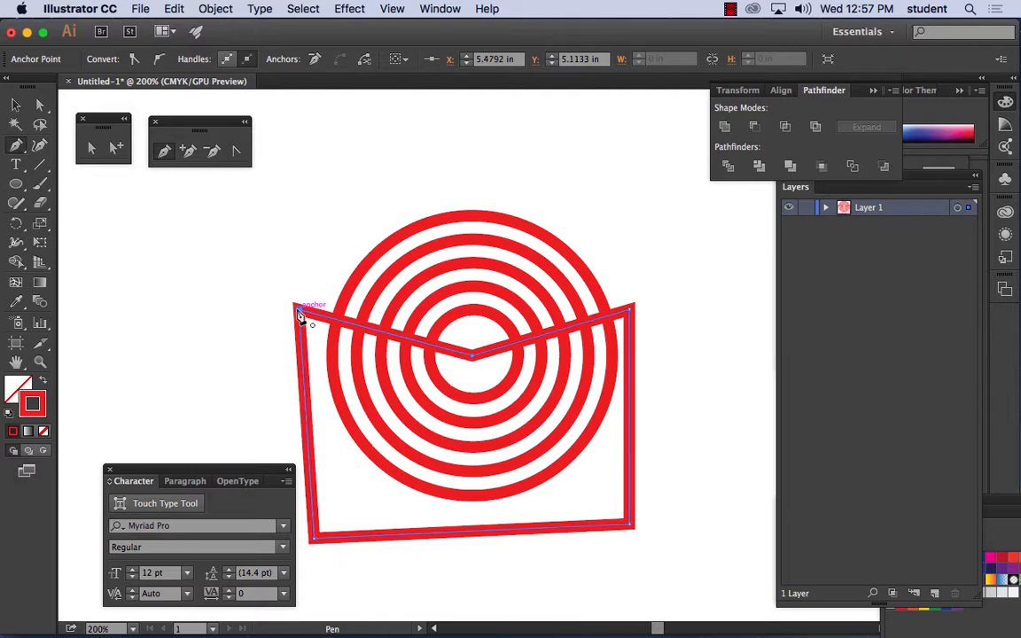
Give the five-point shape a white (ffffff) fill and no stroke, then deselect it
double_click(18, 387)
left_click(336, 376)
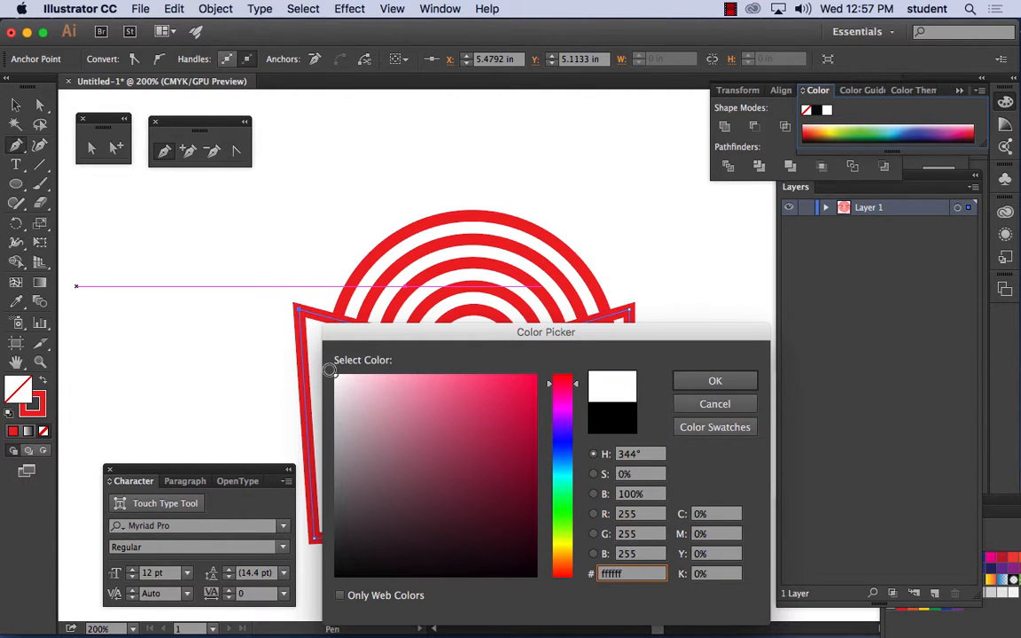
left_click(715, 380)
left_click(43, 431)
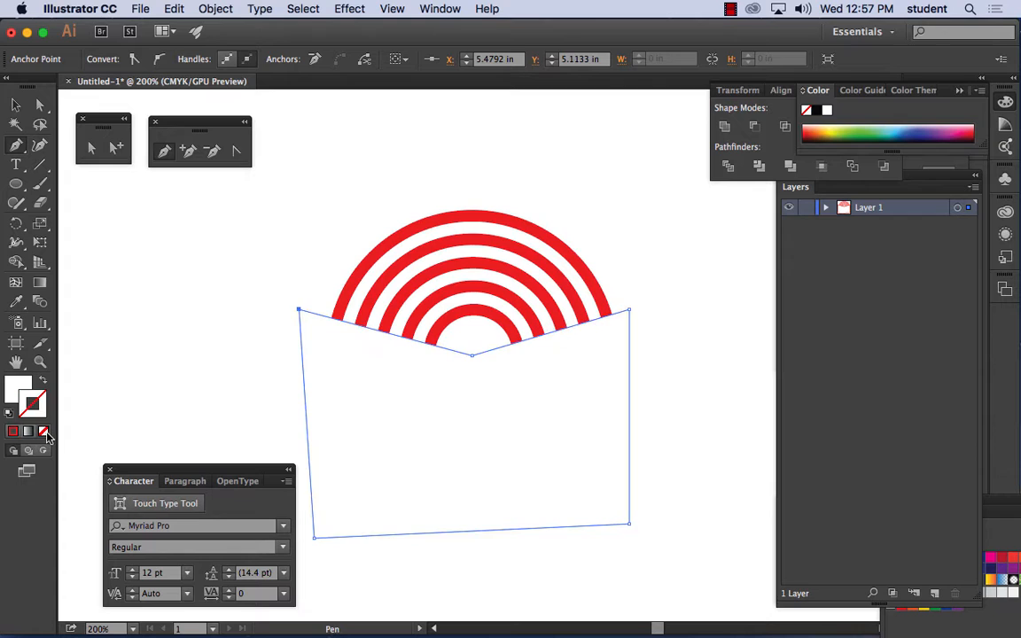
left_click(15, 105)
left_click(126, 255)
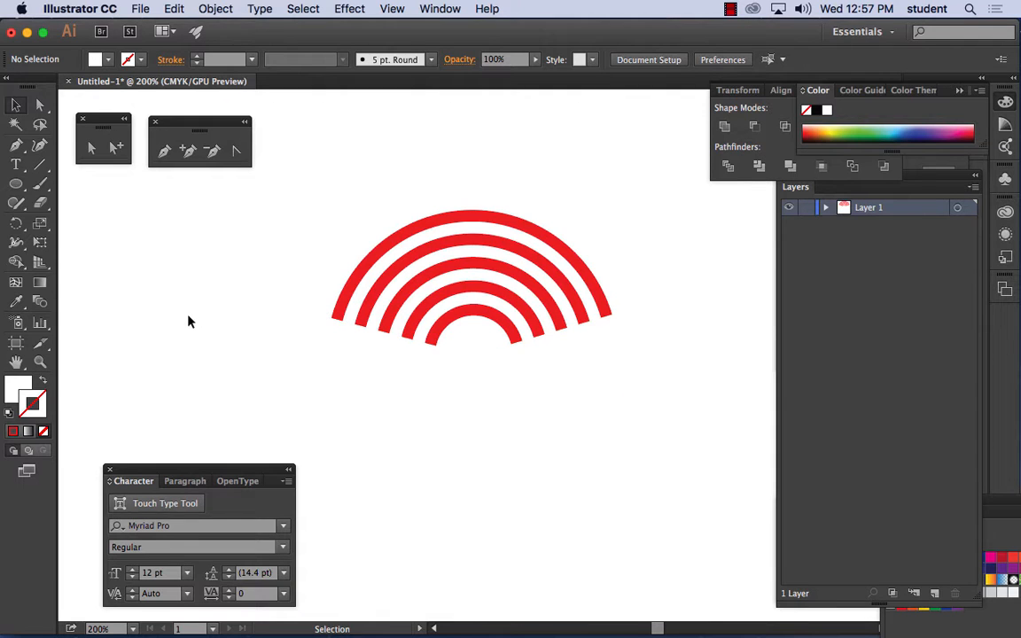
Try to subtract the white shape from all the red rings with Pathfinder's Minus Front
left_click_drag(253, 228, 636, 496)
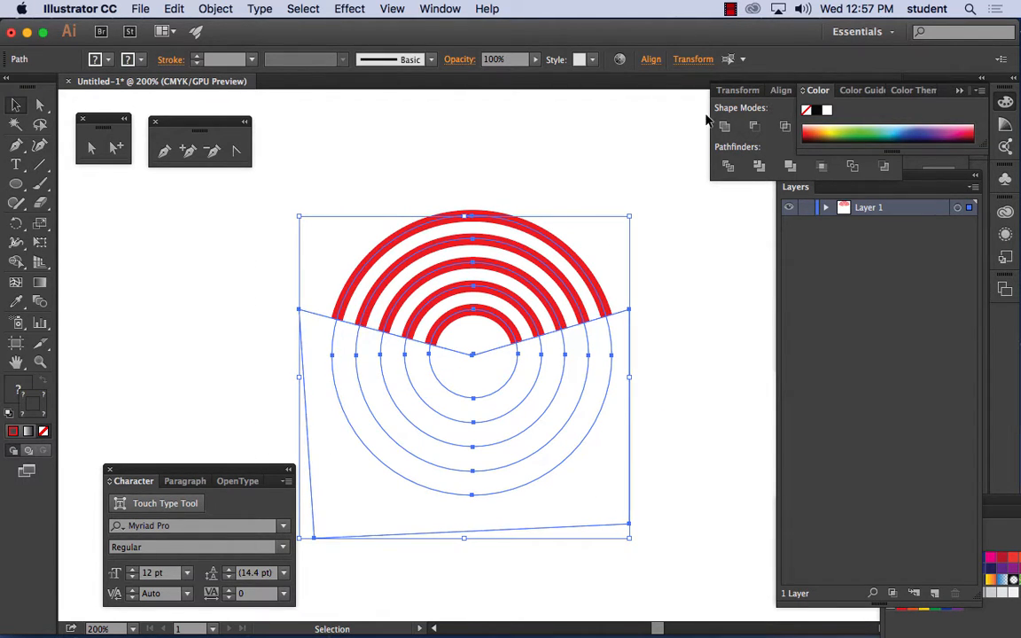
left_click(436, 9)
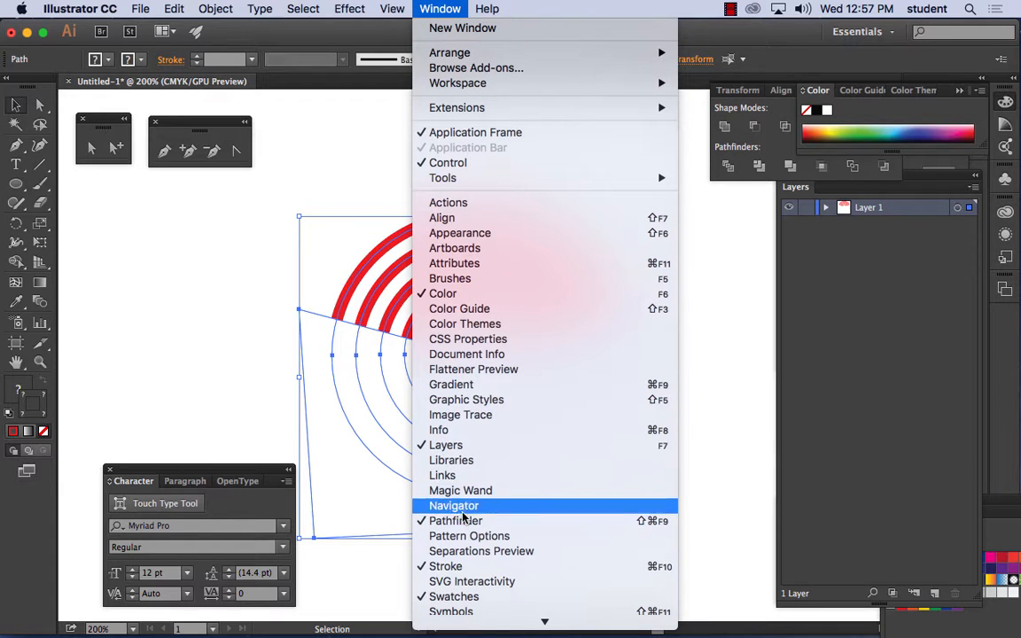
left_click(456, 521)
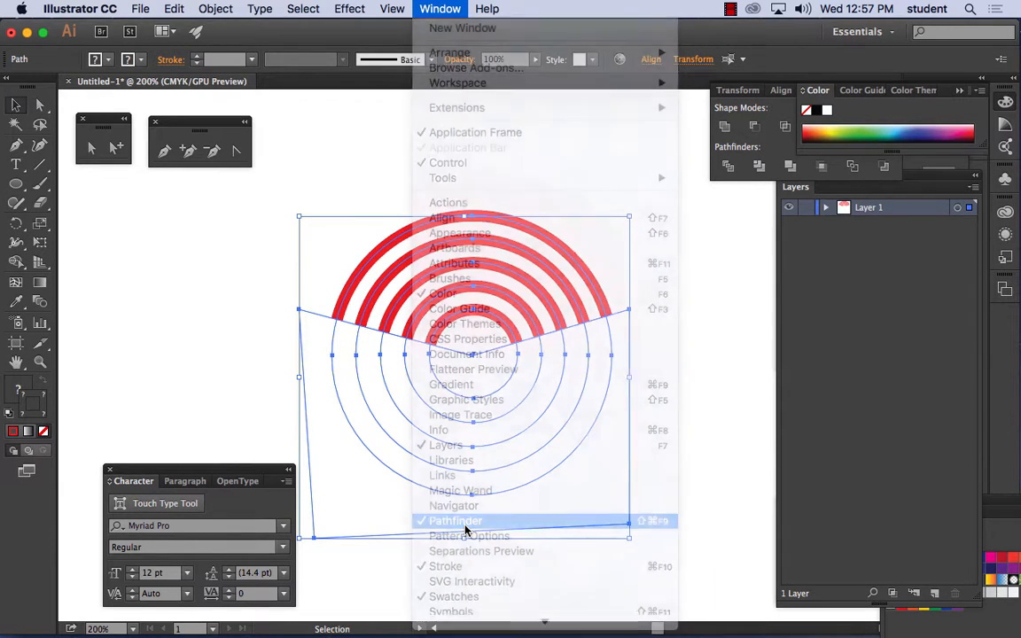
left_click(754, 128)
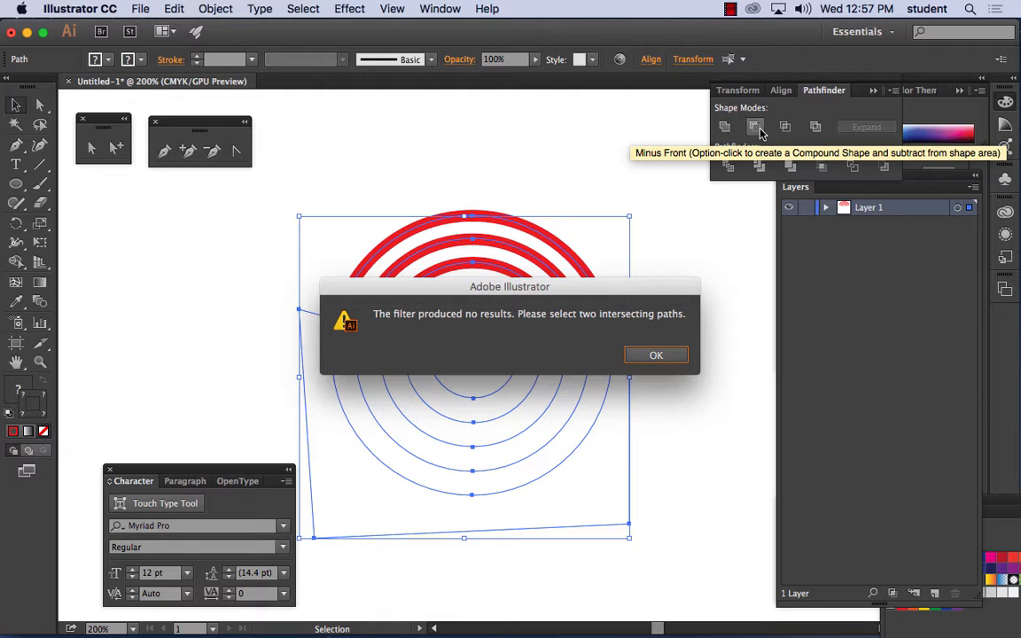
left_click(675, 356)
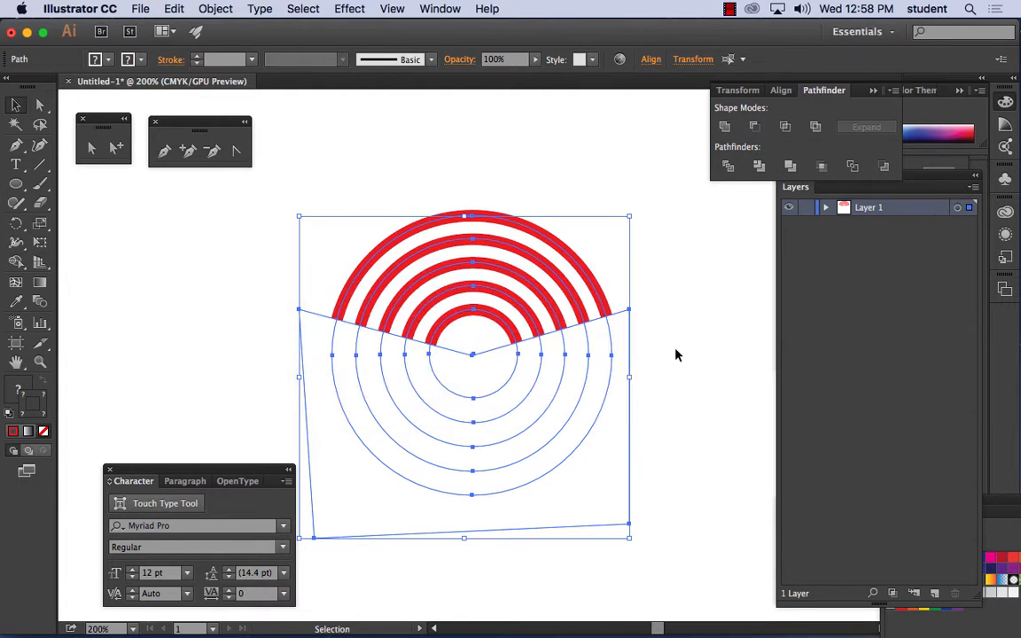
Delete the white shape covering the lower part of the rings
left_click(144, 257)
left_click(368, 399)
key("Delete")
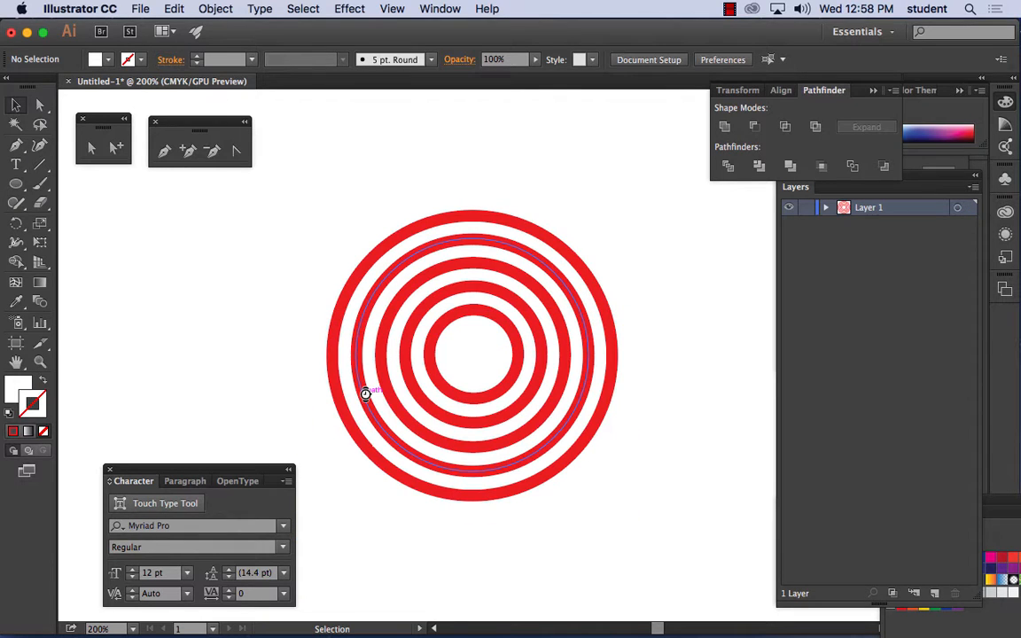
Cut the outermost ring with the Scissors tool at two upper points on opposite sides and delete its lower arc
left_click(39, 202)
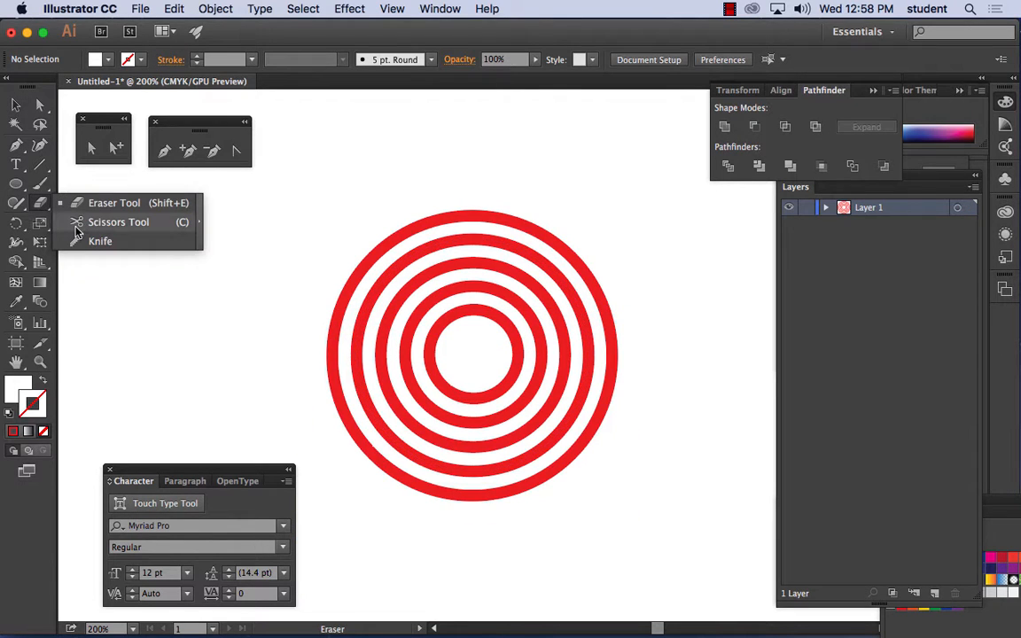
left_click(78, 223)
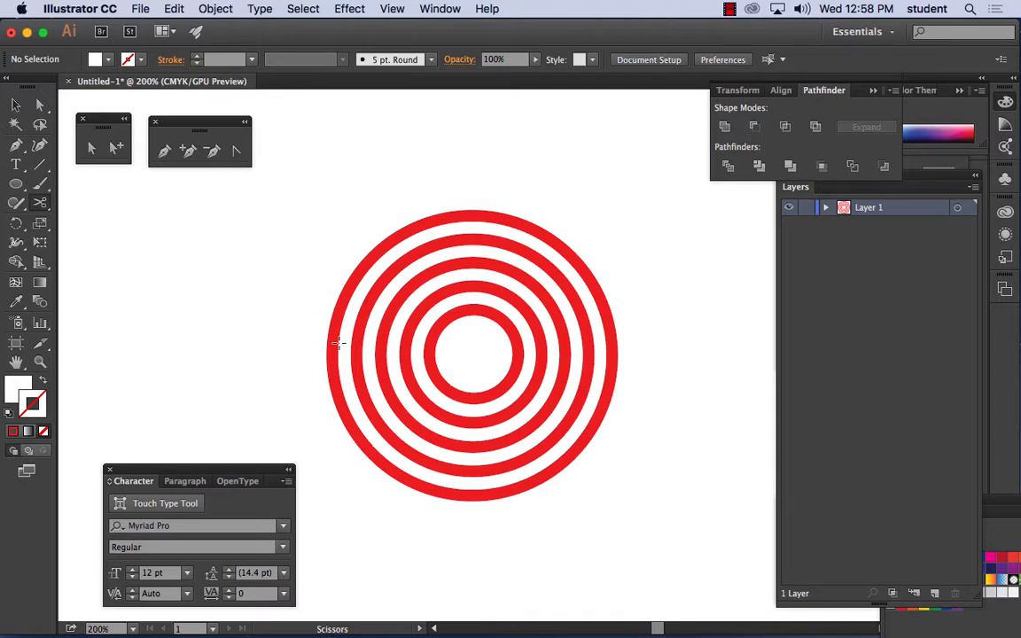
left_click(338, 312)
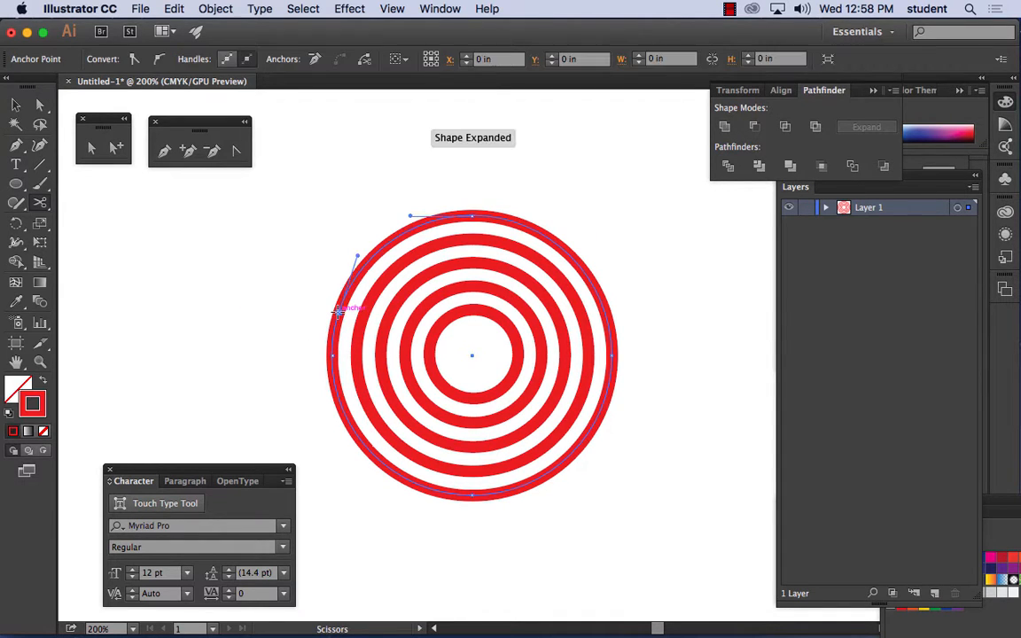
left_click(605, 310)
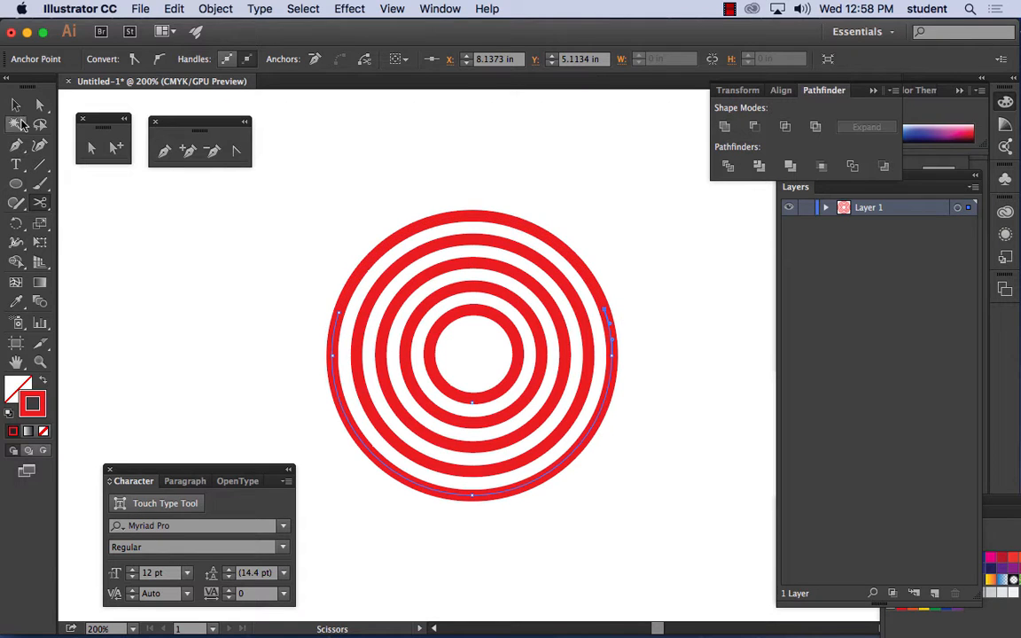
left_click(21, 110)
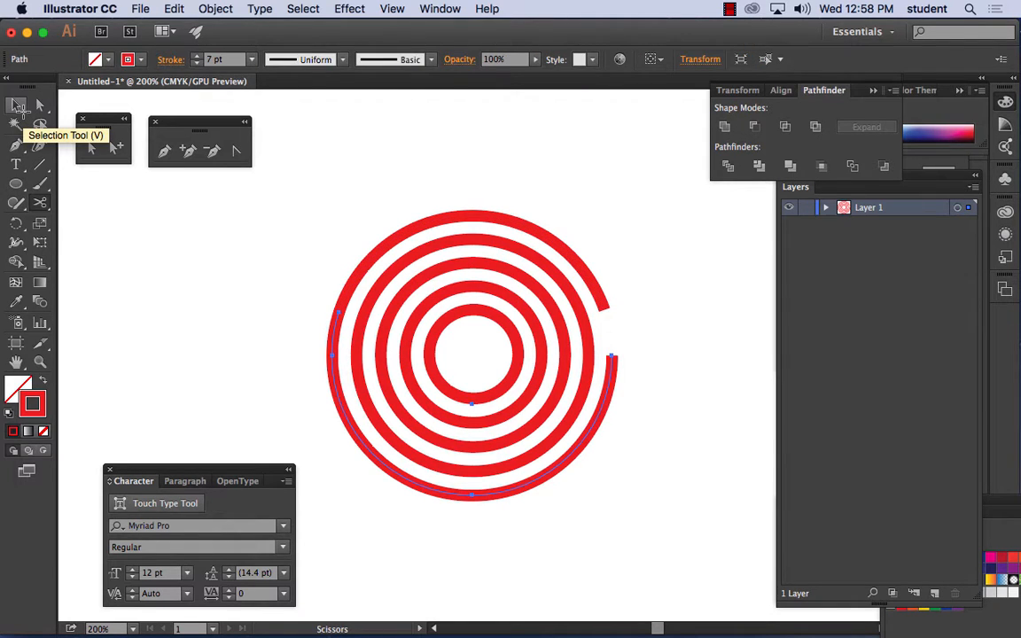
key("Delete")
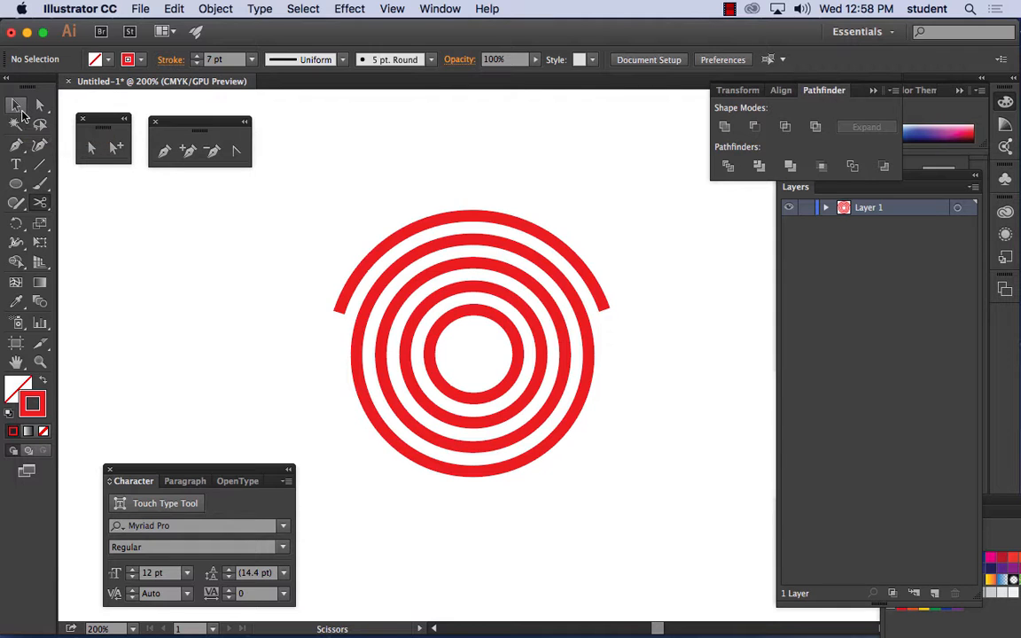
Cut the second ring from the outside with the Scissors tool at upper points on both sides and delete its lower arc
left_click(359, 333)
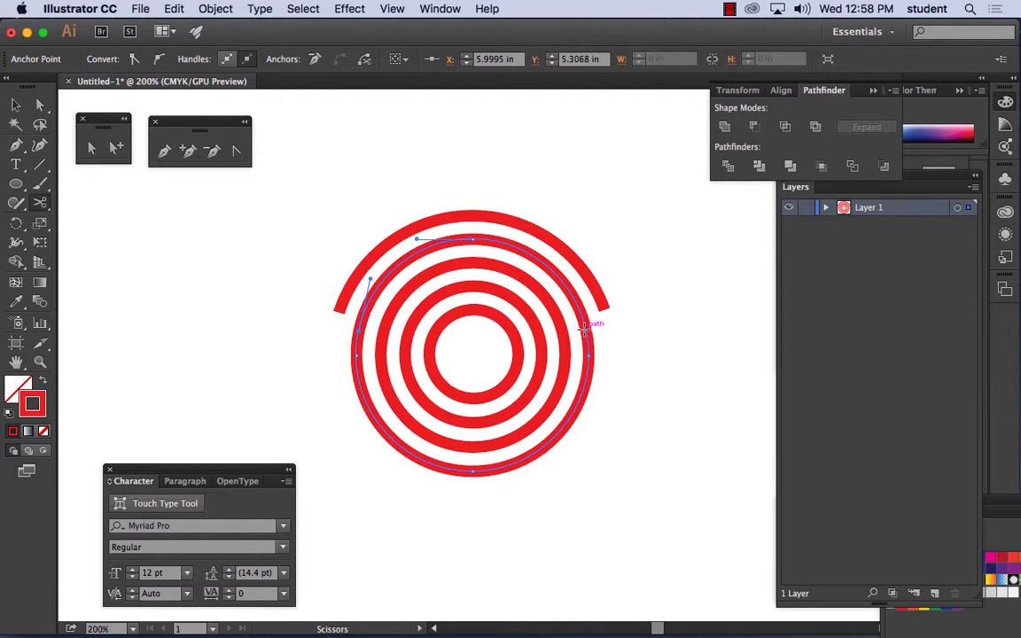
left_click(585, 328)
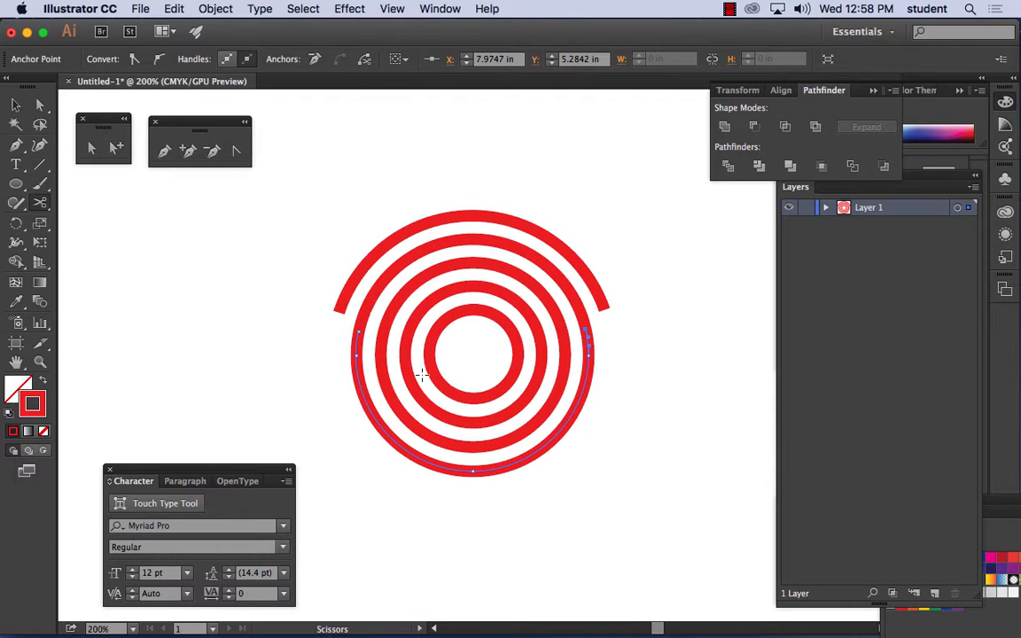
key("Delete")
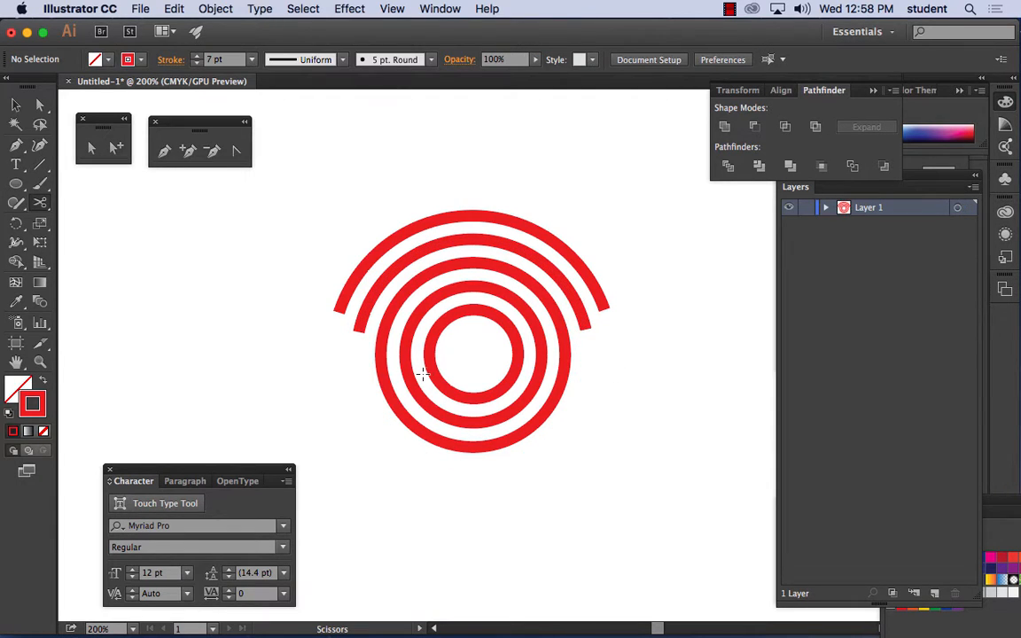
Cut the third ring with the Scissors tool at its left anchor and just above its right anchor, and delete the lower arc
left_click(564, 339)
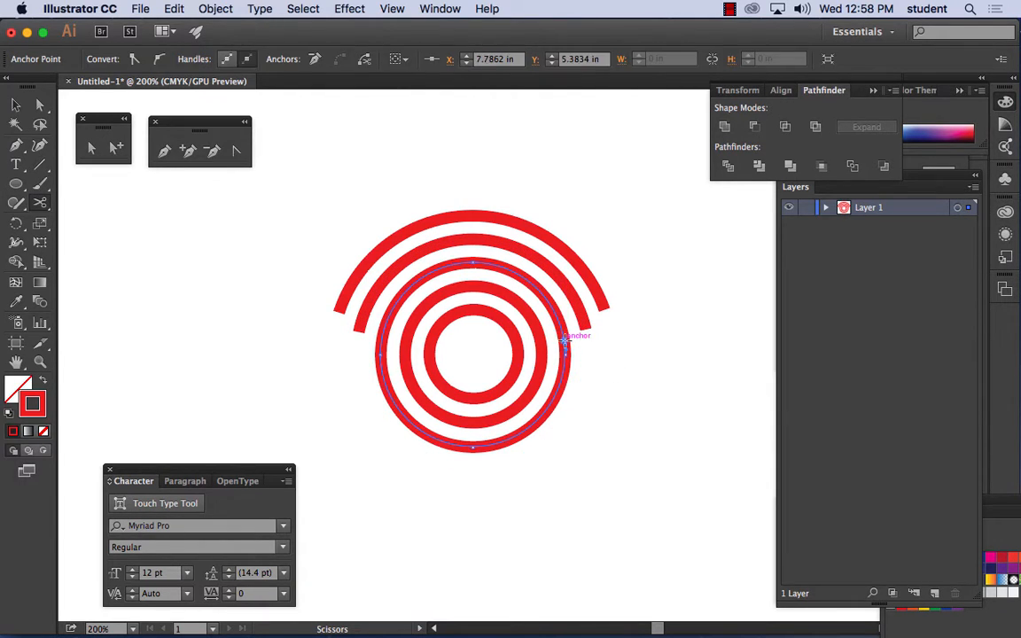
left_click(380, 353)
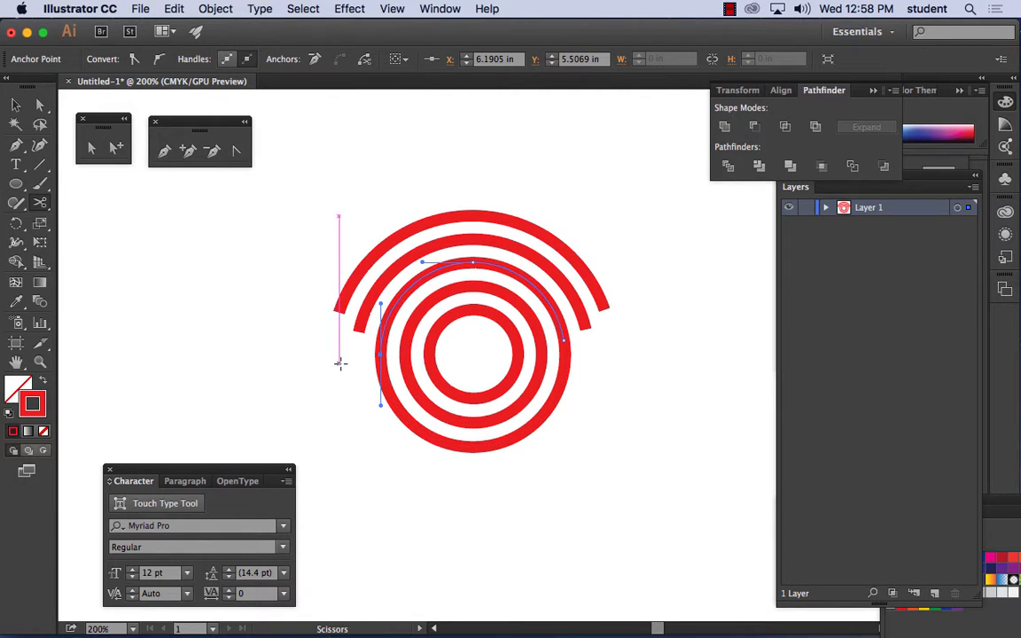
left_click(39, 105)
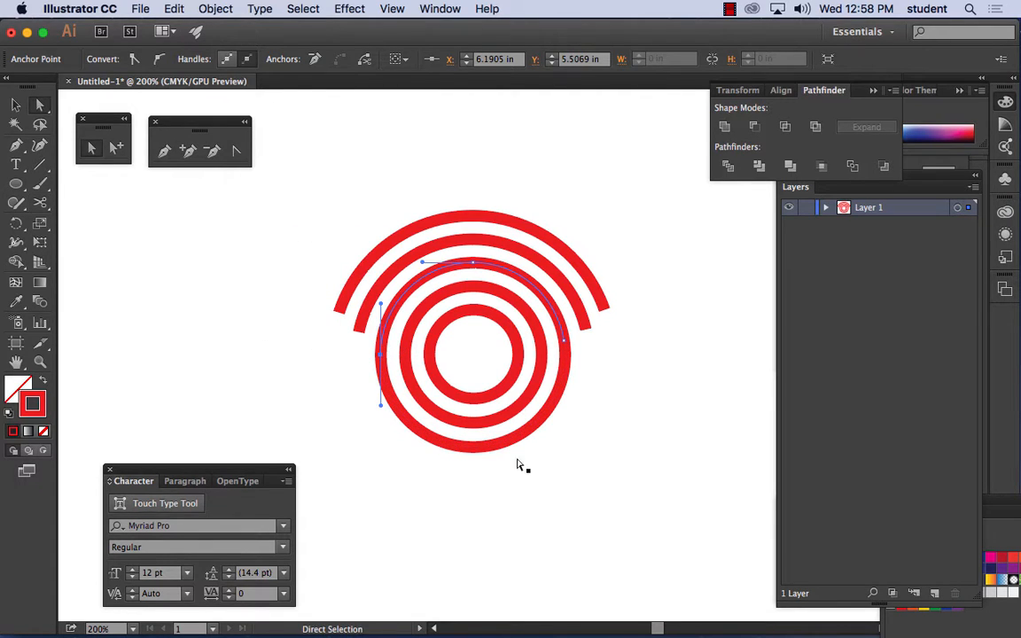
left_click(491, 450)
key("Delete")
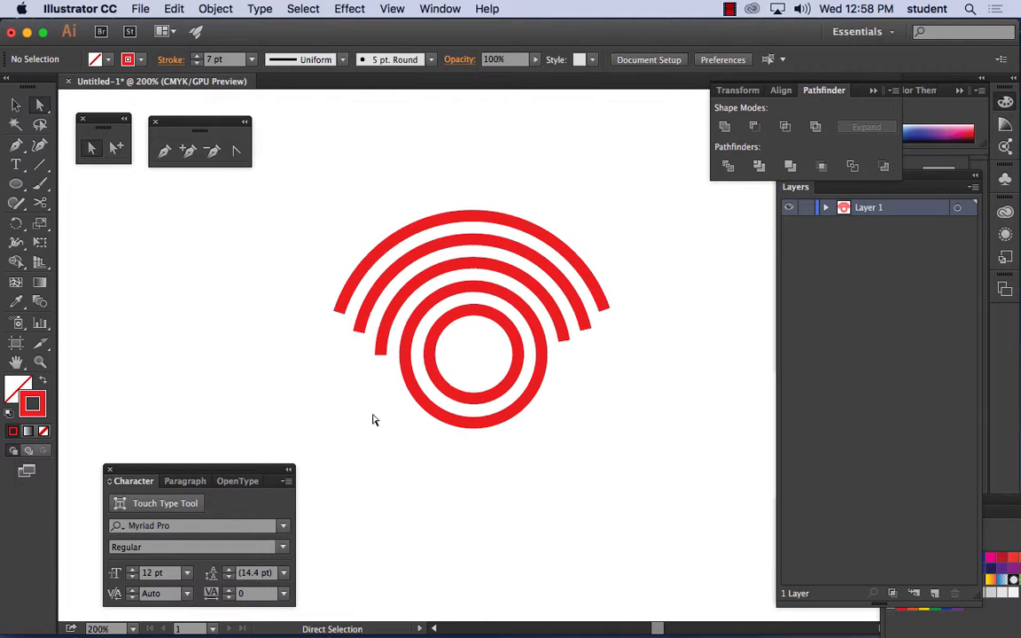
Cut the fourth ring with the Scissors tool on both sides just below its centre line and delete its lower arc
left_click(39, 202)
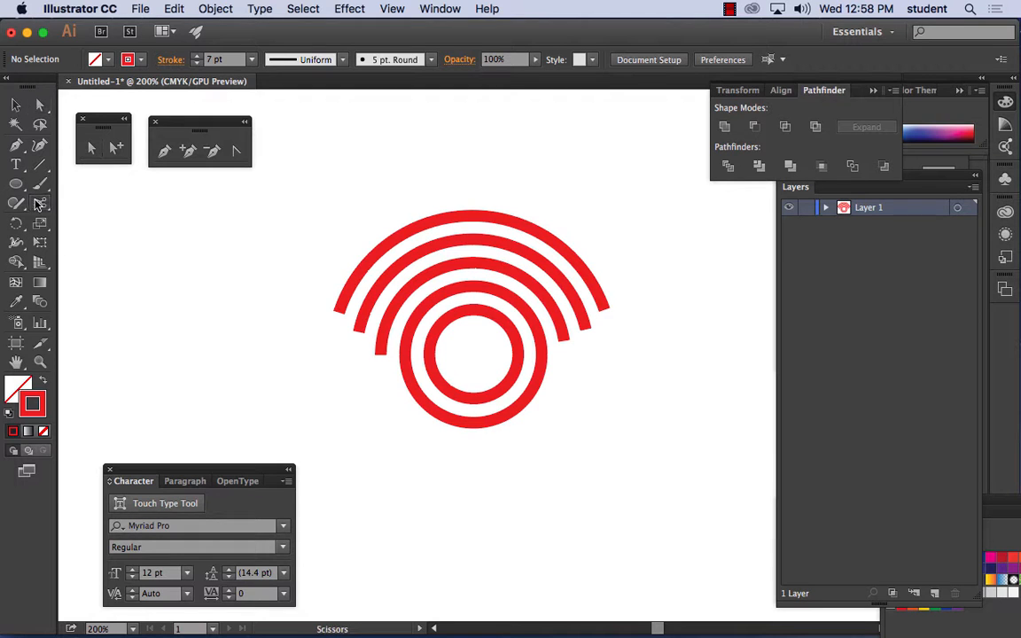
left_click(401, 364)
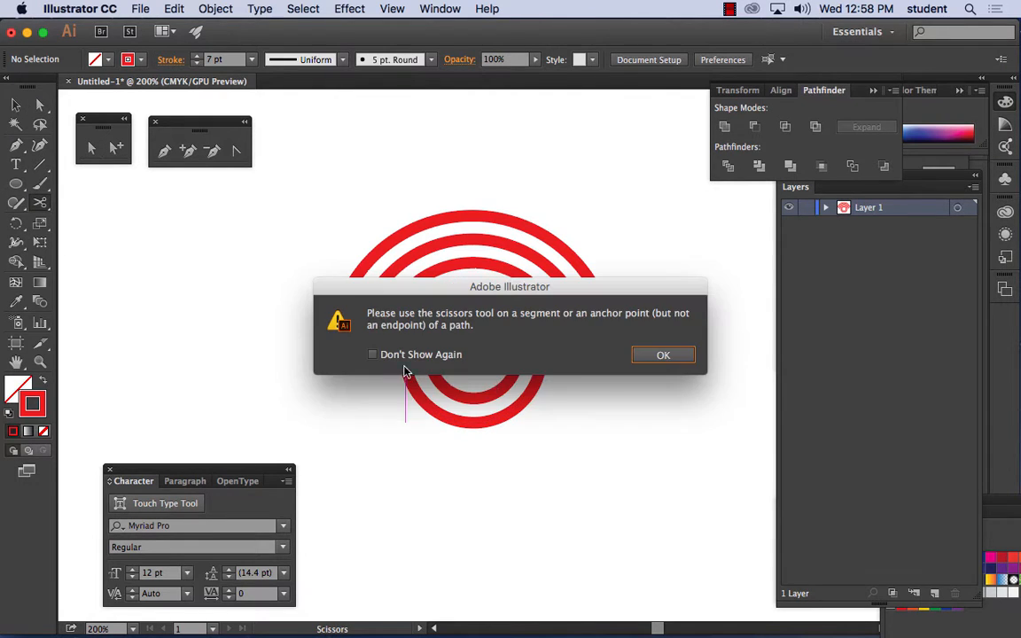
left_click(635, 358)
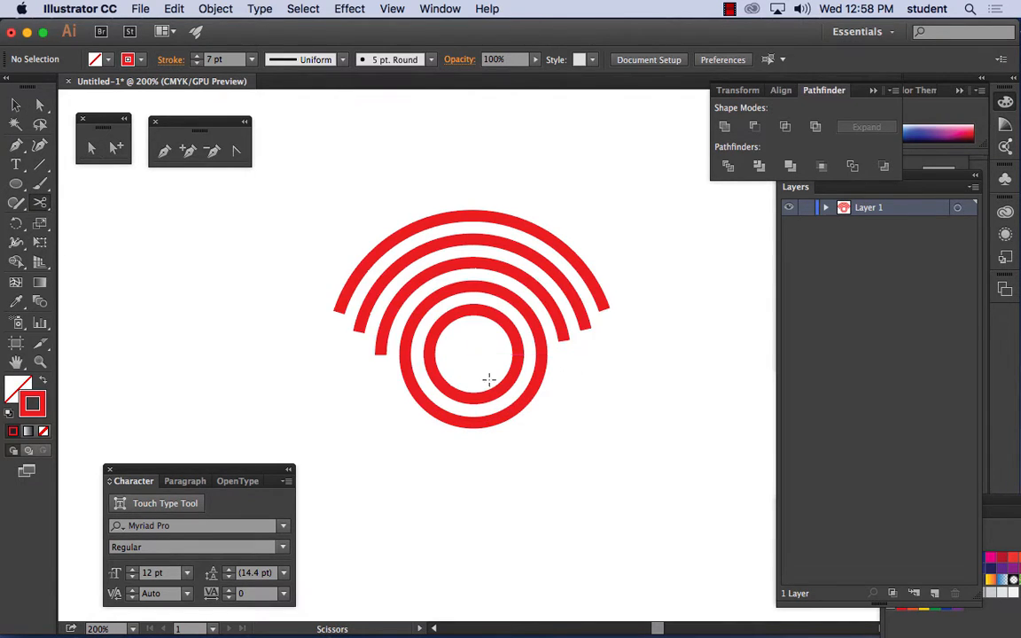
left_click(406, 369)
left_click(540, 370)
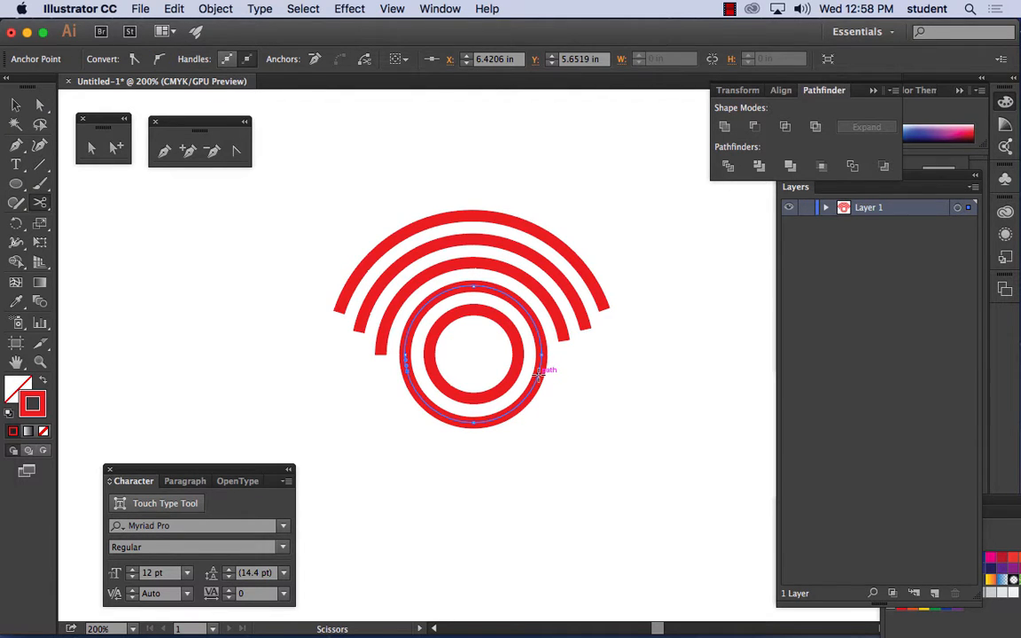
left_click(540, 372)
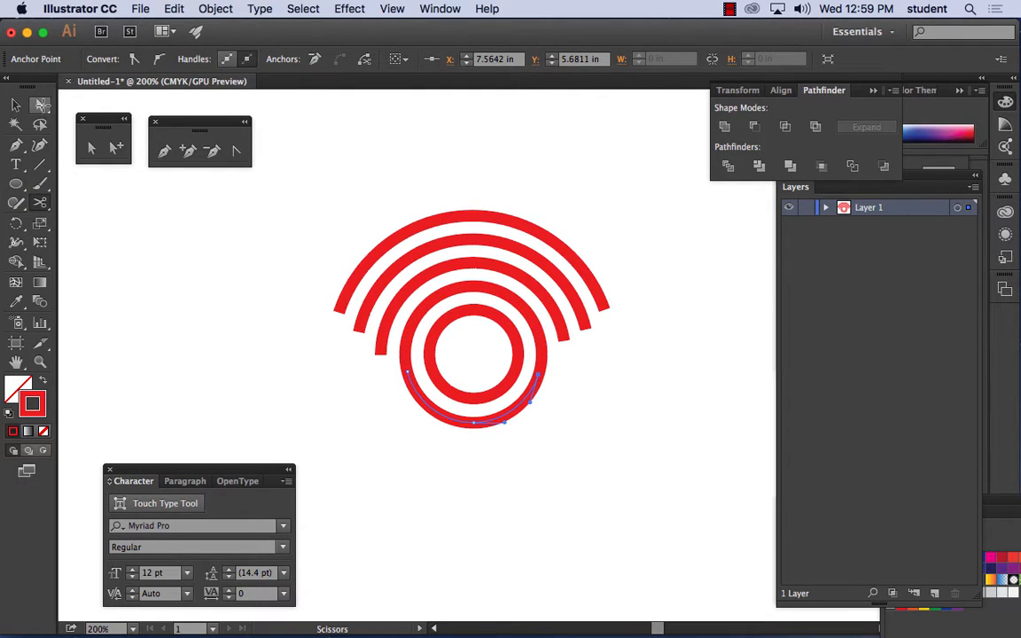
key("Delete")
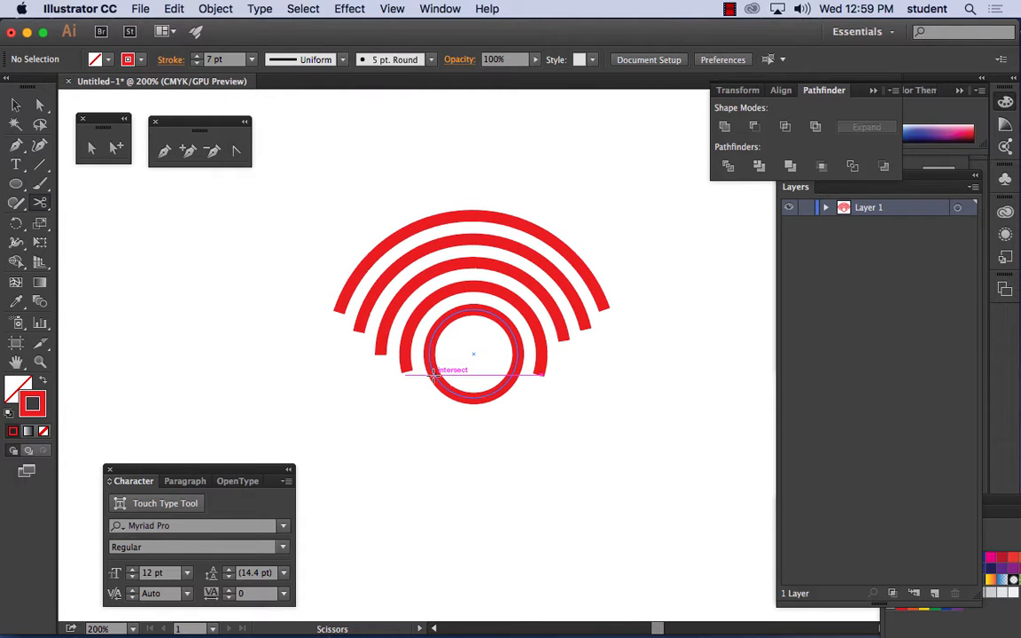
Cut the innermost ring with the Scissors tool at two opposite points below its centre and delete its lower arc
left_click(434, 374)
left_click(514, 373)
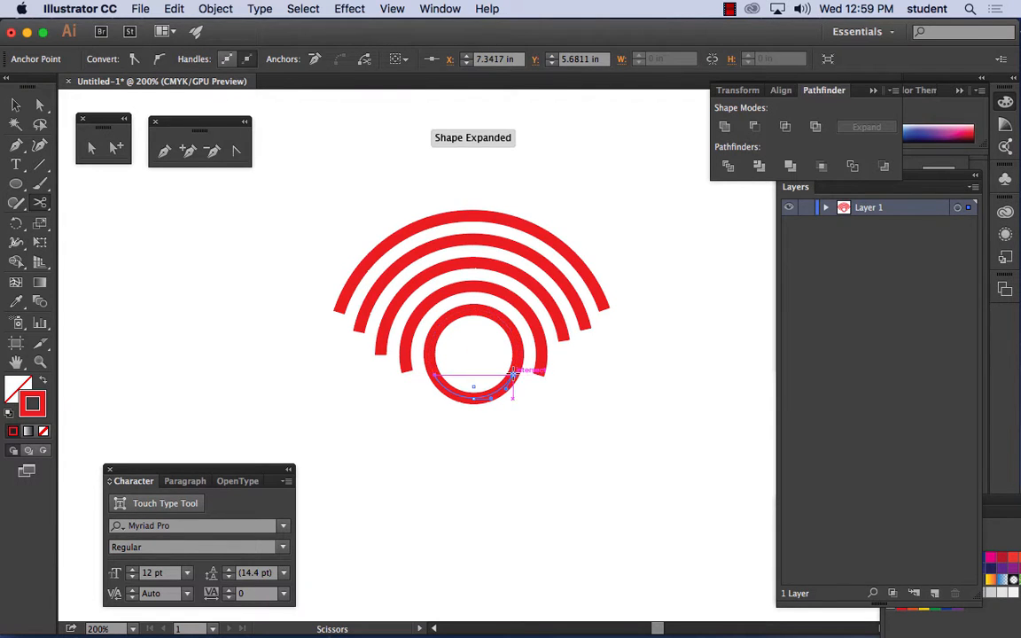
key("Delete")
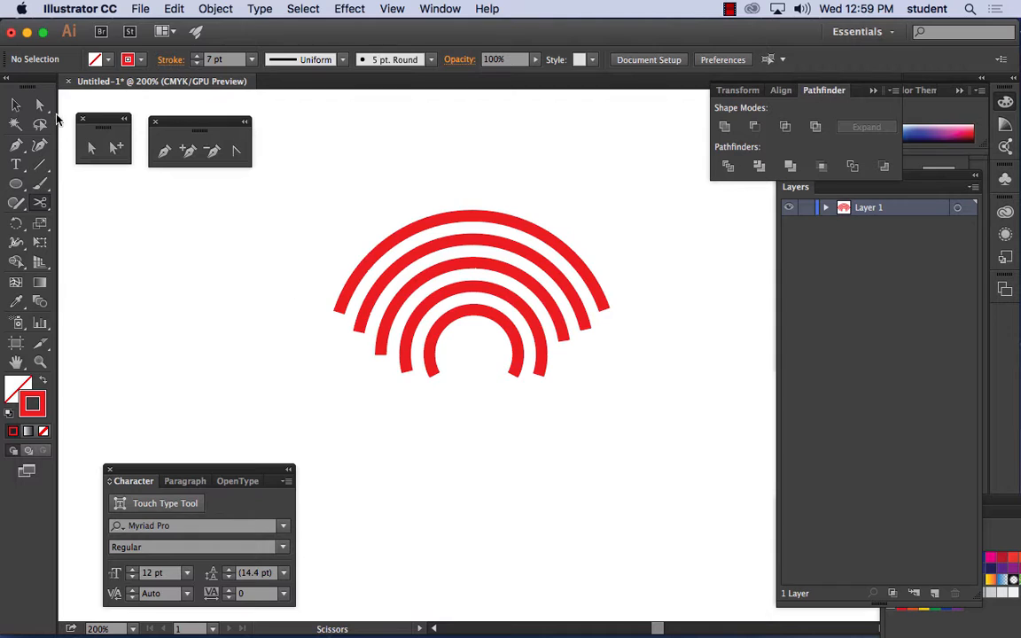
left_click(16, 105)
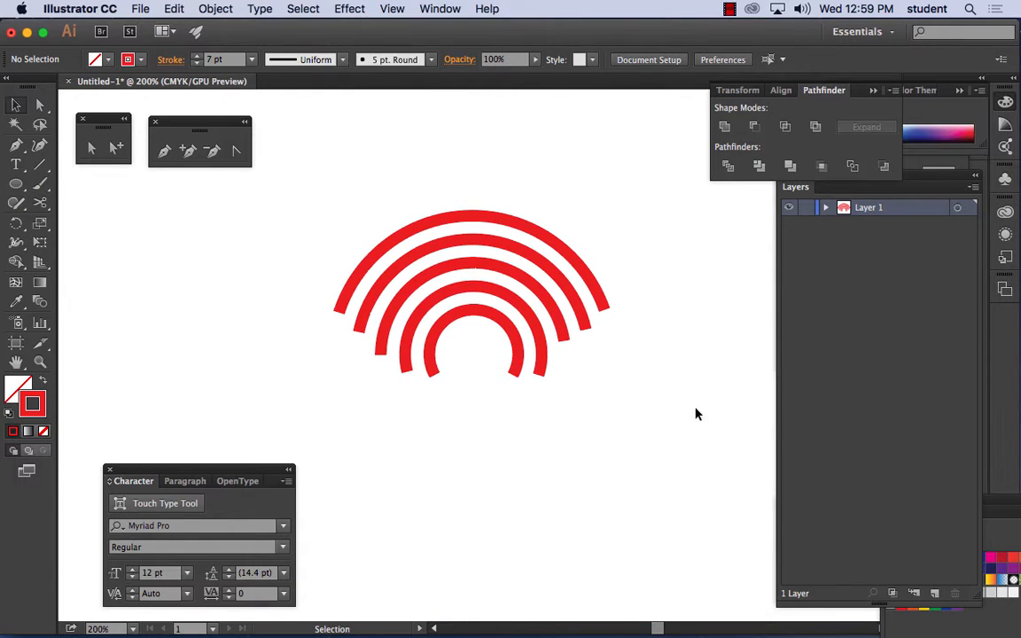
Trim both ends of the second arc slightly higher with the Scissors tool and delete the two leftover end pieces
left_click(39, 202)
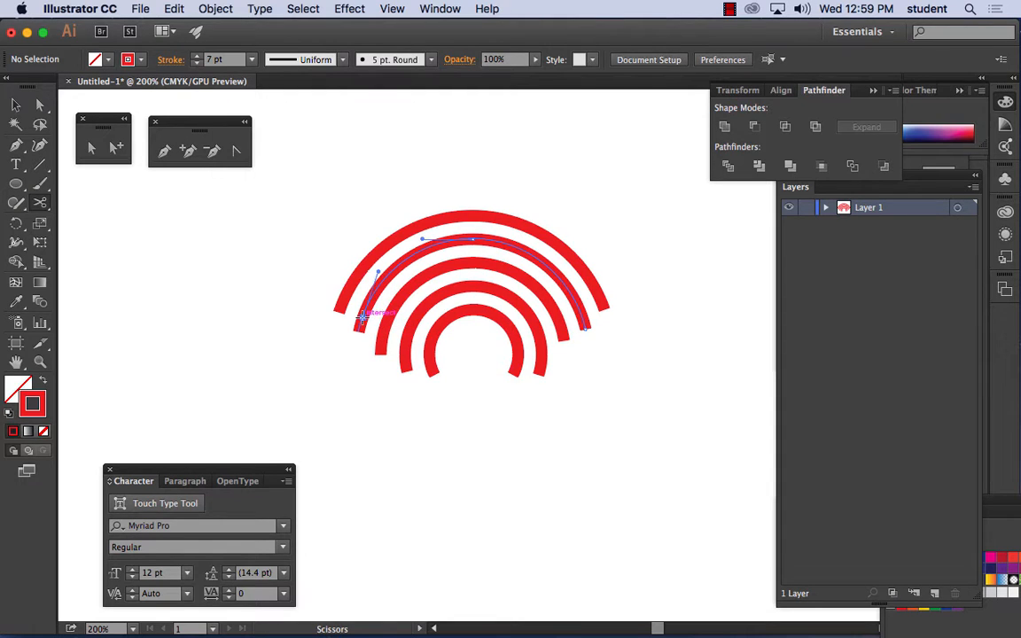
left_click(585, 321)
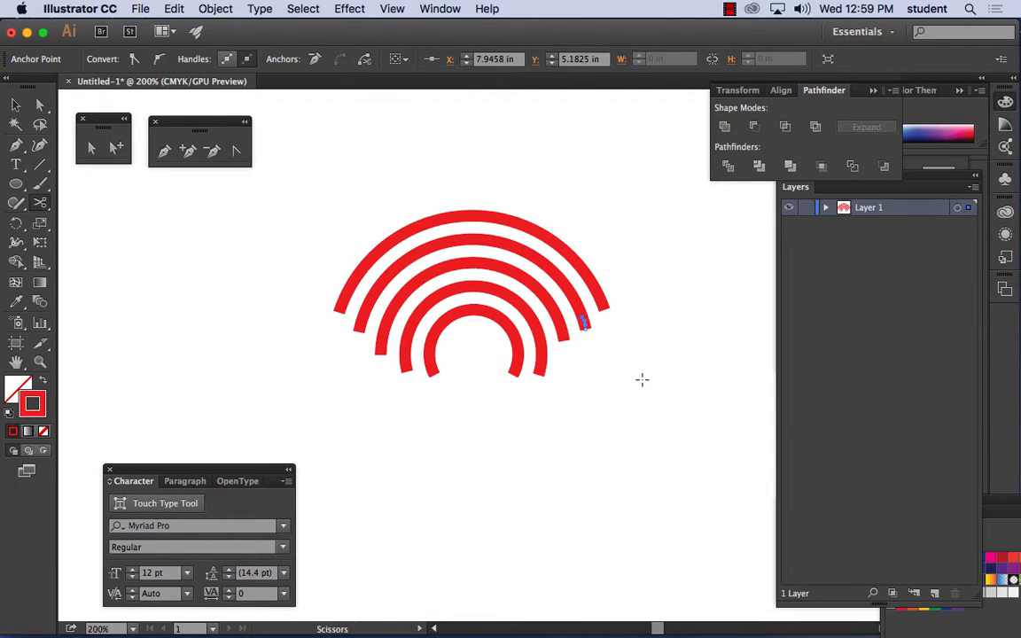
left_click(241, 232, "super")
key("a")
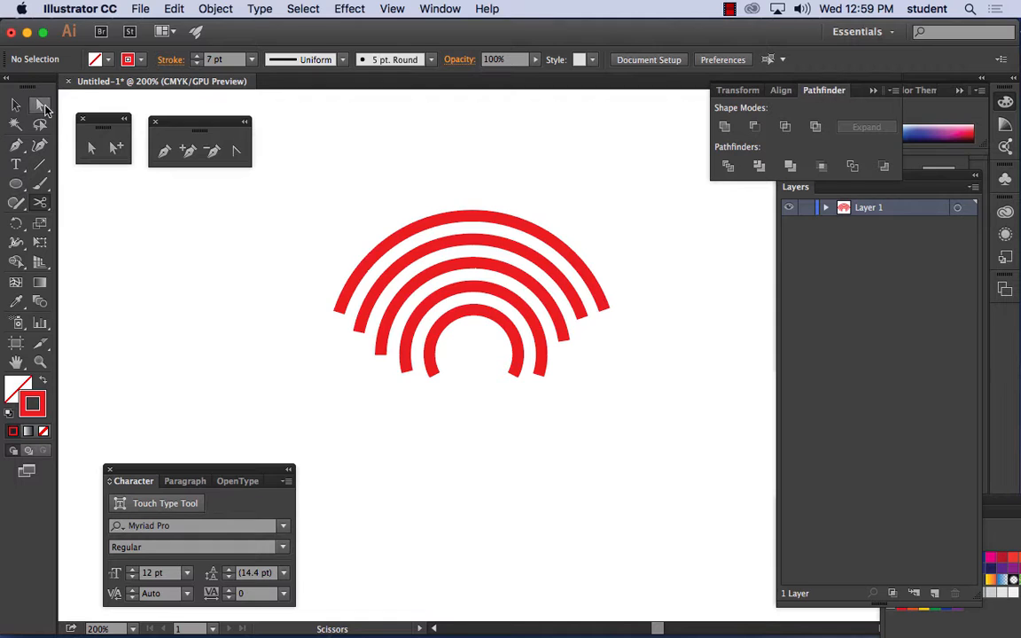
left_click(364, 335)
key("Delete")
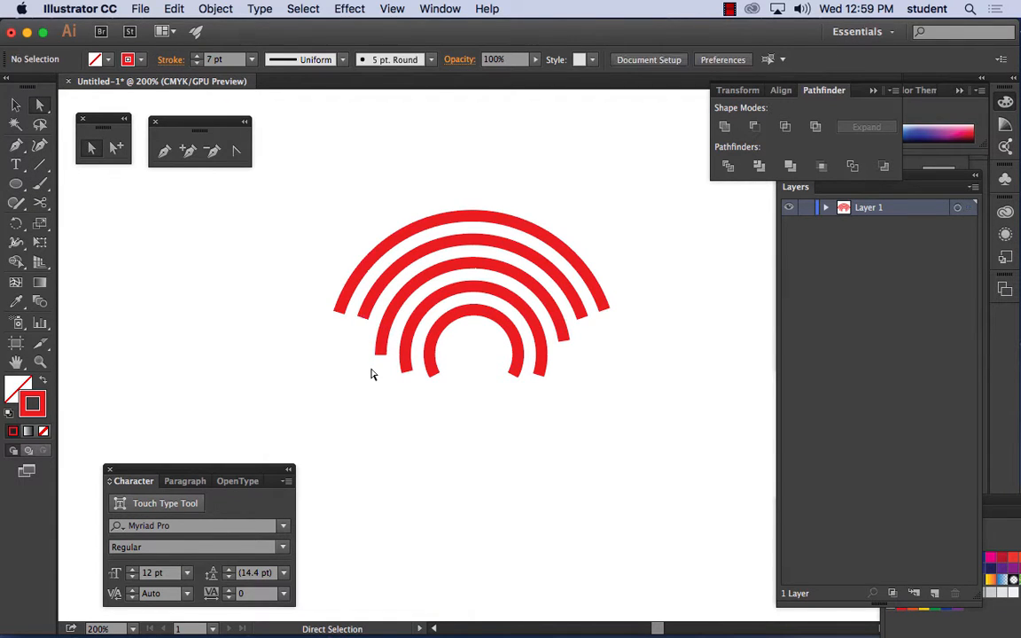
Cut both ends of the third arc in line with the outer arcs' ends and delete the two leftover pieces
key("c")
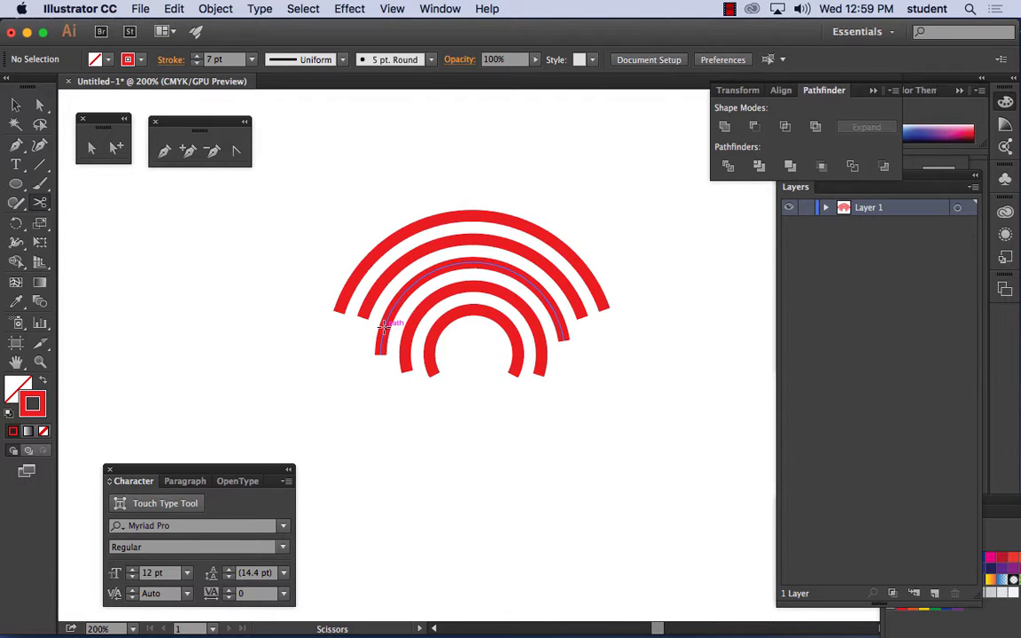
left_click(383, 327)
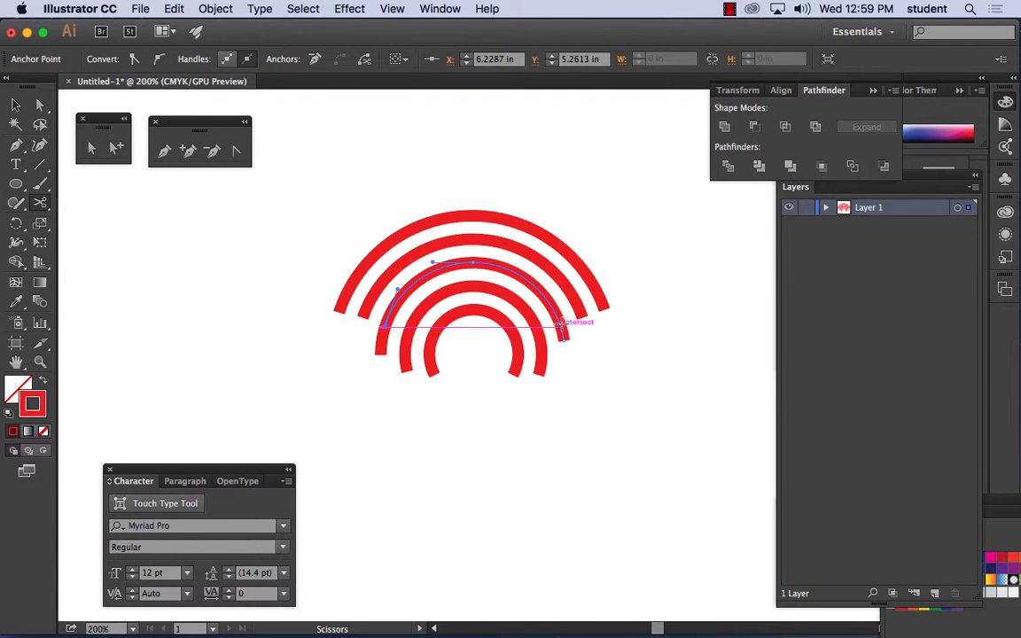
left_click(561, 328)
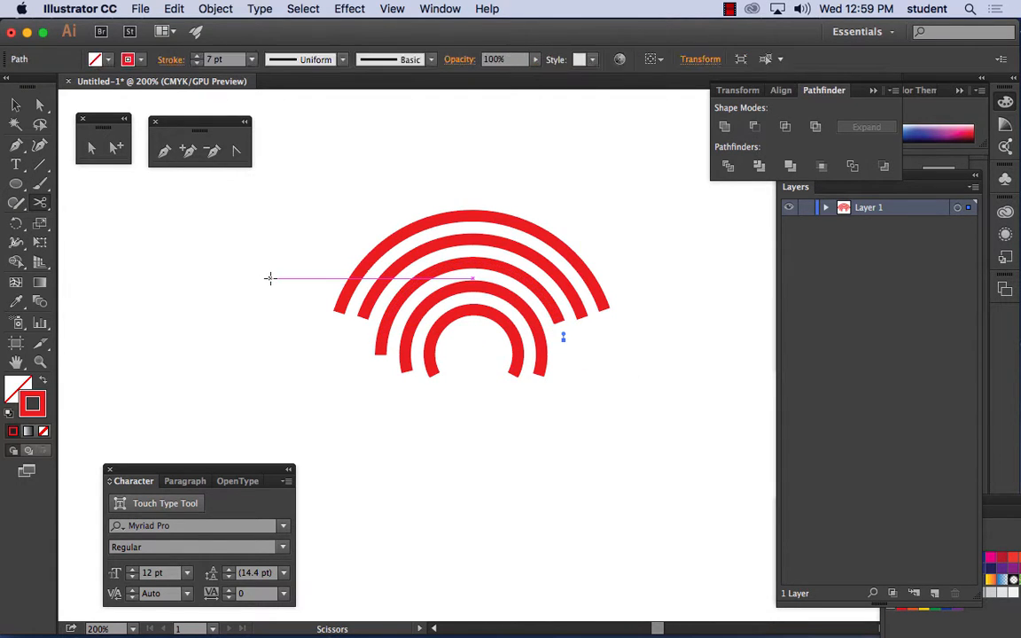
key("super+shift+a")
left_click(39, 104)
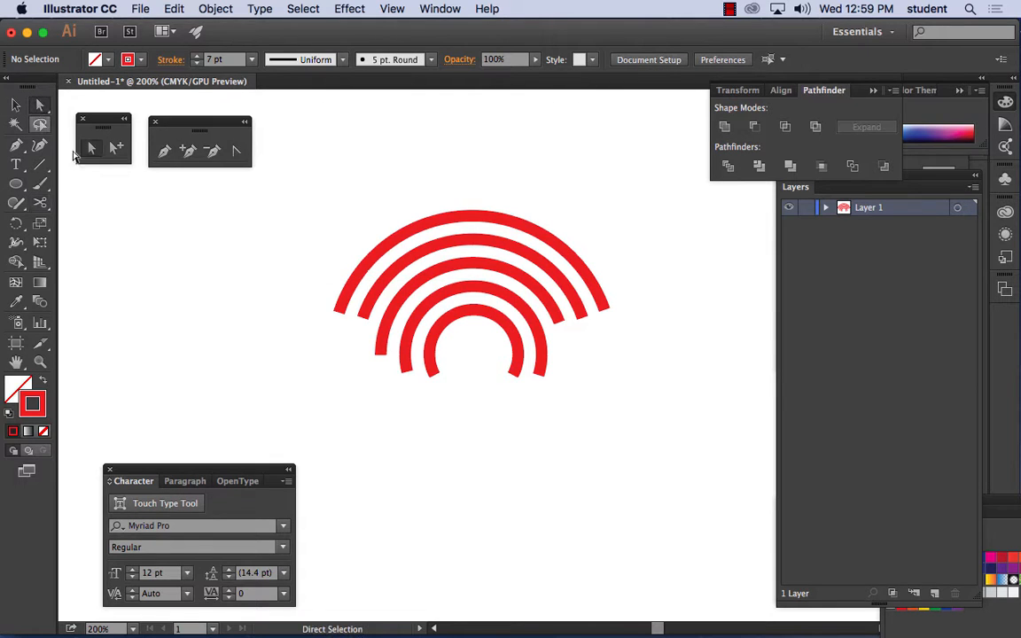
left_click(384, 345)
key("Delete")
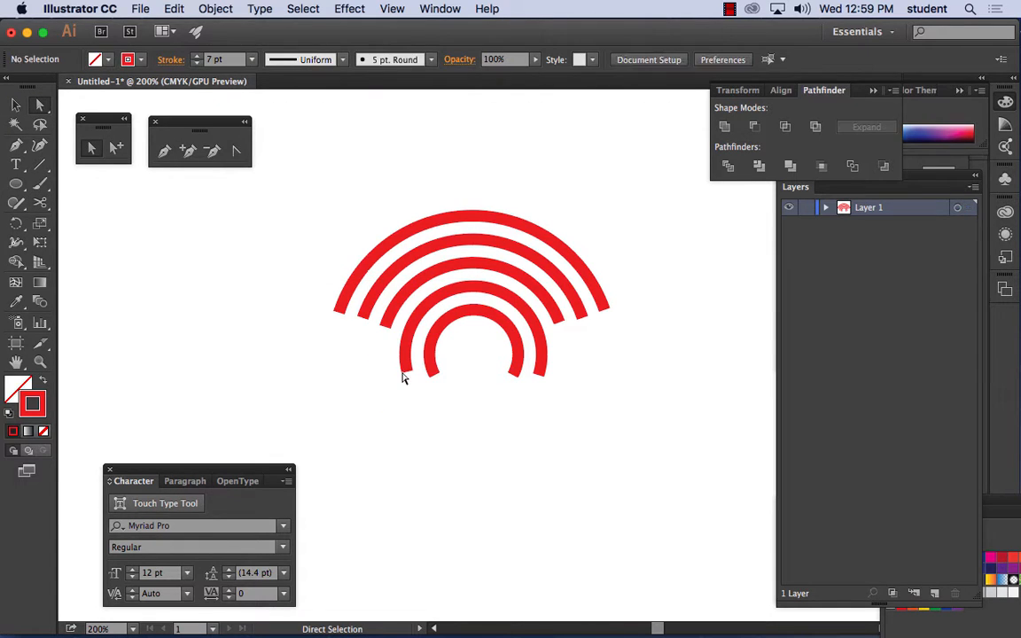
Shorten the fourth arc by cutting both sides level with the third arc's ends and deleting the two lower pieces
left_click(40, 202)
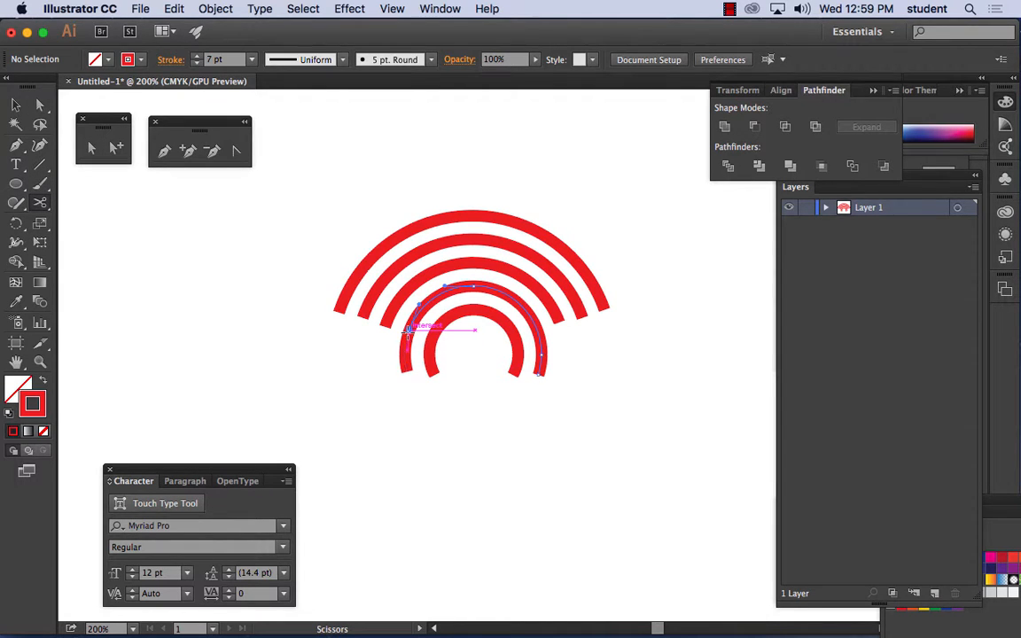
left_click(408, 331)
left_click(537, 330)
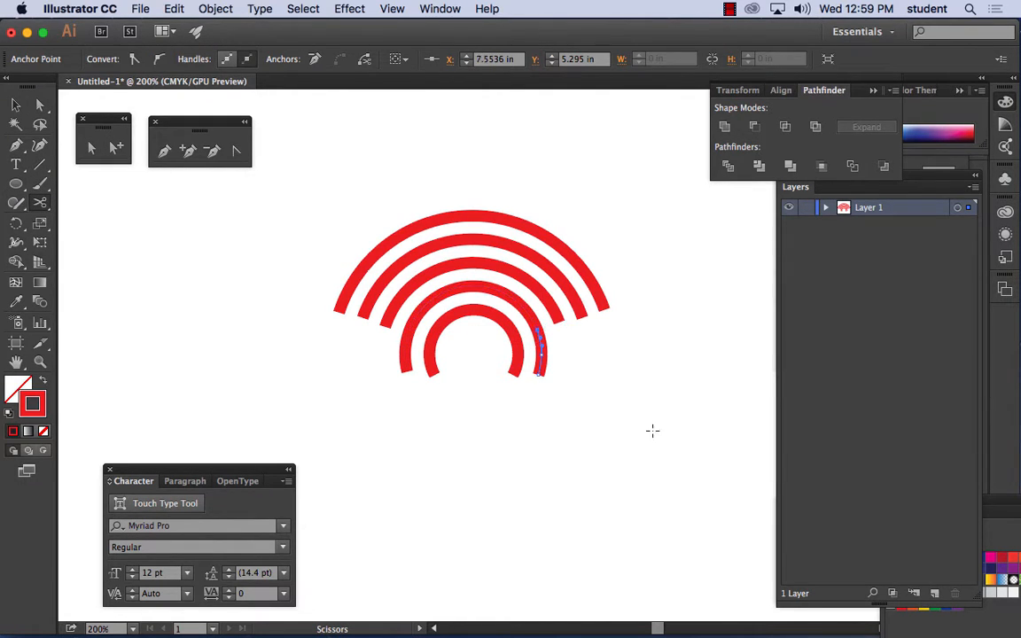
key("Delete")
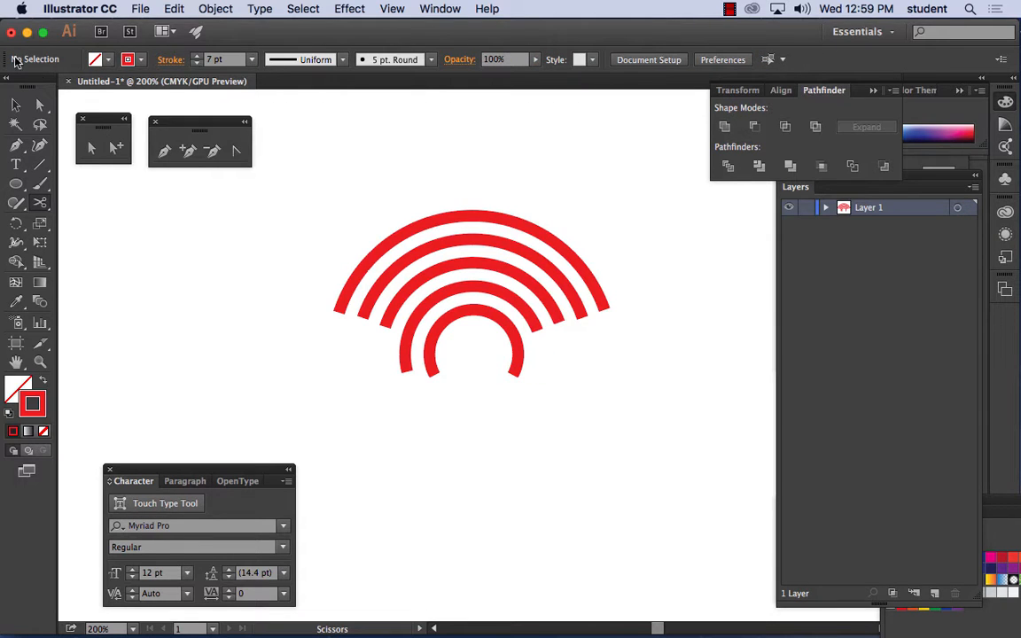
left_click(39, 104)
left_click_drag(405, 360, 430, 372)
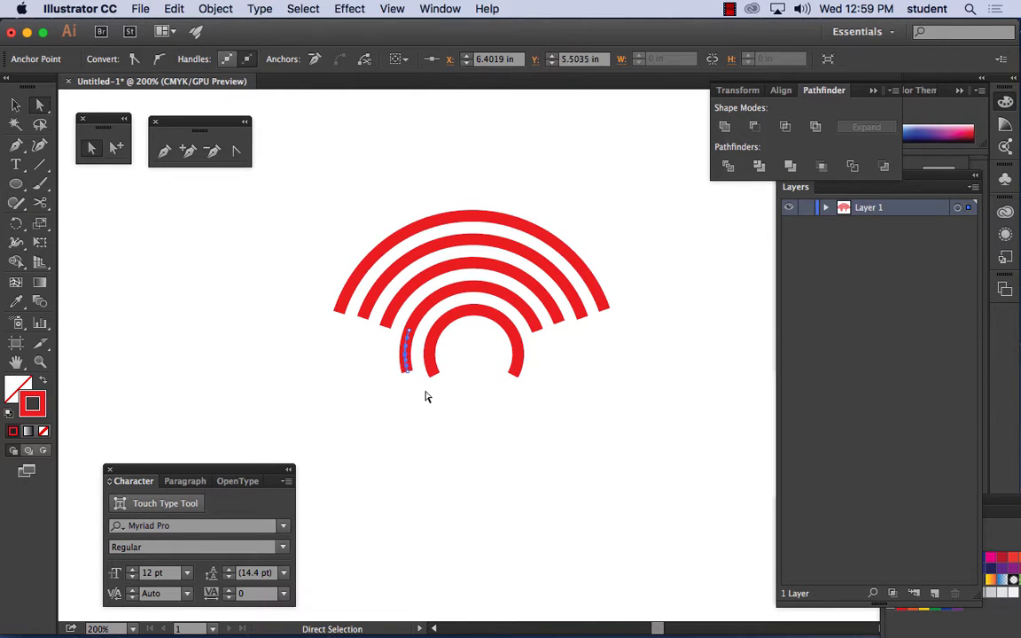
left_click(423, 396)
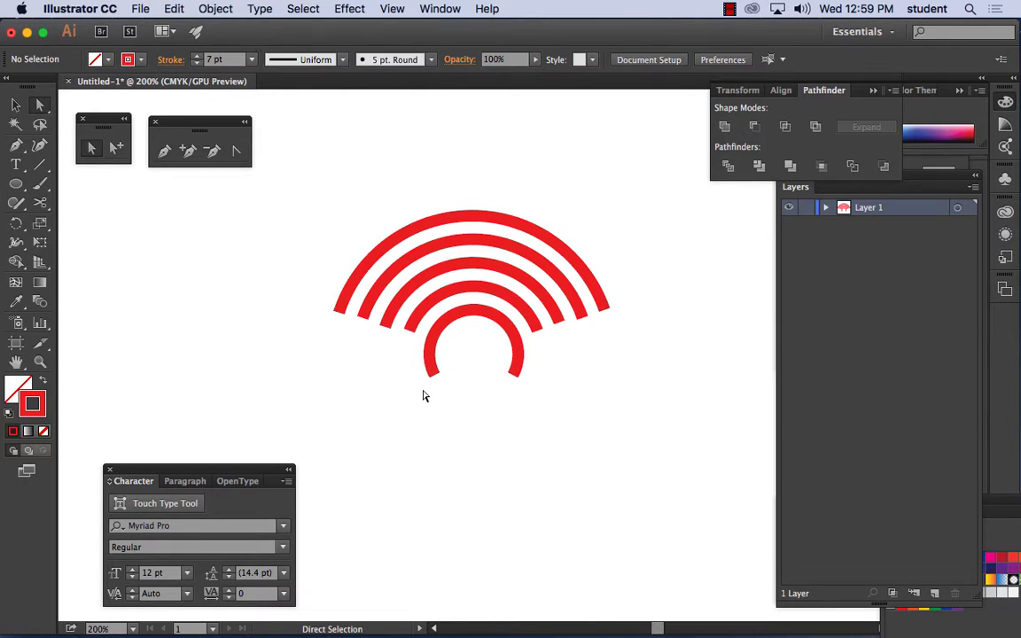
Shorten the innermost arc by cutting both sides with the Scissors tool in line with the outer arcs' ends and deleting the two lower pieces
left_click(40, 202)
left_click(430, 337)
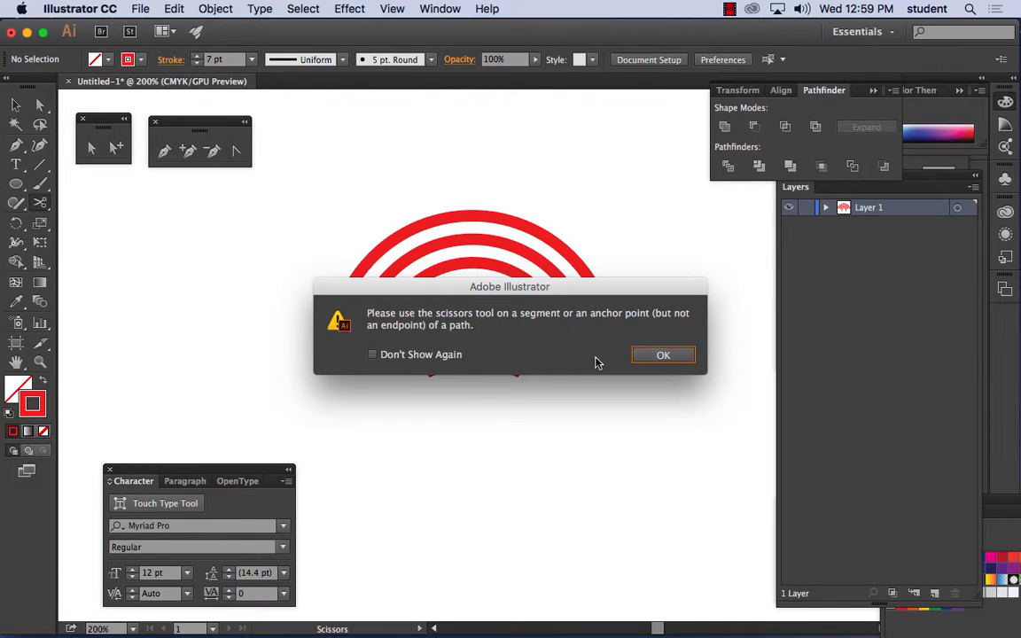
left_click(663, 353)
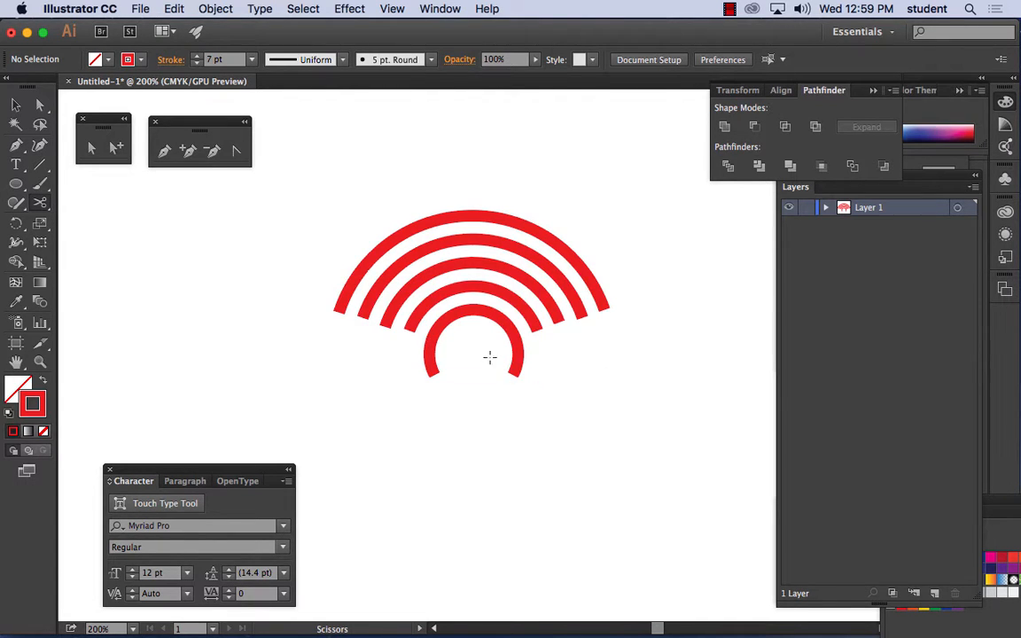
left_click(429, 338)
left_click(643, 364)
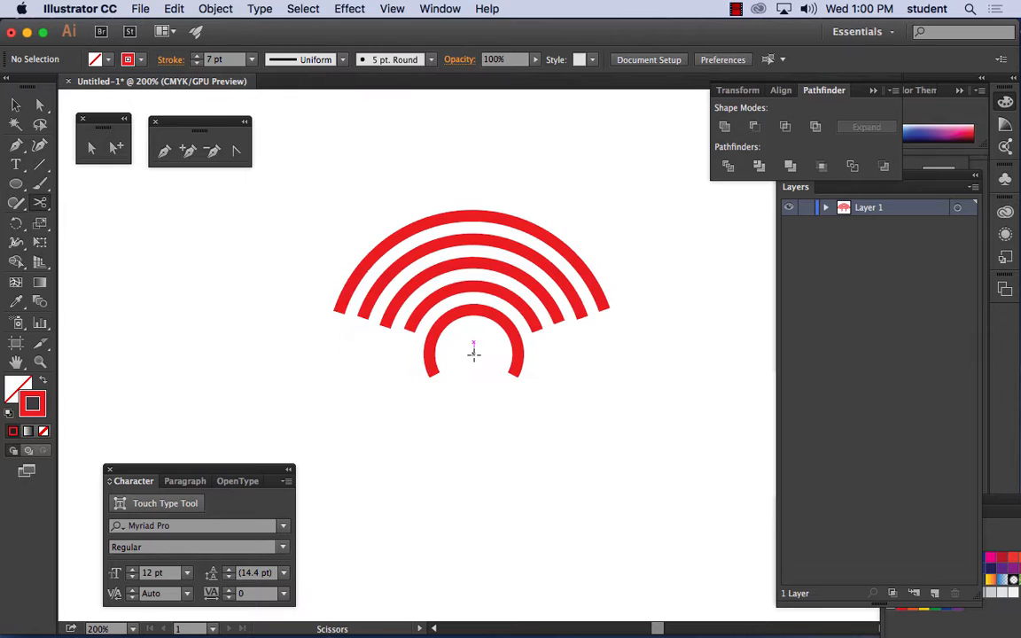
left_click(428, 338)
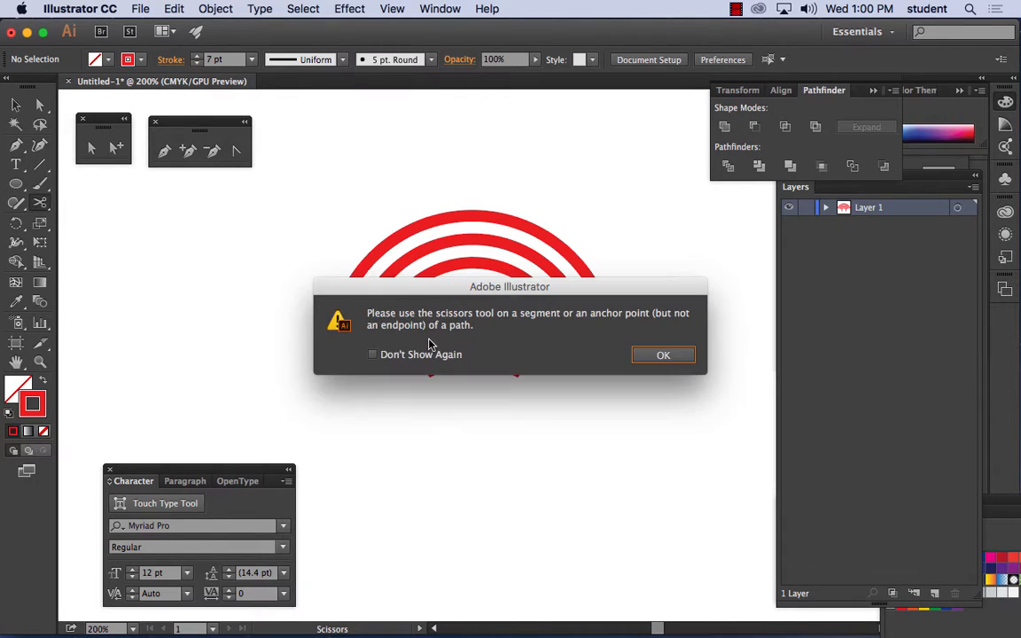
left_click(658, 355)
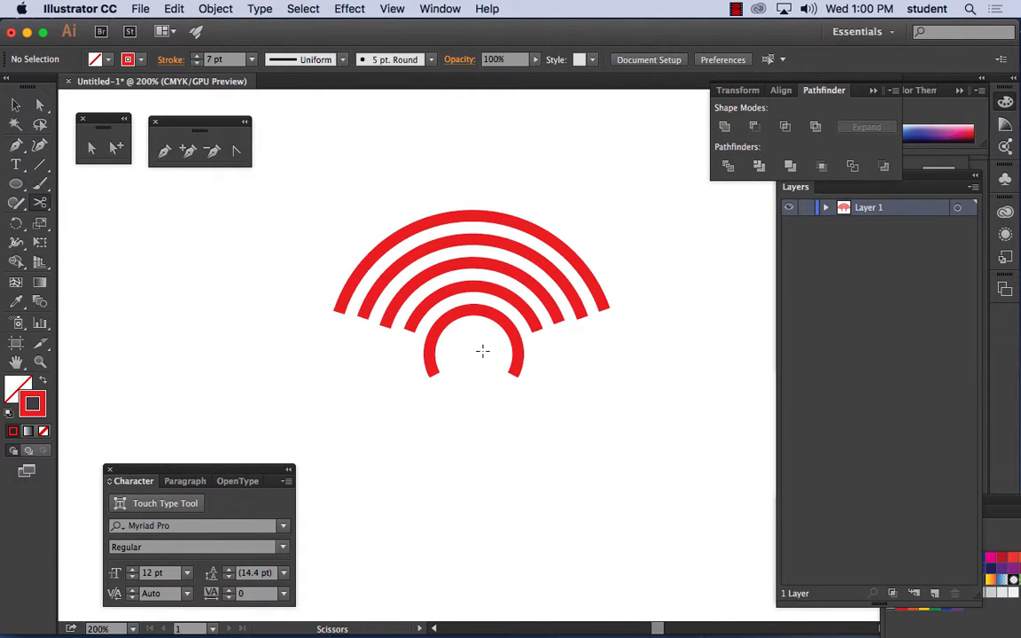
left_click(430, 340)
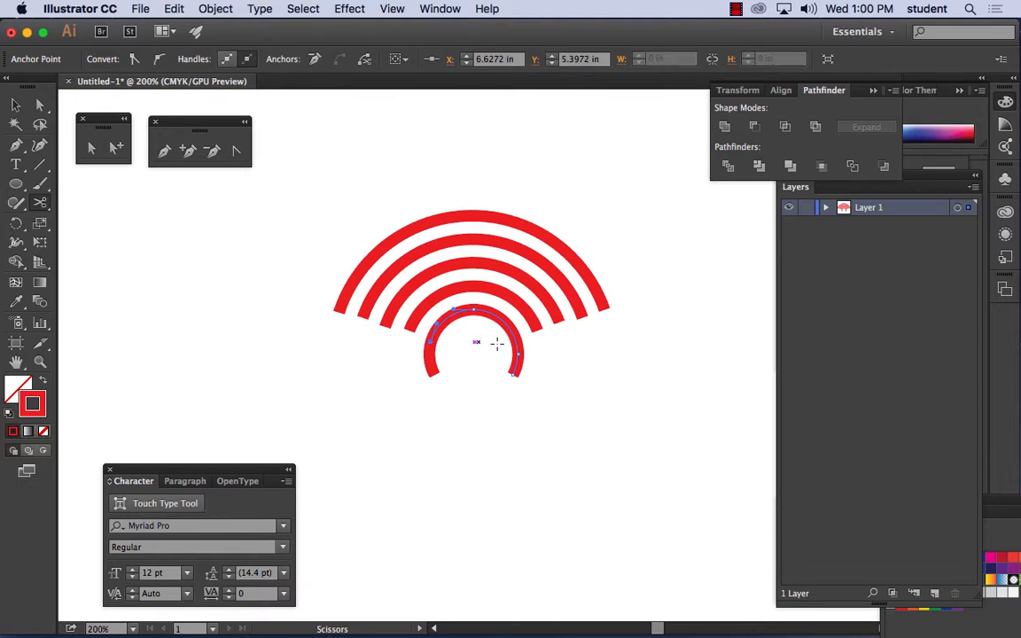
left_click(517, 344)
key("Delete")
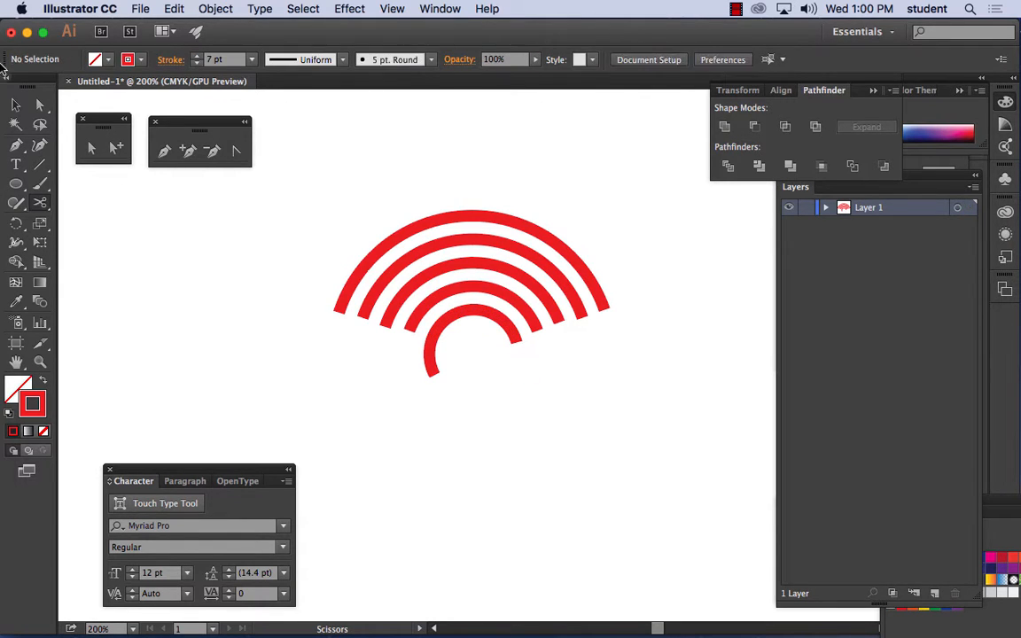
left_click(39, 104)
left_click(435, 368)
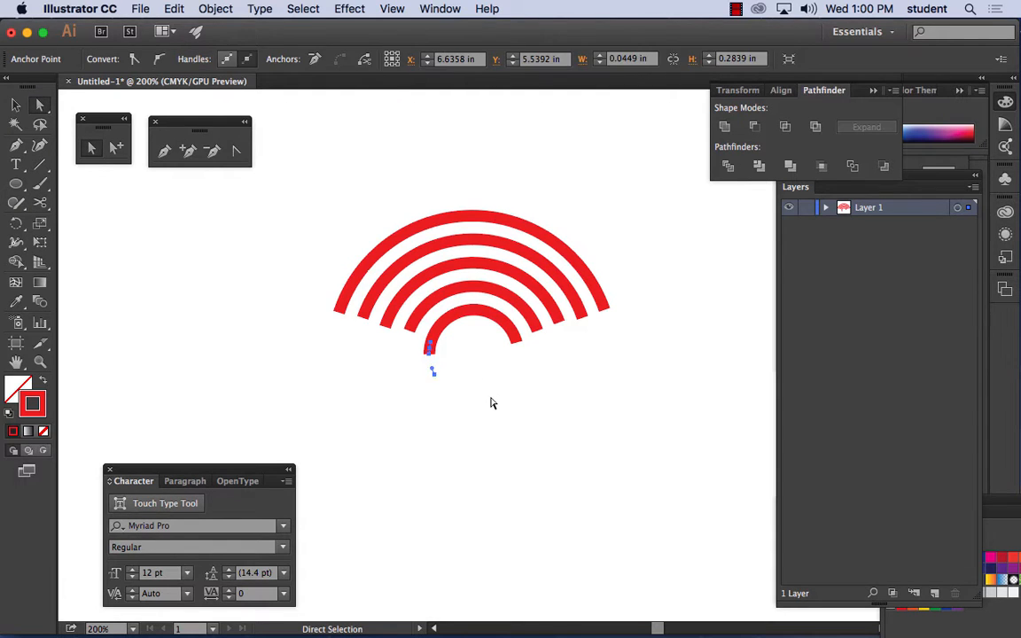
key("Delete")
Select all five arcs and apply a round cap to their strokes
left_click_drag(306, 173, 663, 390)
left_click(440, 8)
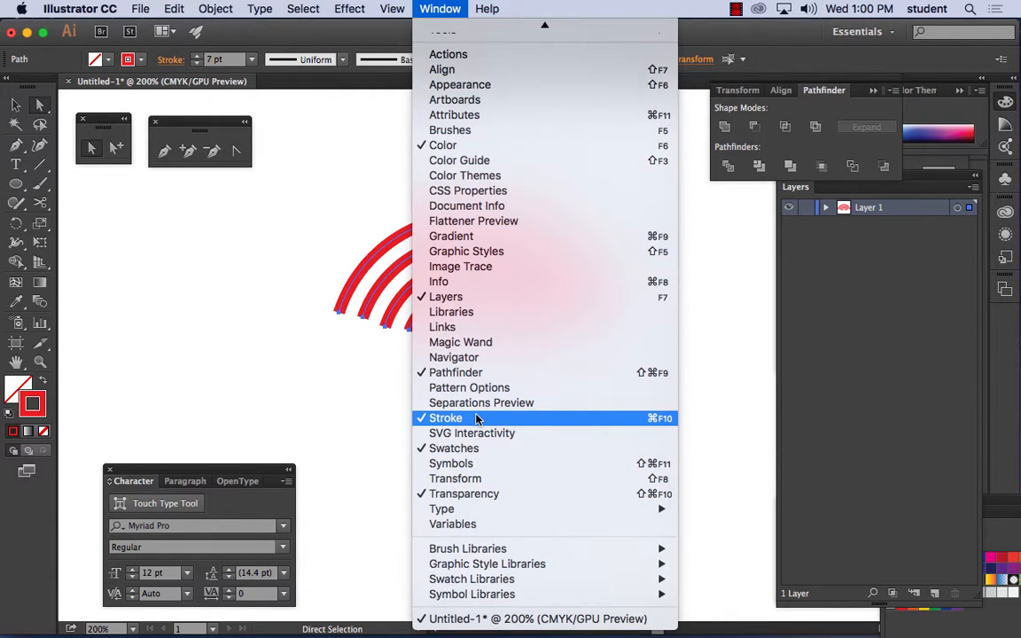
left_click(476, 419)
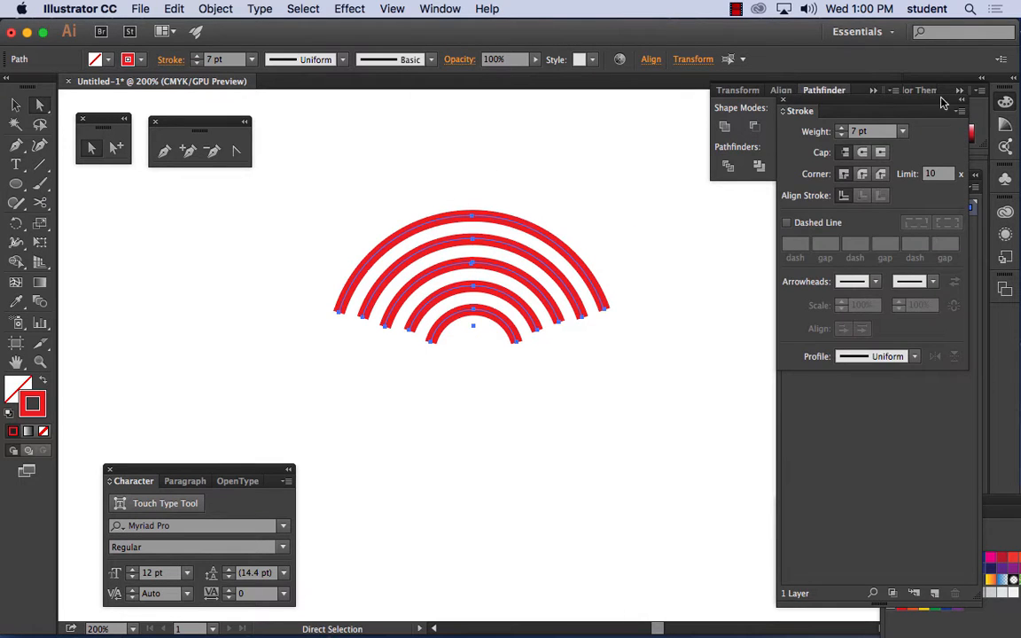
mouse_move(786, 98)
left_mouse_down()
mouse_move(700, 104)
mouse_move(661, 125)
left_mouse_up()
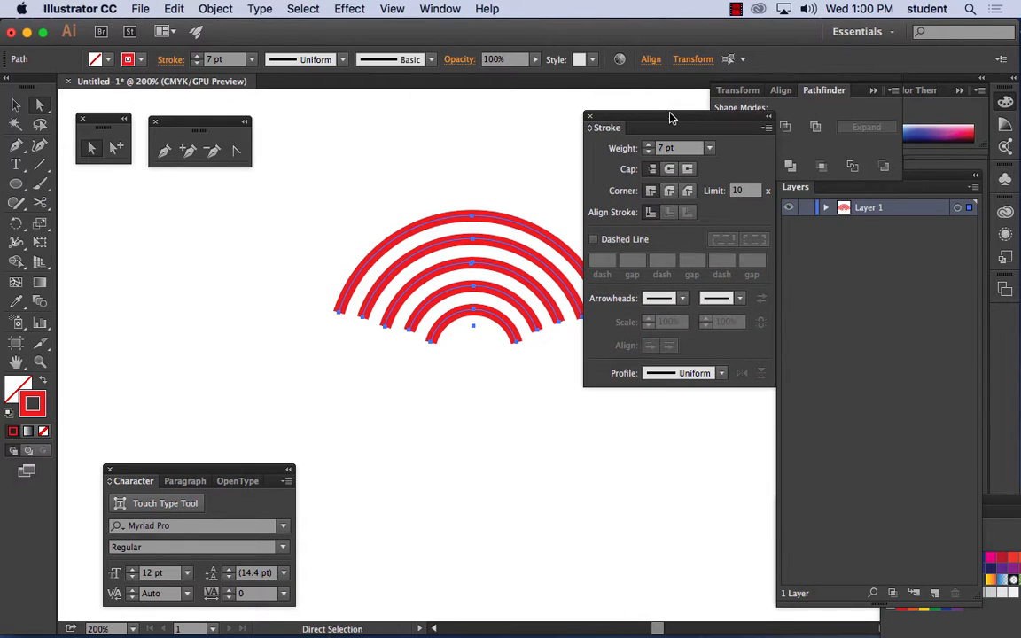
left_click(671, 170)
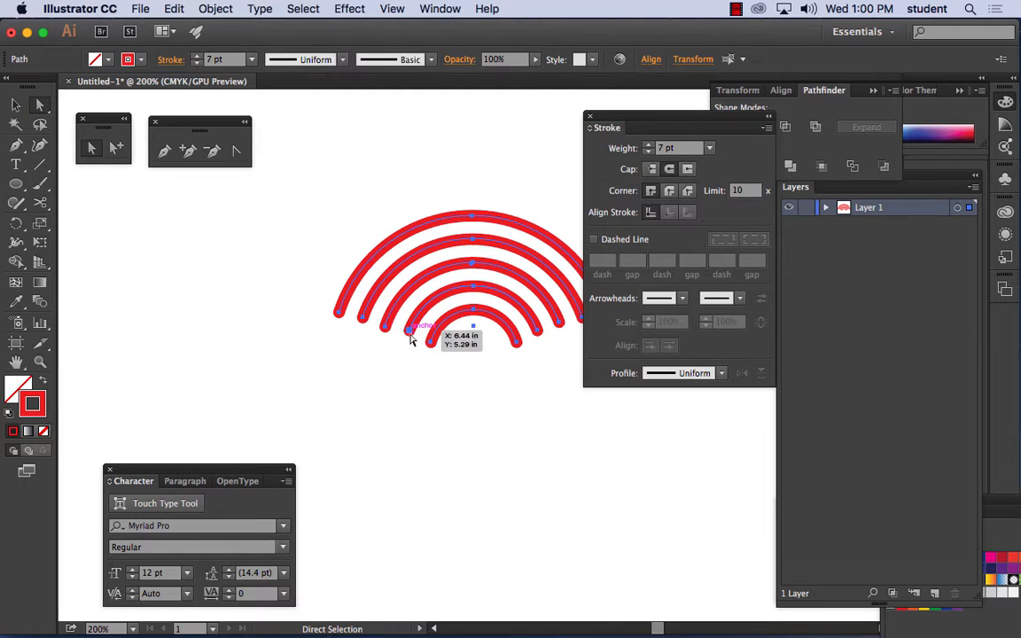
left_click_drag(615, 119, 673, 127)
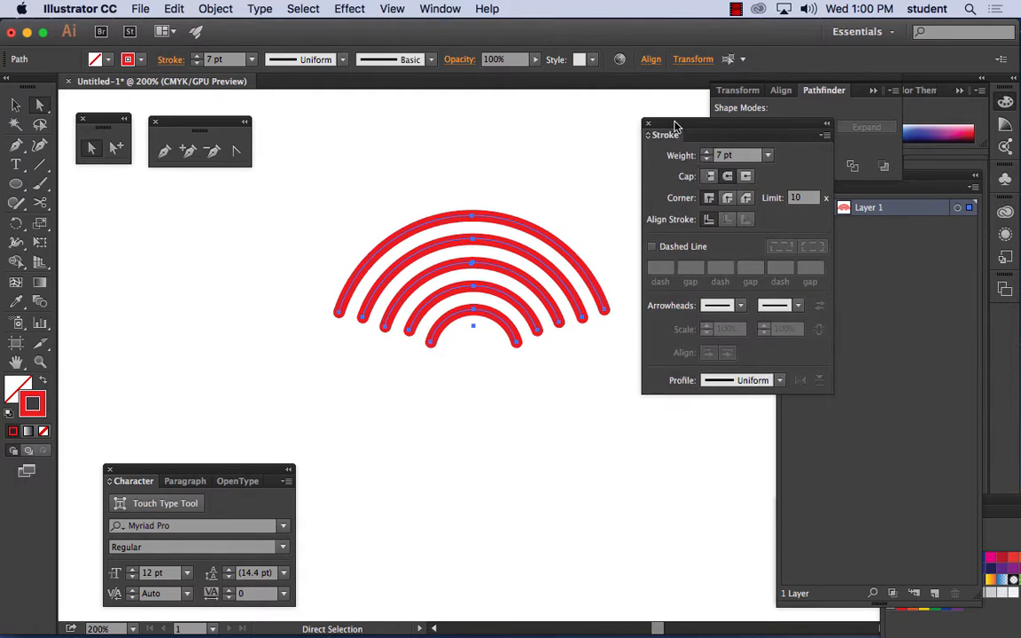
left_click(553, 146)
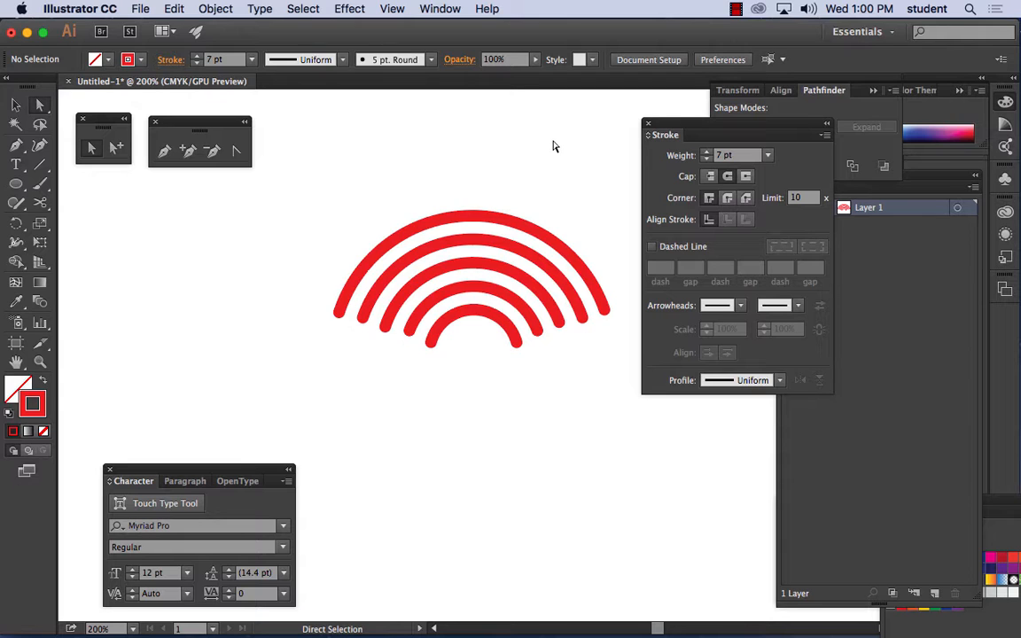
Save the drawing to the Desktop as sound_waves.ai in Adobe Illustrator format, version Illustrator CC
left_click(135, 7)
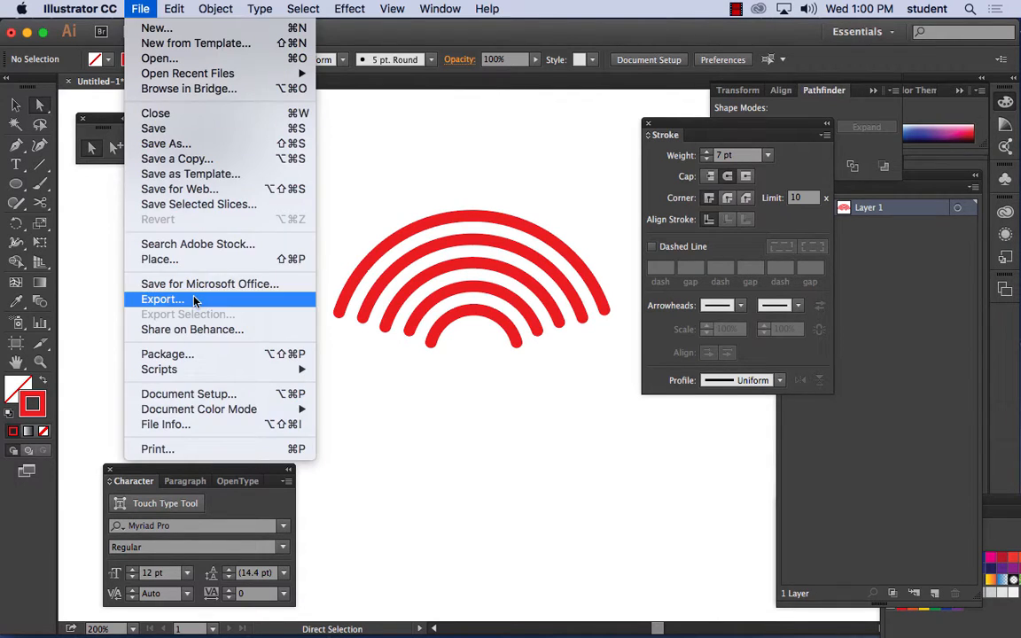
left_click(178, 143)
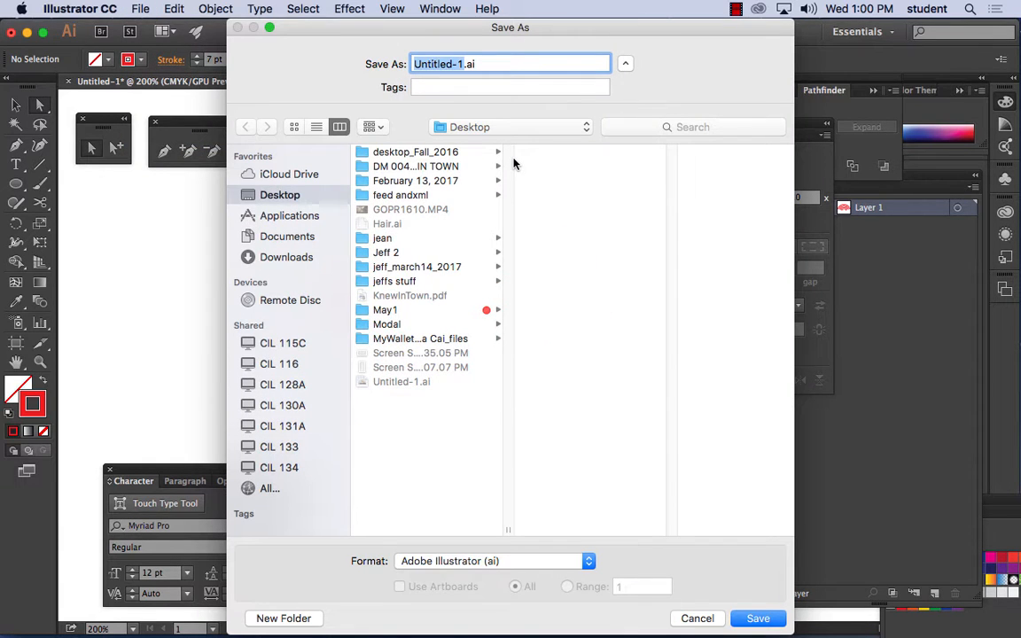
type("sound")
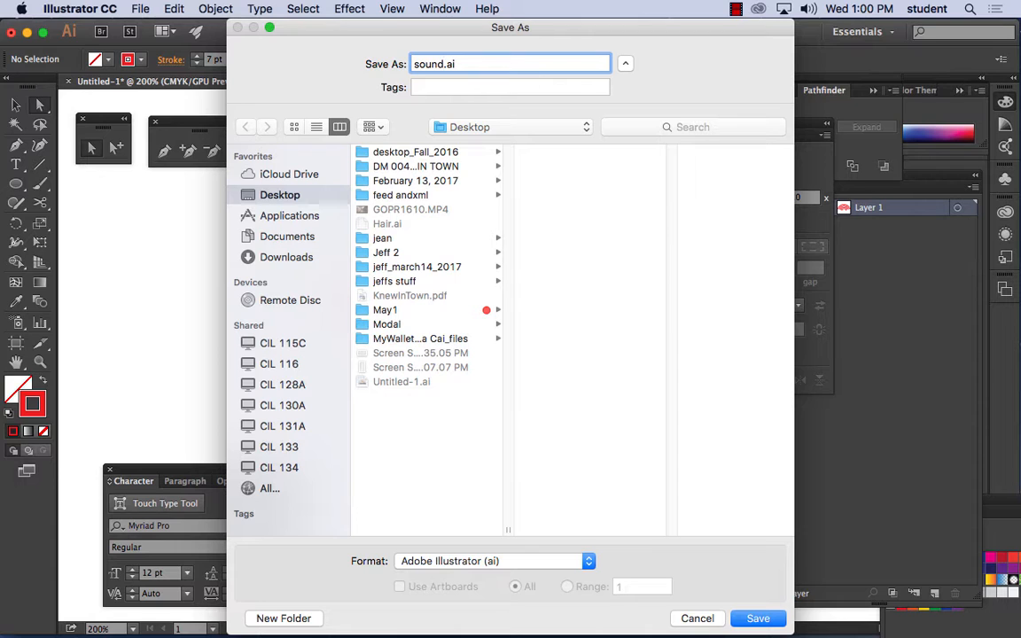
type("_waves")
left_click(757, 618)
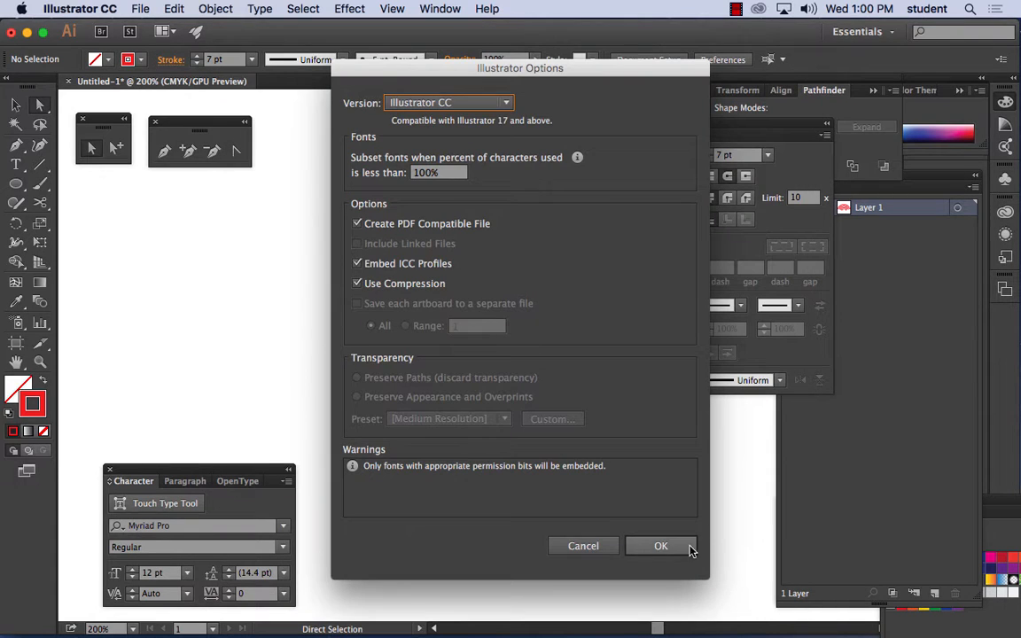
left_click(680, 548)
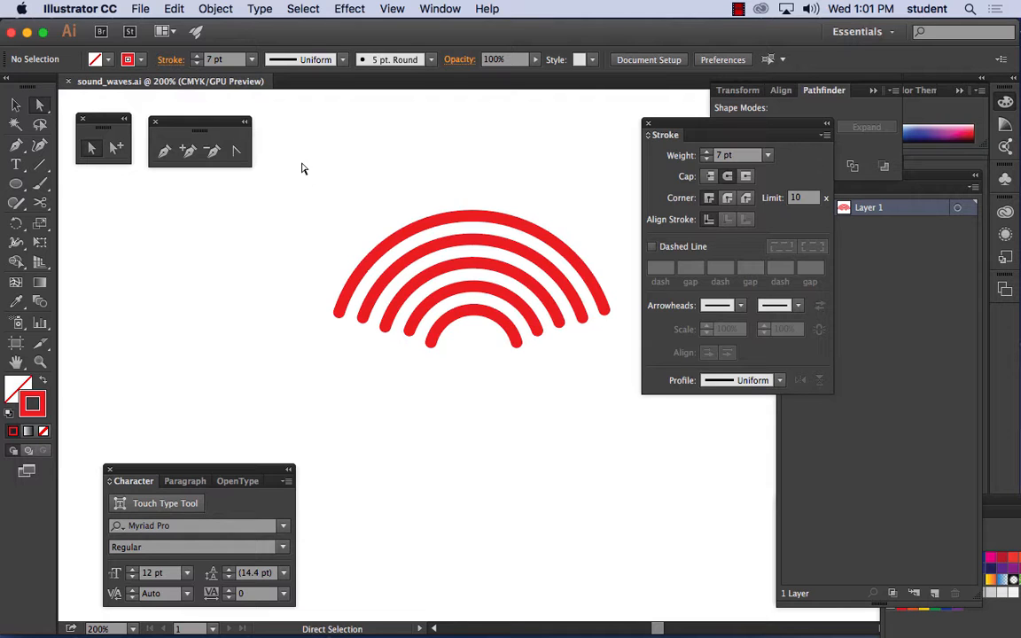
Fit the artboard to the five selected arcs and save the file again
left_click_drag(303, 164, 629, 426)
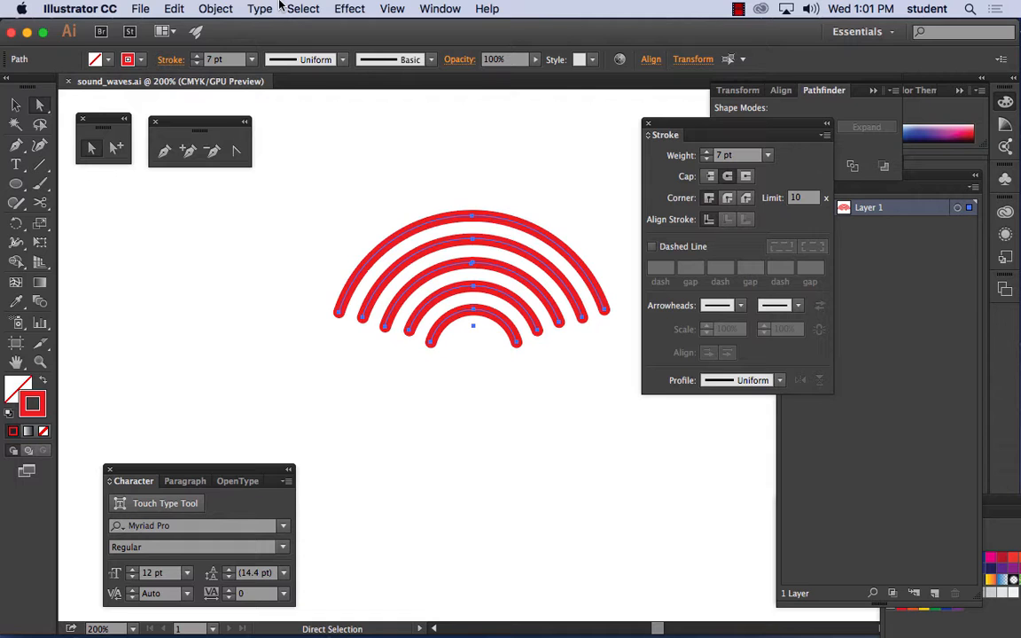
left_click(213, 9)
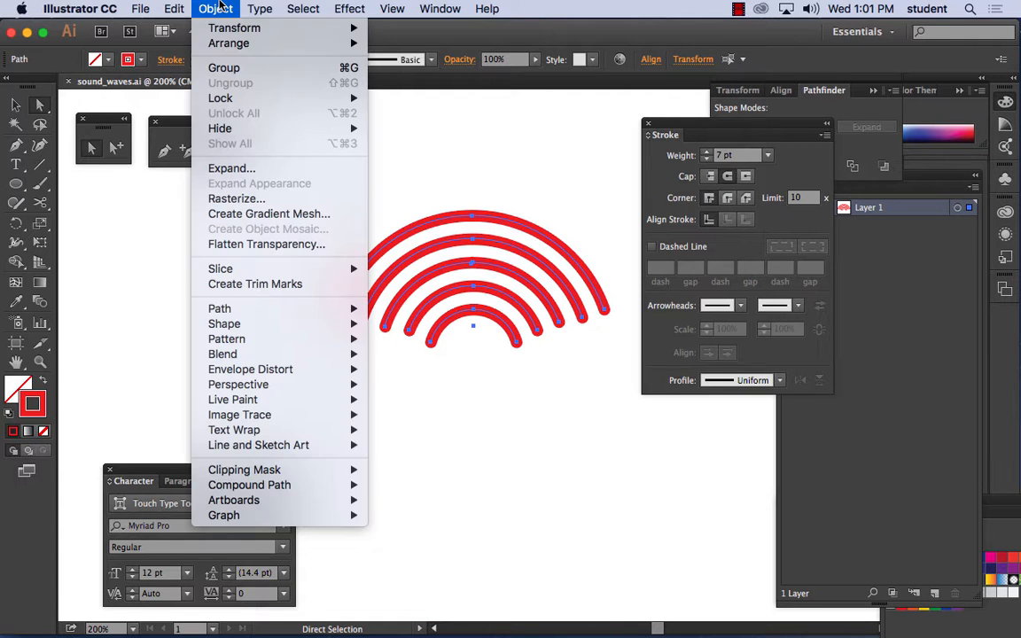
mouse_move(282, 504)
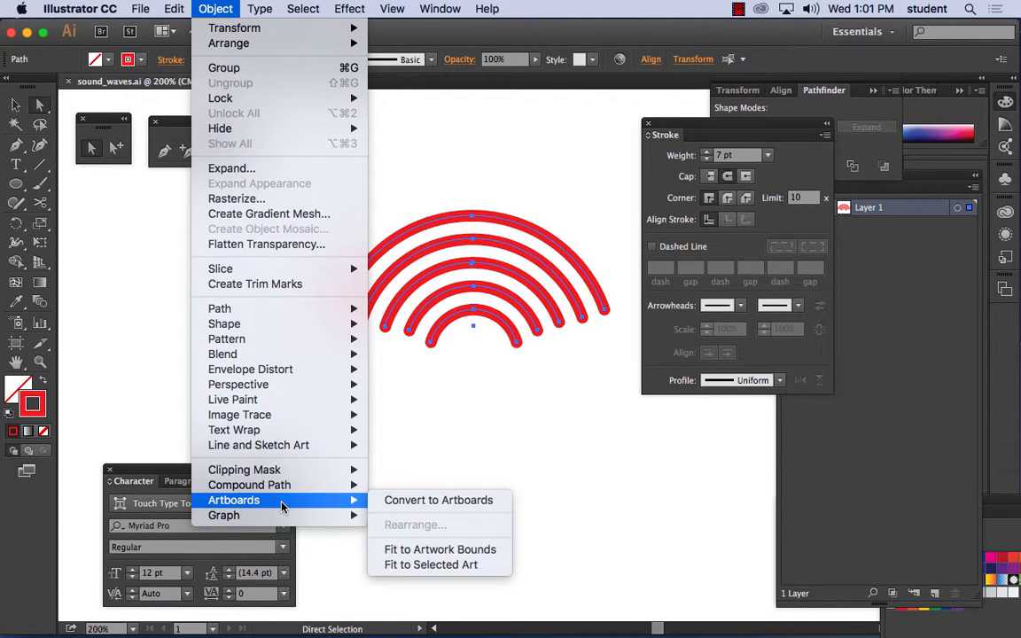
left_click(476, 564)
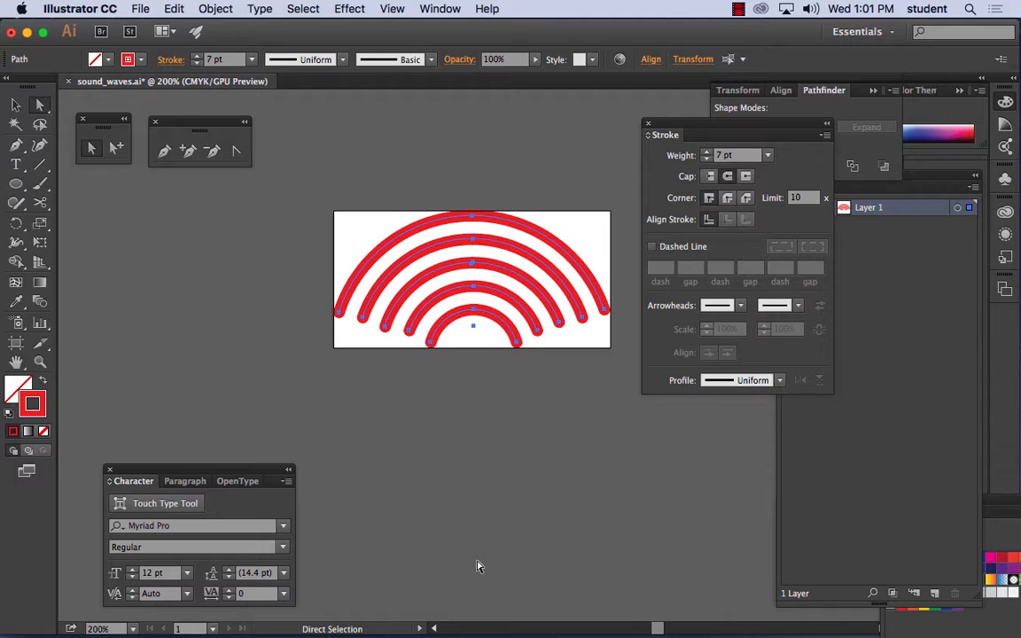
left_click(142, 9)
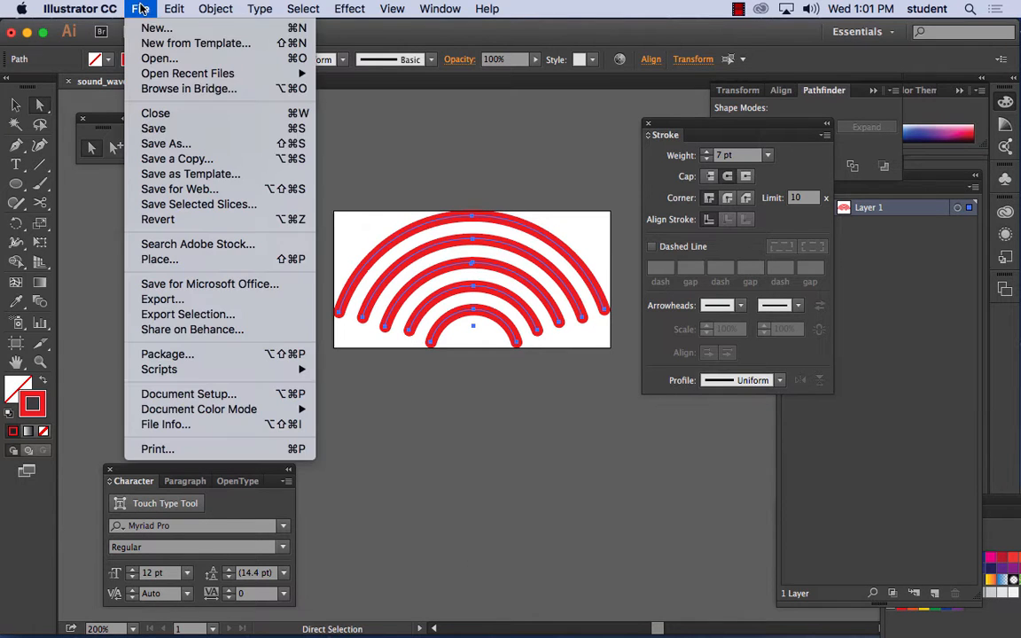
left_click(168, 131)
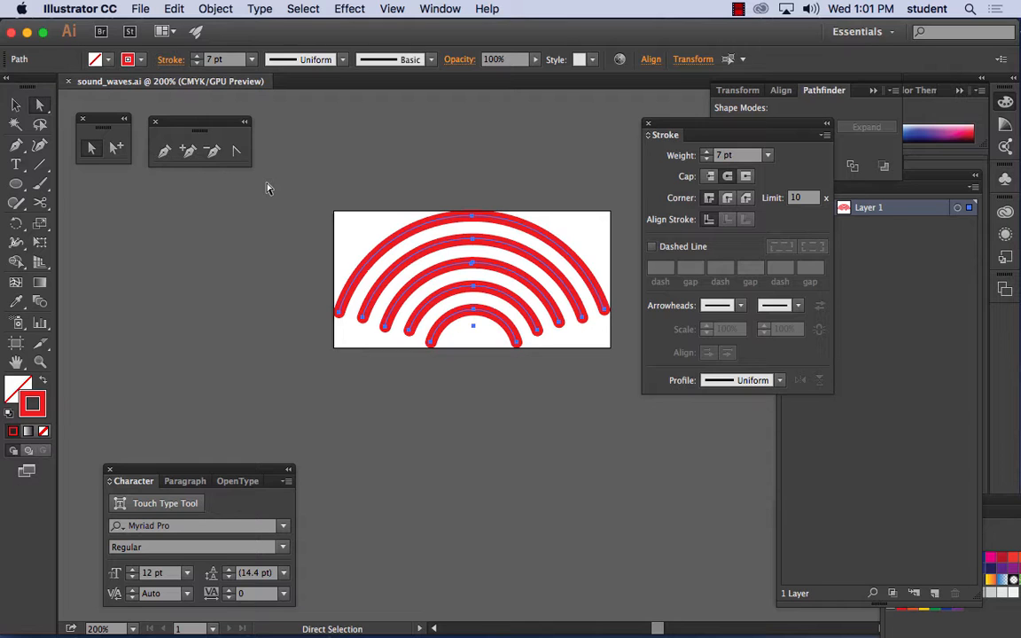
Hide Illustrator to switch to InDesign and close the blank untitled document there
left_click(100, 8)
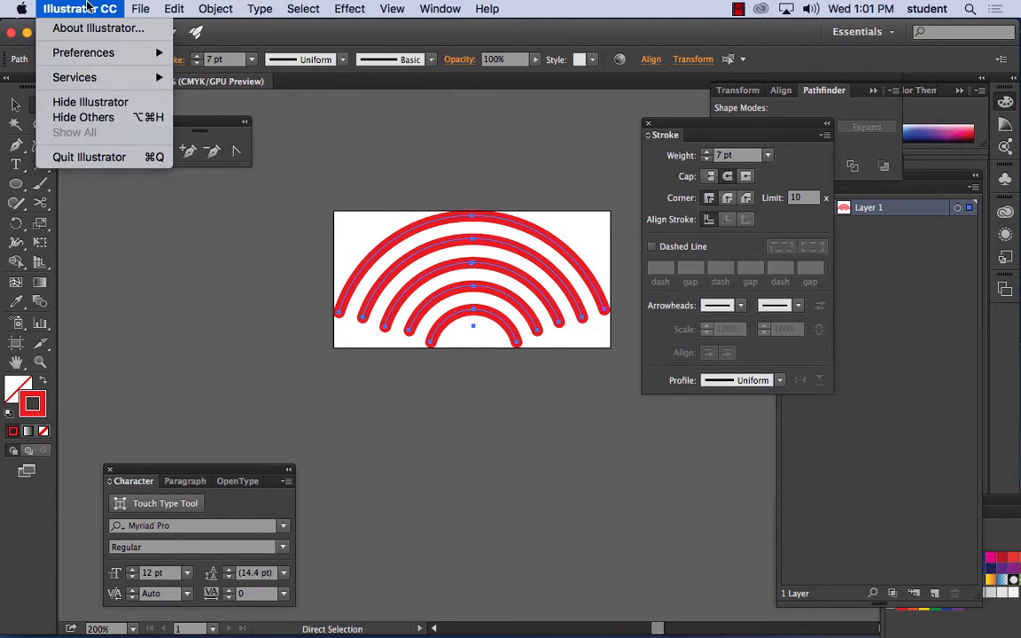
left_click(100, 104)
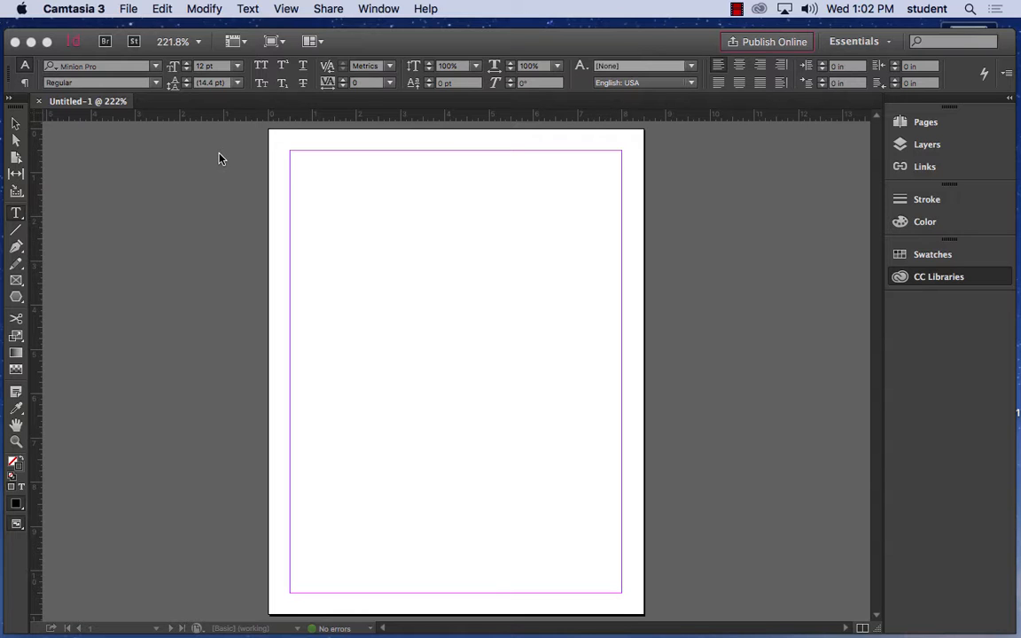
left_click(39, 102)
left_click(39, 102)
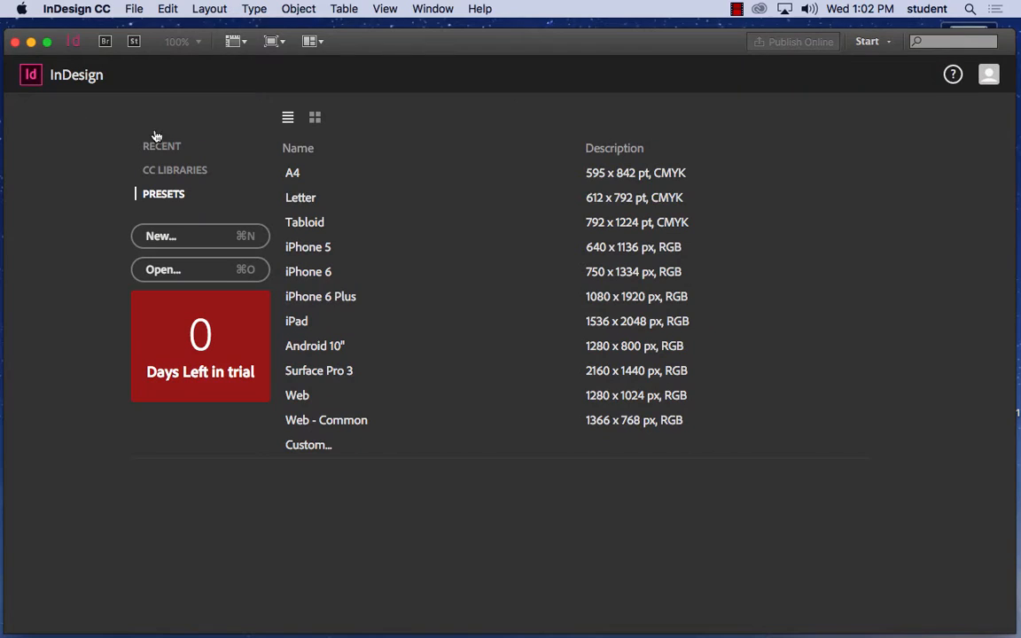
left_click(131, 8)
mouse_move(143, 28)
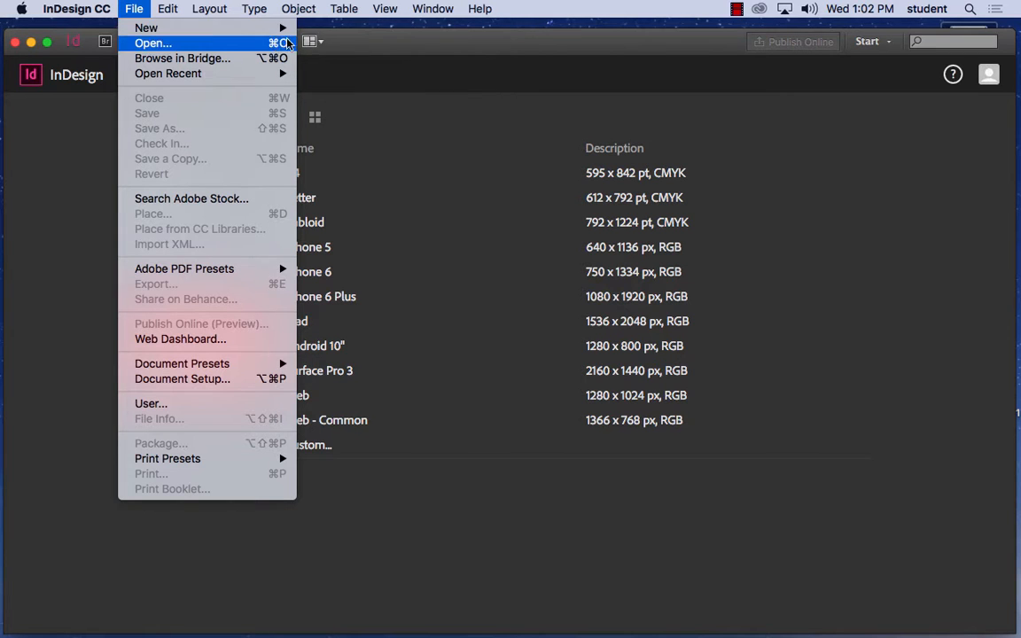
left_click(328, 49)
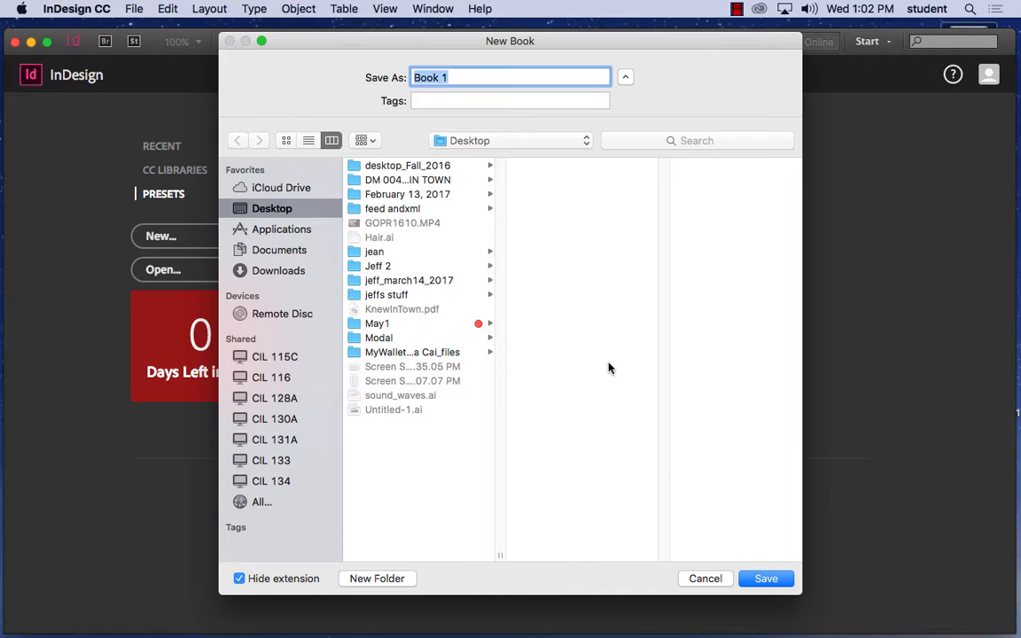
left_click(705, 579)
left_click(134, 9)
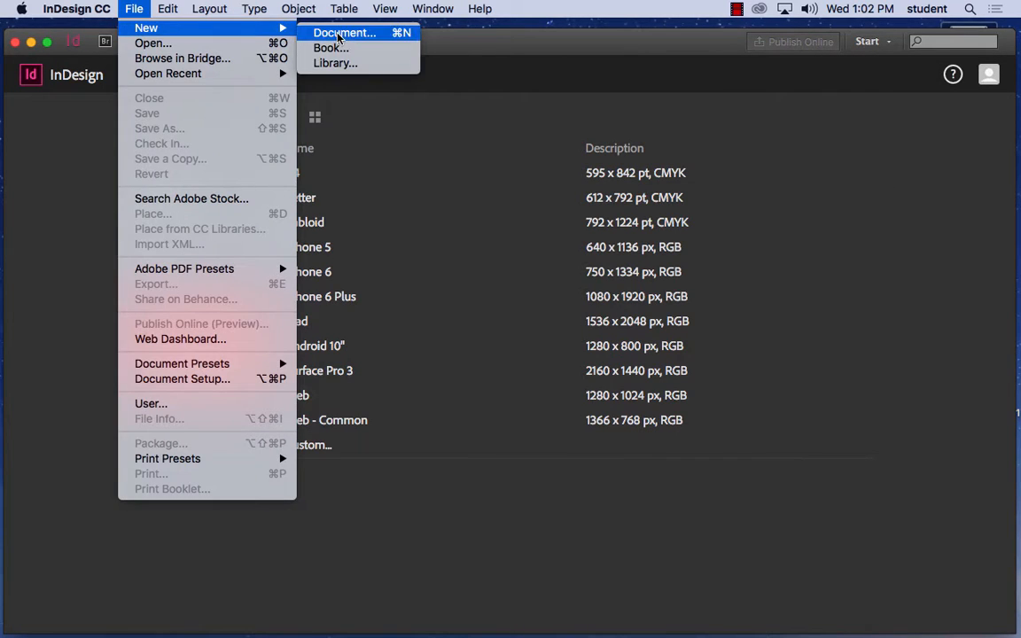
left_click(338, 34)
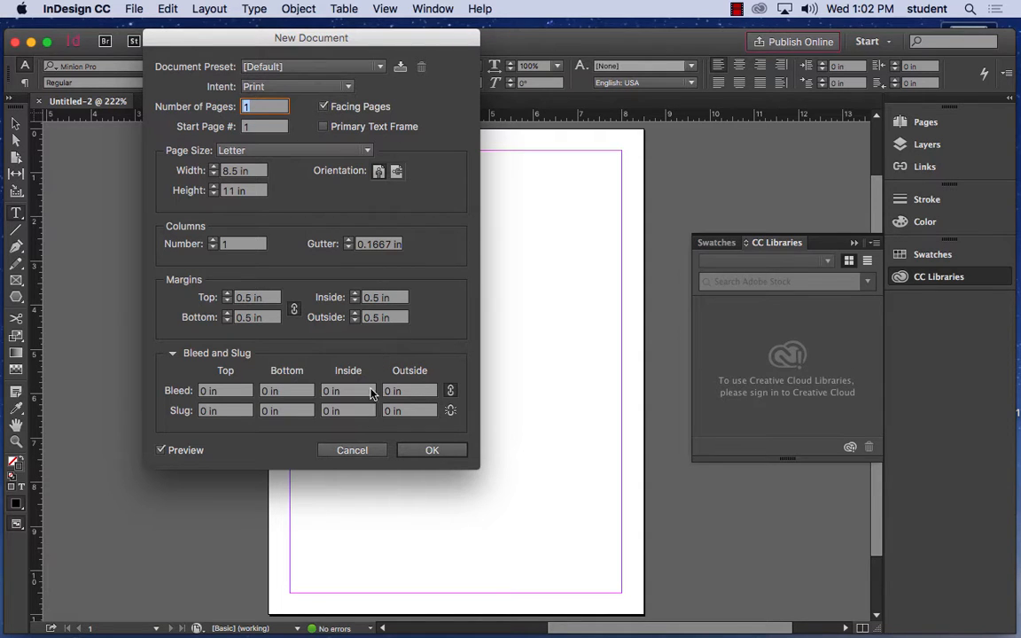
left_click(355, 450)
left_click(136, 8)
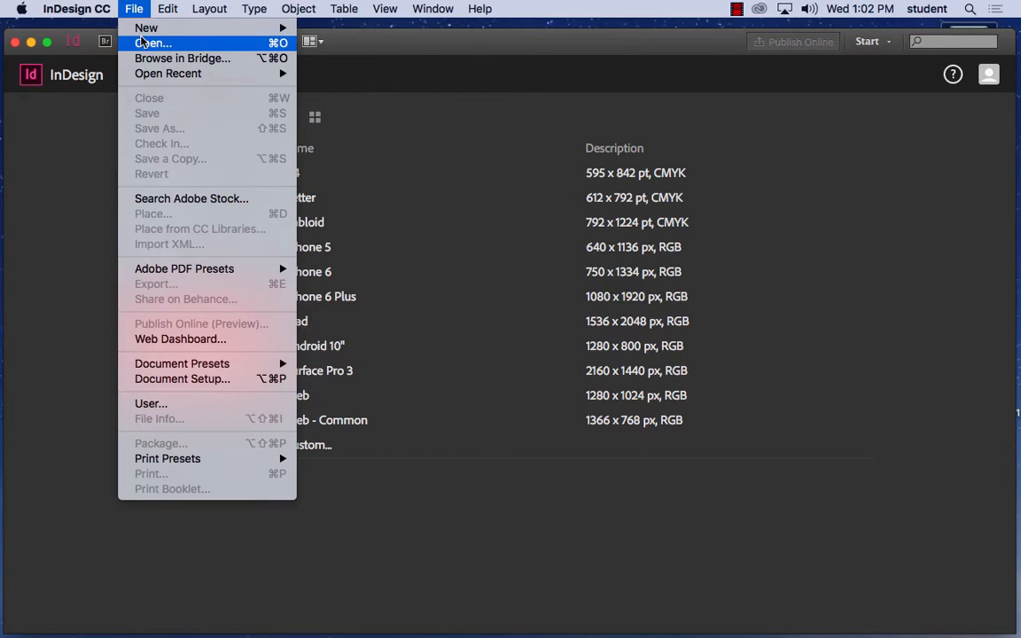
mouse_move(222, 27)
left_click(315, 61)
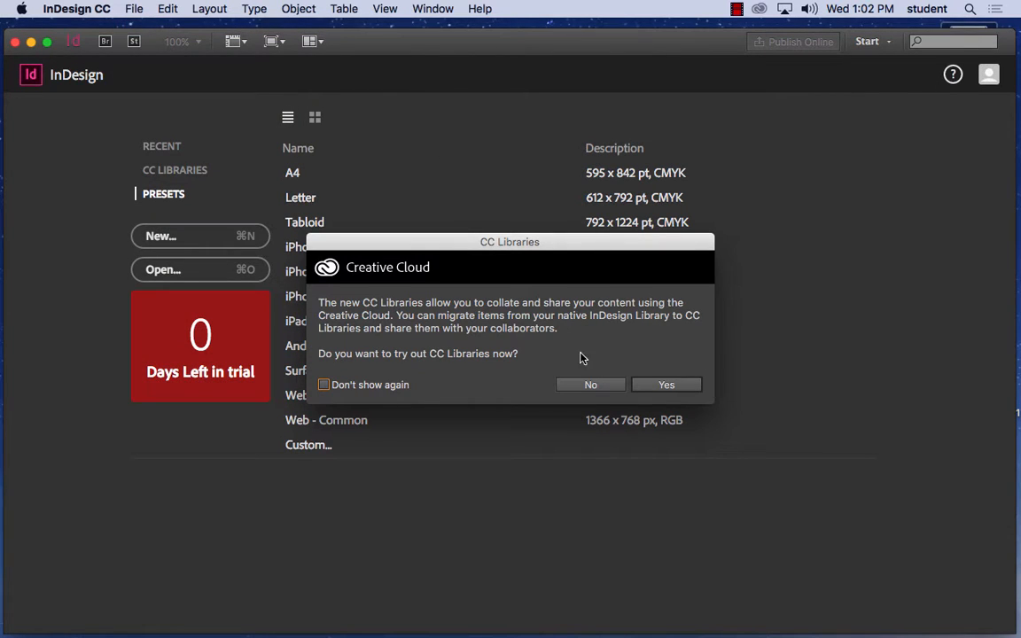
left_click(589, 384)
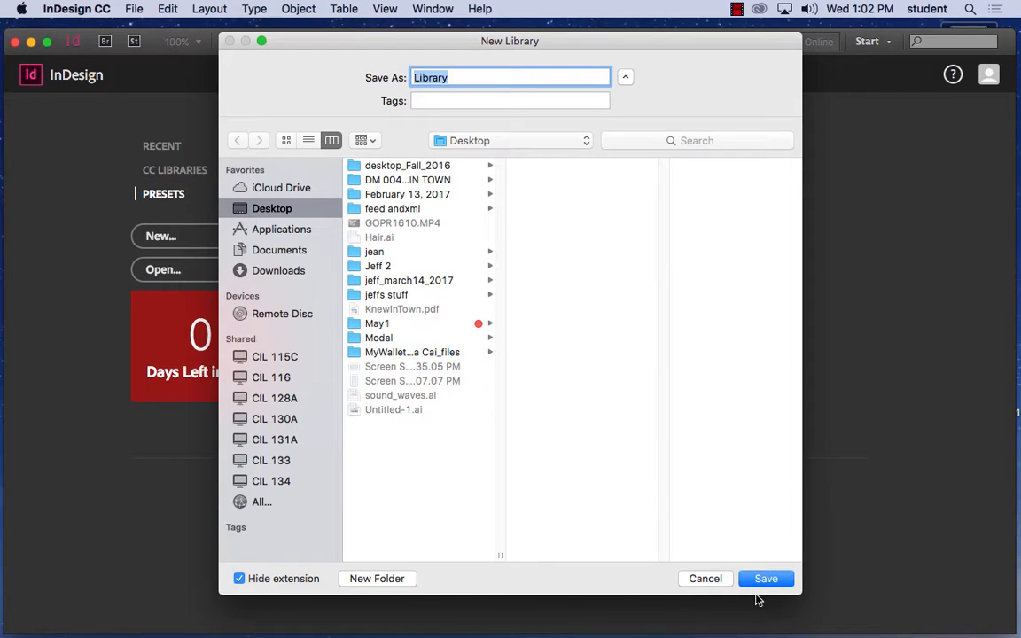
left_click(705, 578)
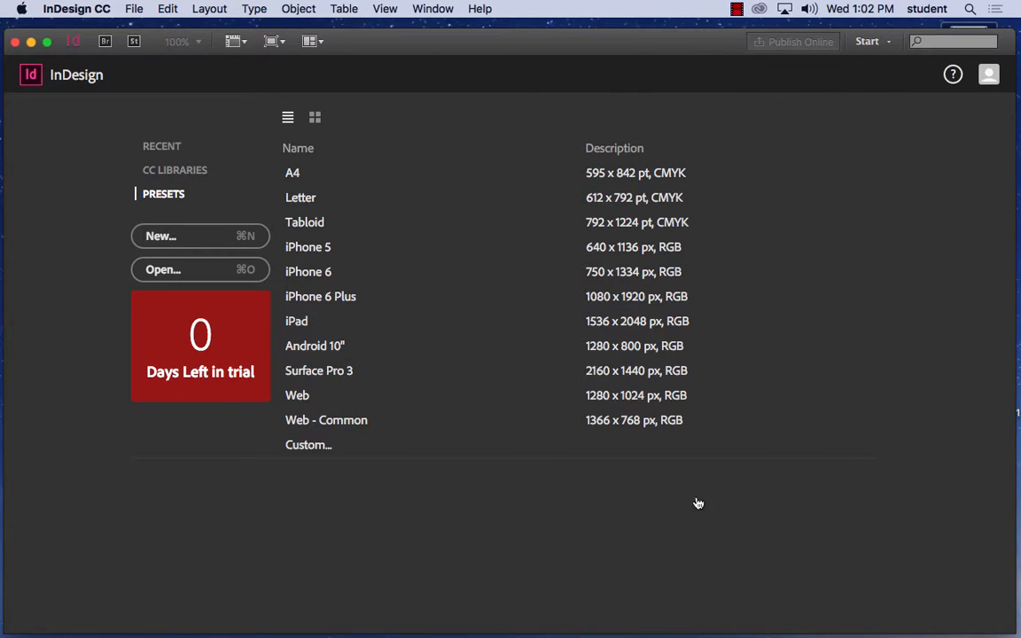
Start a new document with the Print intent, keeping one page and start page number 1
left_click(134, 9)
mouse_move(148, 28)
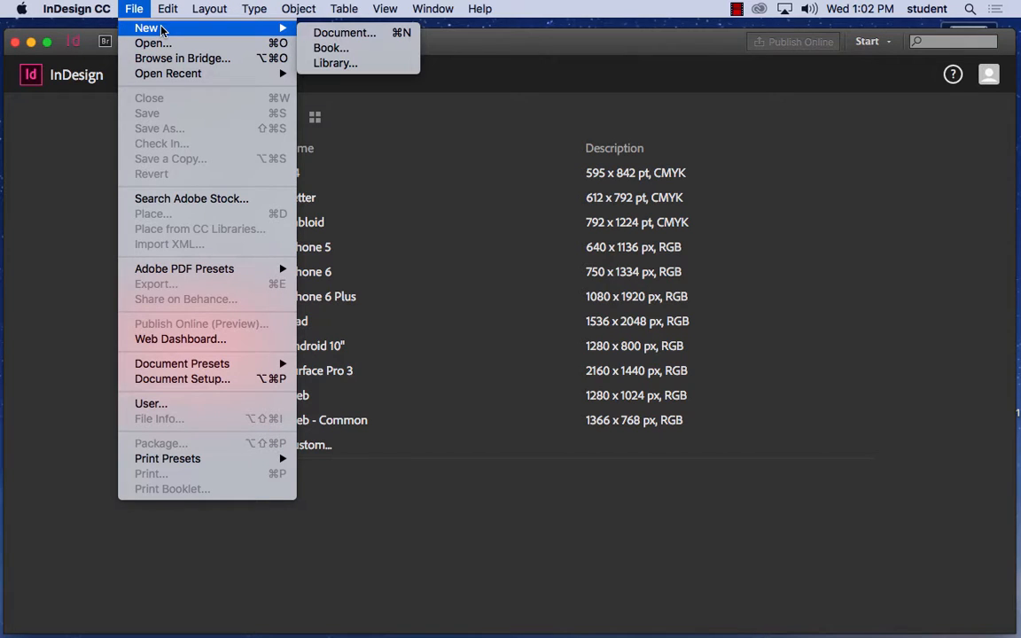
left_click(344, 38)
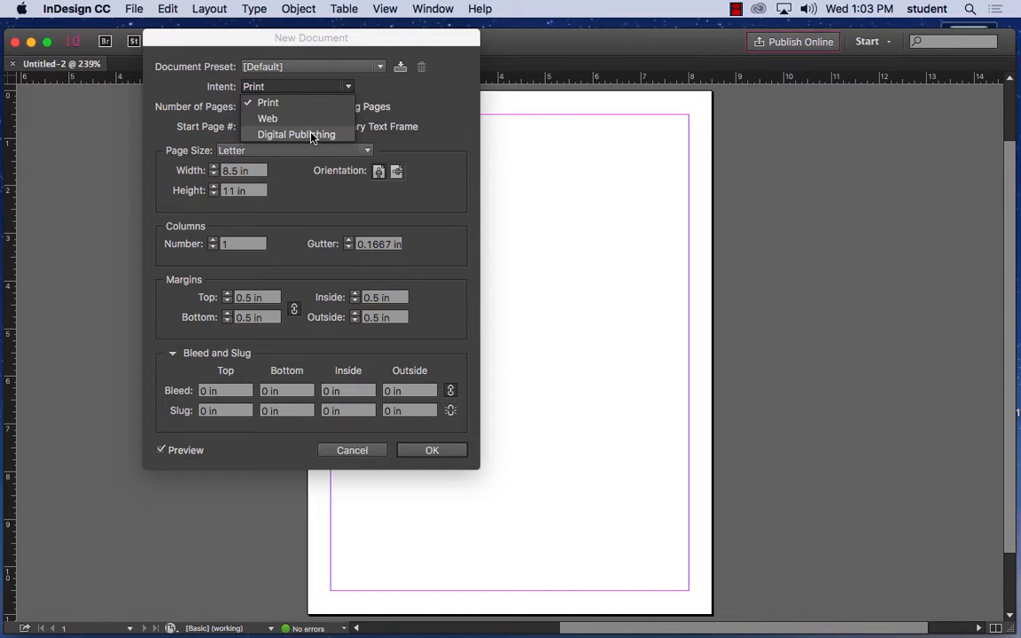
left_click(286, 104)
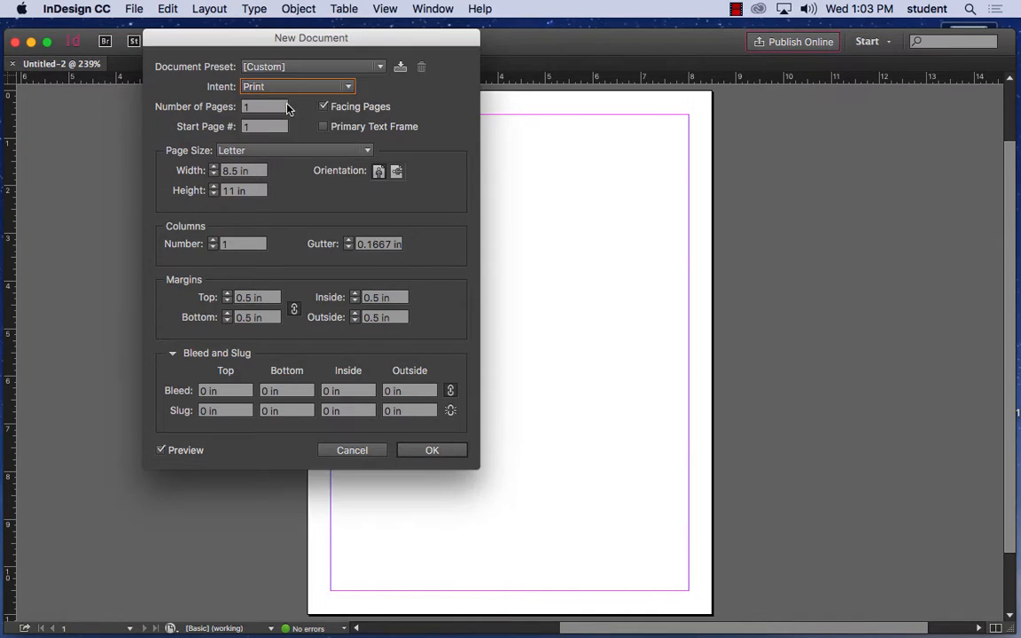
key("Tab")
left_click(257, 126)
Turn the new document's Facing Pages option off and on several times, leaving it enabled
left_click(362, 111)
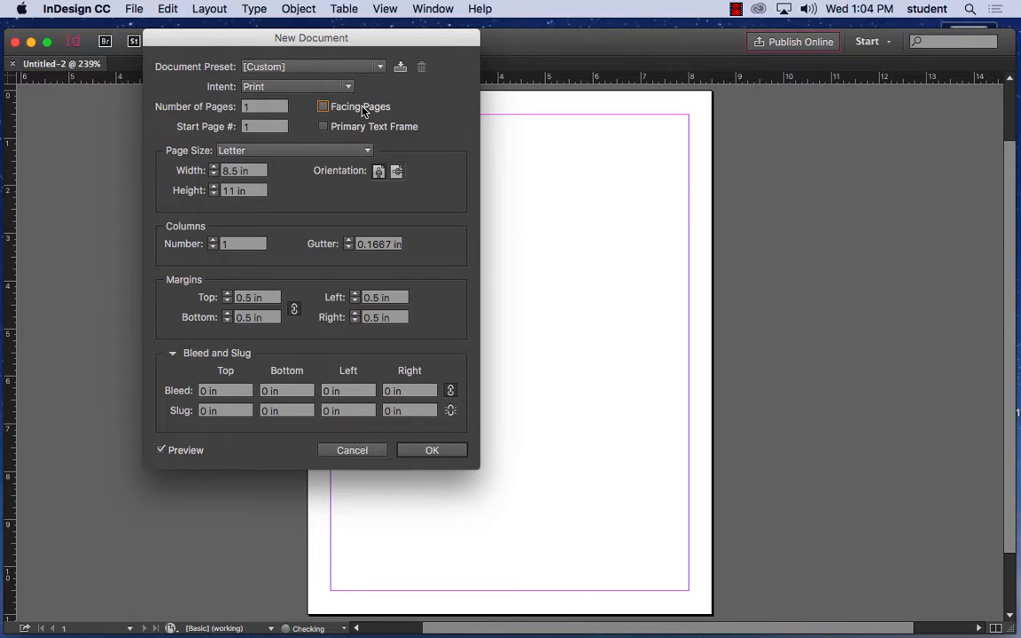
left_click(363, 109)
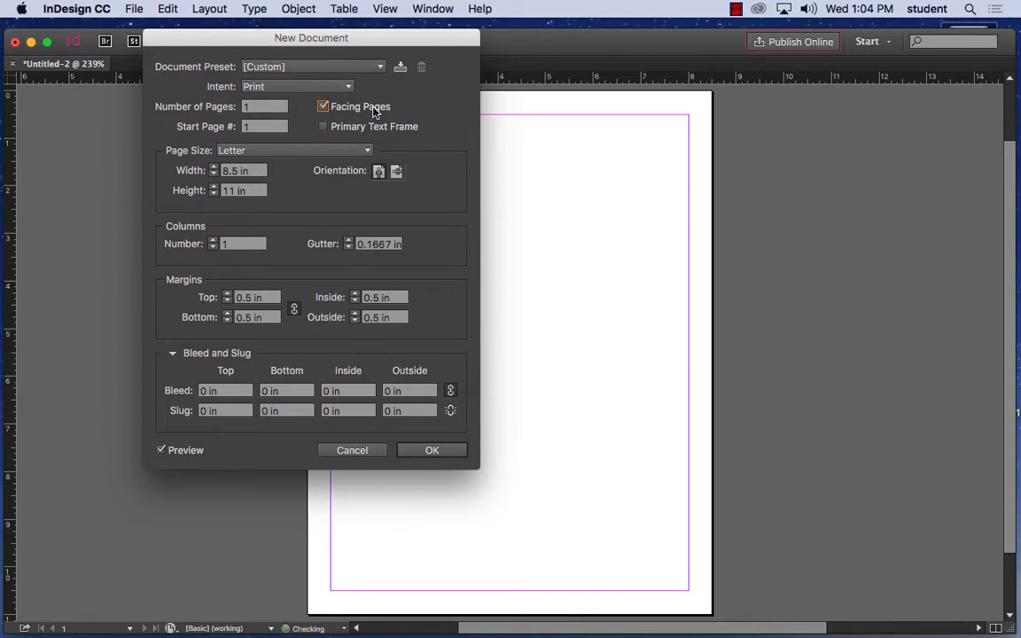
left_click(374, 110)
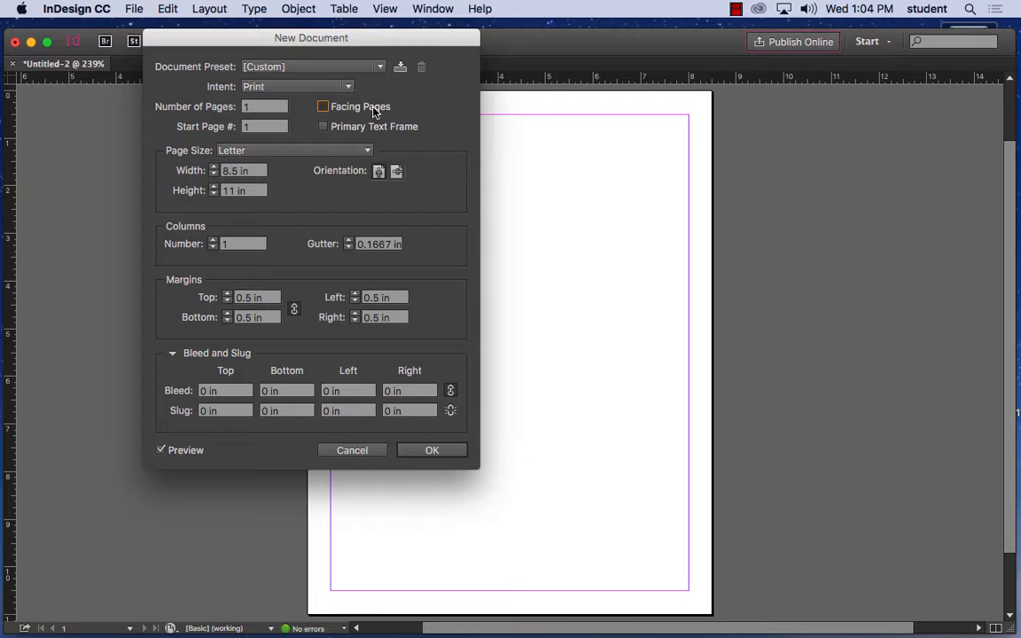
left_click(374, 110)
left_click(374, 110)
left_click(374, 110)
left_click(374, 110)
left_click(374, 109)
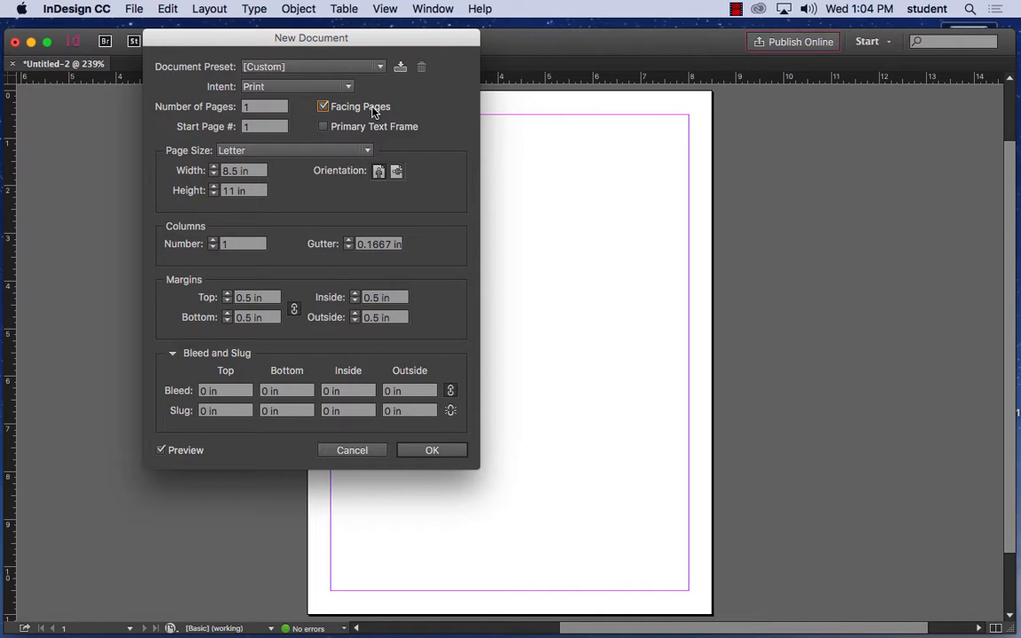
Choose the Letter page size and set the number of columns to 2 to preview the layout
left_click(275, 153)
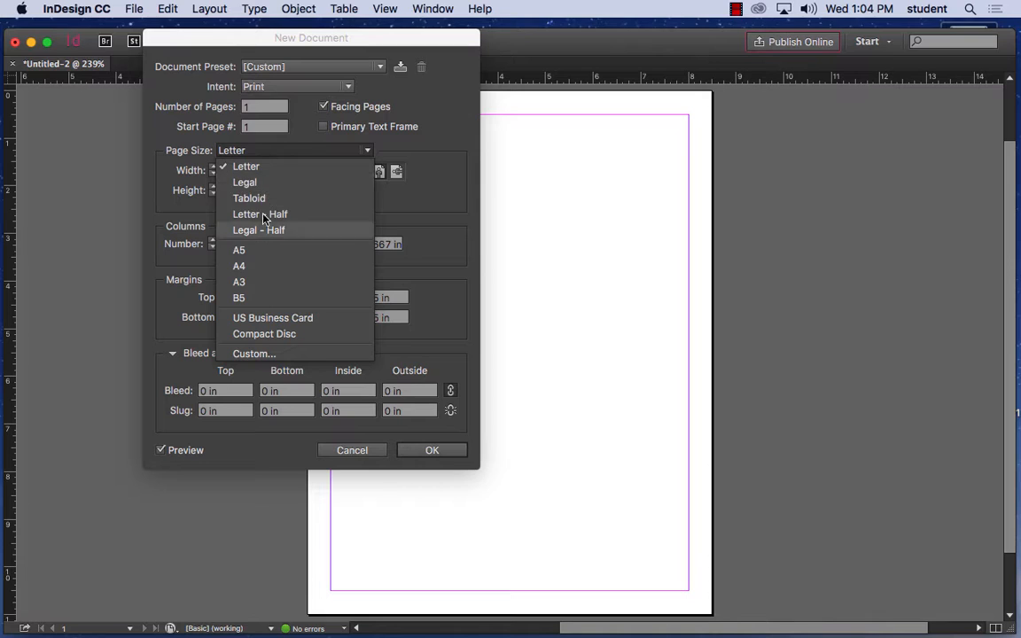
left_click(260, 168)
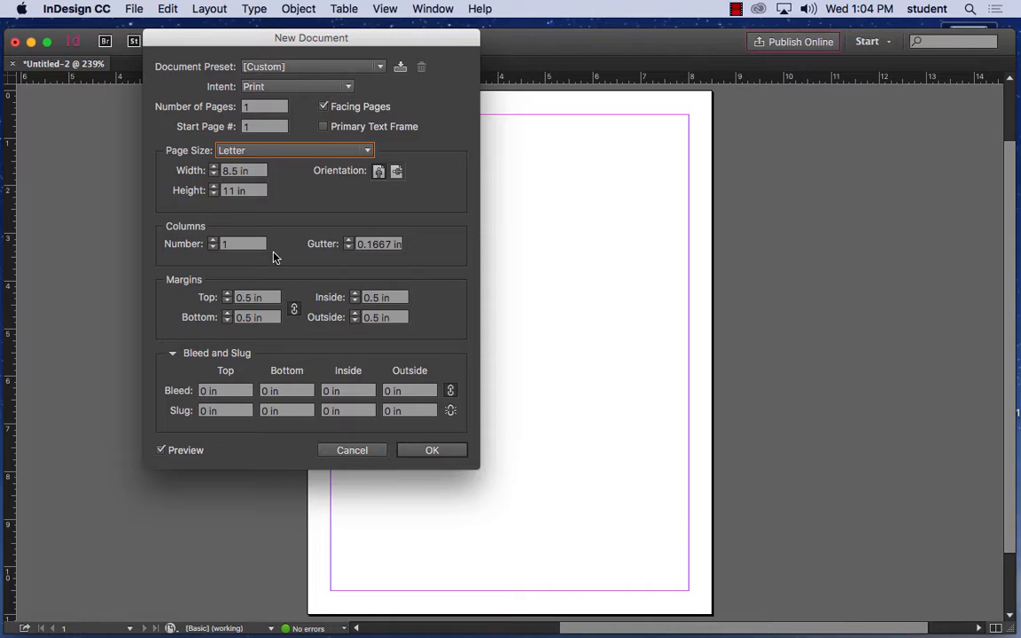
left_click(249, 246)
type("2")
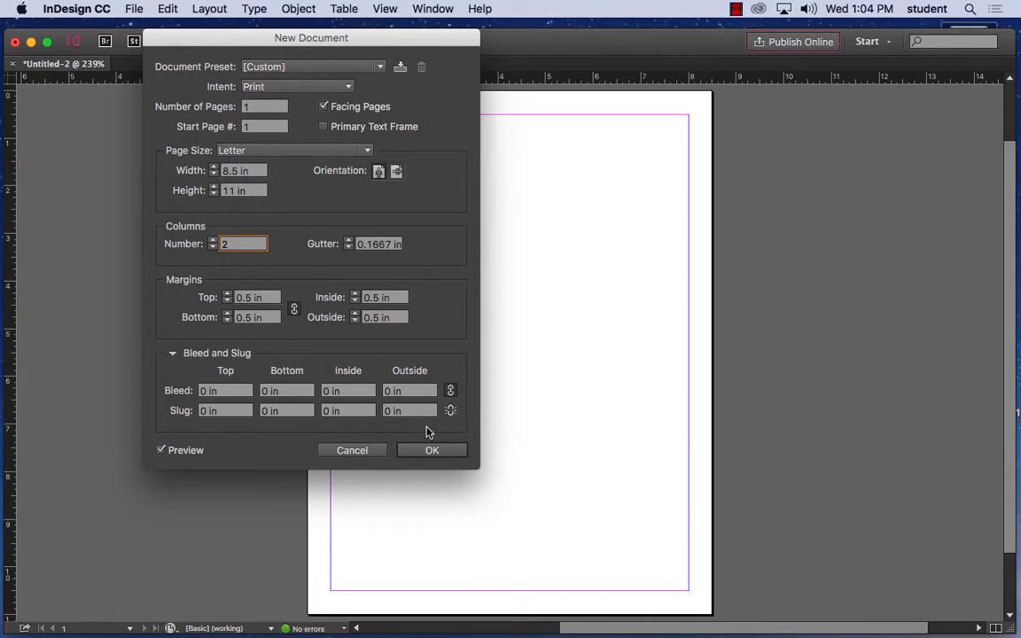
key("Tab")
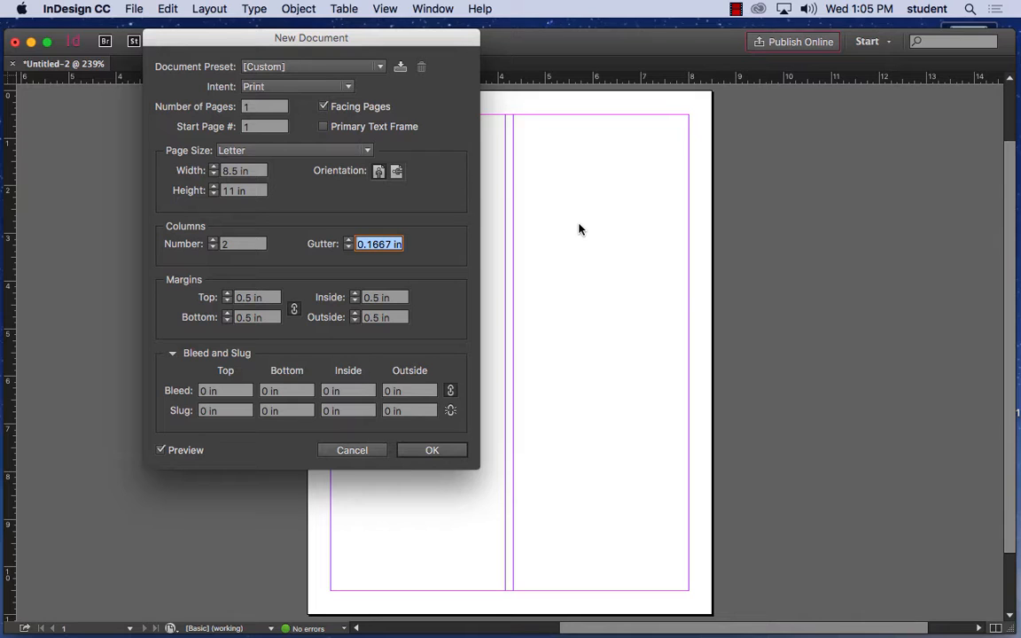
Set the number of columns to 1 and create the document
left_click(225, 244)
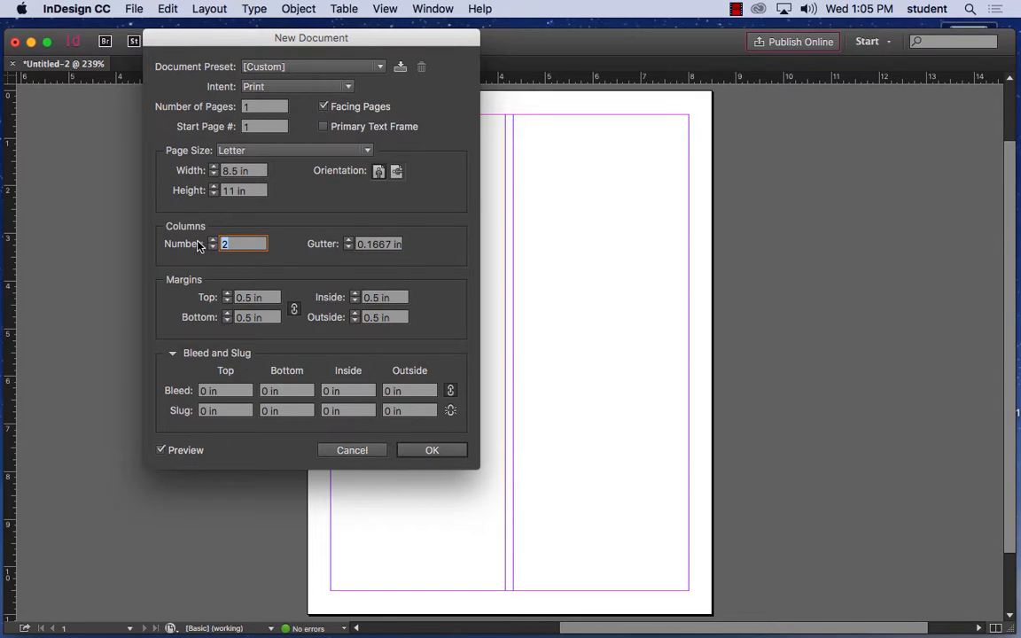
type("1")
key("Tab")
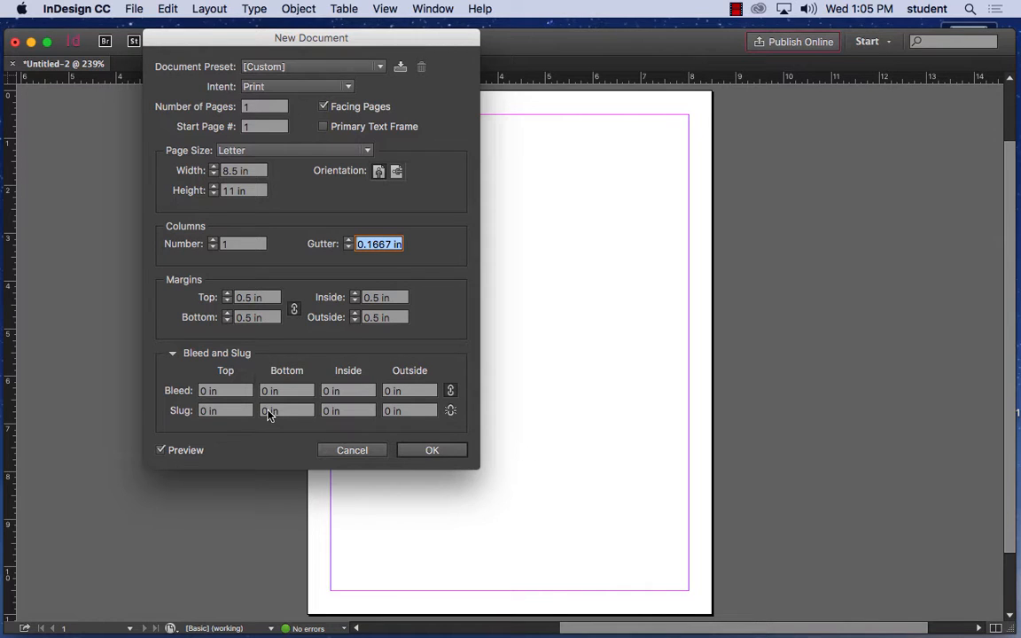
left_click(436, 451)
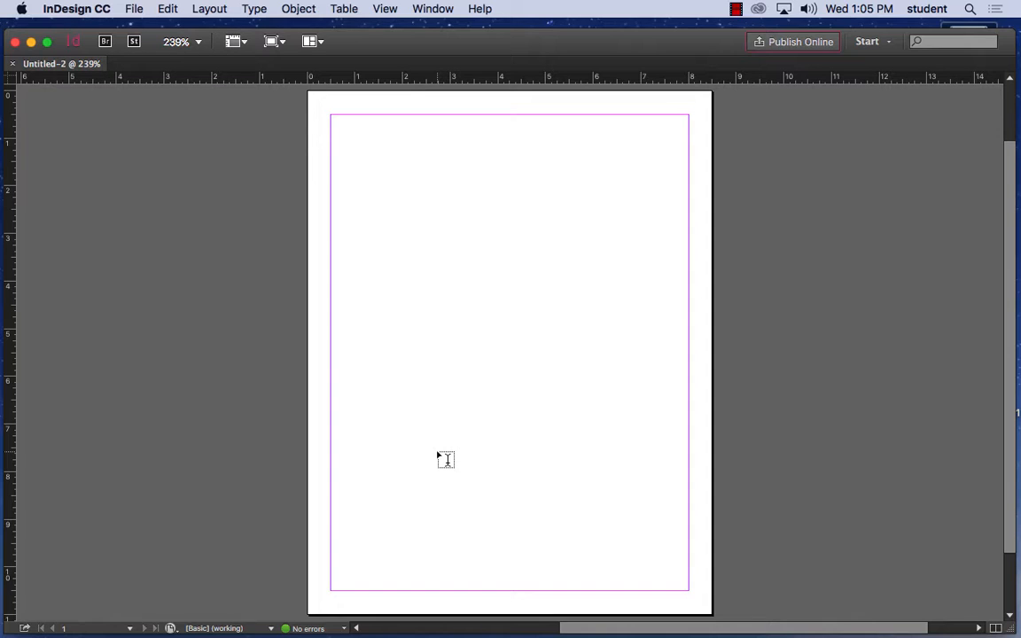
Switch the workspace to Digital Publishing
left_click(443, 7)
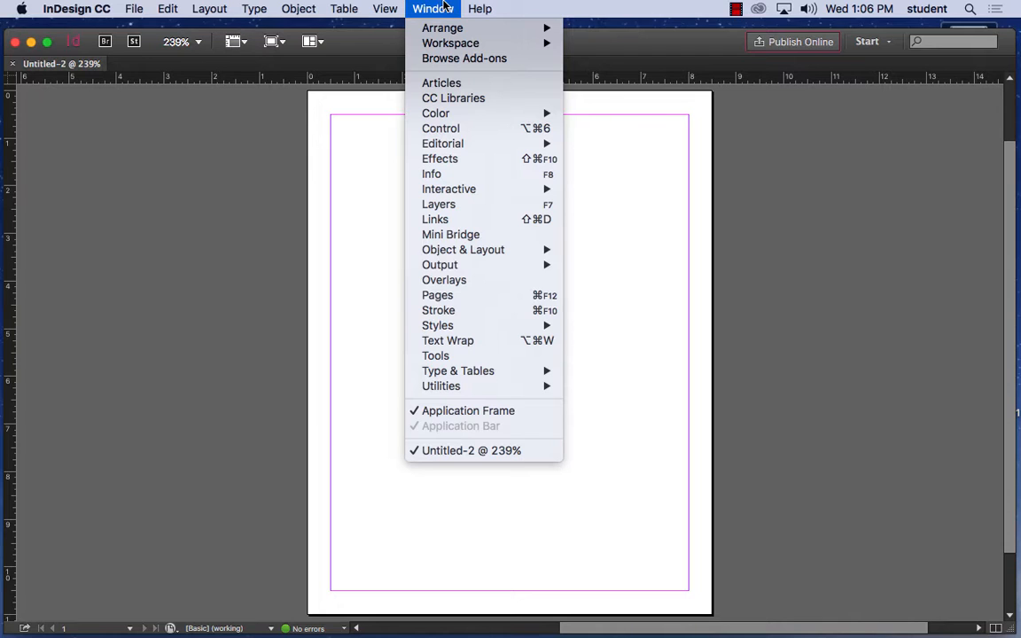
mouse_move(496, 43)
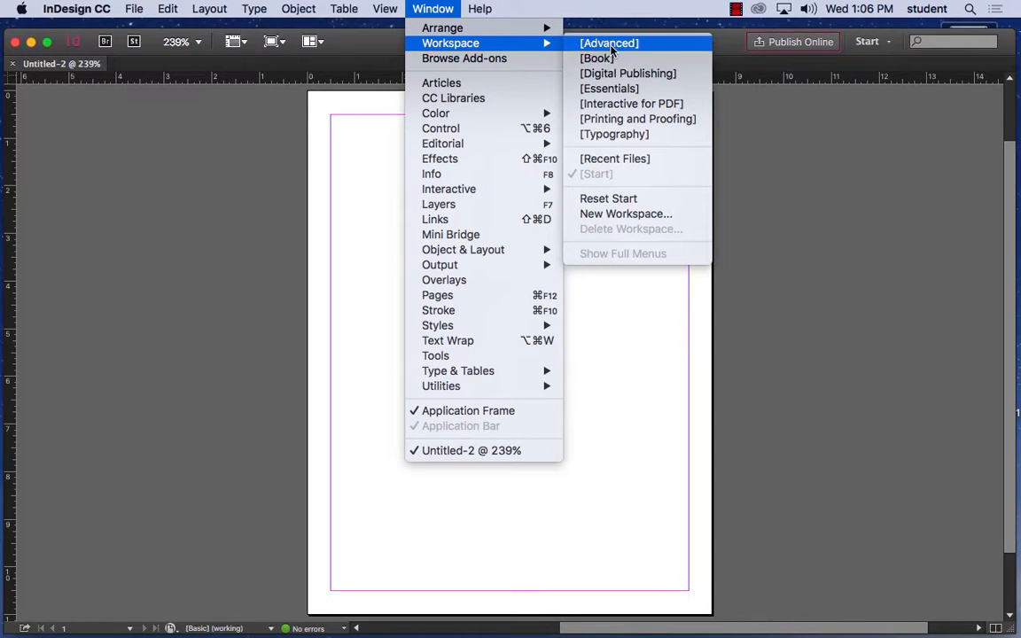
left_click(608, 75)
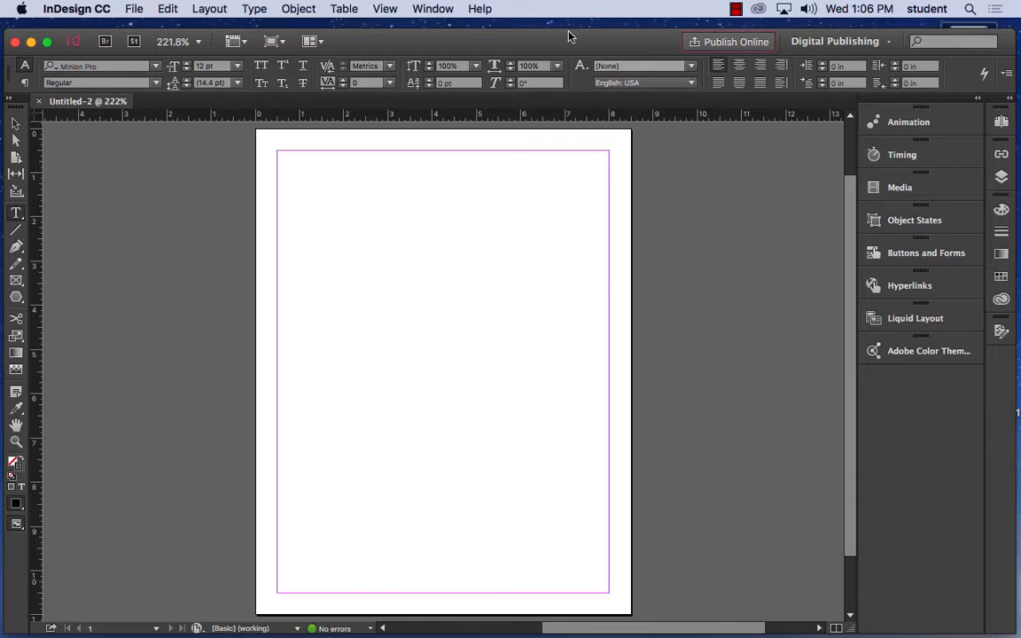
Show the document's Pages panel as a floating panel over the pasteboard beside the page, and select the A-Master spread in it
left_click(432, 9)
mouse_move(453, 48)
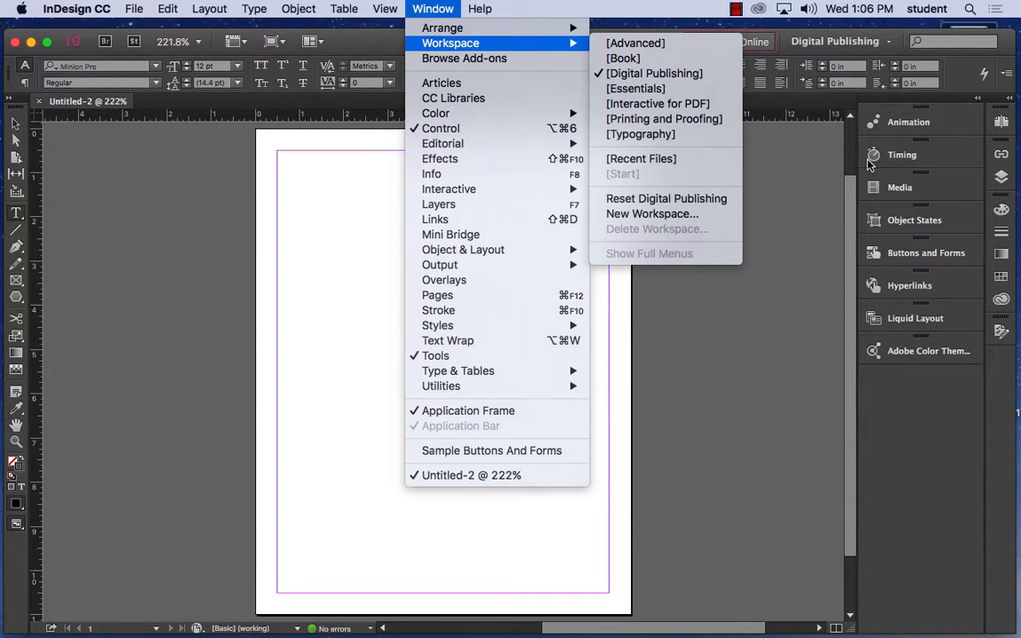
left_click(469, 300)
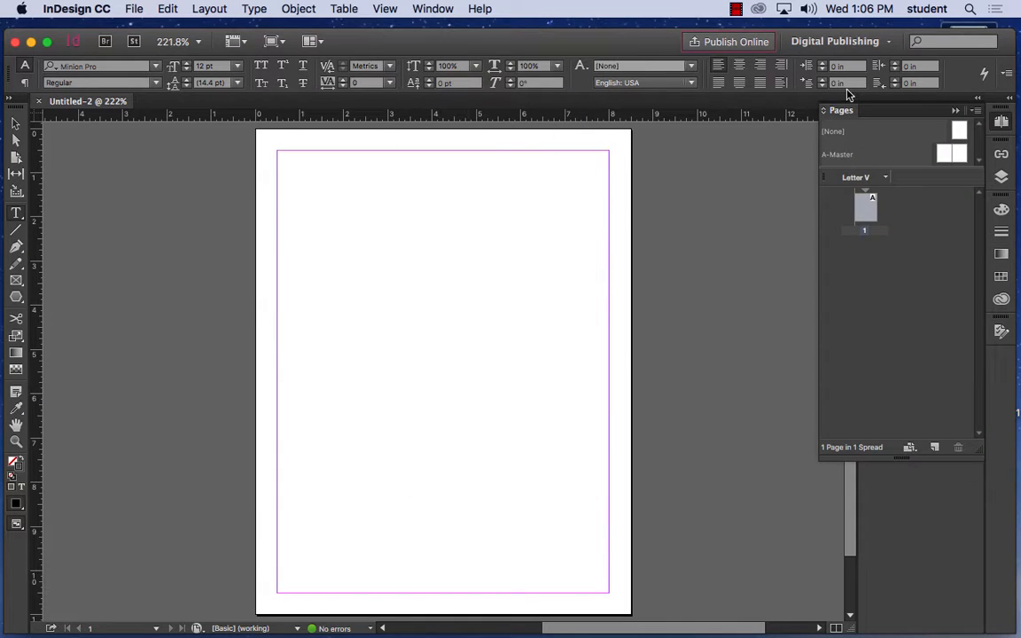
left_click_drag(840, 110, 89, 145)
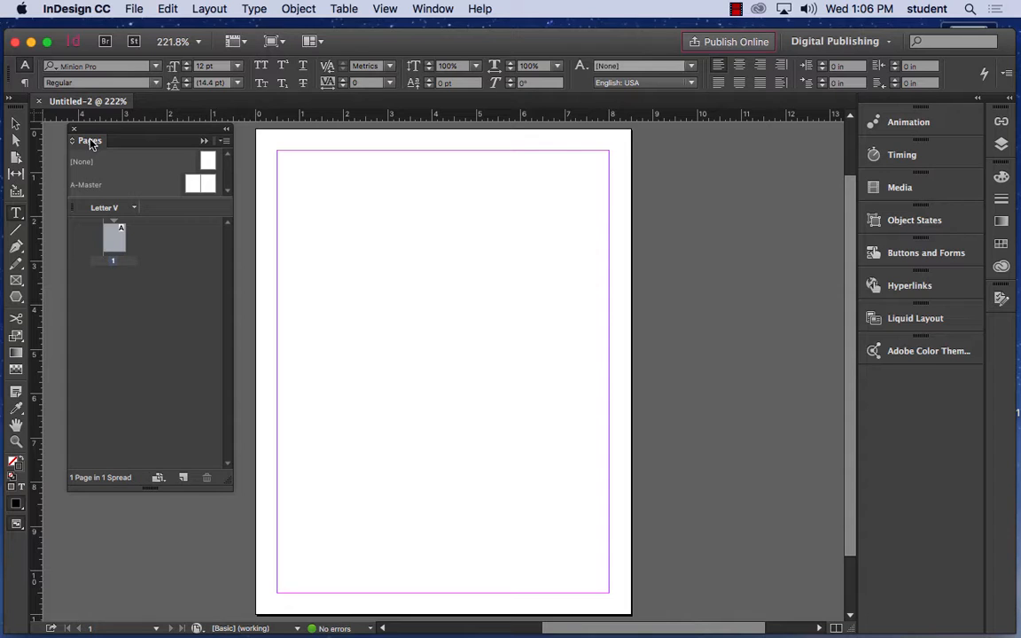
left_click(94, 187)
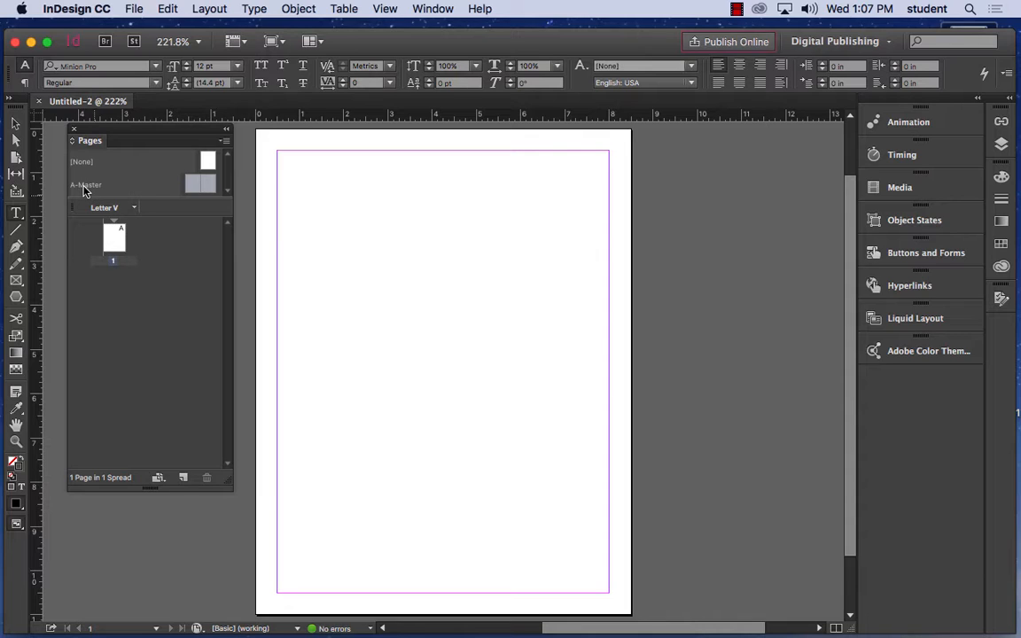
left_click(133, 205)
left_click(130, 187)
Review the Pen, Pencil and frame drawing tools, including the rectangle, ellipse and polygon frame variants
left_click(22, 294)
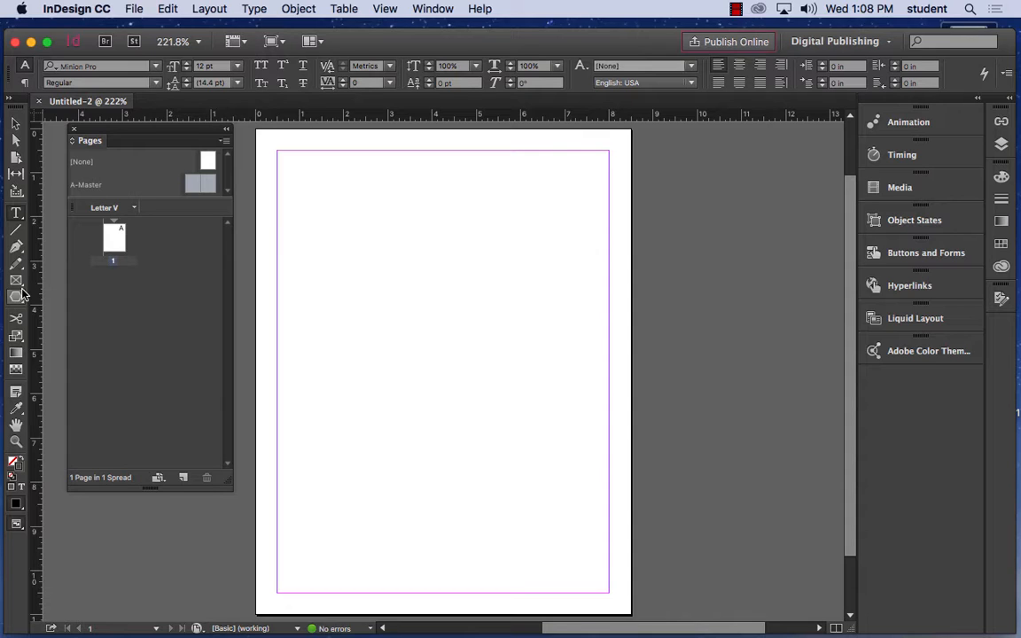
left_click(17, 248)
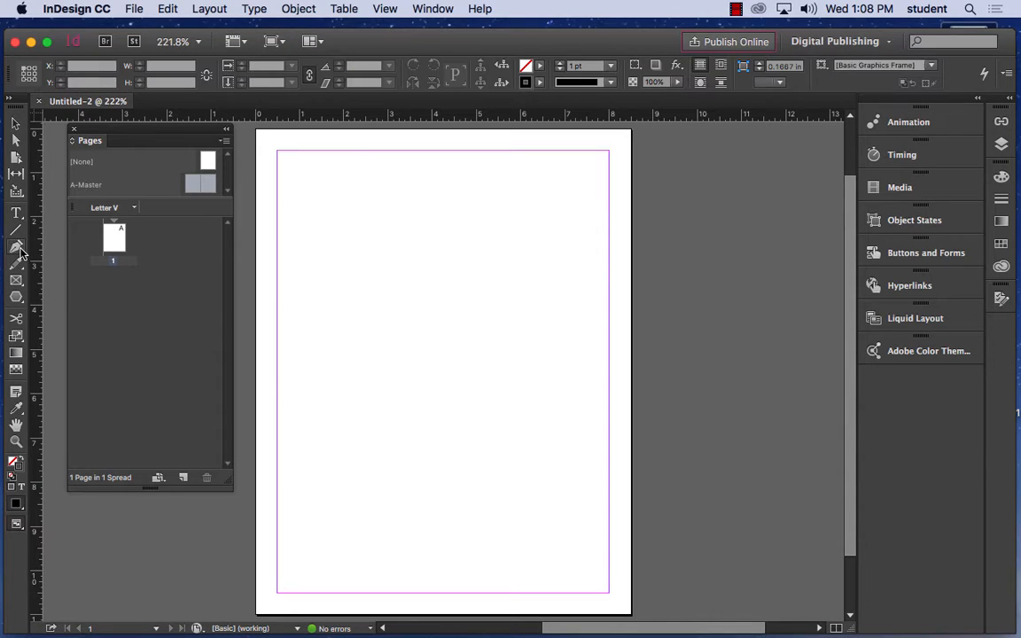
left_click(17, 249)
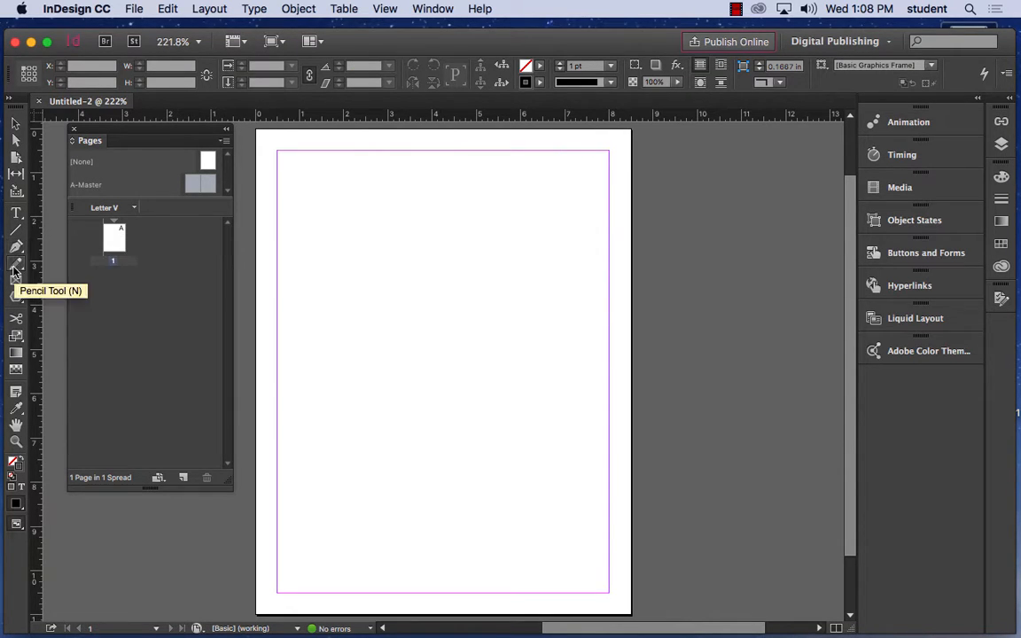
left_click(16, 266)
left_click(16, 265)
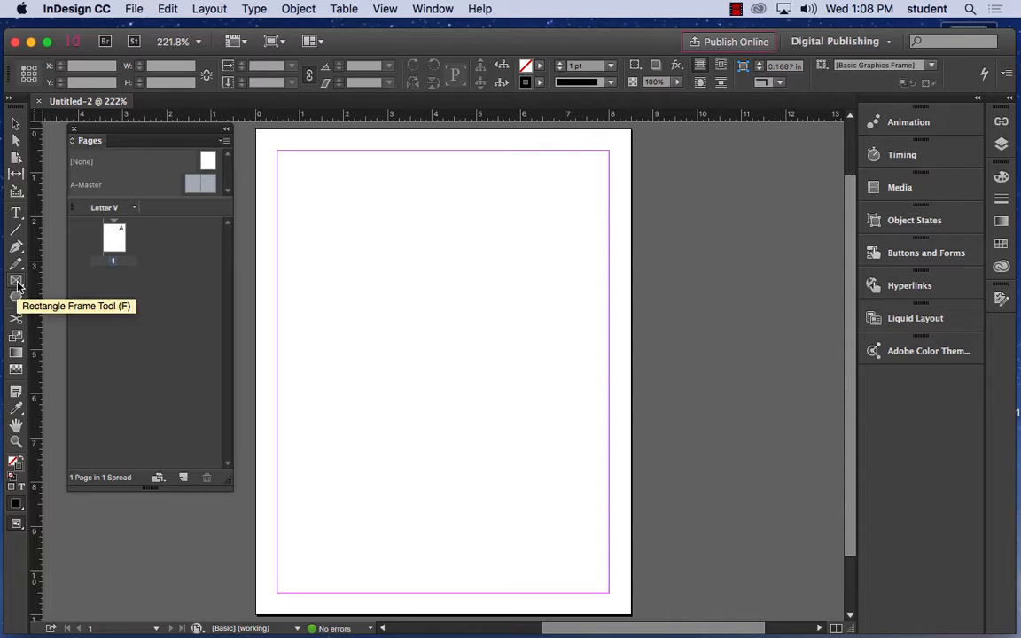
left_click(17, 284)
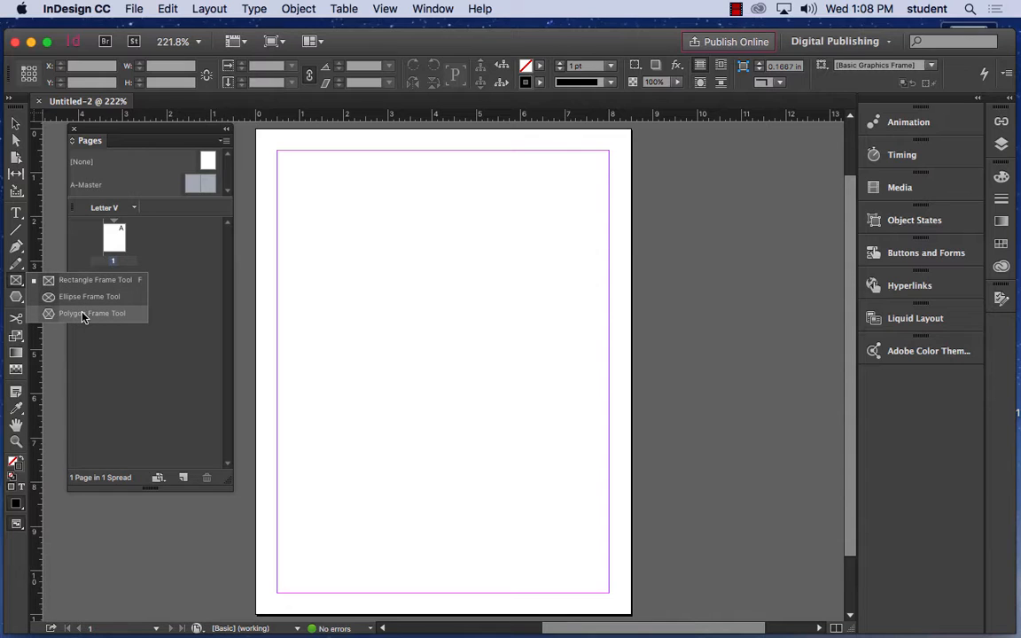
Draw a rectangle 8.5 in wide and 1 in high with the Rectangle tool, starting at the page's upper-left corner and spanning its full width
left_click(15, 299)
left_click(15, 300)
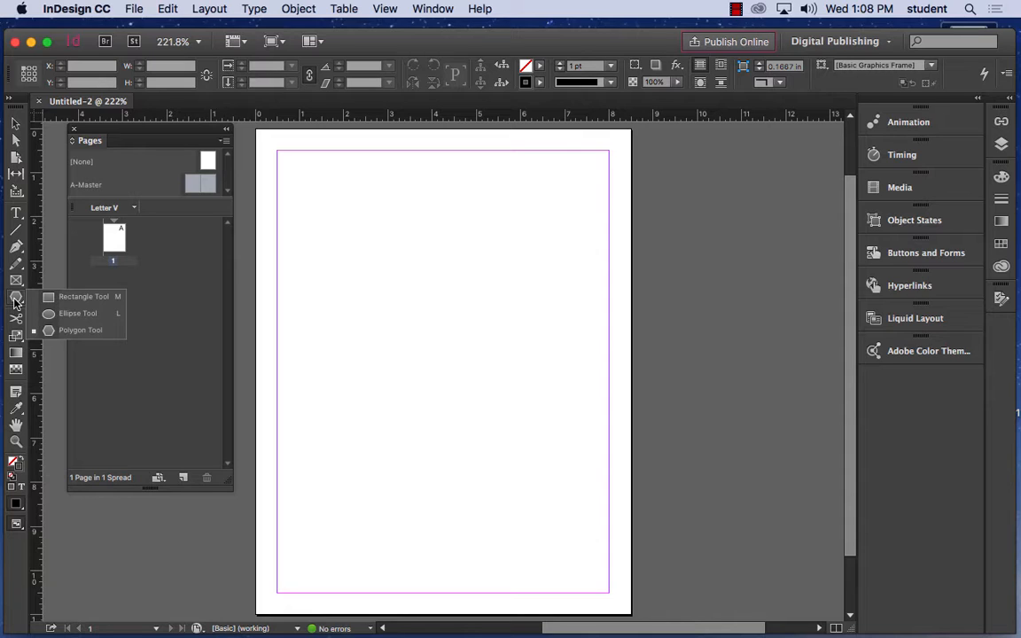
left_click(66, 301)
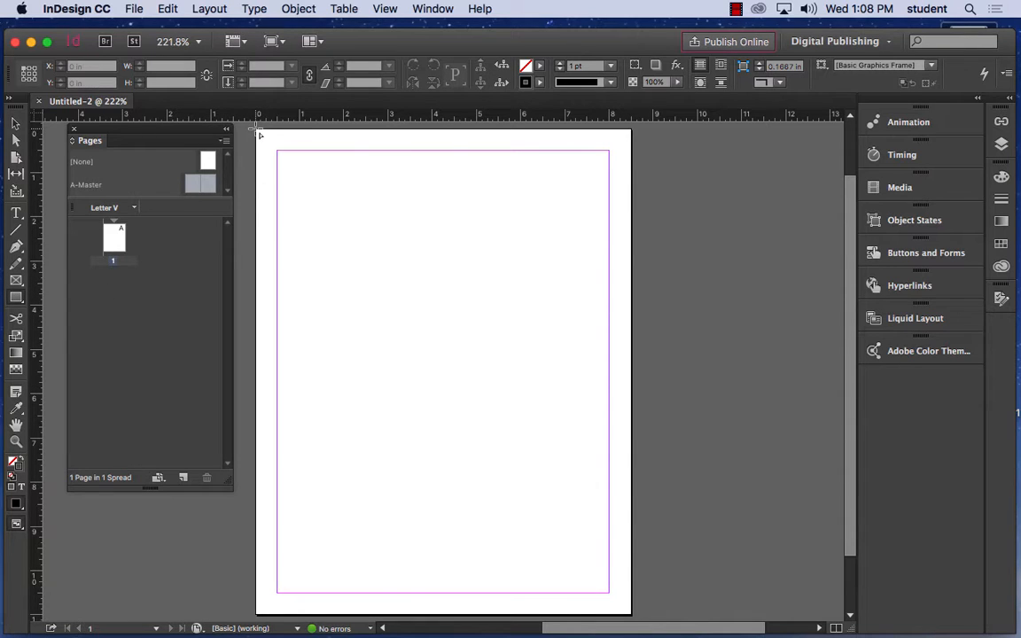
left_click_drag(258, 133, 631, 178)
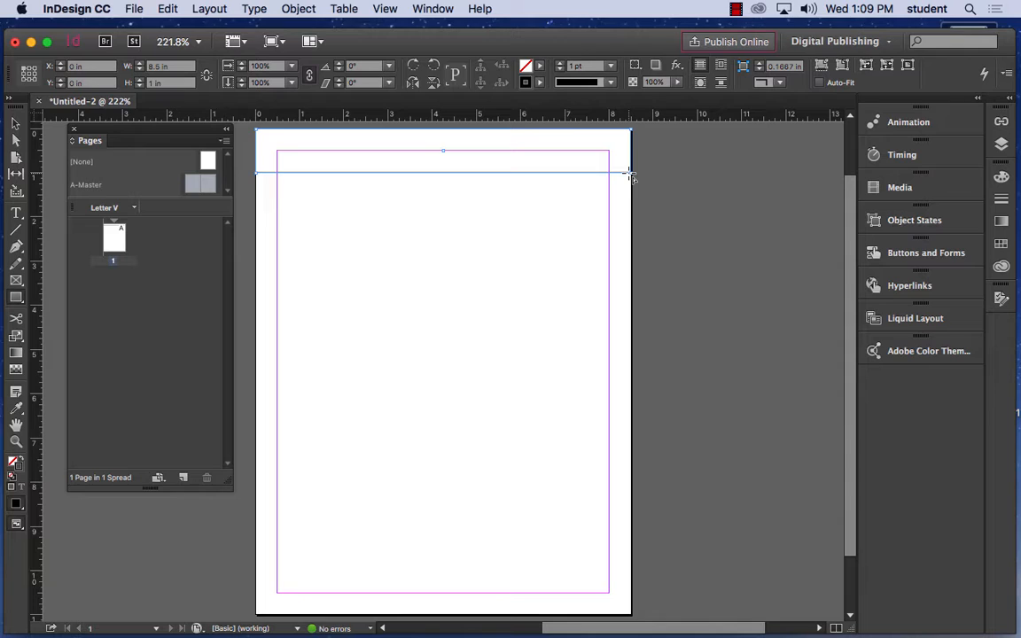
left_click_drag(631, 177, 631, 173)
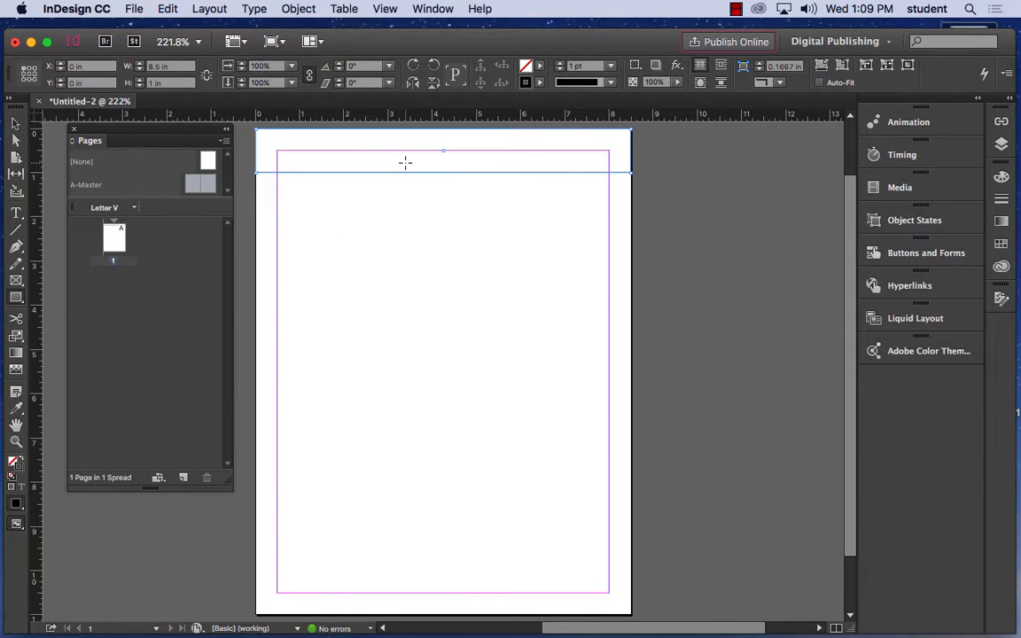
Swap the header rectangle's fill and stroke to give it a black fill without a stroke, and float the Color panel beside the page
left_click(11, 477)
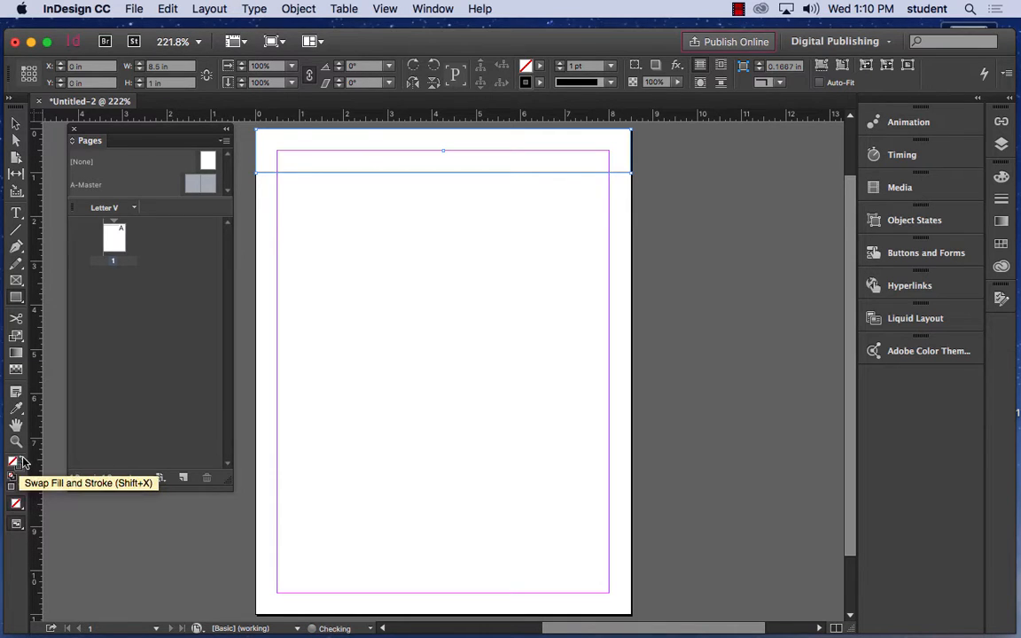
left_click(22, 460)
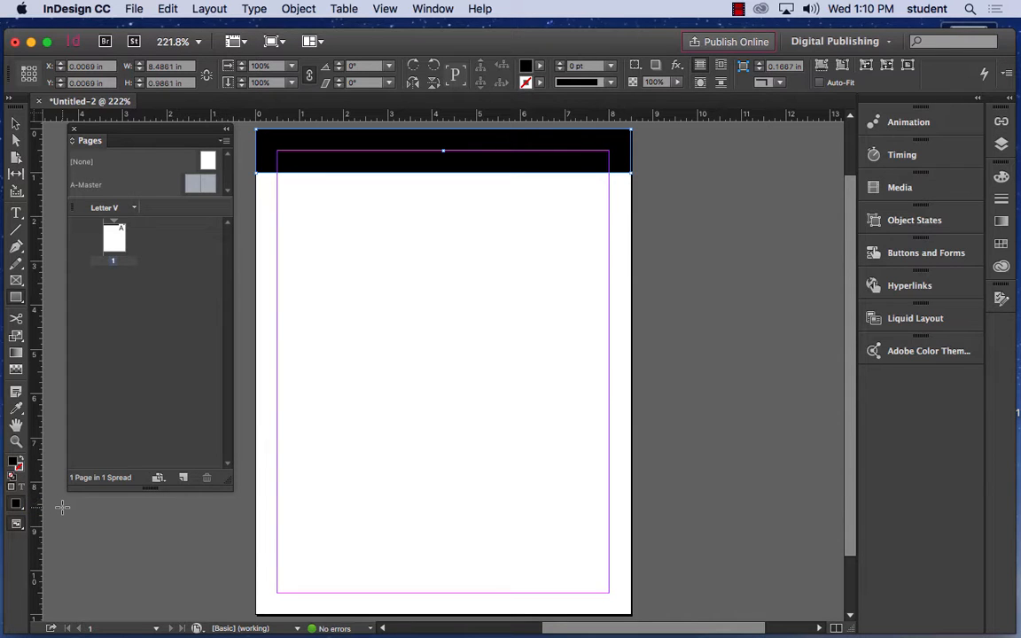
left_click(17, 506)
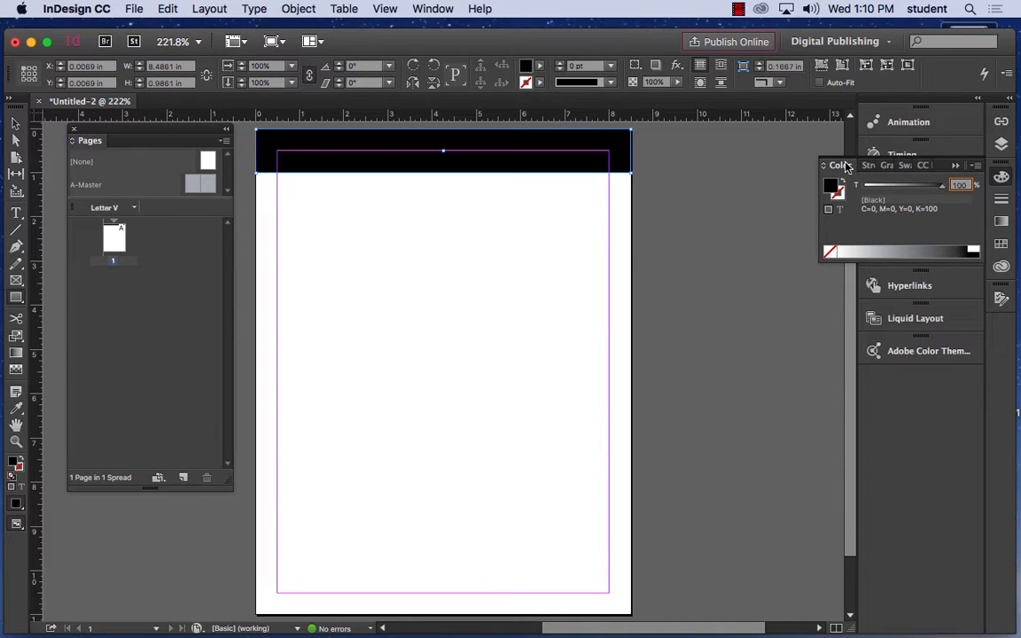
left_click_drag(840, 165, 629, 168)
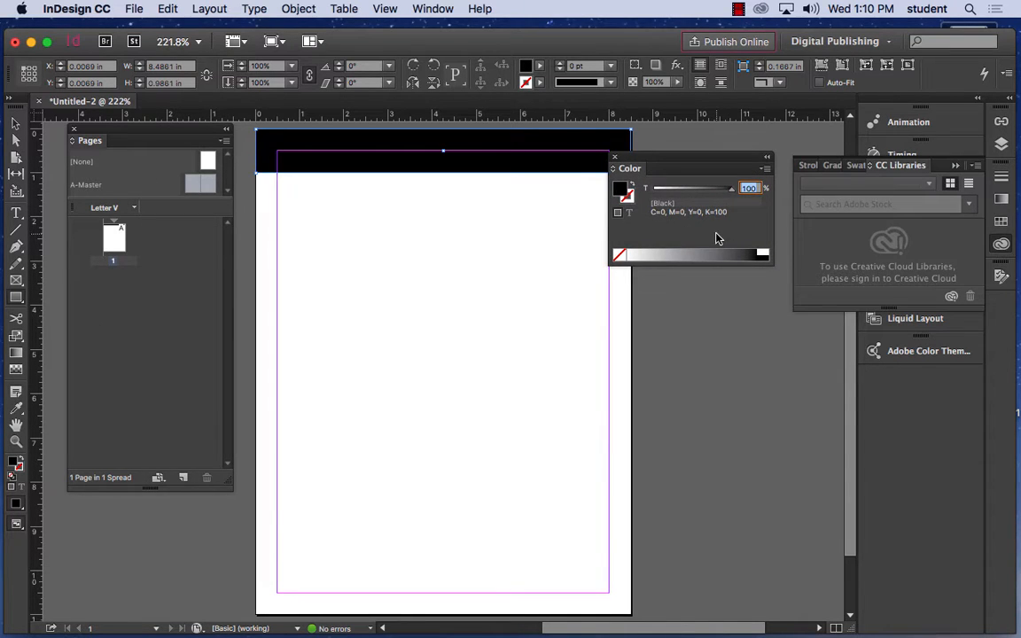
Fill the header rectangle with teal, RGB 35, 206, 173
double_click(11, 461)
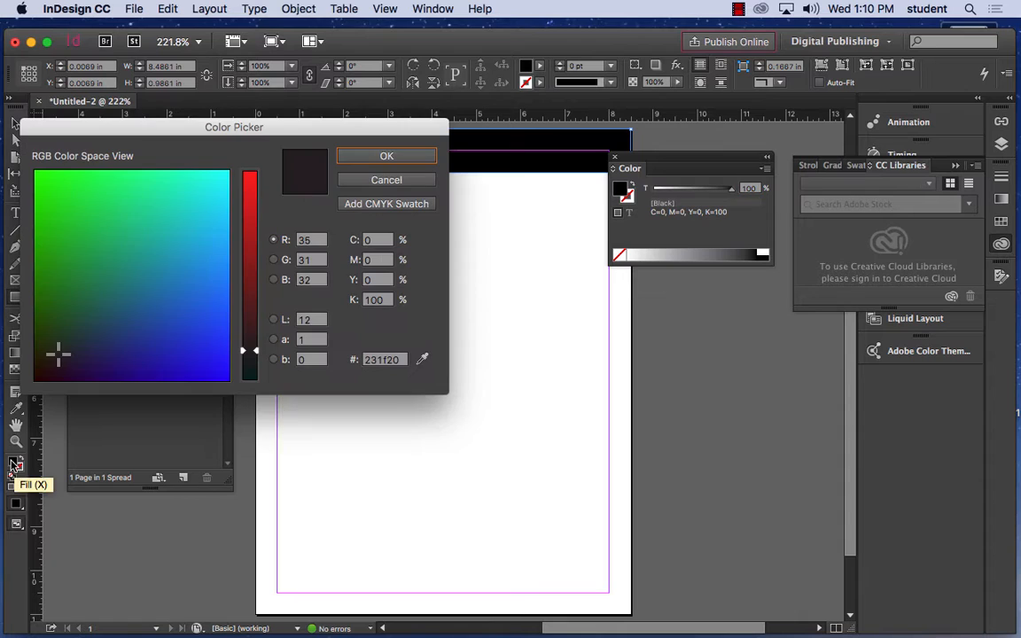
left_click(200, 182)
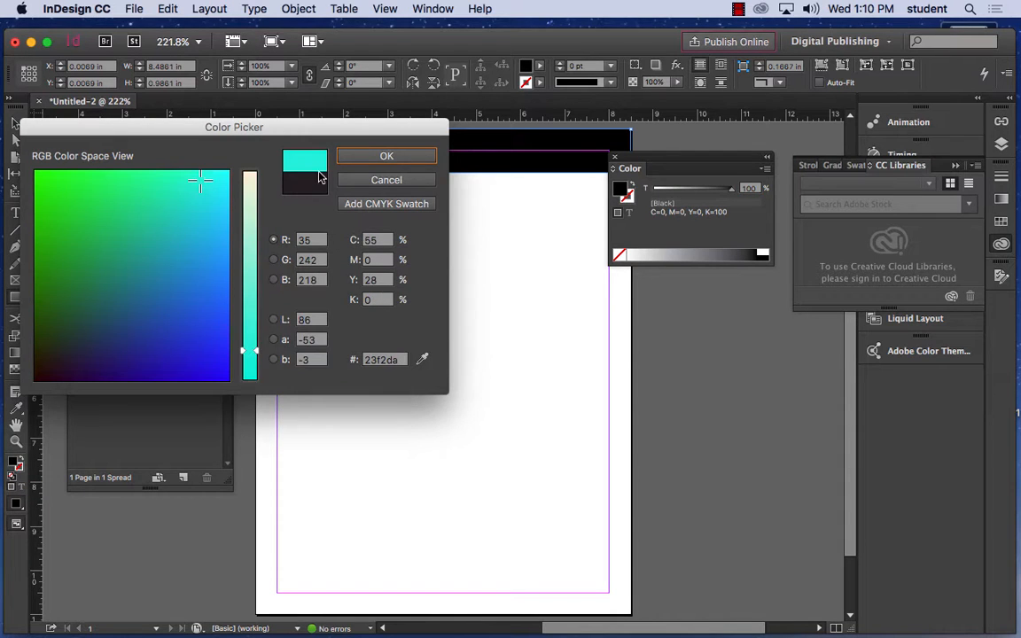
mouse_move(199, 310)
left_mouse_down()
mouse_move(155, 334)
mouse_move(164, 210)
left_mouse_up()
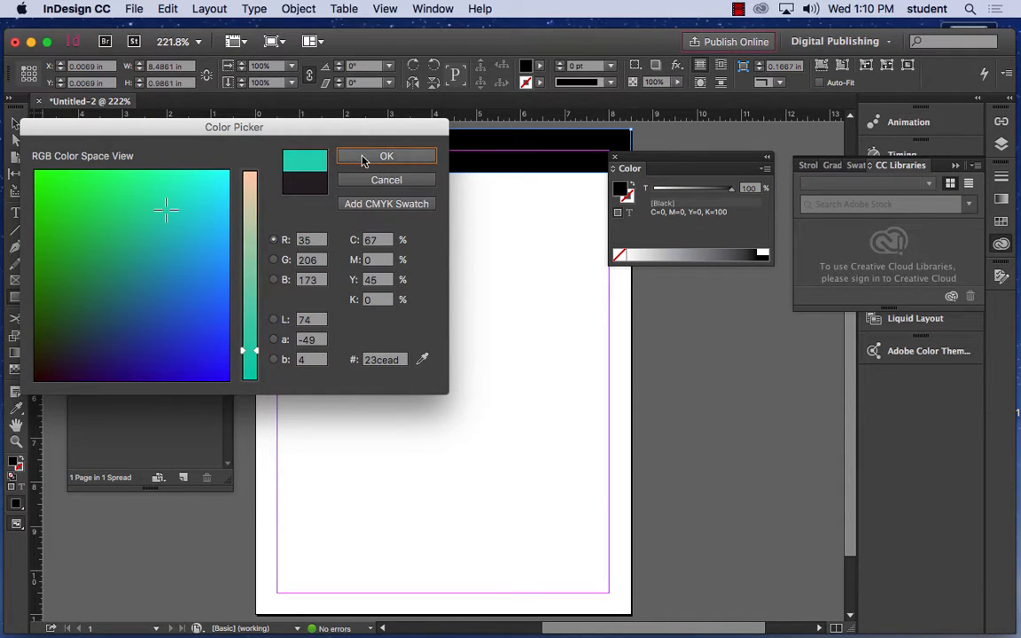
left_click(362, 157)
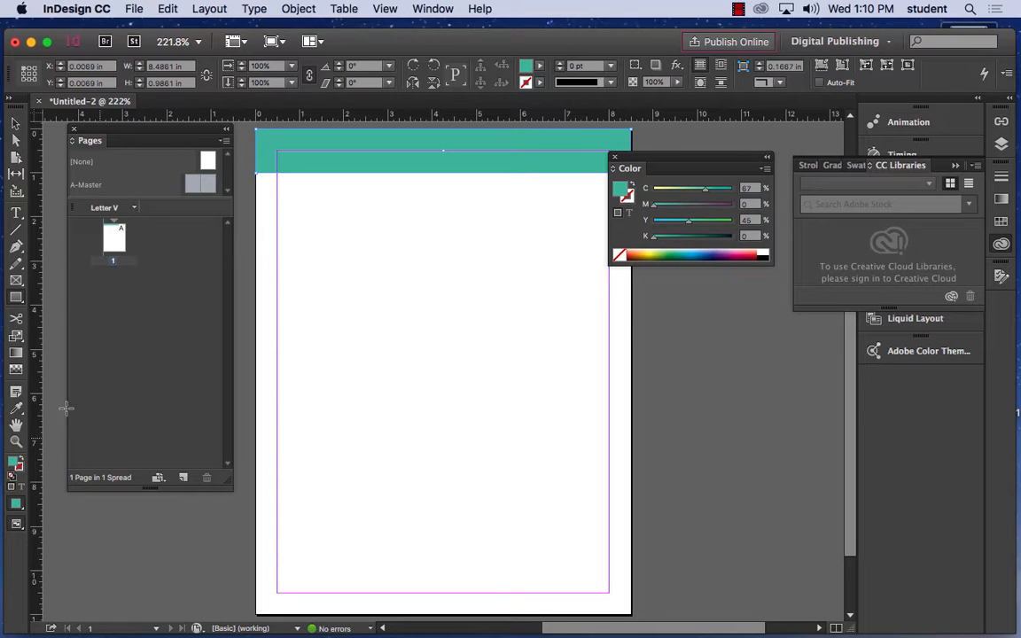
Float the Gradient panel and apply a vertical linear white-to-black gradient at -90° across the header rectangle with the Gradient Swatch tool
left_click(16, 355)
double_click(16, 355)
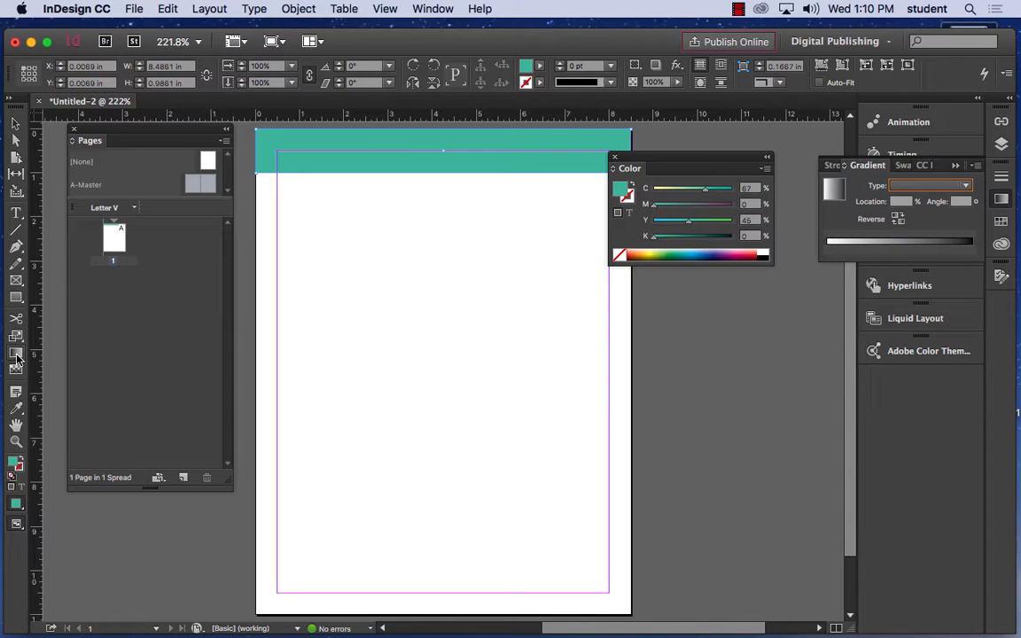
left_click_drag(869, 166, 122, 340)
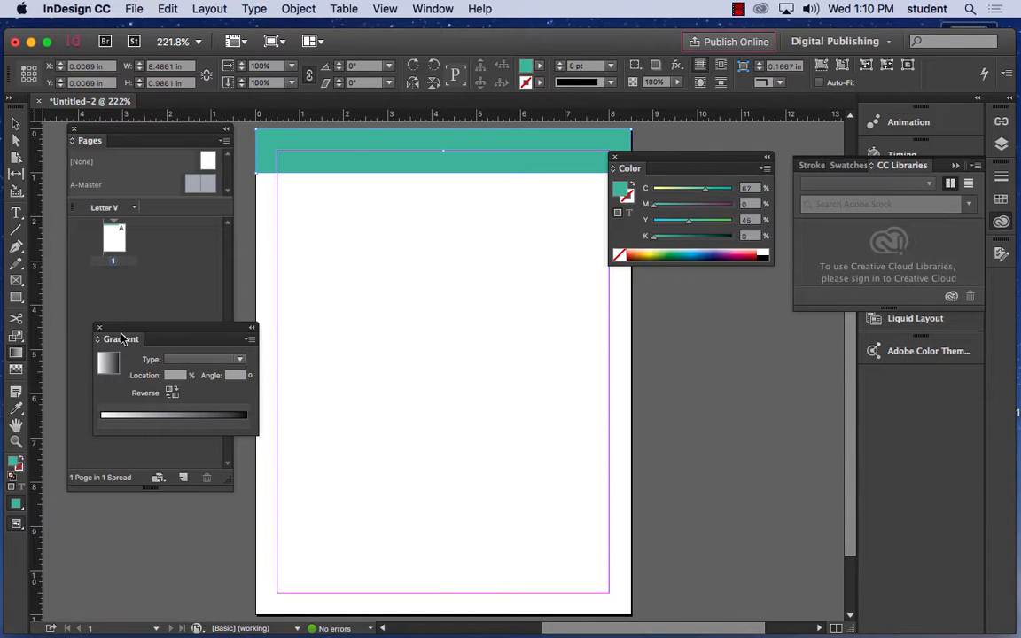
mouse_move(400, 136)
left_mouse_down()
mouse_move(405, 168)
mouse_move(394, 164)
mouse_move(393, 175)
left_mouse_up()
right_click(407, 135)
left_click(394, 135)
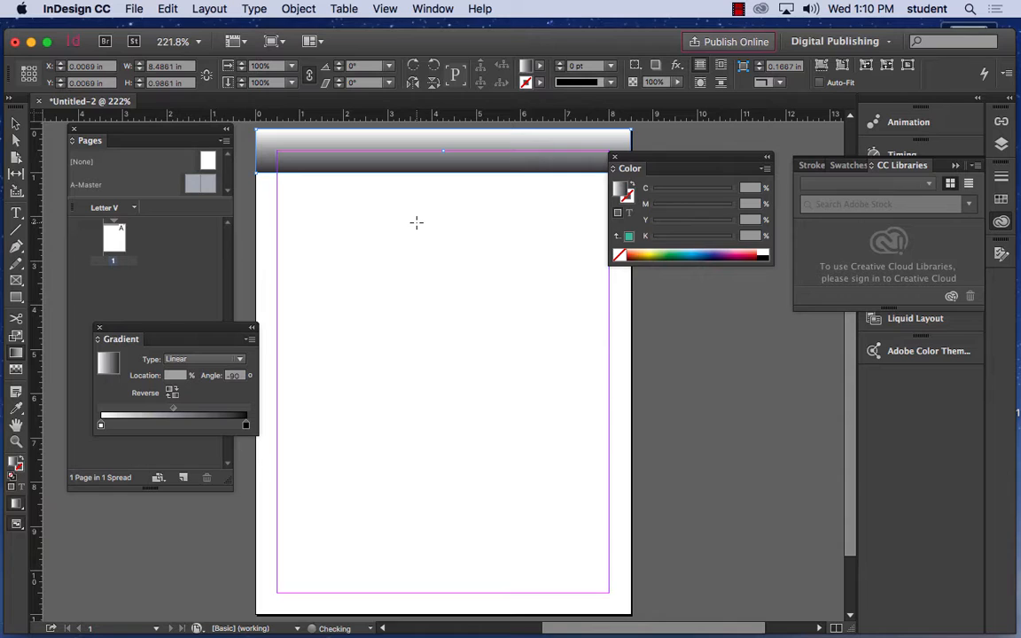
Recolor the gradient's black end stop dark blue in CMYK mode: C 100, M 96, Y 0, K 62
left_click(245, 425)
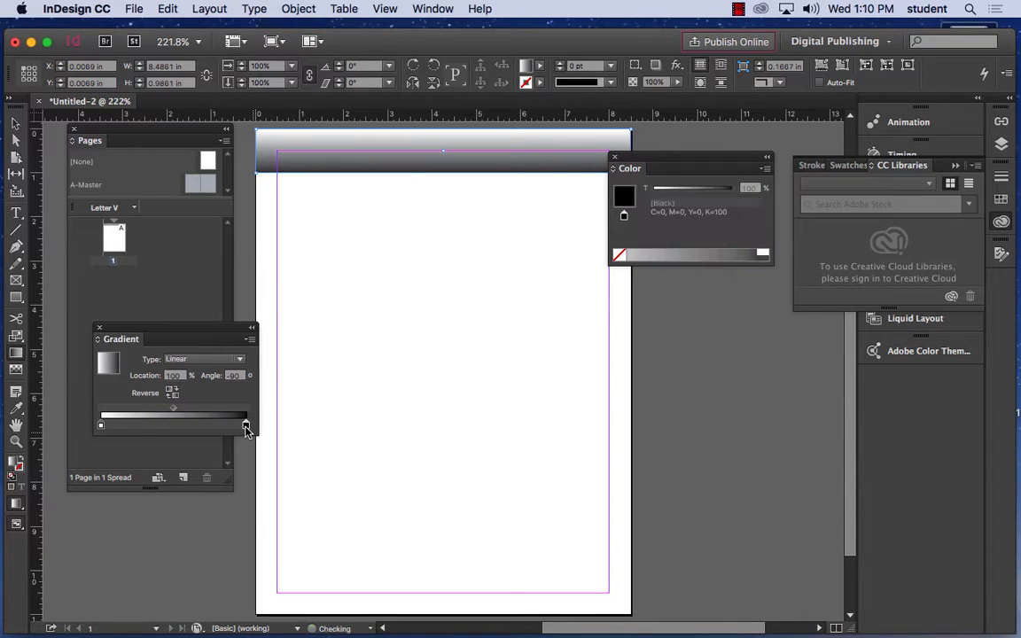
left_click(766, 168)
left_click(797, 231)
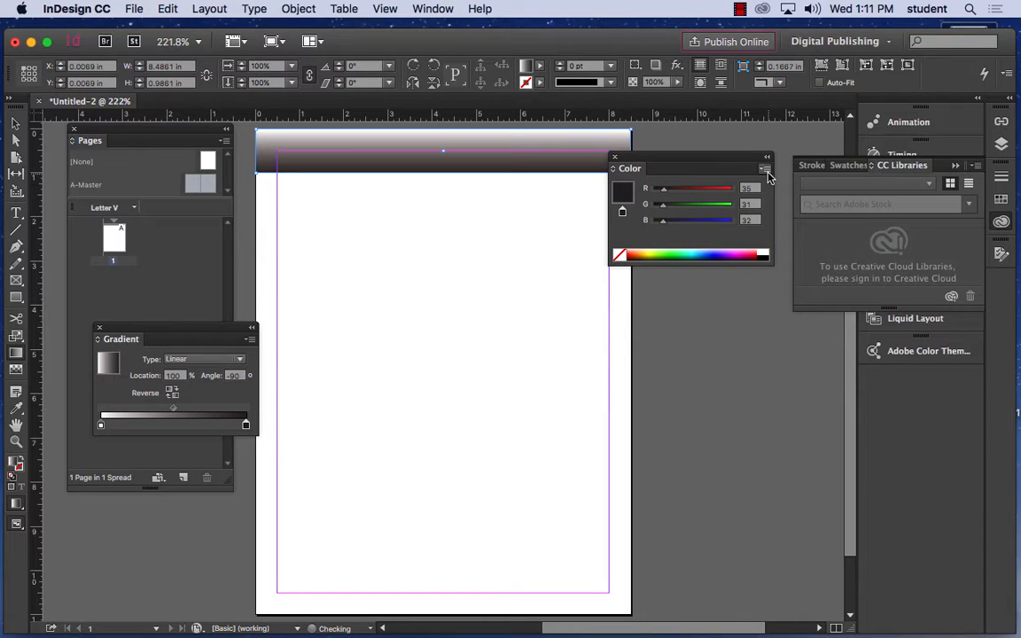
left_click(765, 168)
left_click(803, 217)
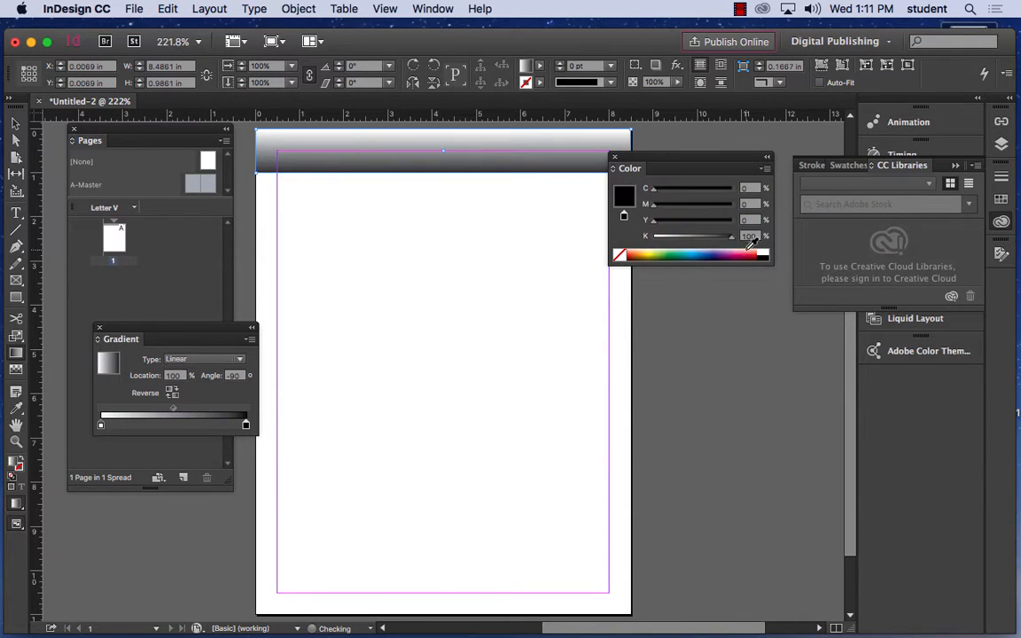
left_click(727, 254)
left_click_drag(727, 254, 719, 255)
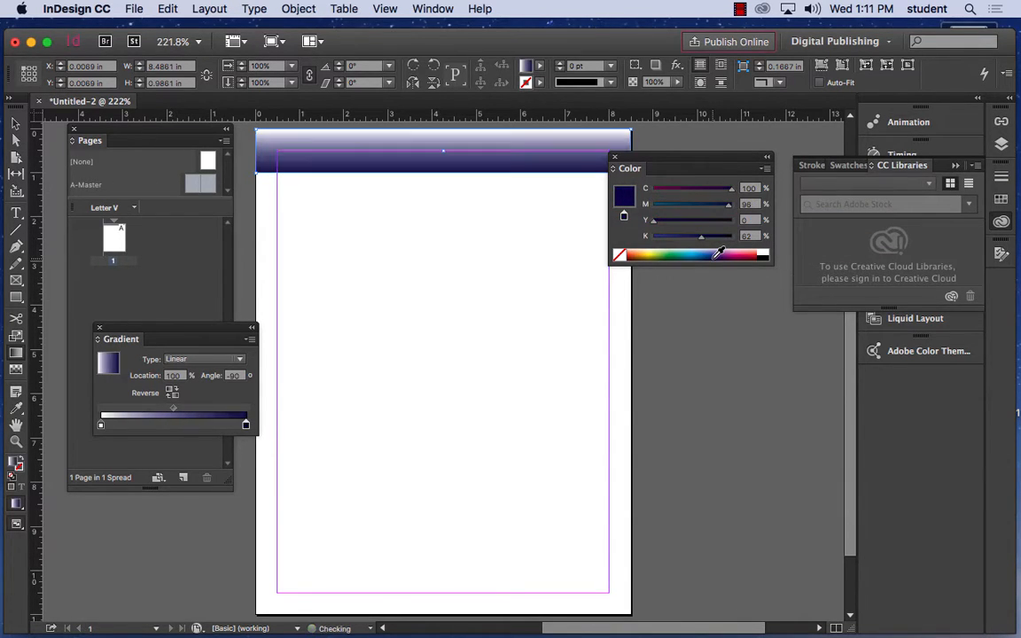
Rearrange the header gradient to run from dark blue to white downward, with the blue stop at about 36% location, and deselect the rectangle
left_click_drag(247, 429, 271, 423)
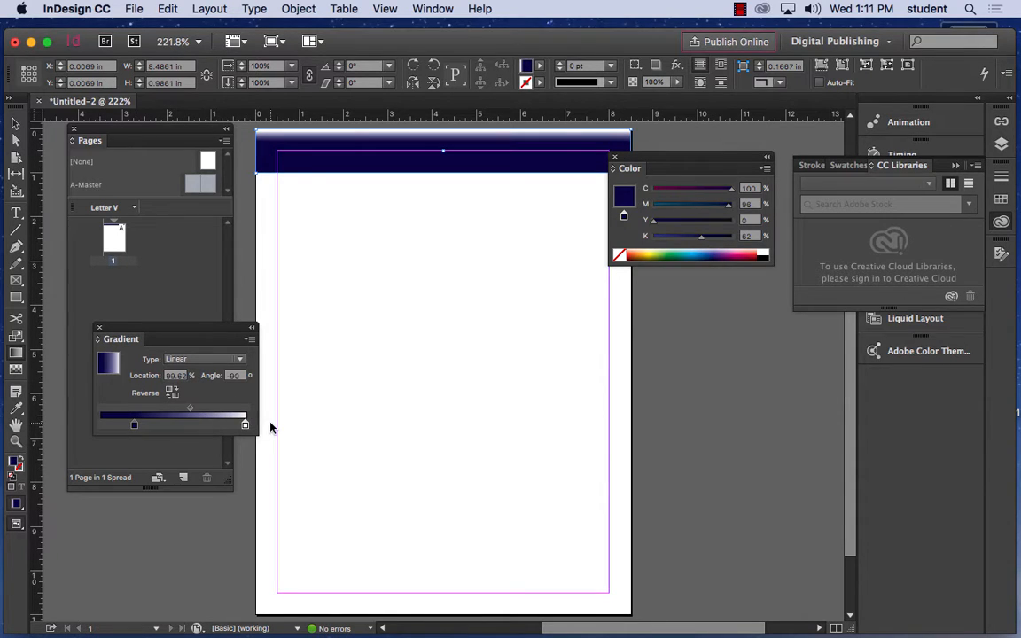
left_click_drag(134, 429, 154, 427)
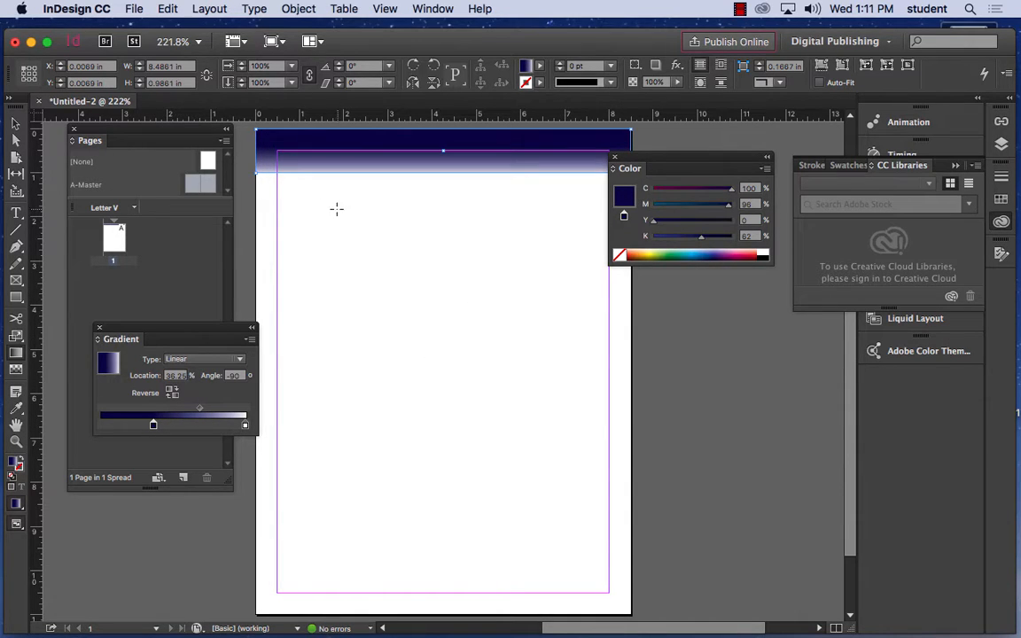
left_click(15, 123)
left_click(316, 232)
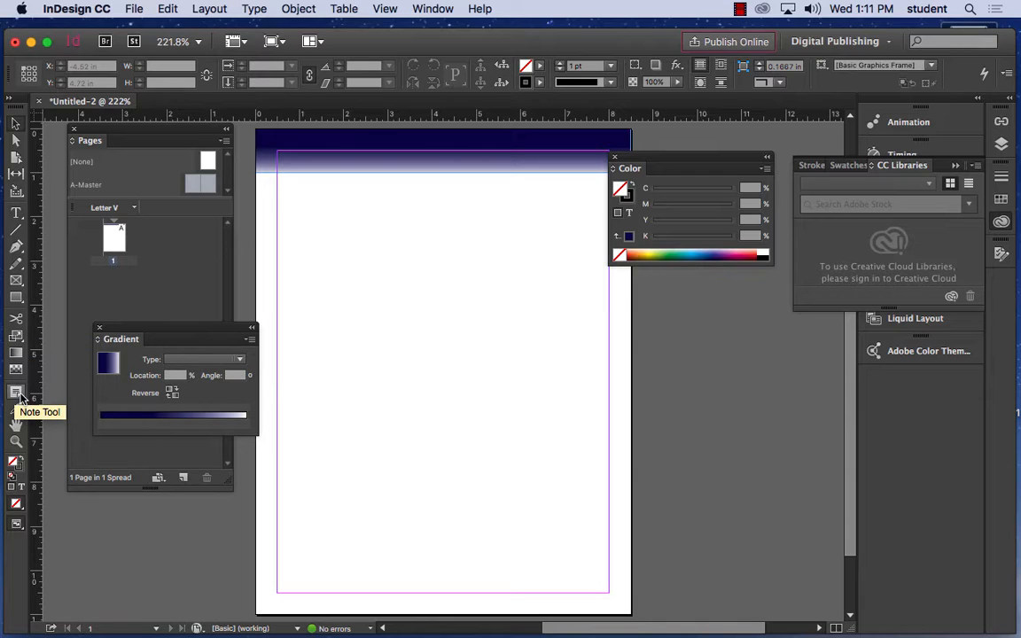
Set the document's only page to start page numbering at 2, keeping the 1, 2, 3, 4... style
left_click(15, 124)
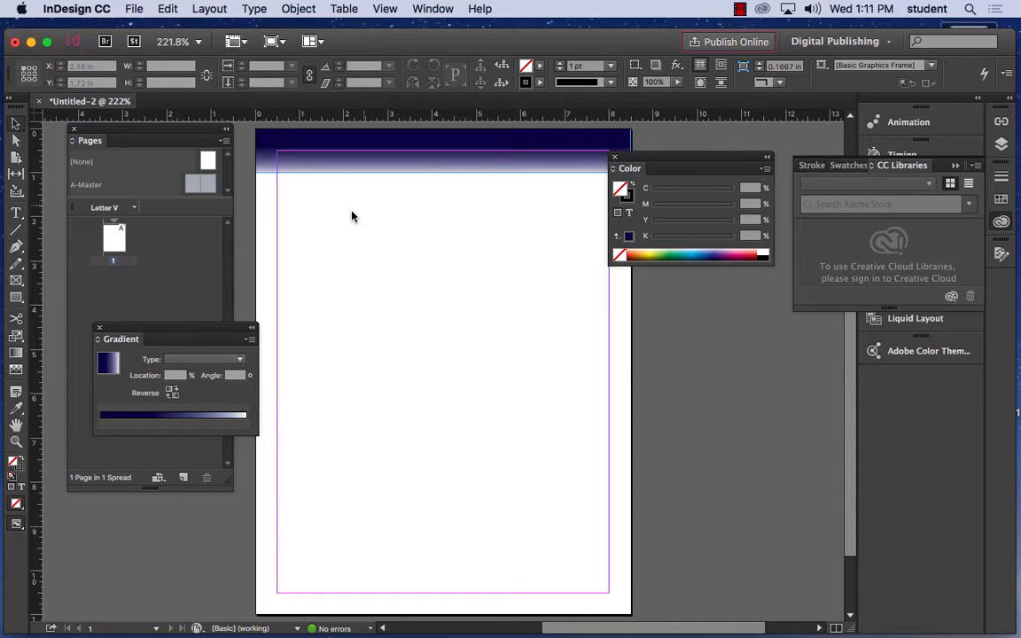
left_click(114, 247)
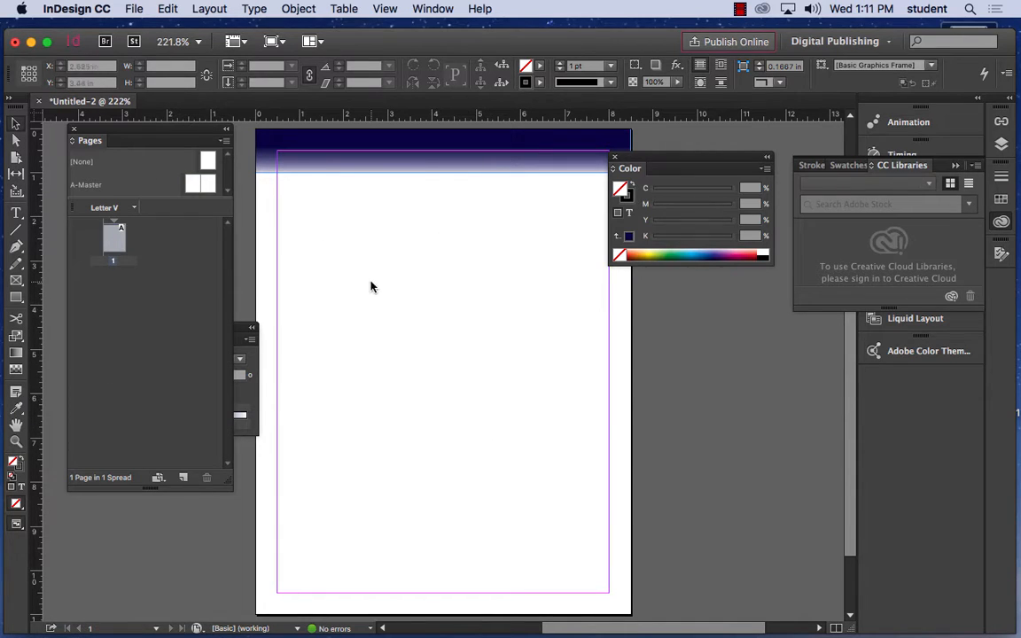
left_click(166, 8)
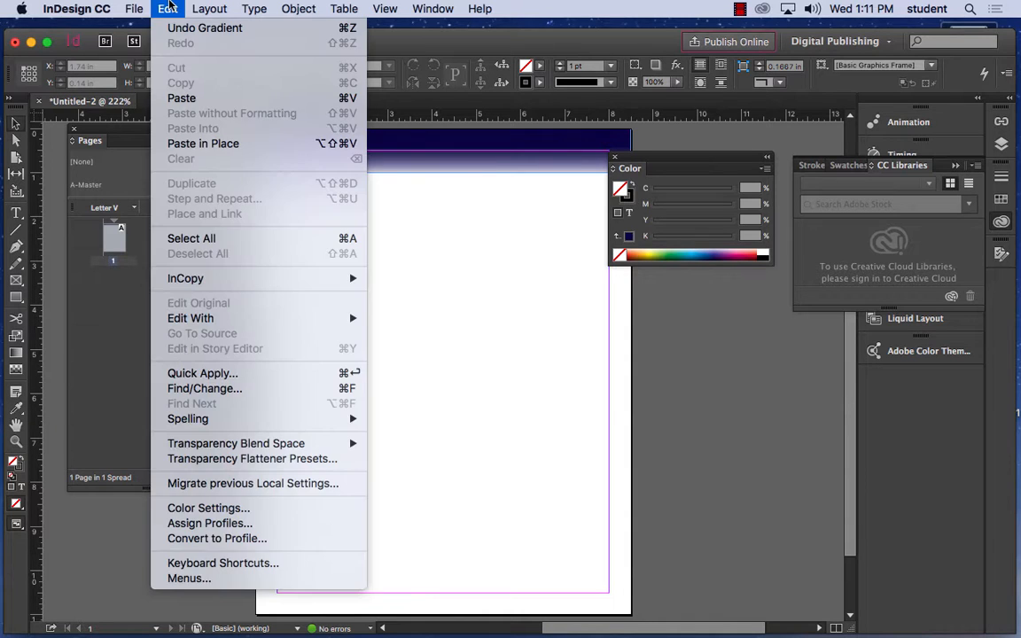
mouse_move(197, 7)
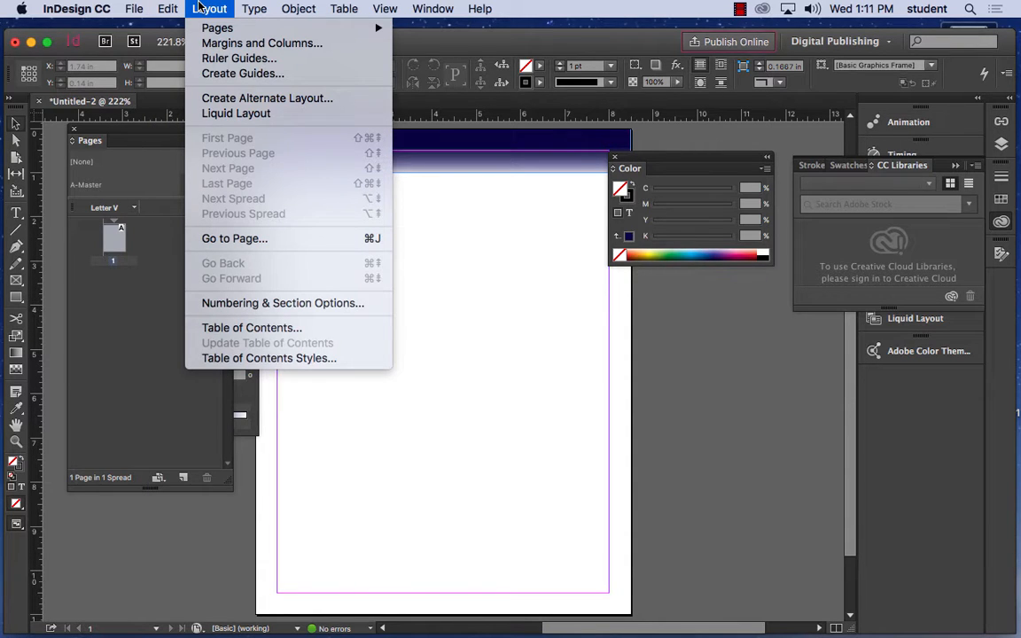
left_click(259, 303)
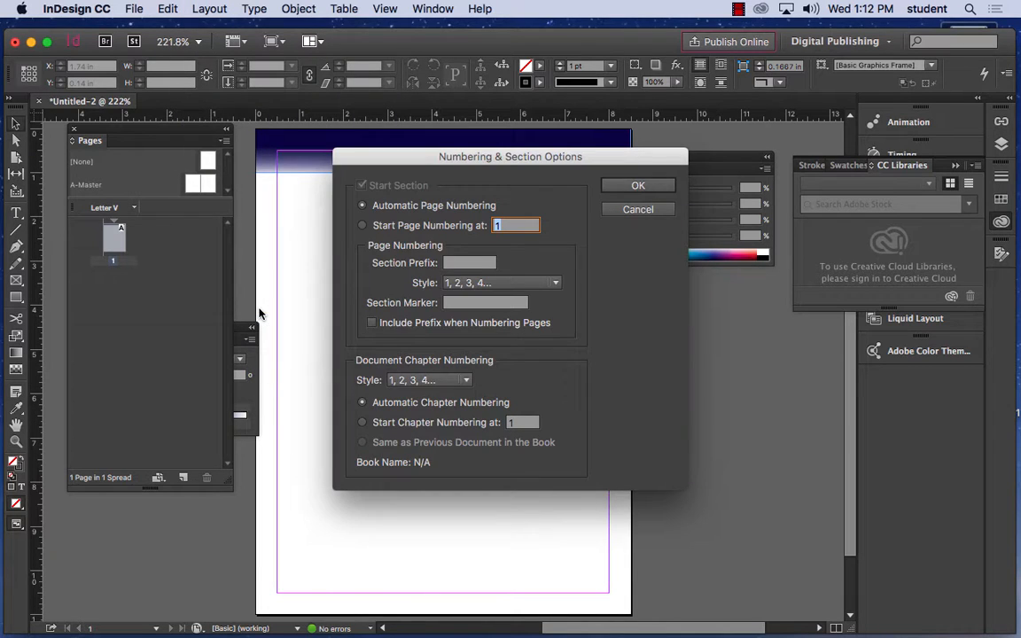
left_click_drag(452, 158, 463, 116)
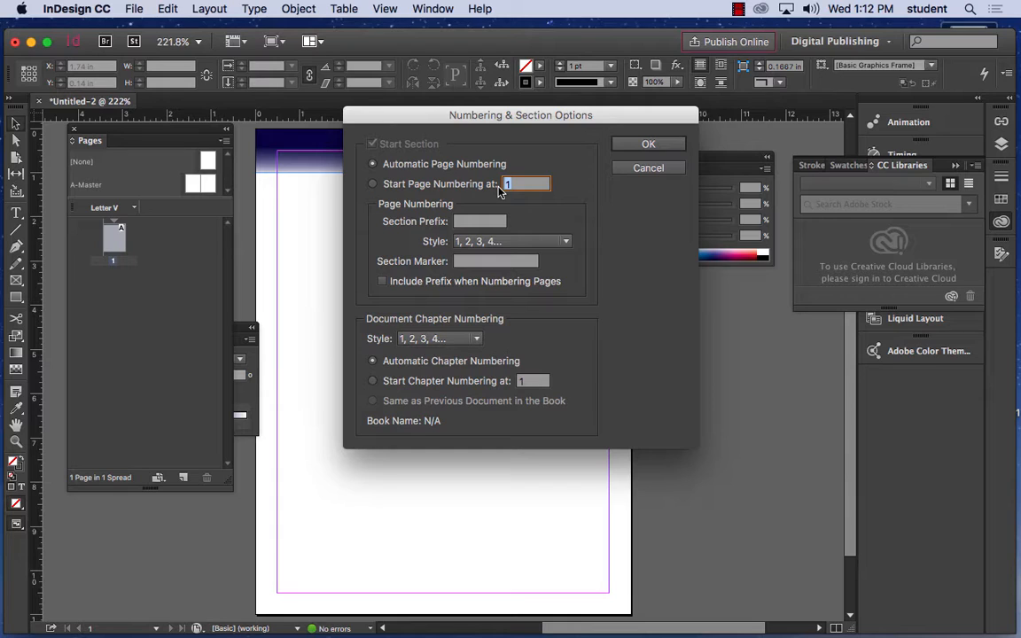
left_click(372, 184)
left_click(511, 247)
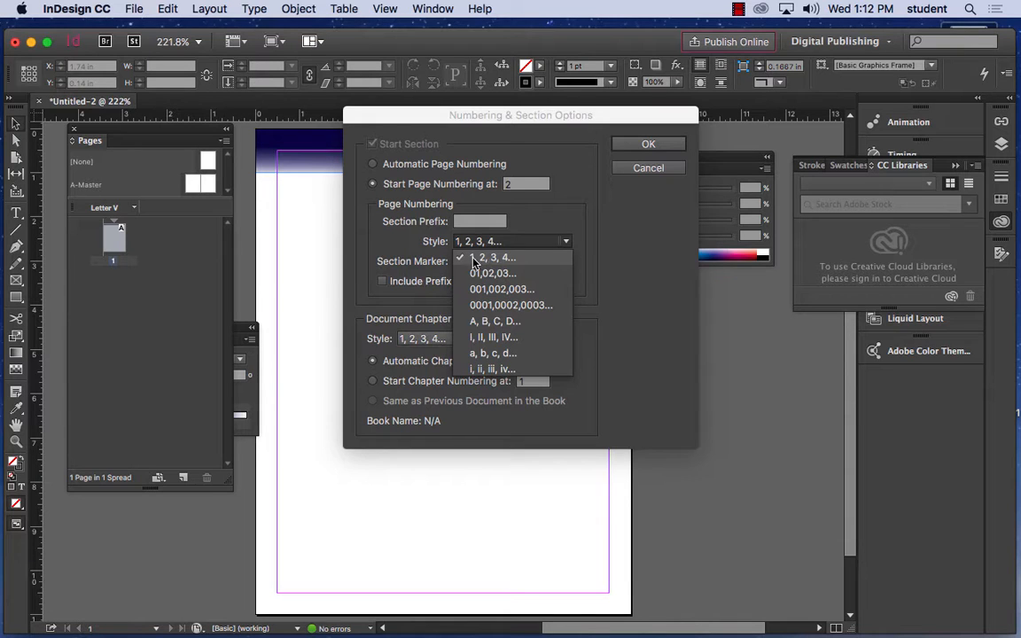
left_click(436, 237)
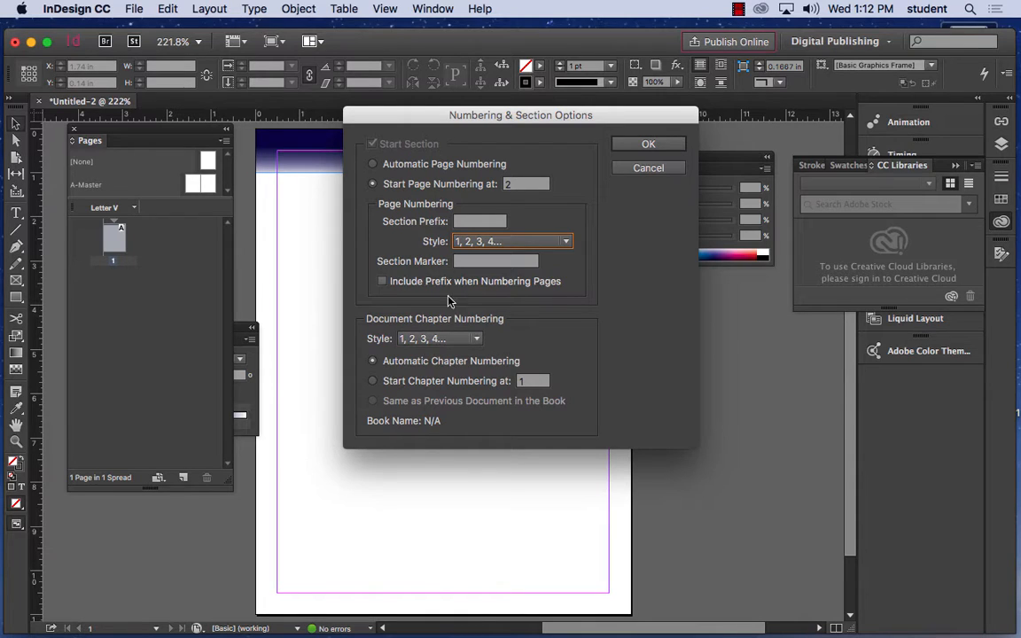
left_click(640, 146)
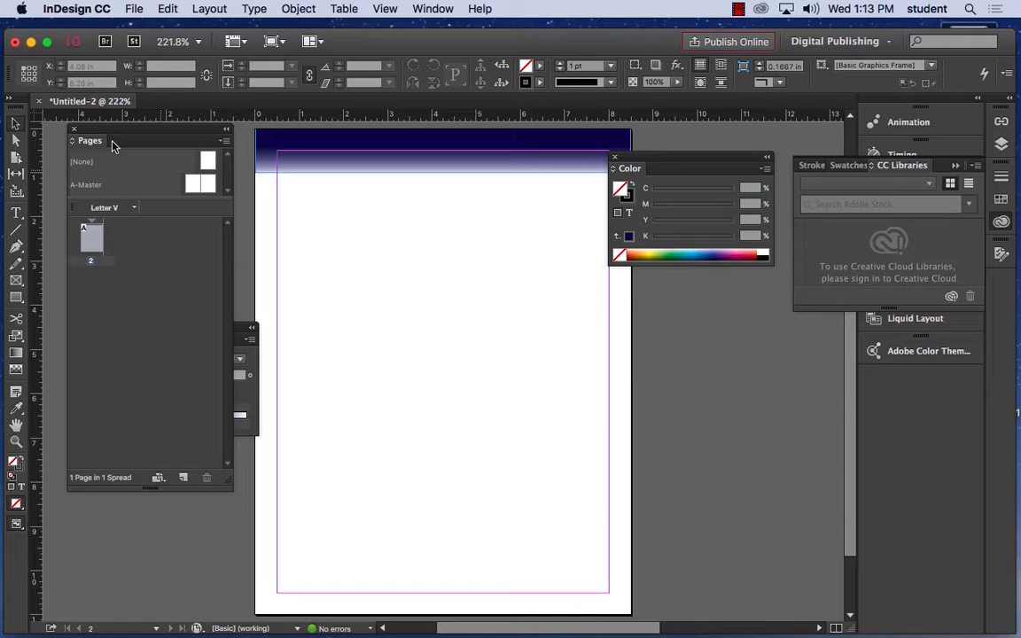
Draw a text frame about 0.625 in wide and 0.39 in high over the page's lower-right margin corner
left_click(16, 213)
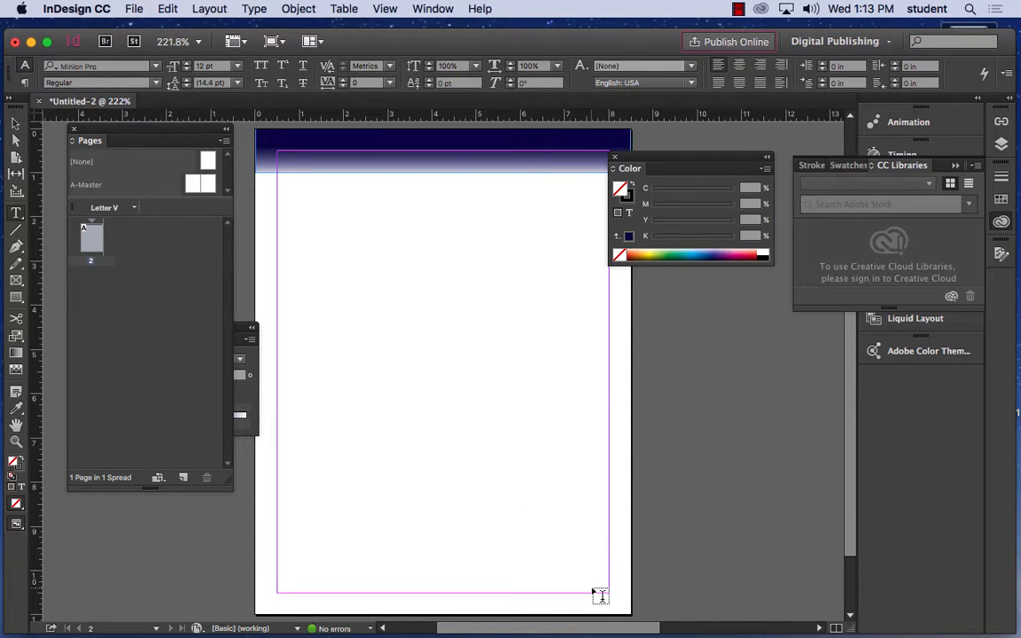
left_click_drag(593, 588, 618, 603)
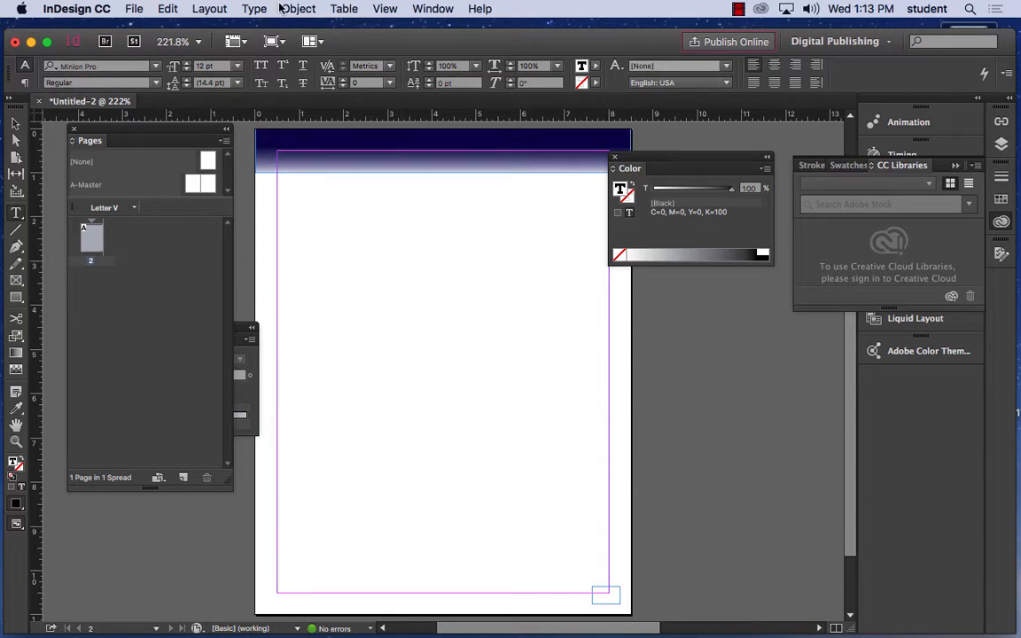
left_click(167, 7)
mouse_move(206, 7)
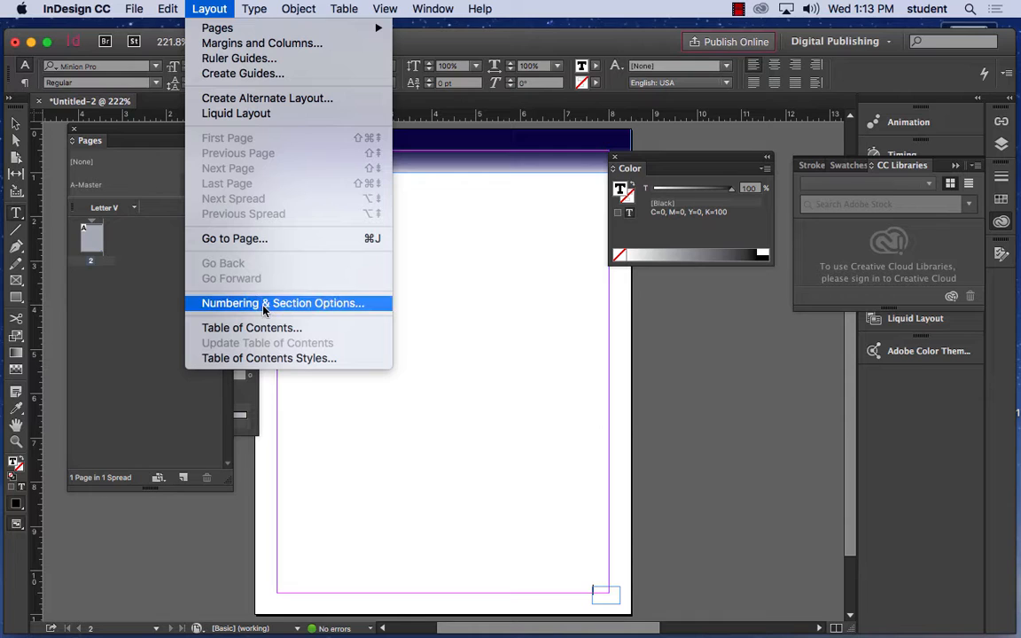
left_click(13, 124)
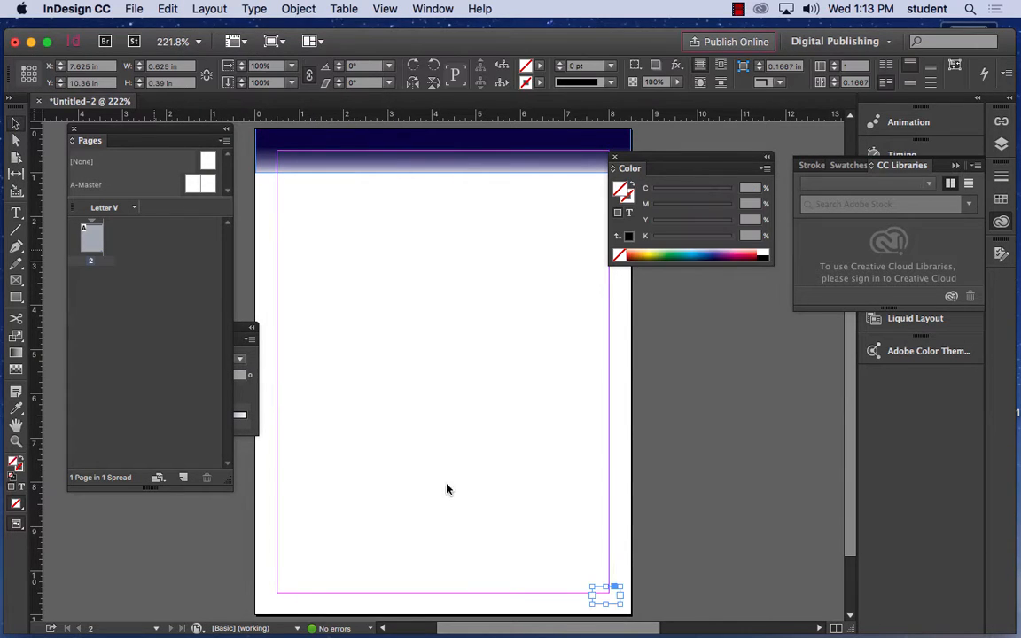
Set the section marker to Stuff in the numbering and section options and include the prefix when numbering pages
left_click(604, 594)
left_click(219, 7)
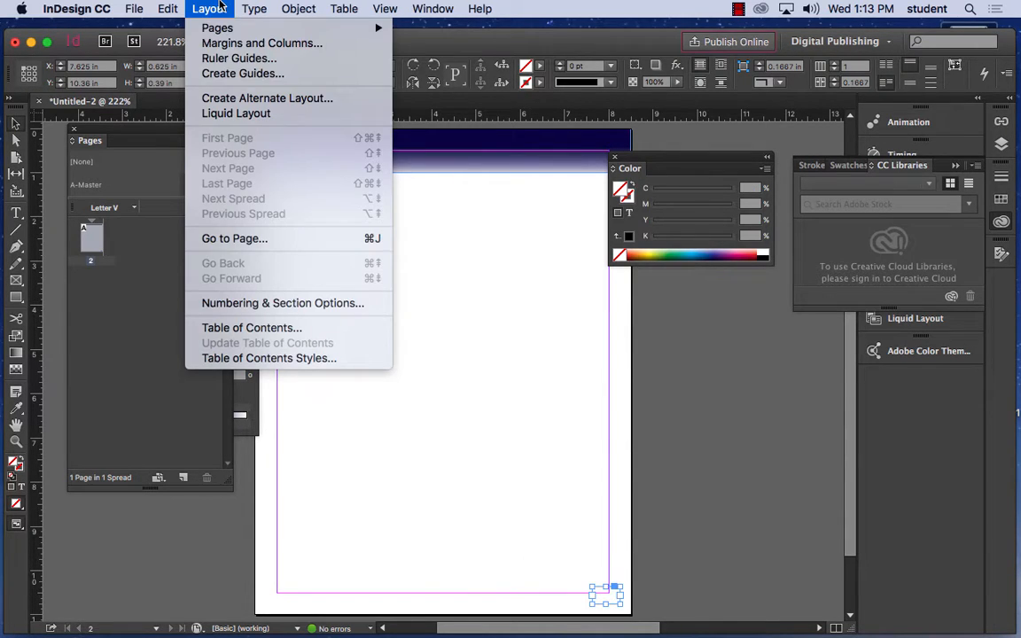
left_click(288, 303)
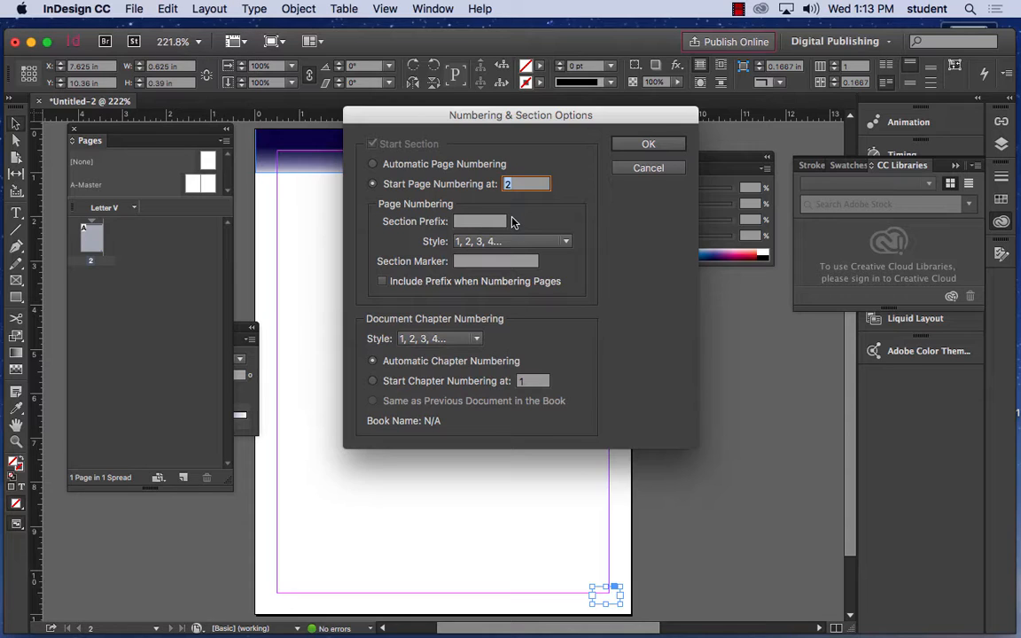
left_click(649, 144)
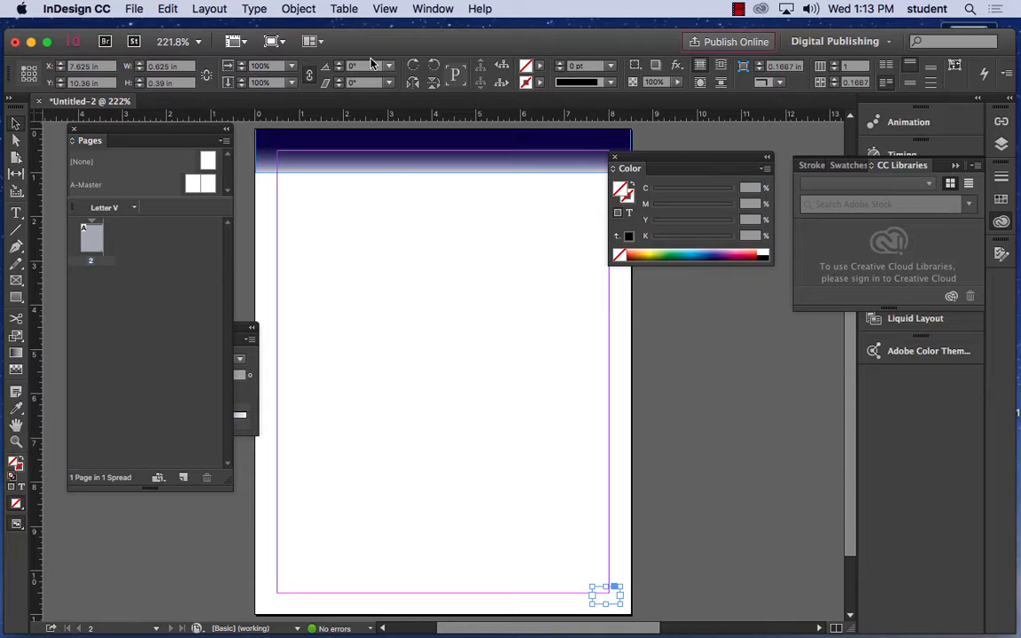
left_click(196, 12)
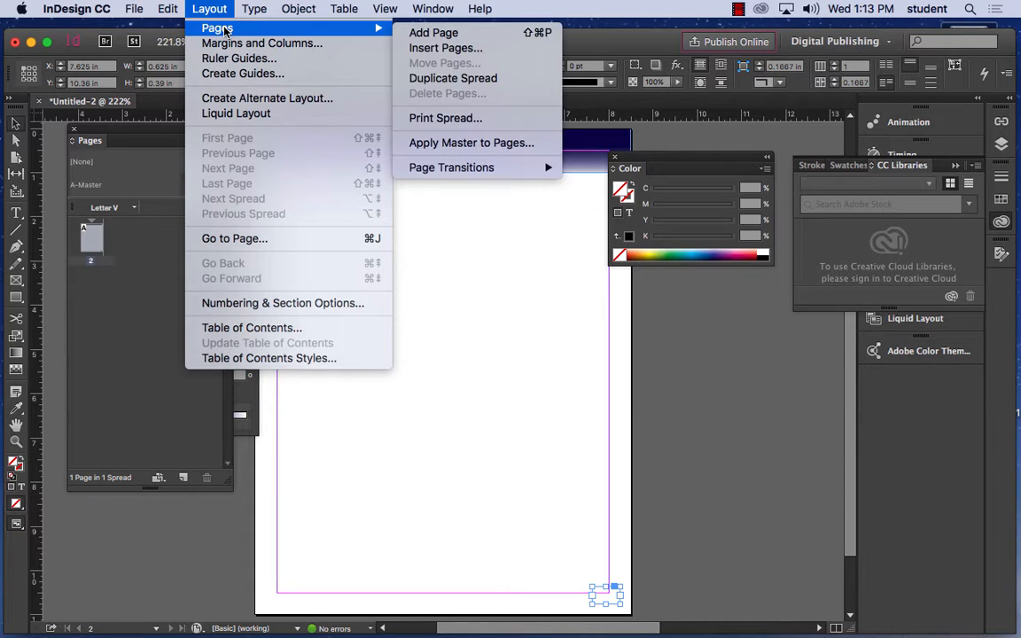
left_click(282, 303)
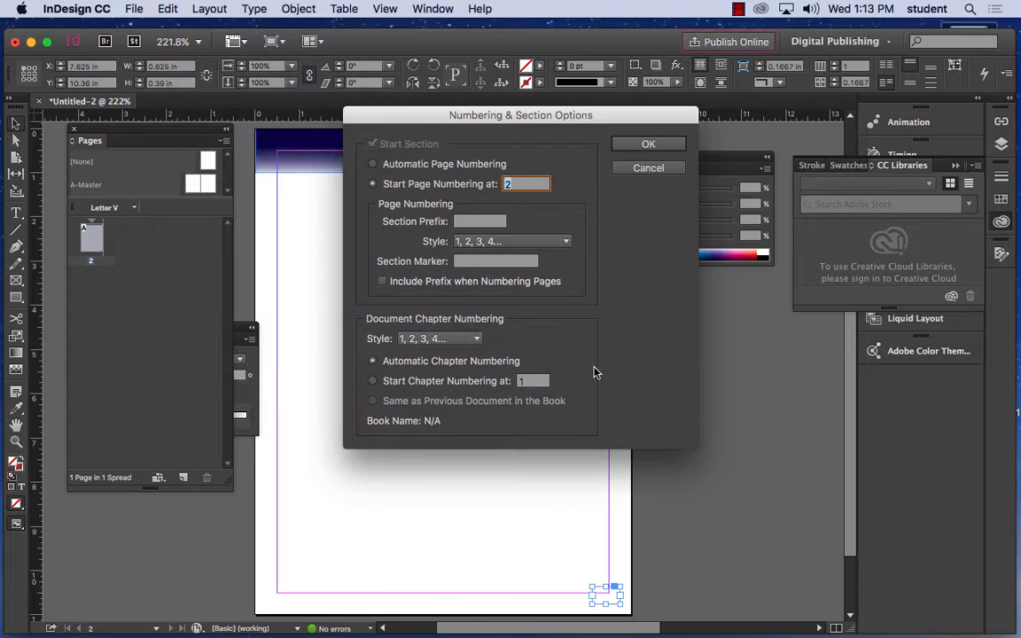
left_click(493, 262)
type("Stuf")
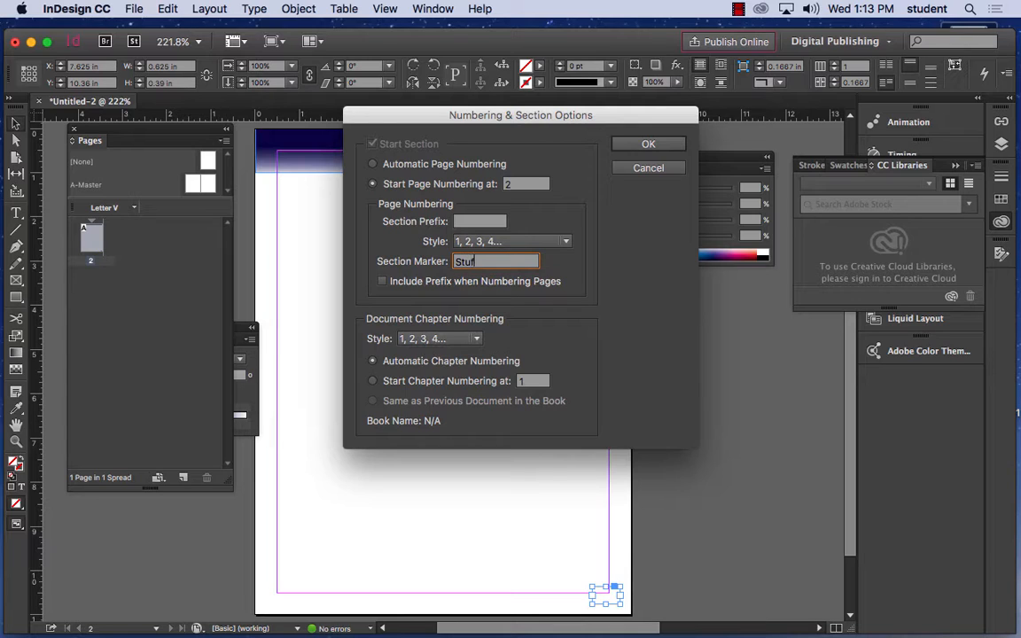
type("f")
left_click(473, 284)
left_click(634, 146)
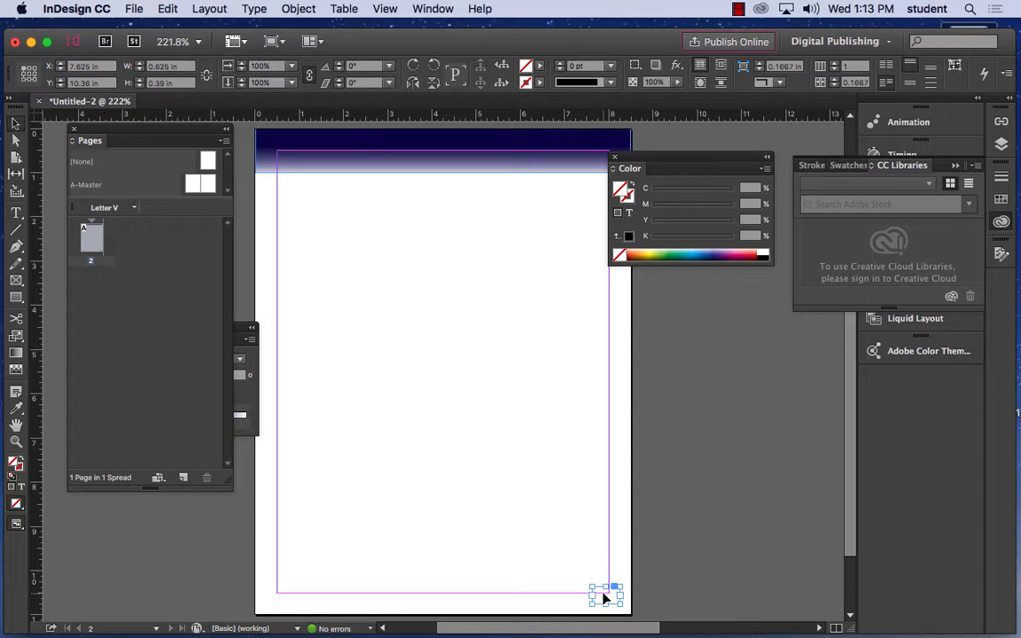
left_click(210, 9)
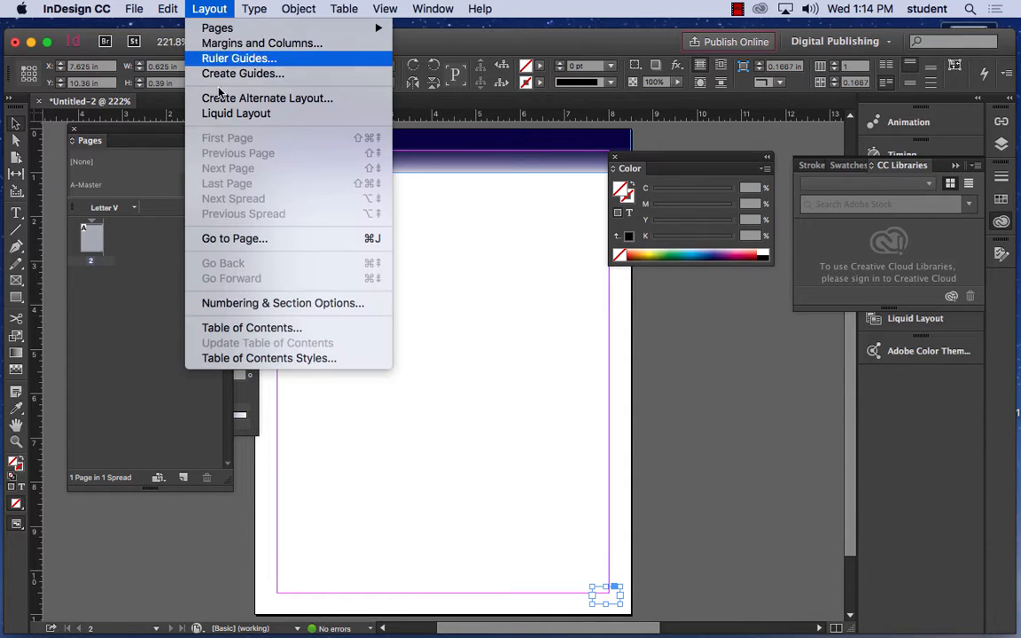
left_click(210, 8)
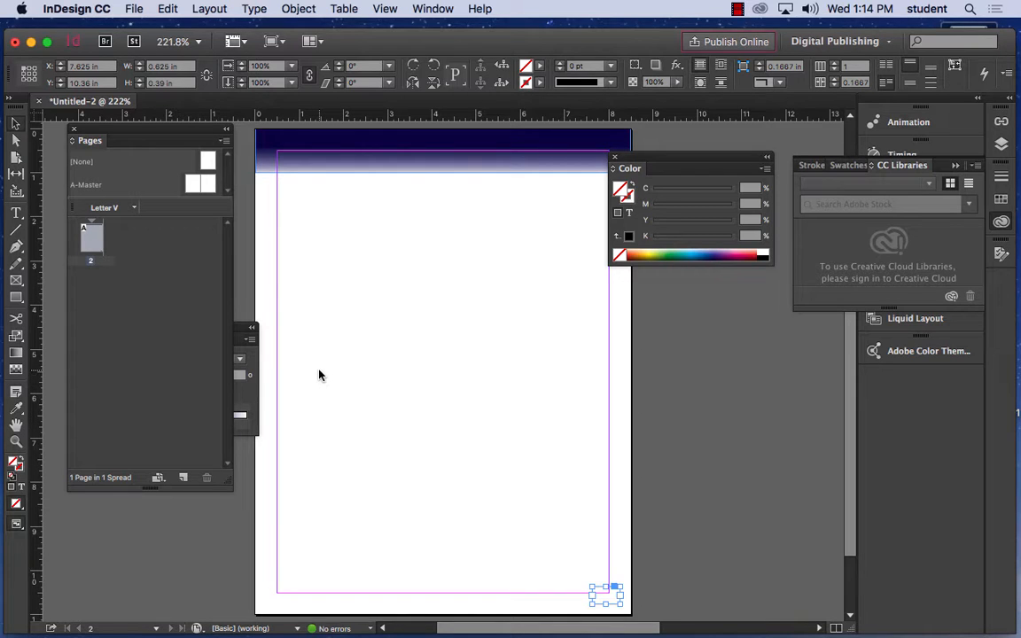
Bring the red sound-wave arcs from sound_waves.ai in Illustrator into the InDesign page, scaled down over the left end of the header bar
mouse_move(321, 610)
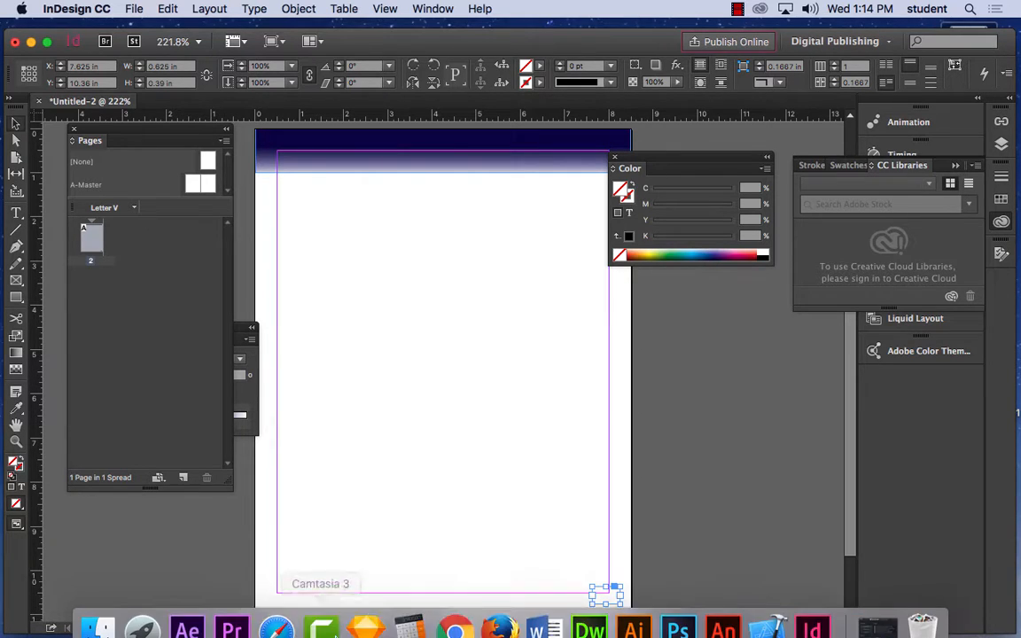
left_click(632, 609)
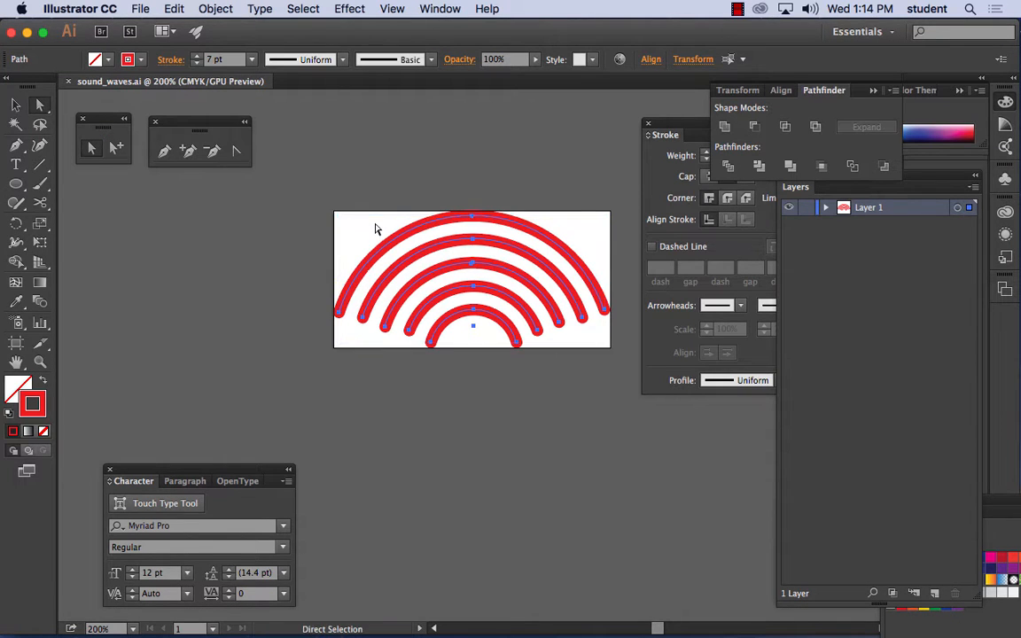
mouse_move(454, 610)
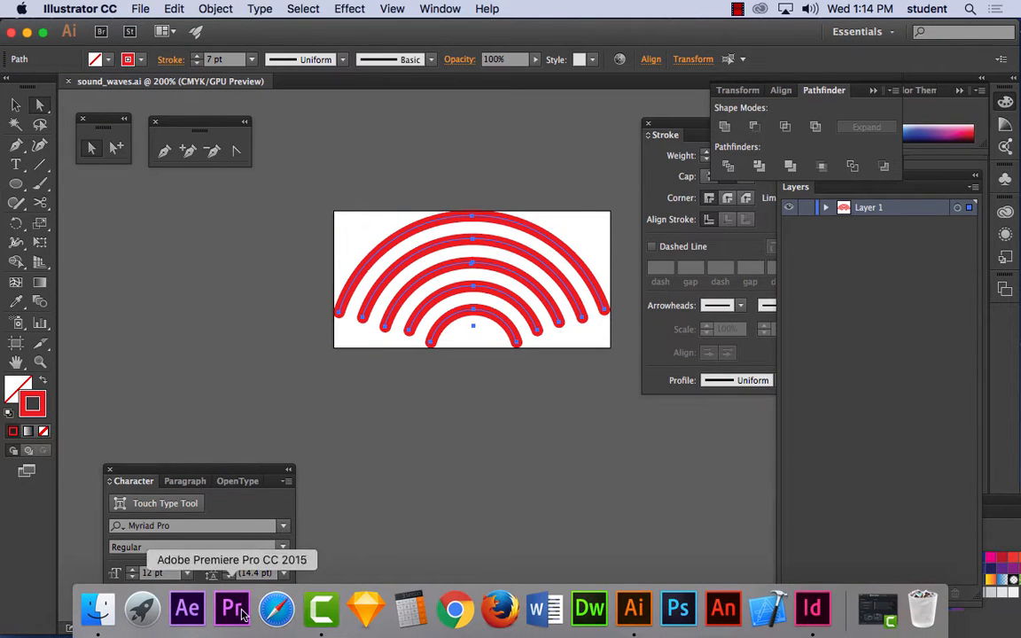
left_click(813, 610)
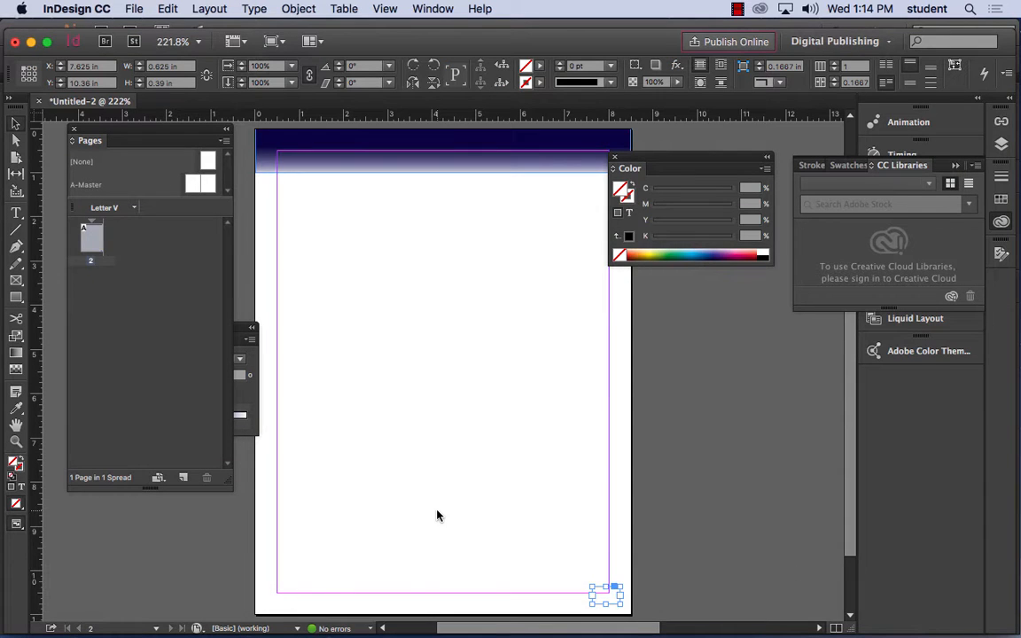
key("super+v")
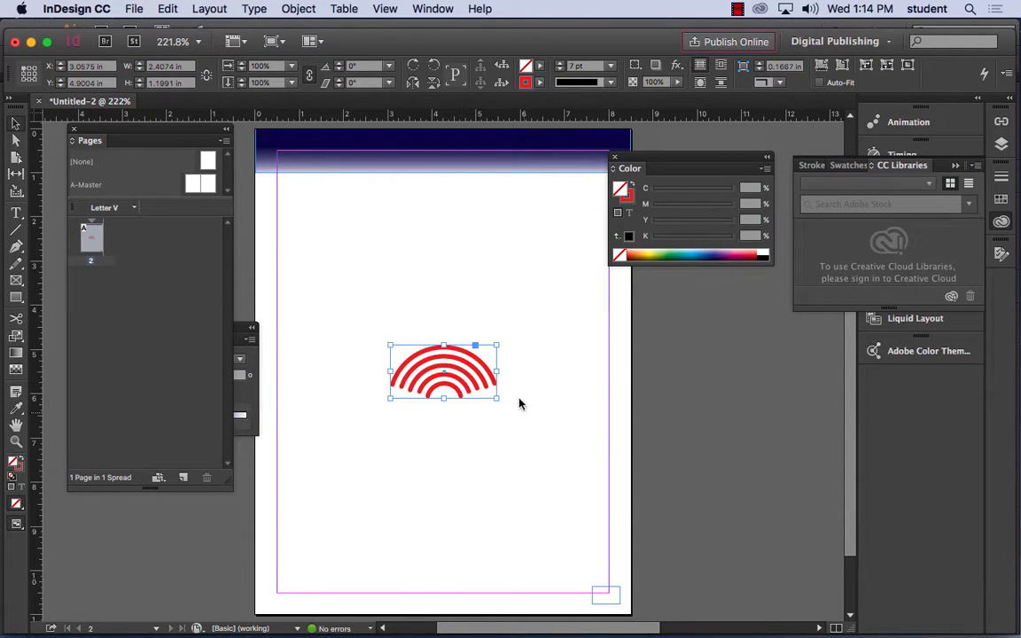
left_click_drag(497, 398, 327, 159)
left_click(375, 226)
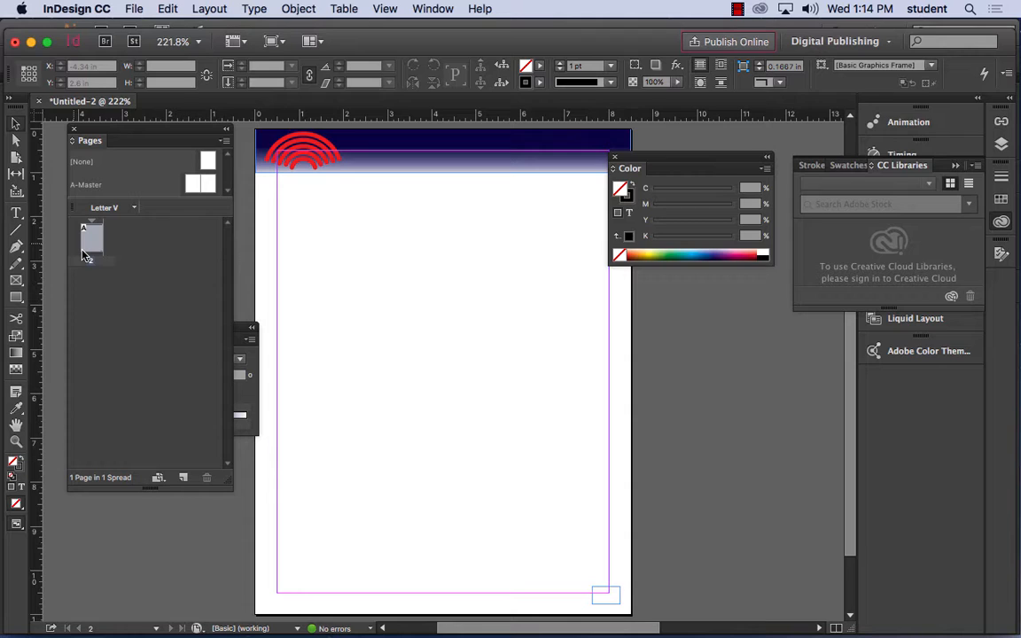
left_click(208, 164)
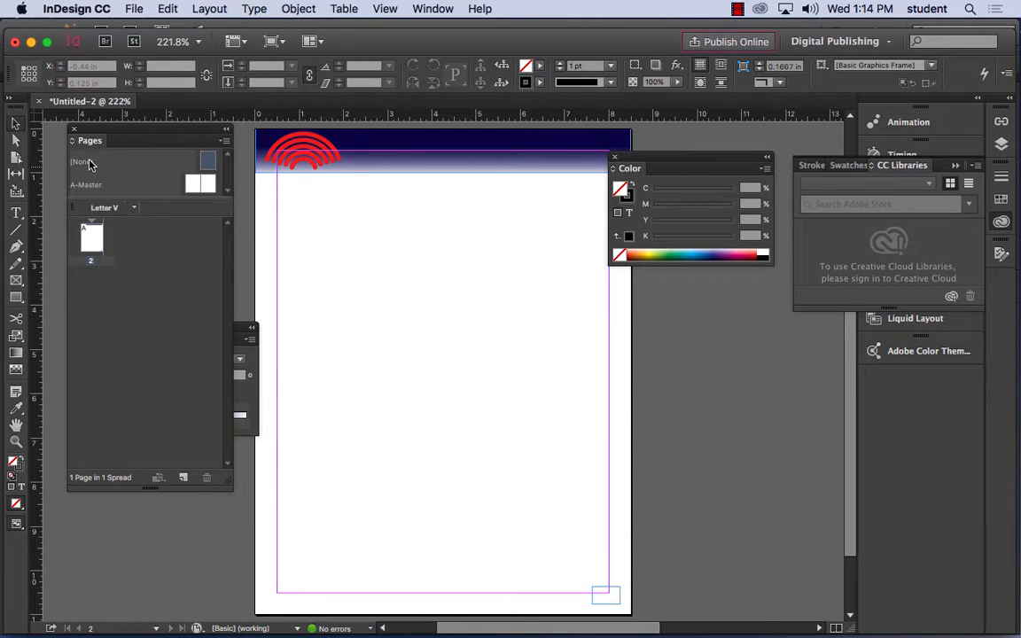
left_click(206, 163)
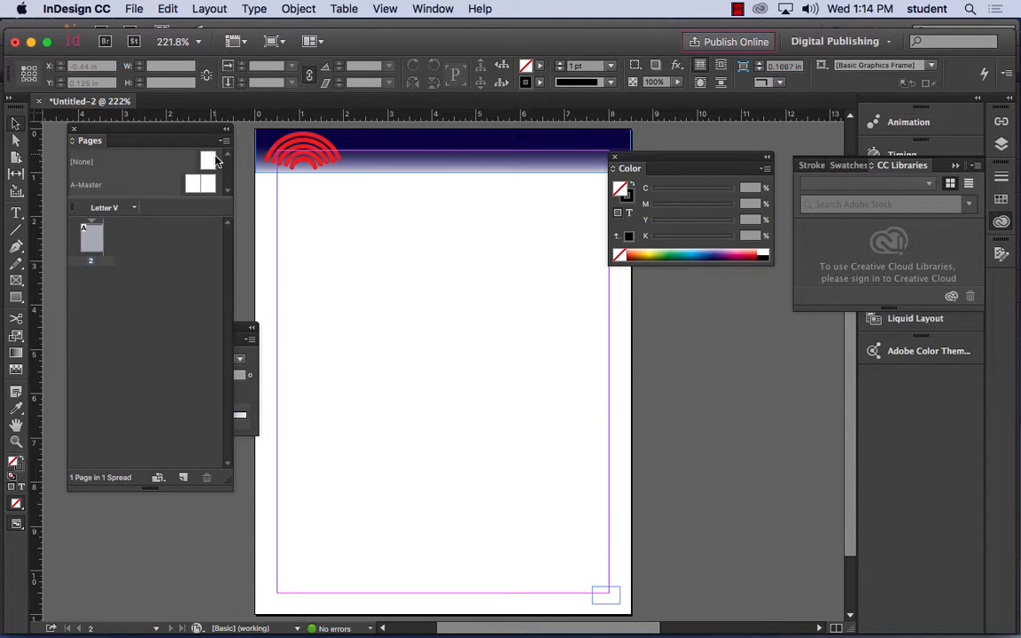
left_click(209, 162)
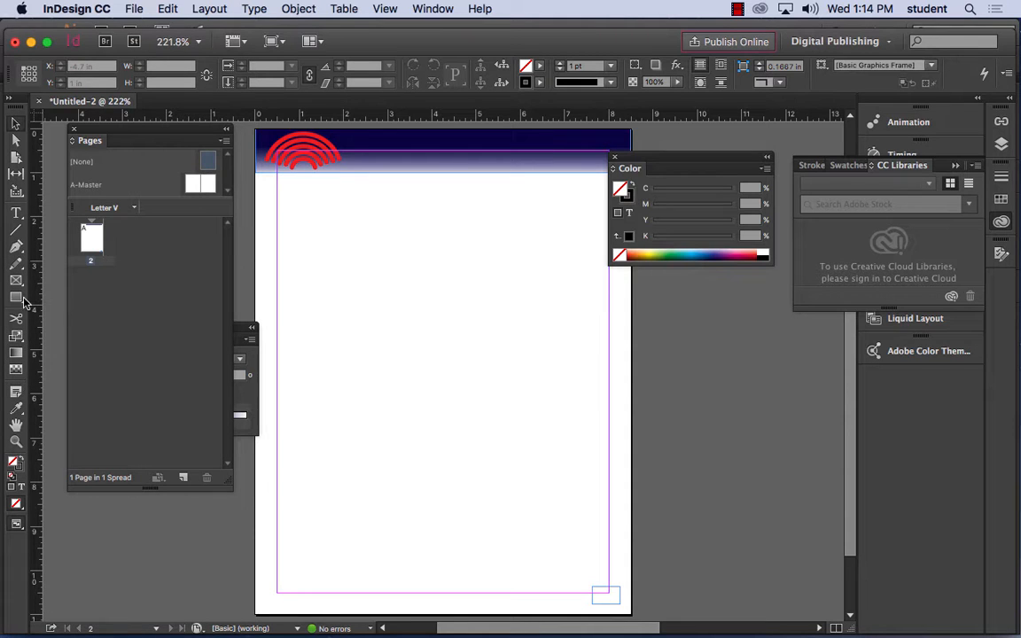
Draw a text frame just below the header bar from the left margin and enter the title "Sound Wave Document"
left_click(16, 213)
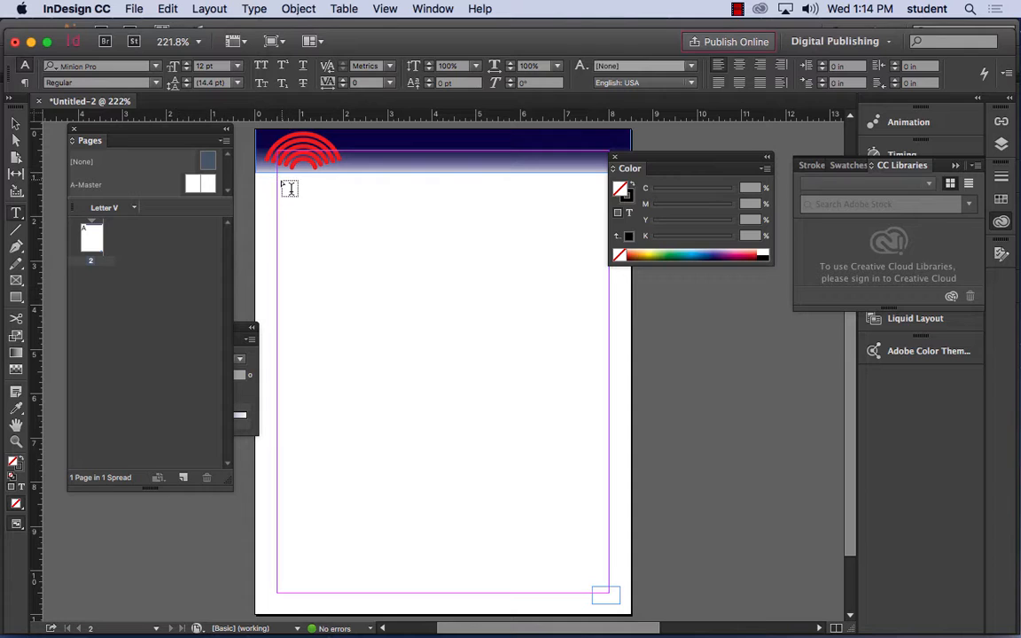
left_click_drag(278, 186, 448, 212)
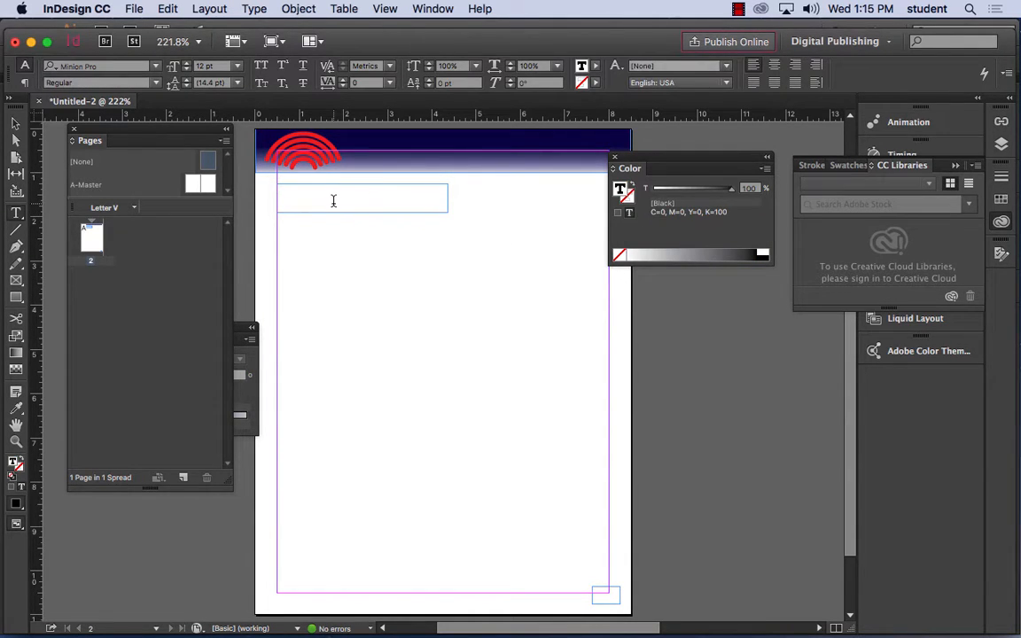
type("Sound Wave Docum")
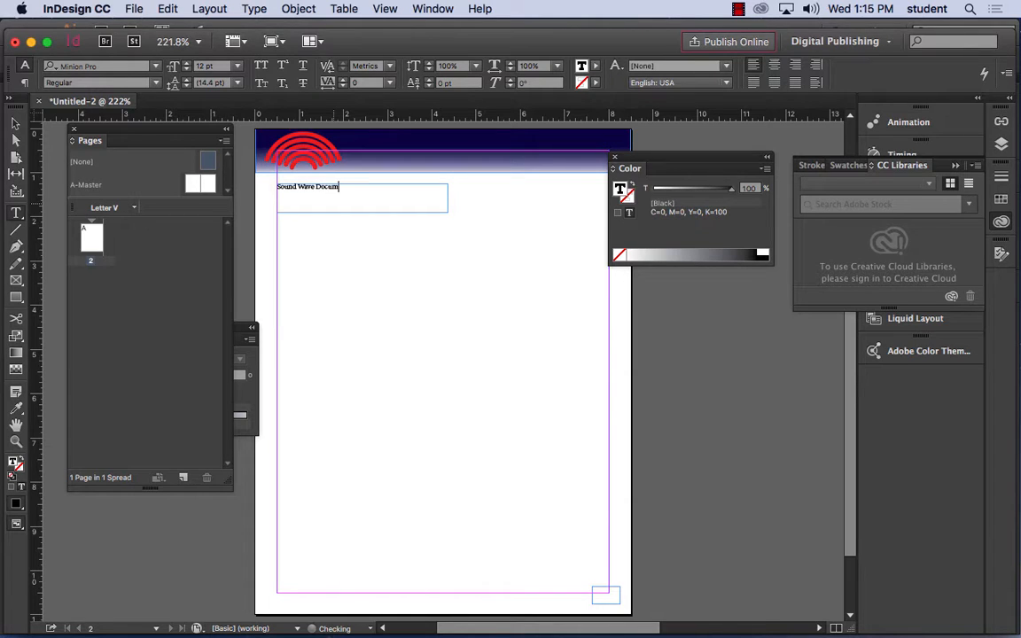
type("ent")
Format the title text in American Typewriter at 36 pt using the character settings
left_click_drag(348, 187, 268, 190)
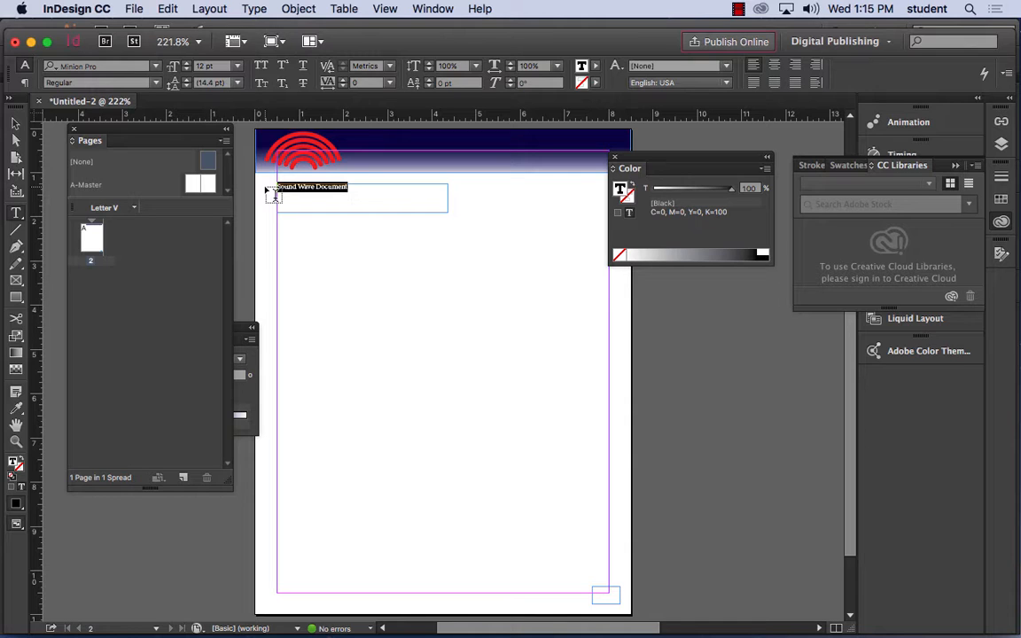
left_click(432, 8)
mouse_move(465, 386)
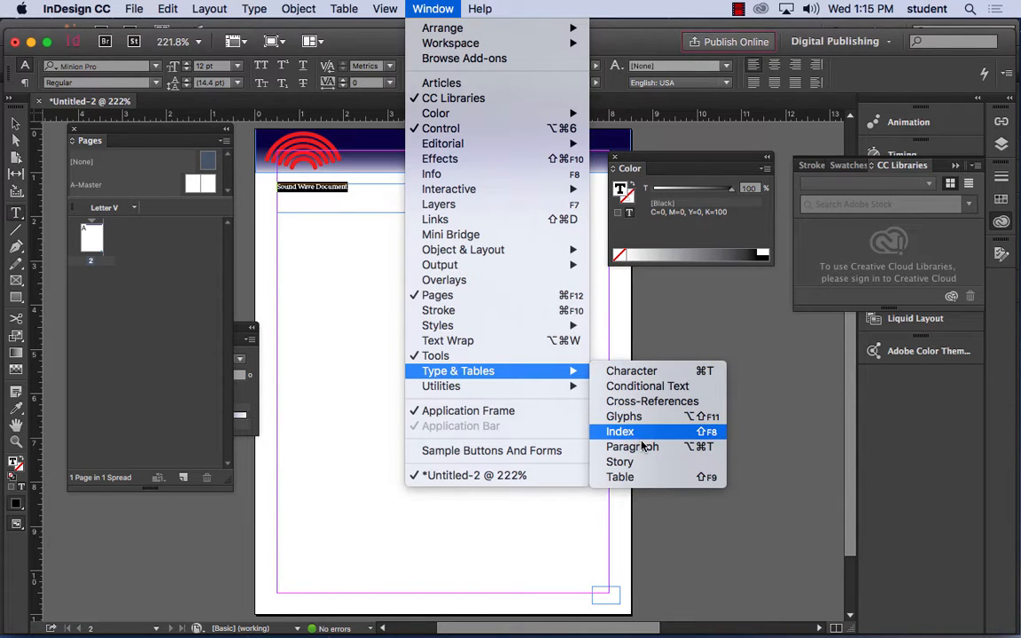
left_click(642, 370)
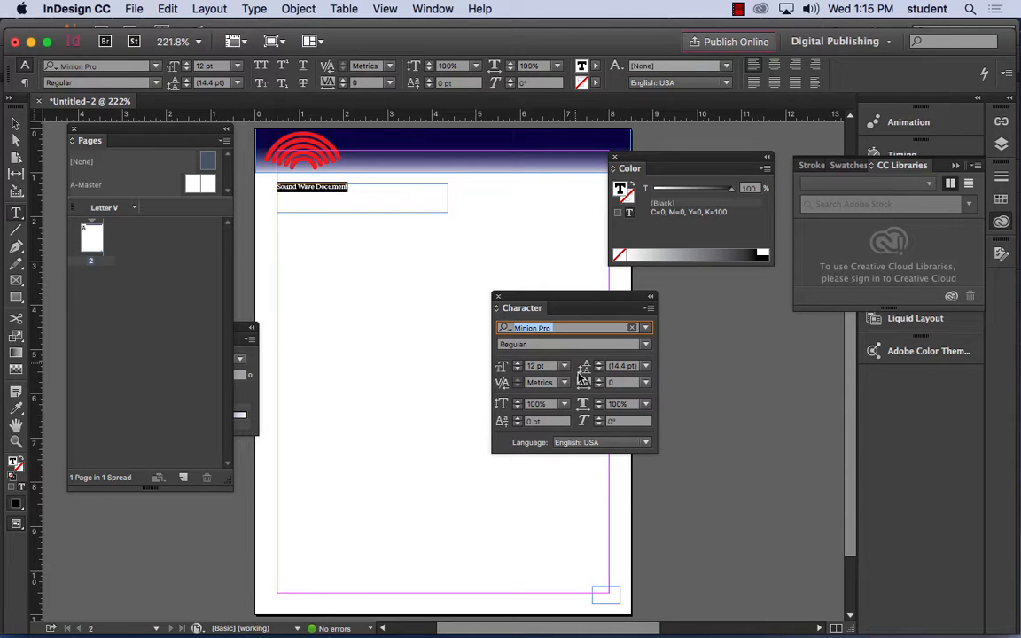
left_click(646, 328)
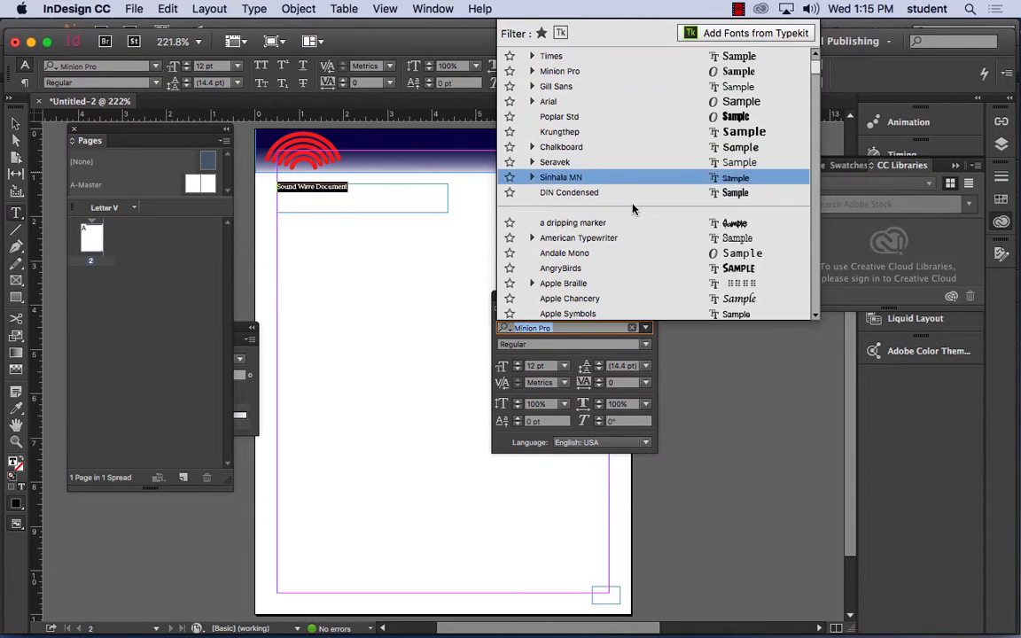
left_click(660, 246)
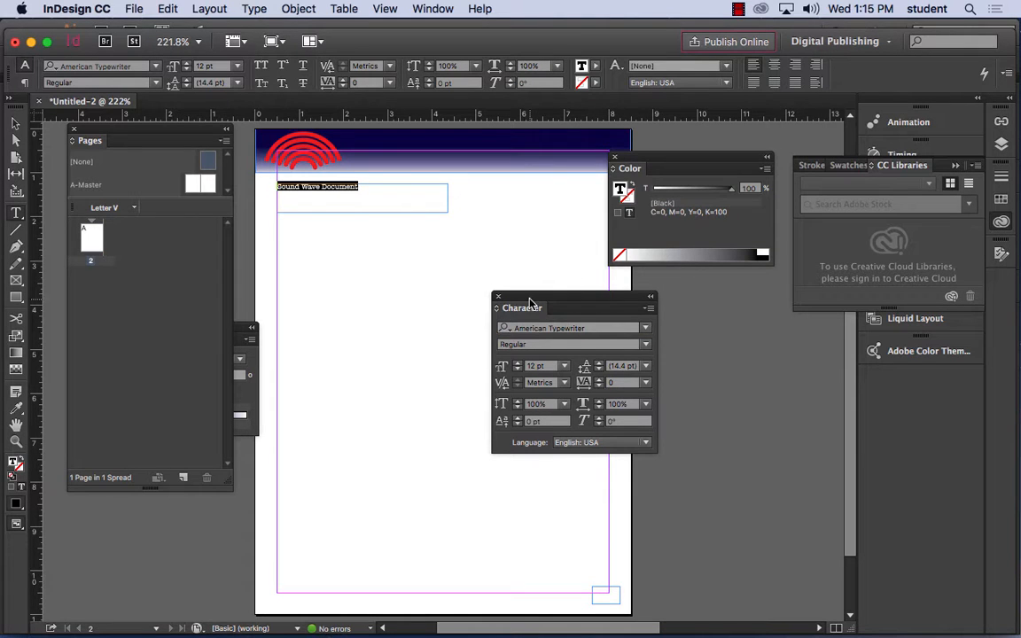
left_click(564, 365)
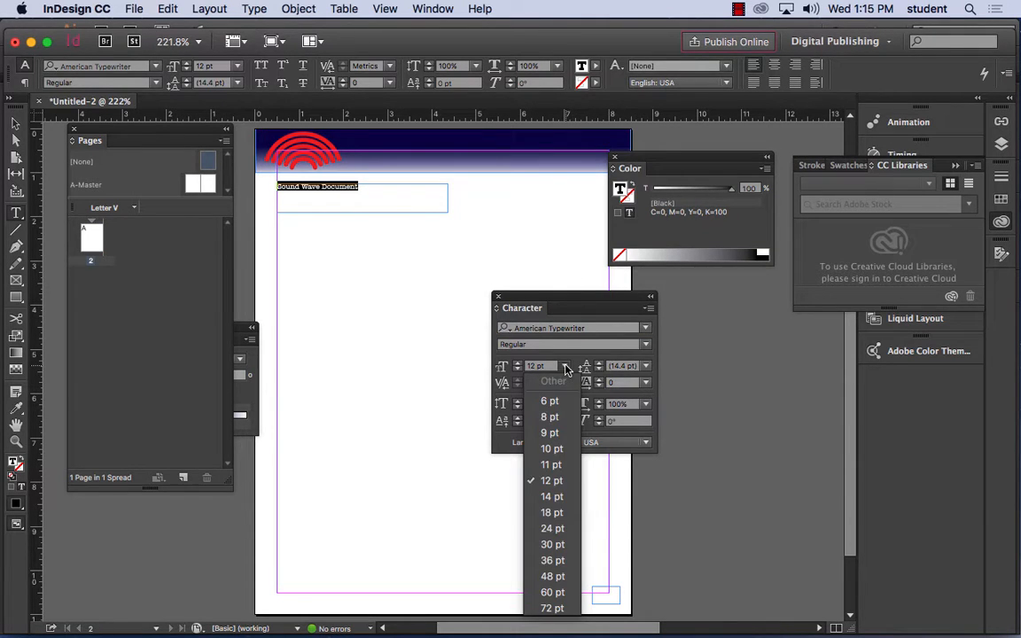
left_click(547, 564)
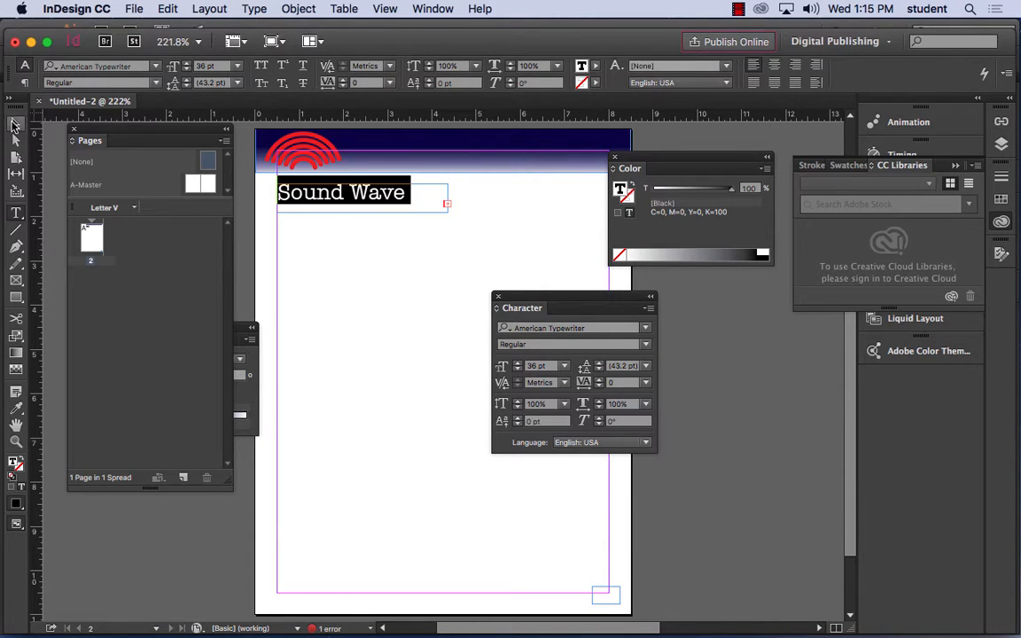
Enlarge the title frame to about 6.6 in by 0.91 in and move it straight down to Y about 5.2 in
left_click(14, 125)
left_click_drag(448, 212, 569, 221)
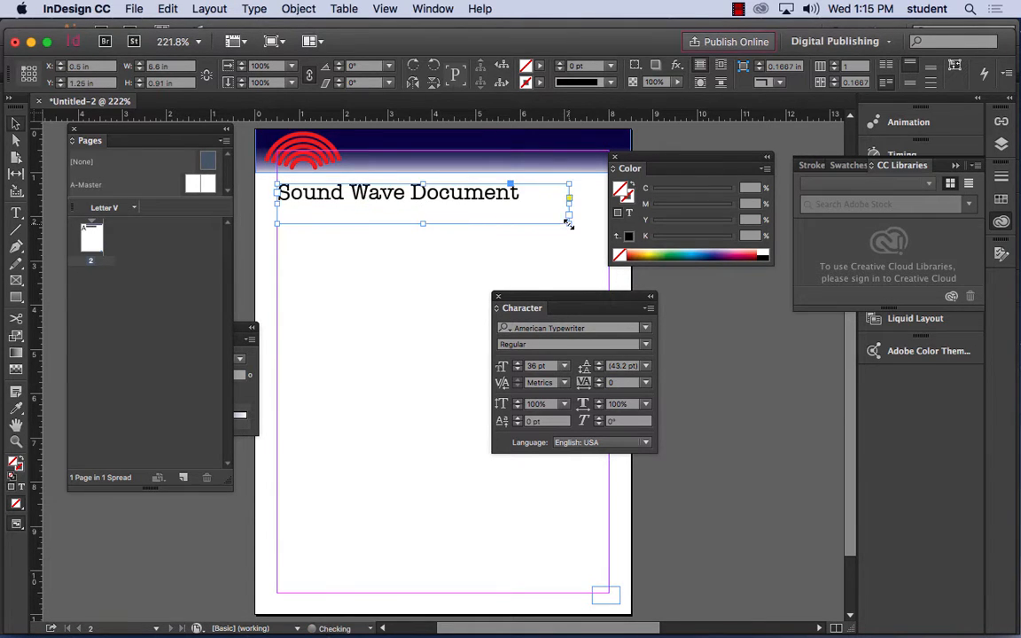
left_click_drag(390, 206, 390, 381)
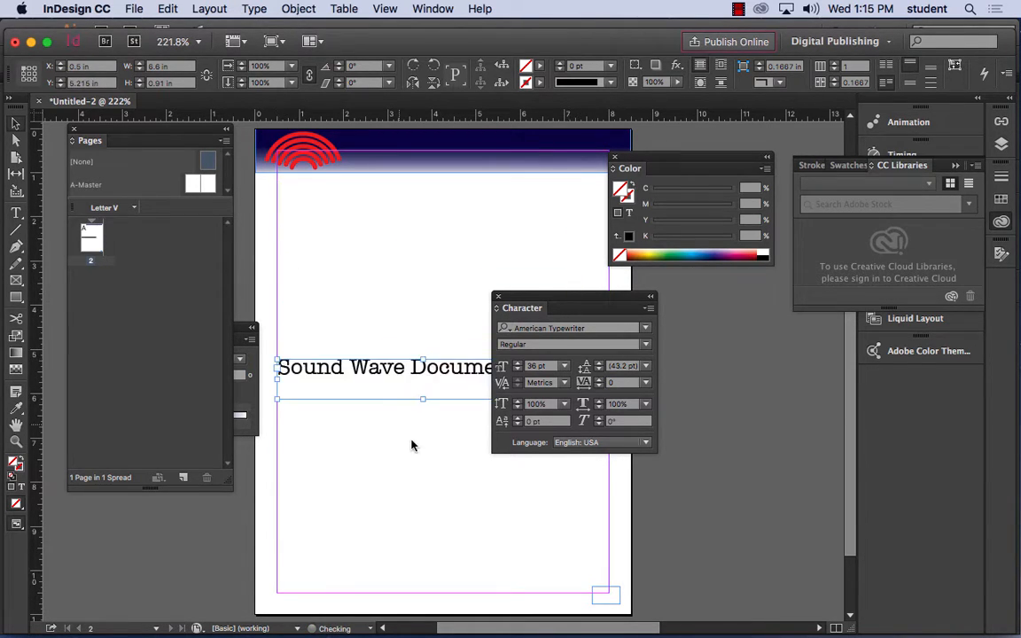
left_click_drag(563, 306, 741, 334)
left_click(428, 440)
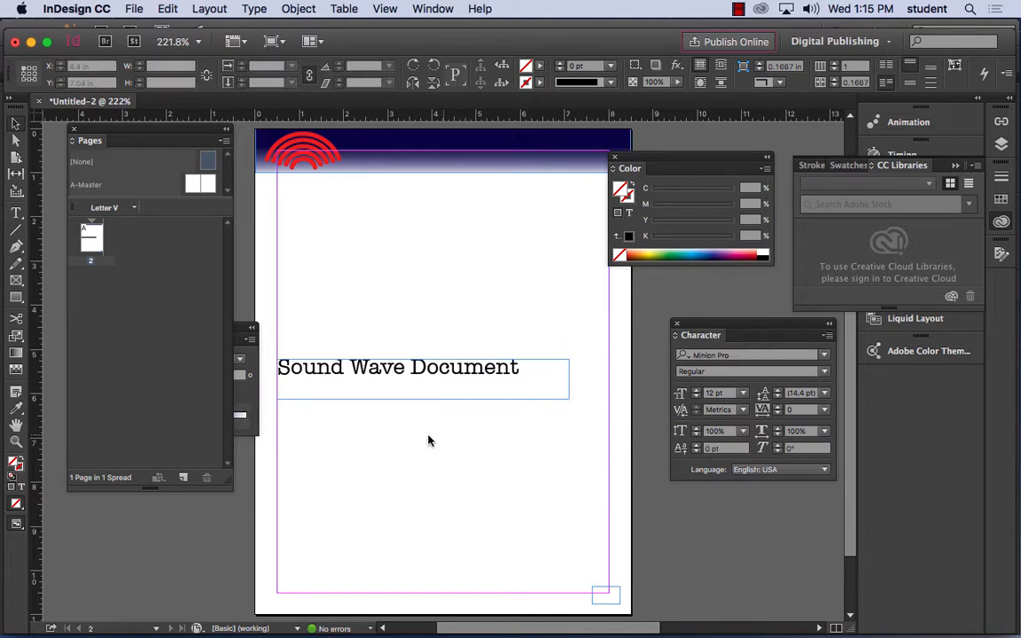
Duplicate the title frame directly below itself and replace the copy's text with "by" followed by the author's full name
left_click_drag(341, 373, 344, 415)
double_click(516, 414)
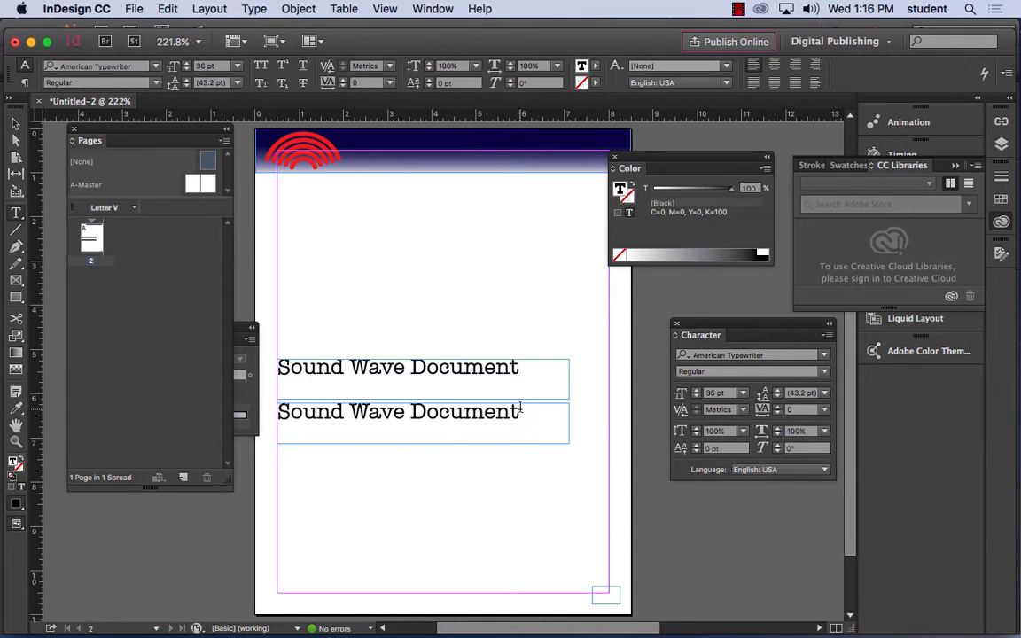
key("super+a")
type("by ")
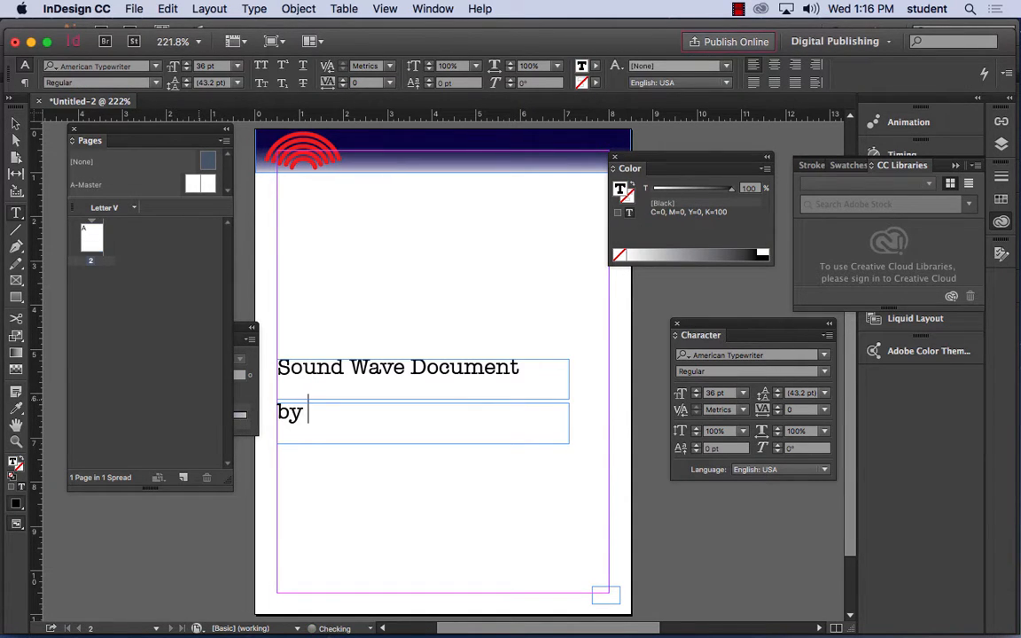
type("Jeff Rascov")
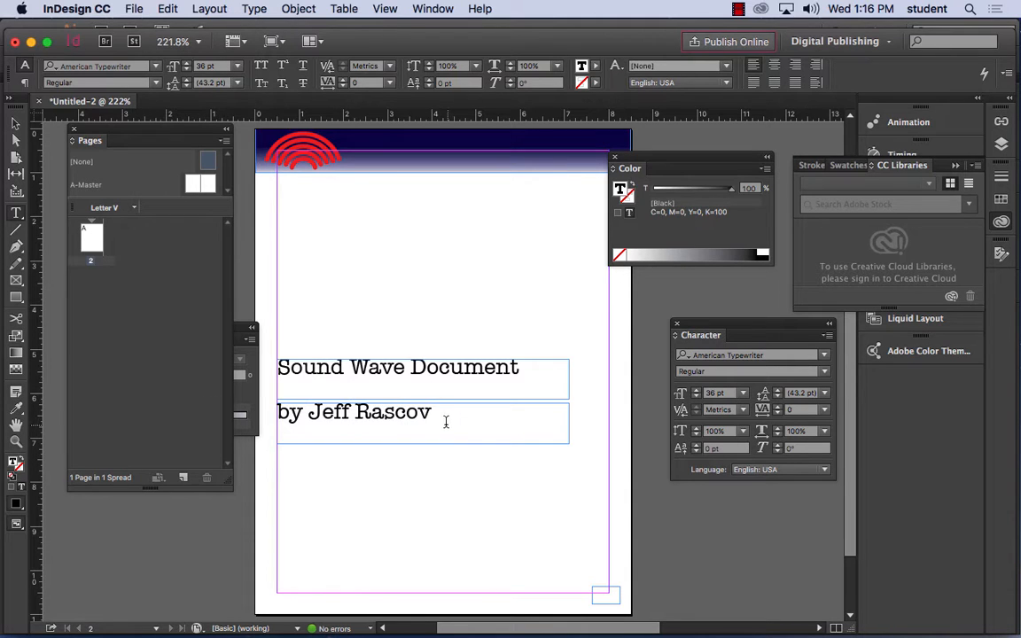
Set the byline text size to 24 pt
left_click_drag(446, 422, 270, 413)
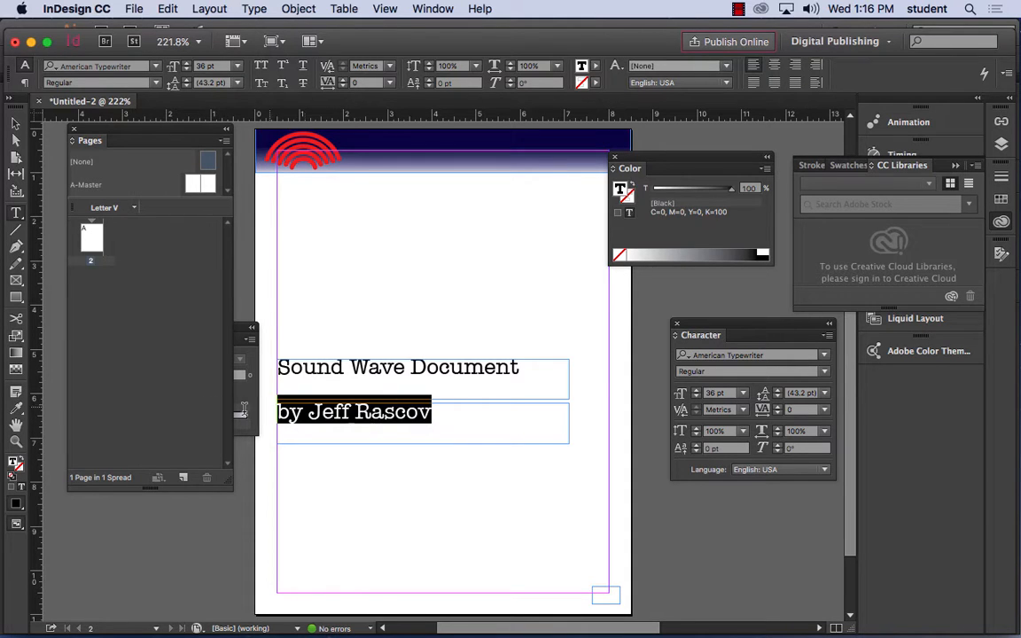
left_click(745, 394)
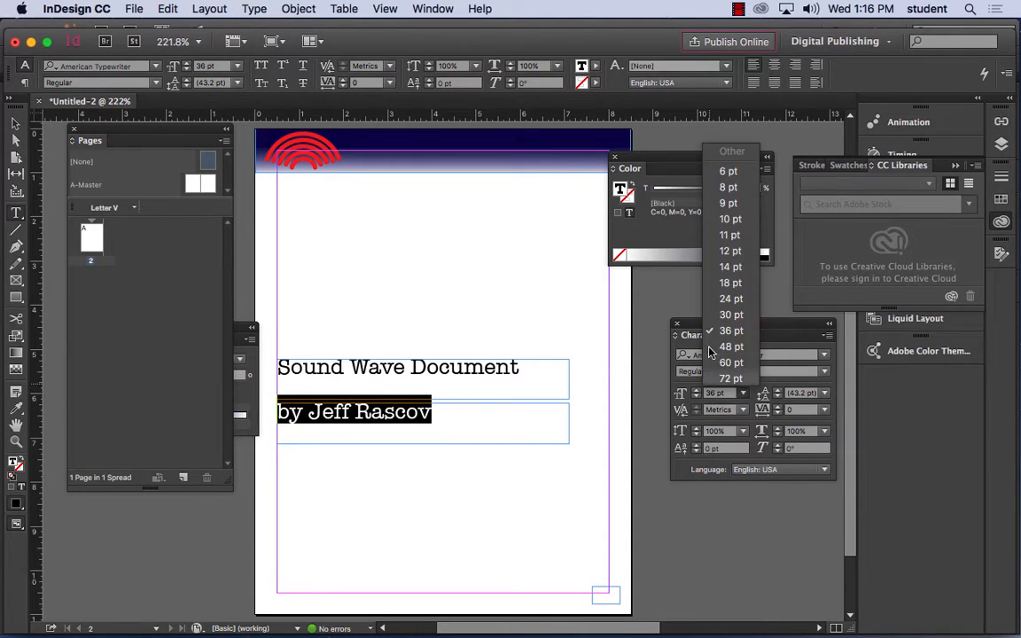
left_click(731, 294)
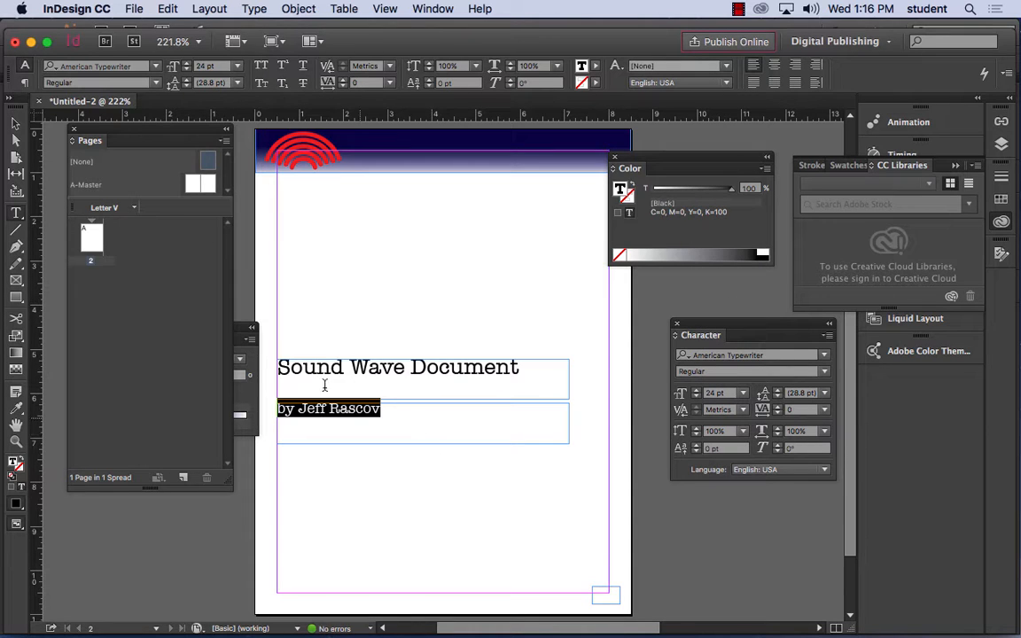
left_click(15, 123)
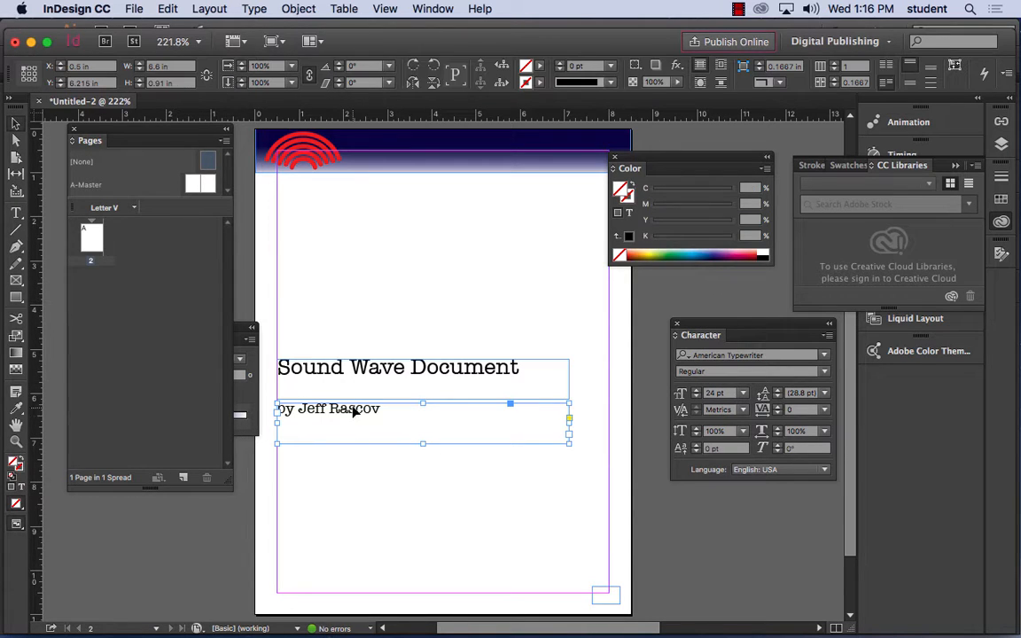
Recolor the byline text to a dark blue-violet CMYK fill of C 92, M 100, Y 0, K 38, and deselect the frame
double_click(410, 410)
left_click_drag(399, 410, 258, 403)
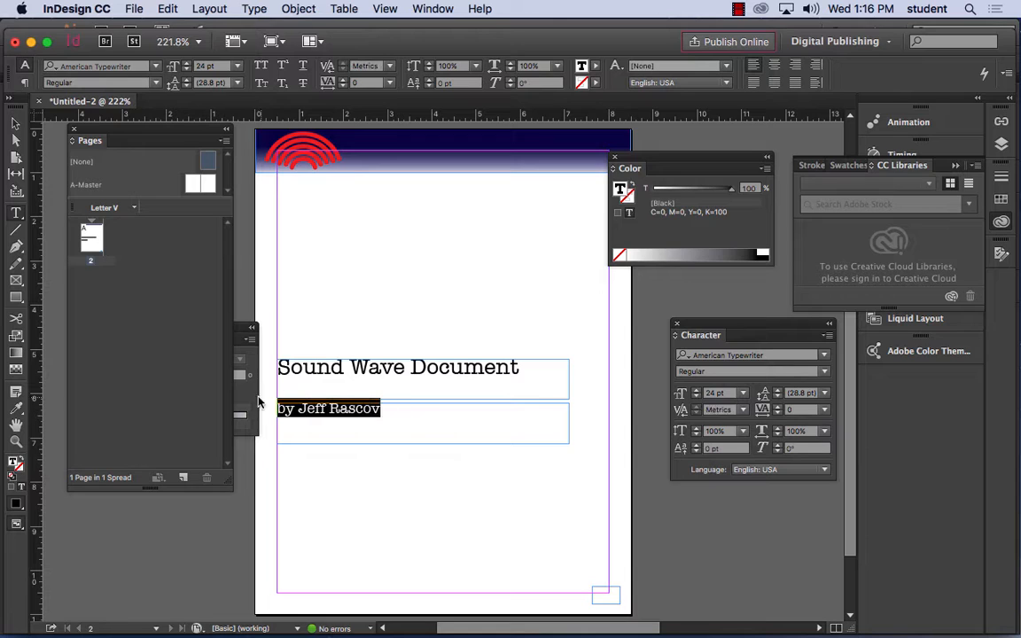
left_click(766, 169)
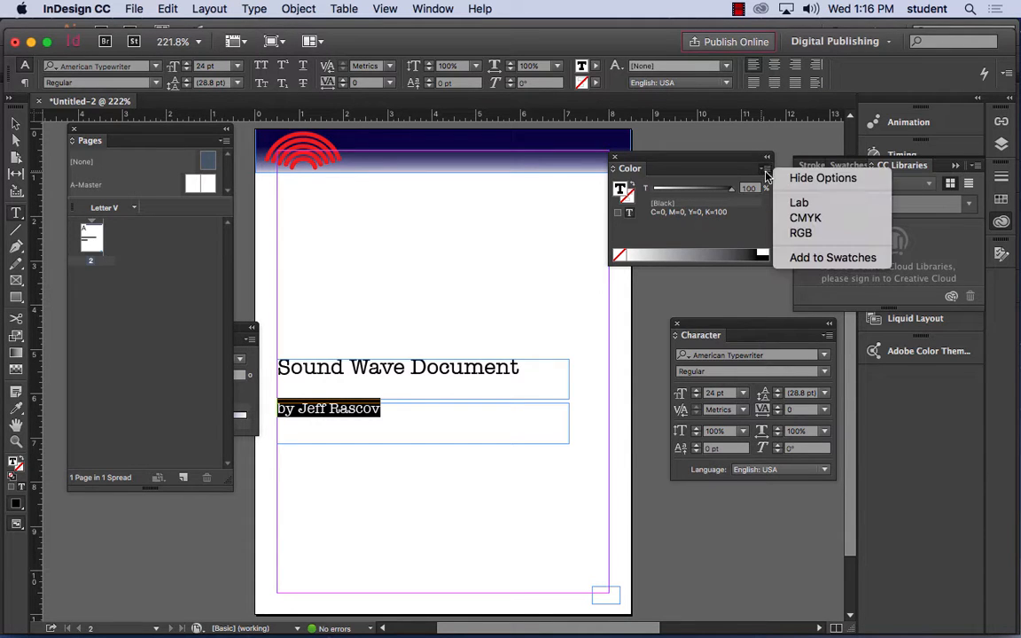
left_click(806, 217)
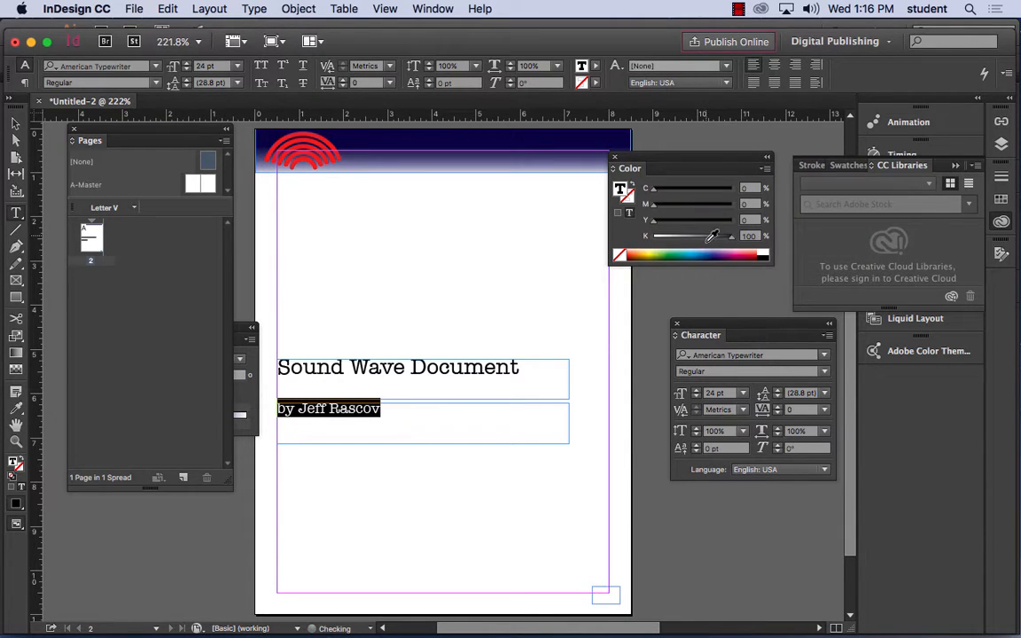
left_click(714, 257)
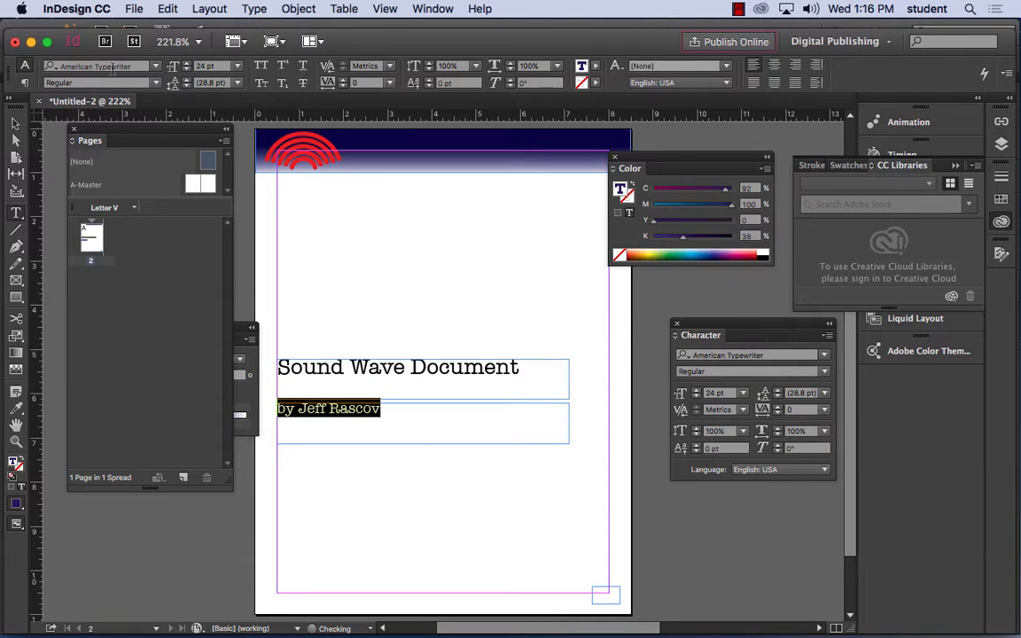
left_click(15, 124)
left_click(357, 251)
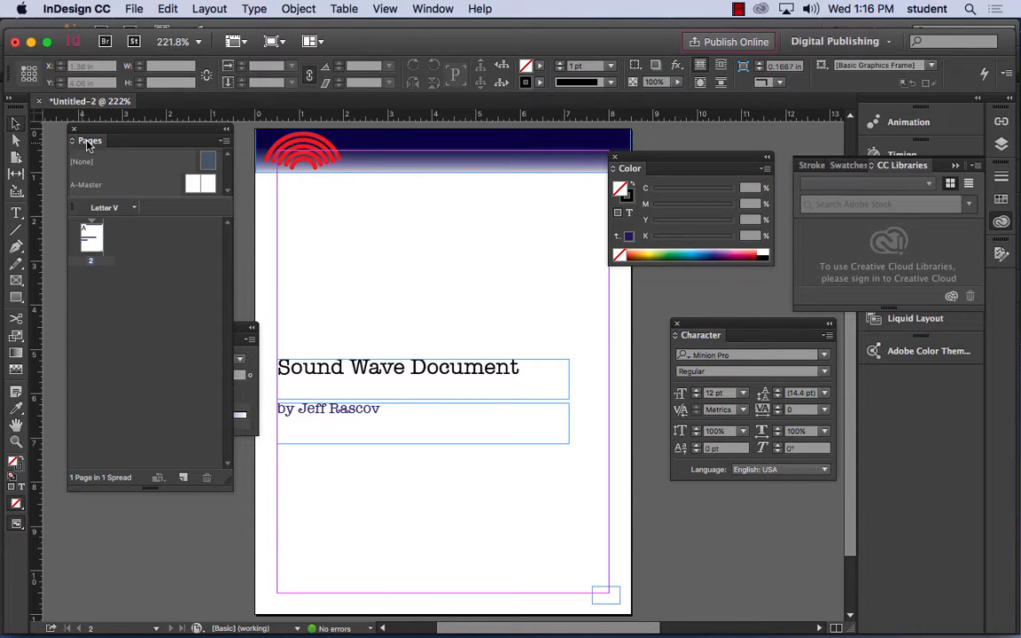
Try inserting four pages after page 2 based on A-Master, and undo the insertion
left_click(225, 143)
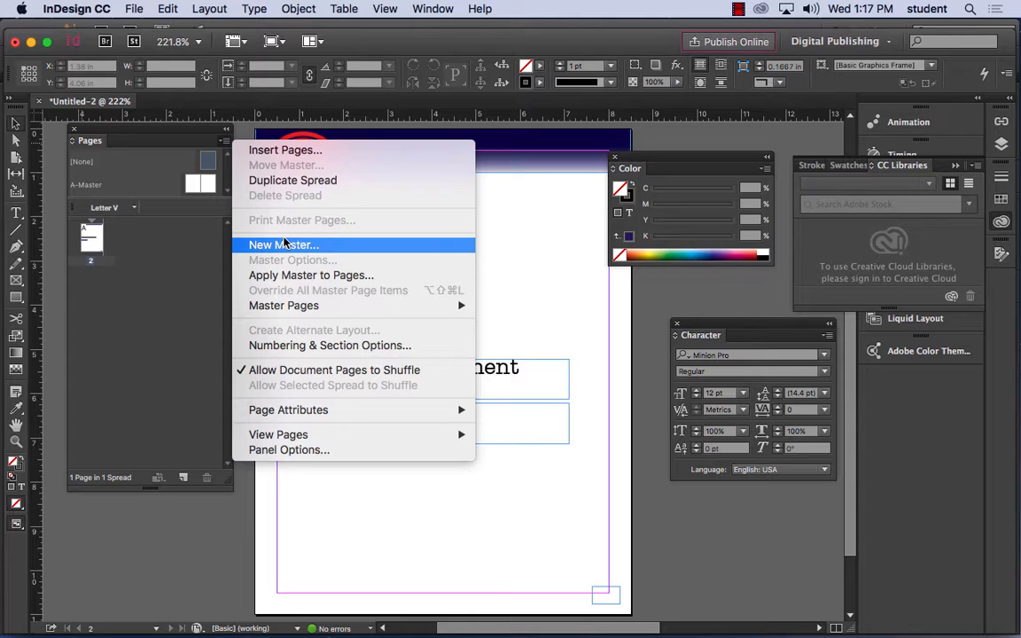
left_click(294, 152)
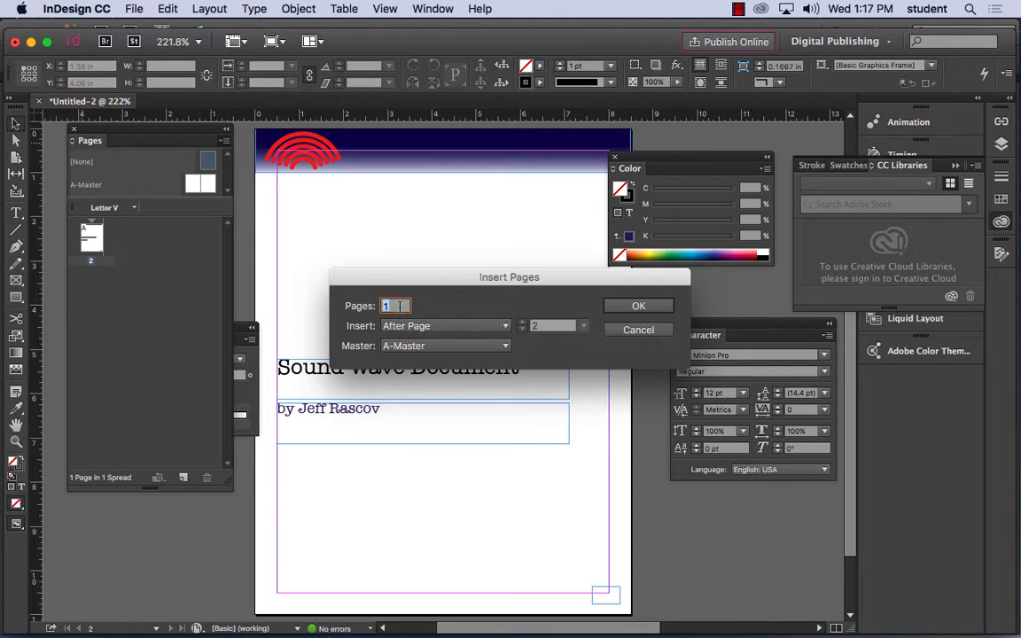
type("4")
left_click(648, 308)
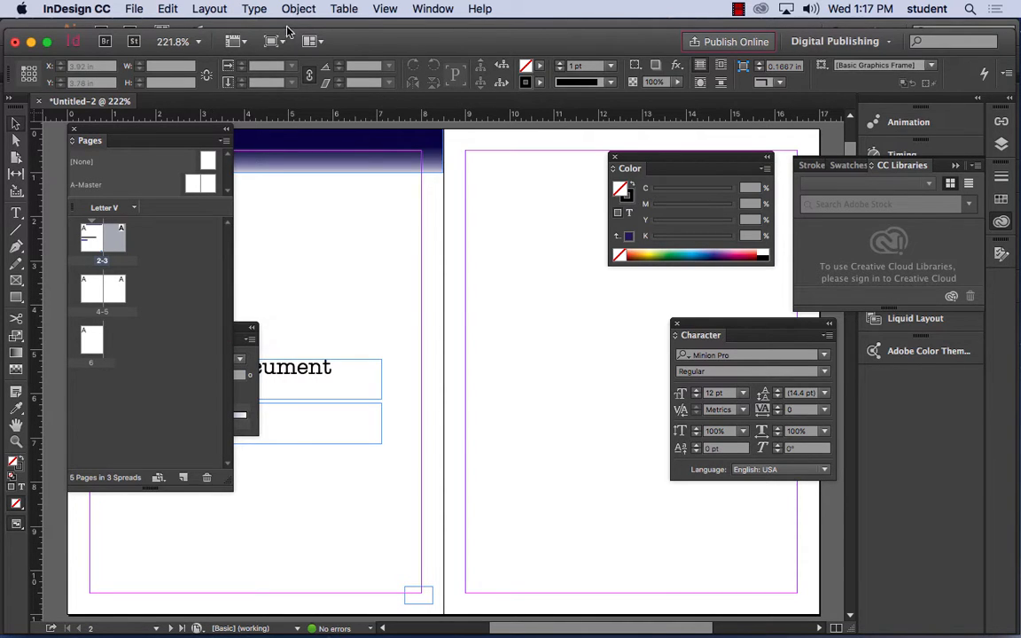
left_click(168, 9)
key("super+z")
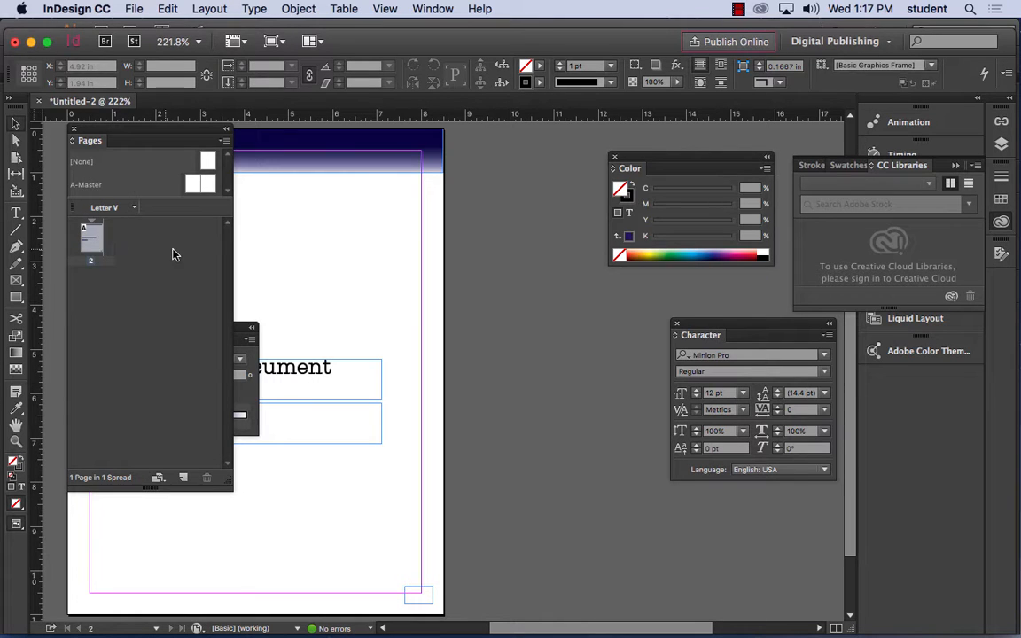
Cut all the objects on page 2, including the header bar, logo, title, byline and page-number frame
left_click(191, 183)
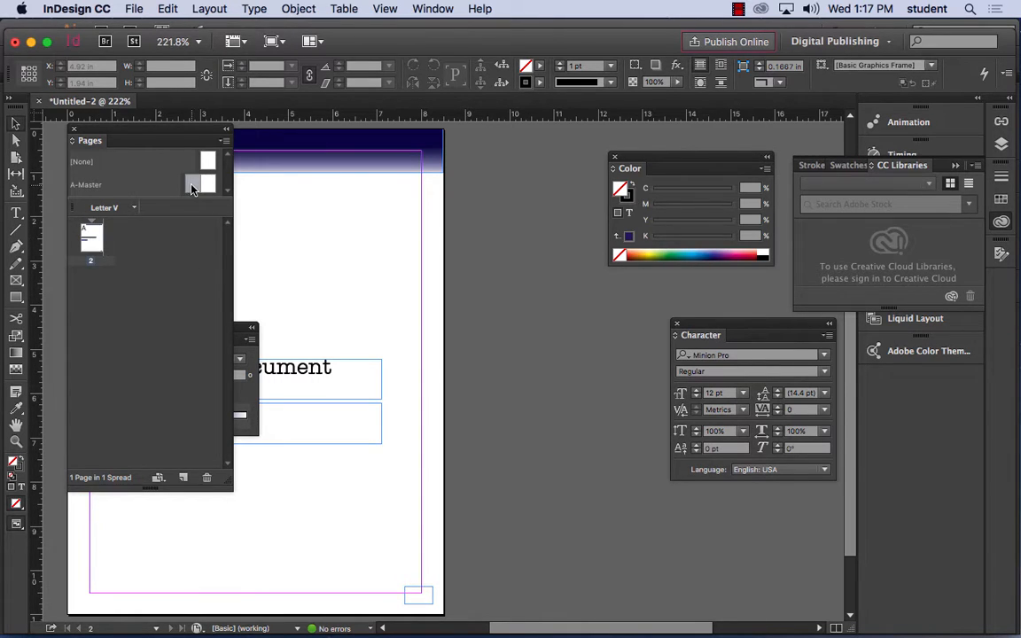
left_click(386, 420)
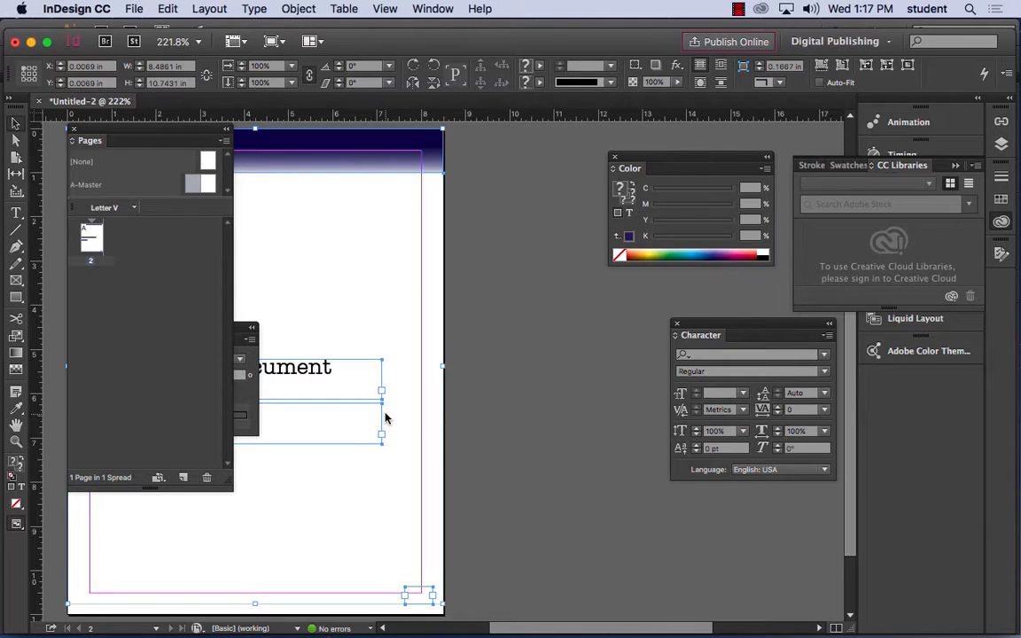
key("Delete")
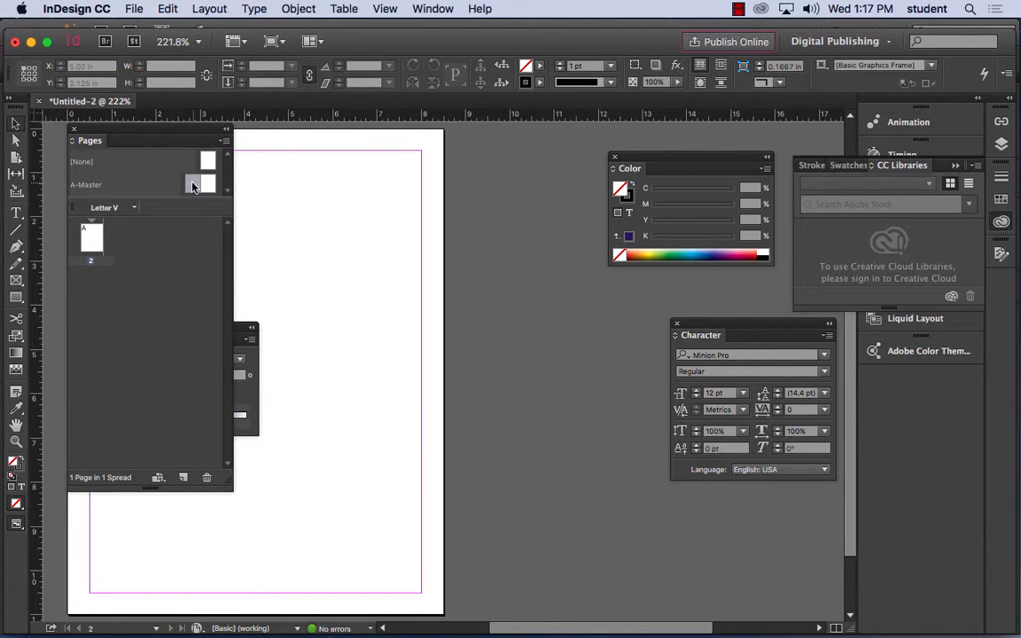
Paste the cut objects onto the left page of A-Master and align them with its upper-left corner at X 0, Y 0
double_click(193, 186)
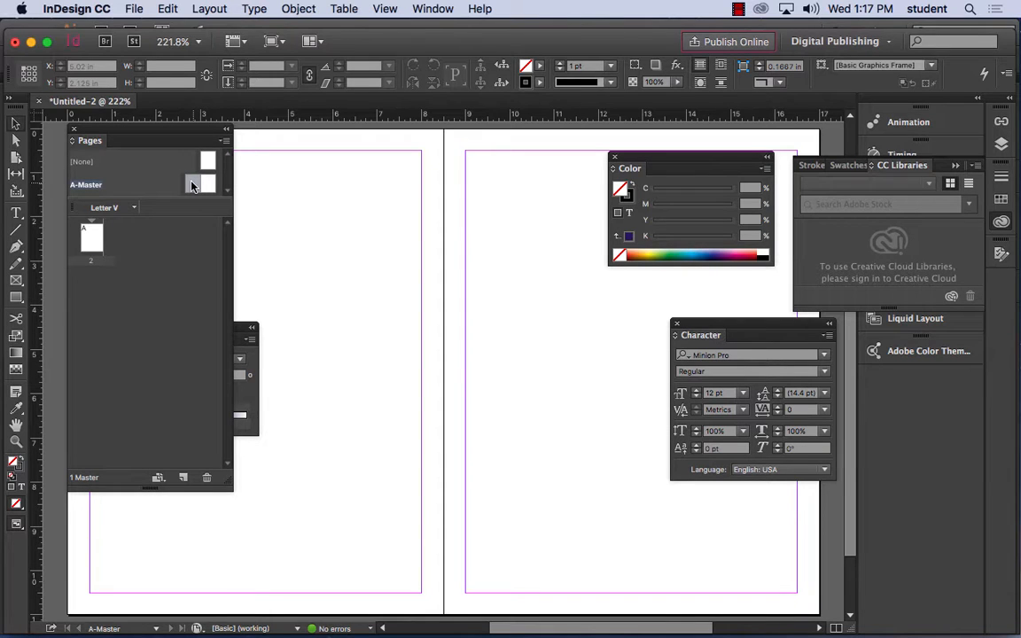
left_click_drag(119, 129, 537, 207)
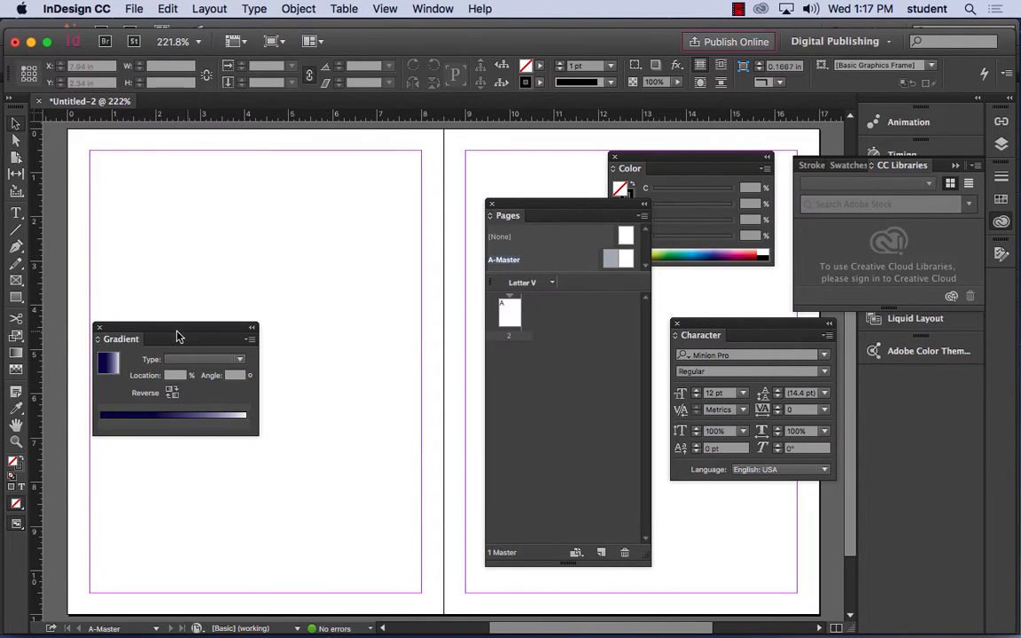
left_click_drag(153, 332, 565, 362)
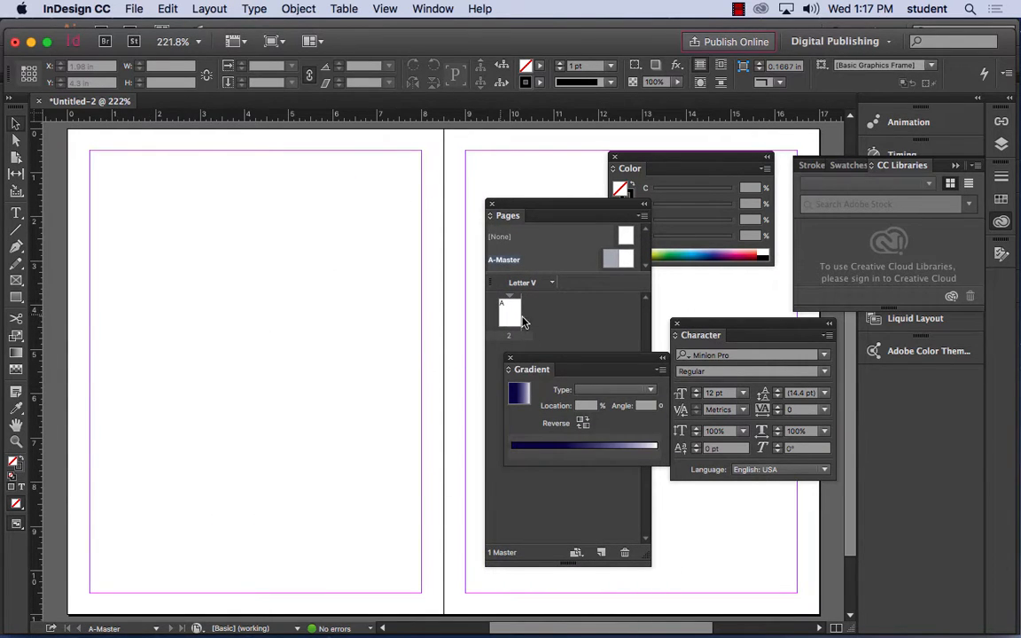
double_click(610, 259)
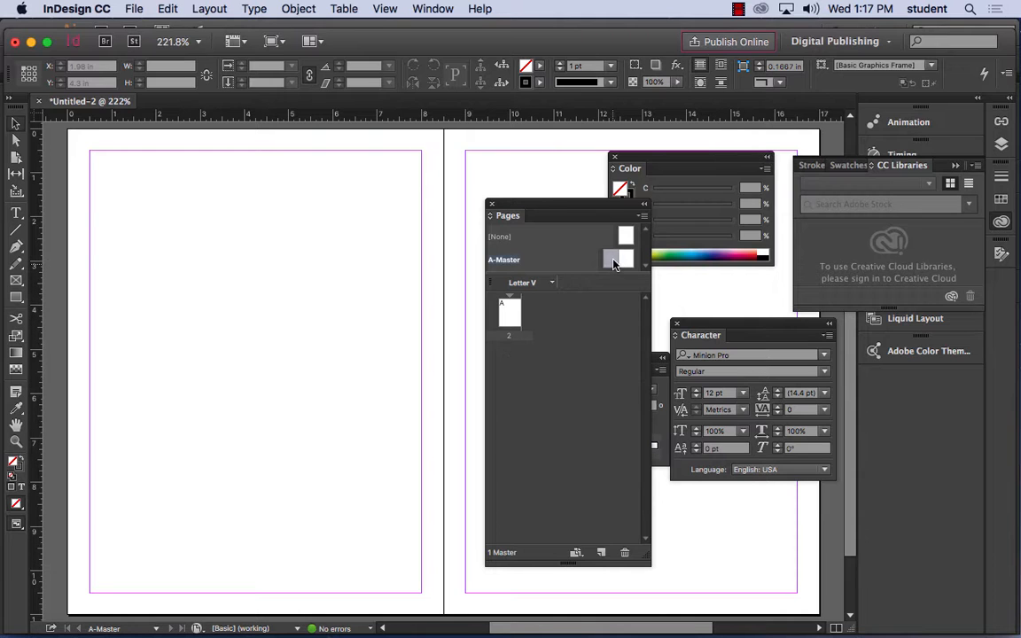
left_click_drag(462, 283, 293, 285)
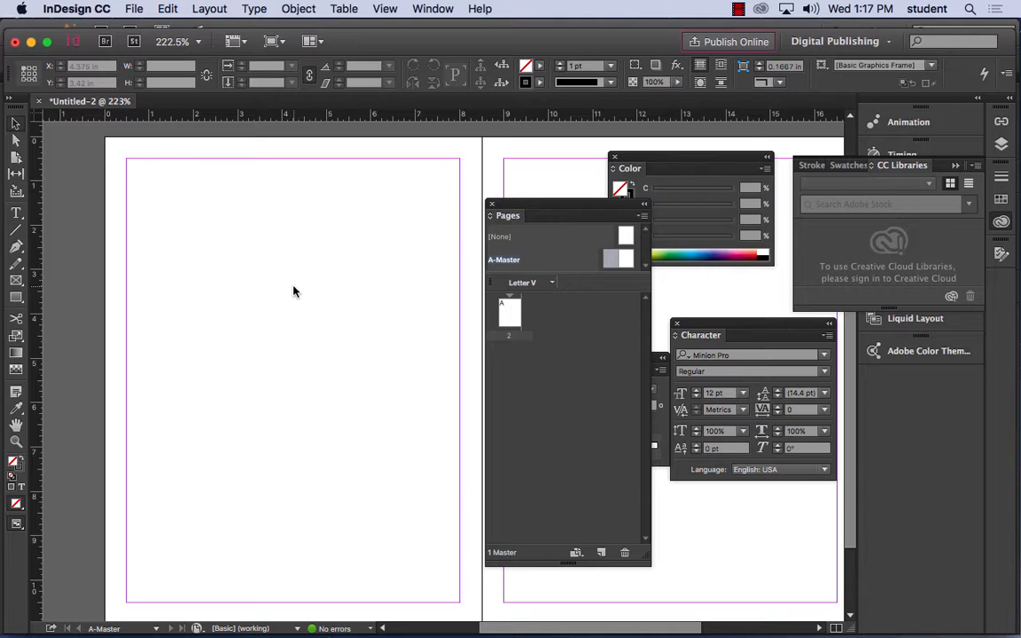
key("ctrl+v")
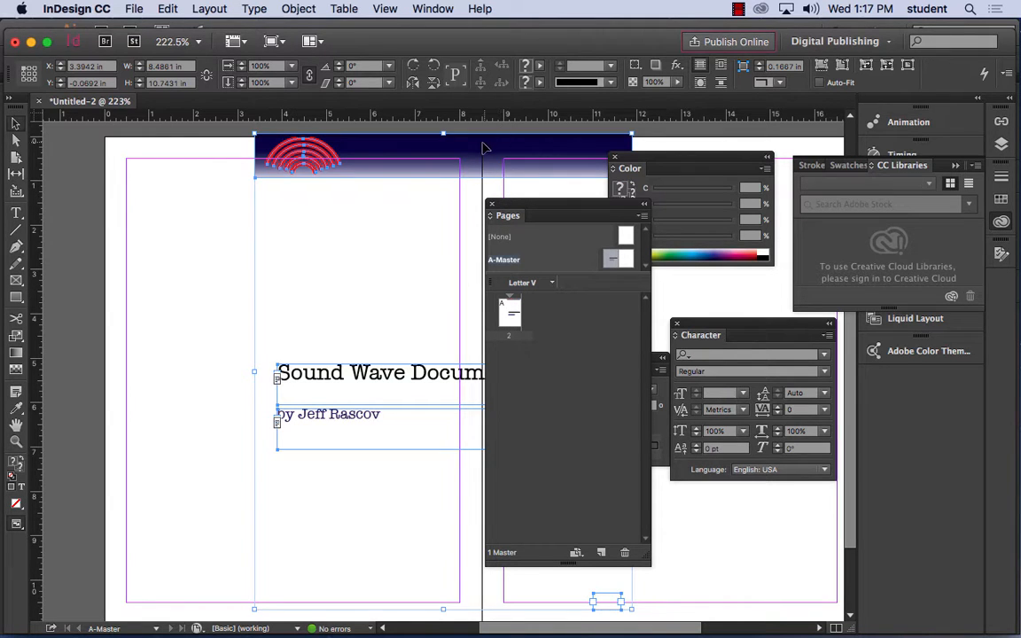
left_click_drag(484, 148, 335, 151)
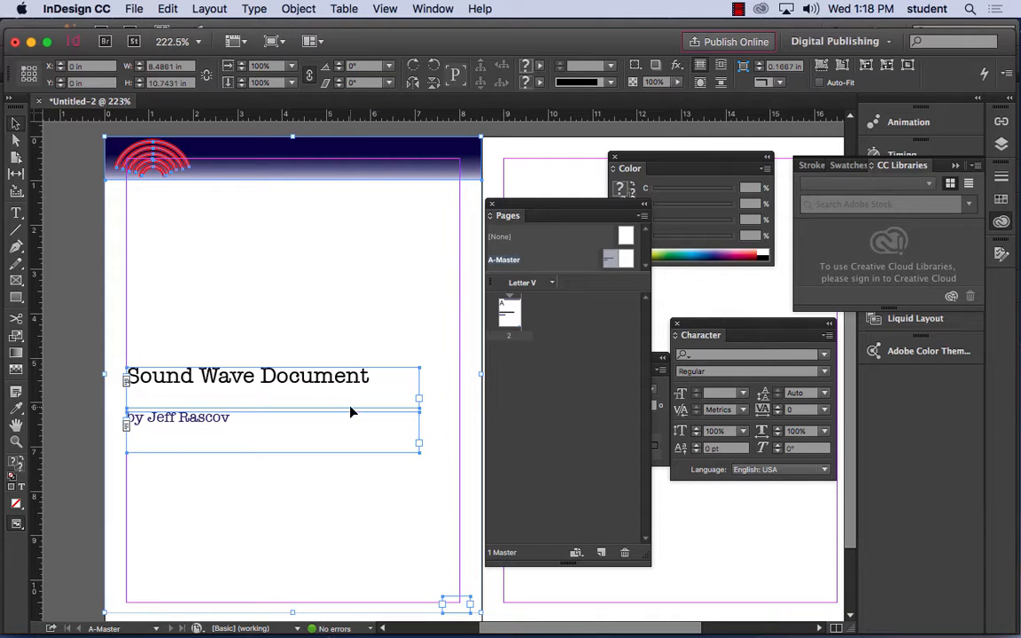
Cut the title and byline frames from the left master page and duplicate the header bar, logo and page-number frame onto the right master page
left_click_drag(269, 319, 308, 495)
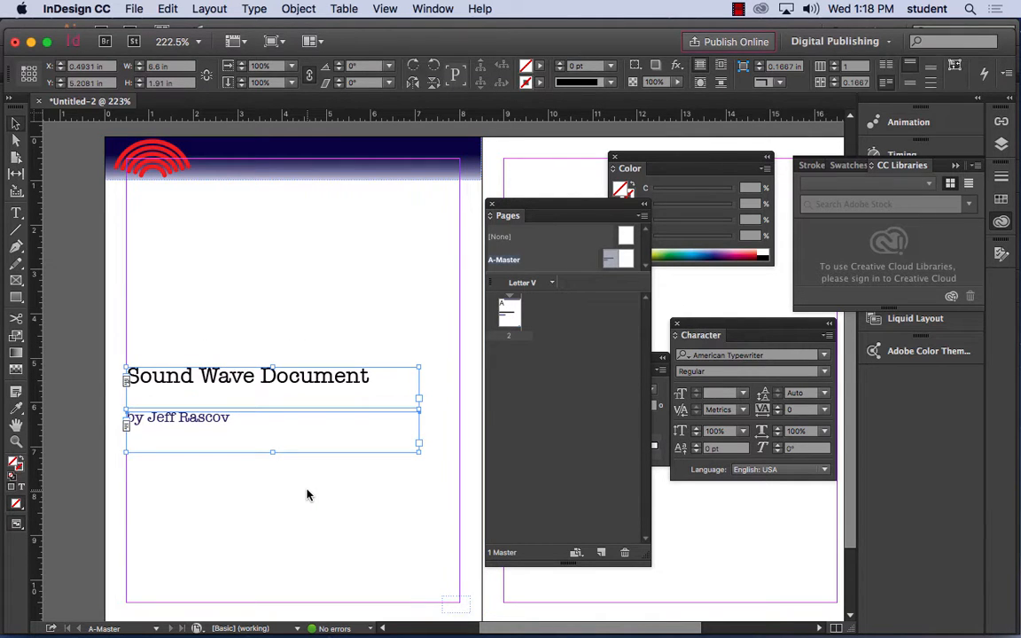
key("ctrl+x")
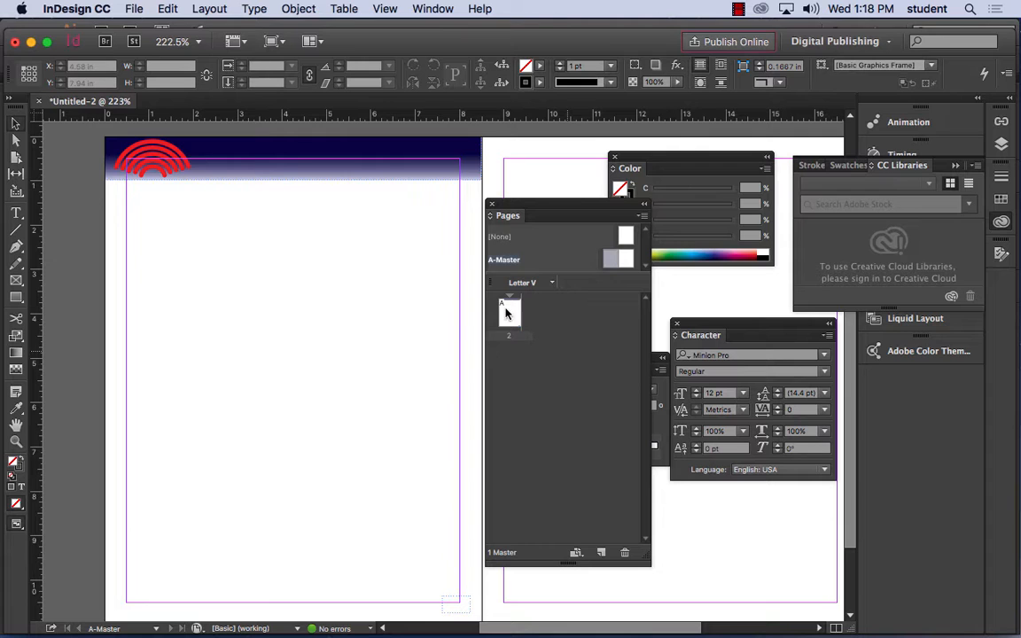
left_click_drag(71, 135, 477, 629)
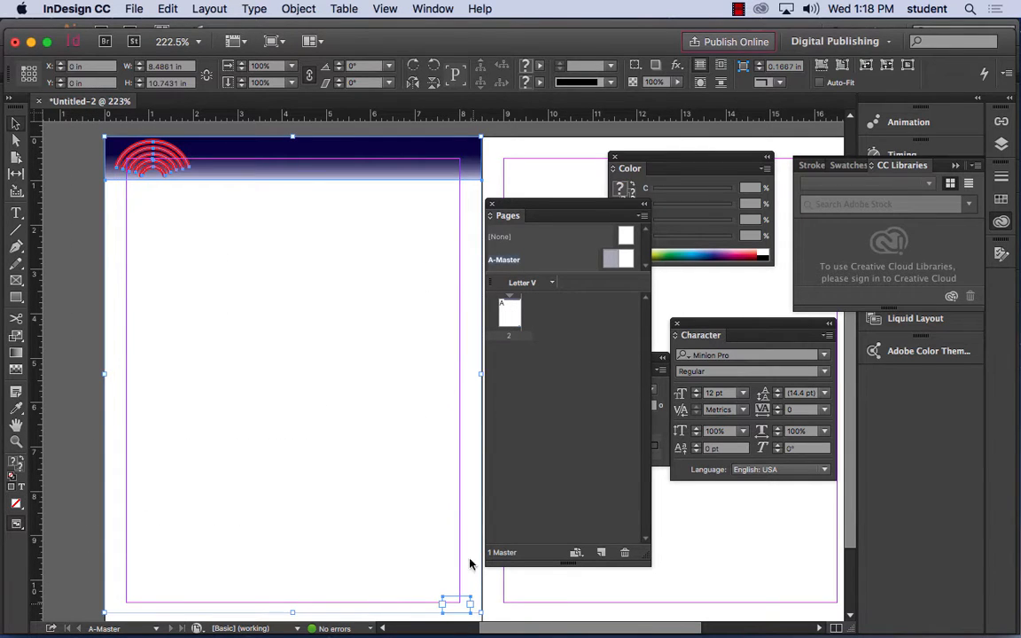
left_click_drag(284, 154, 644, 155)
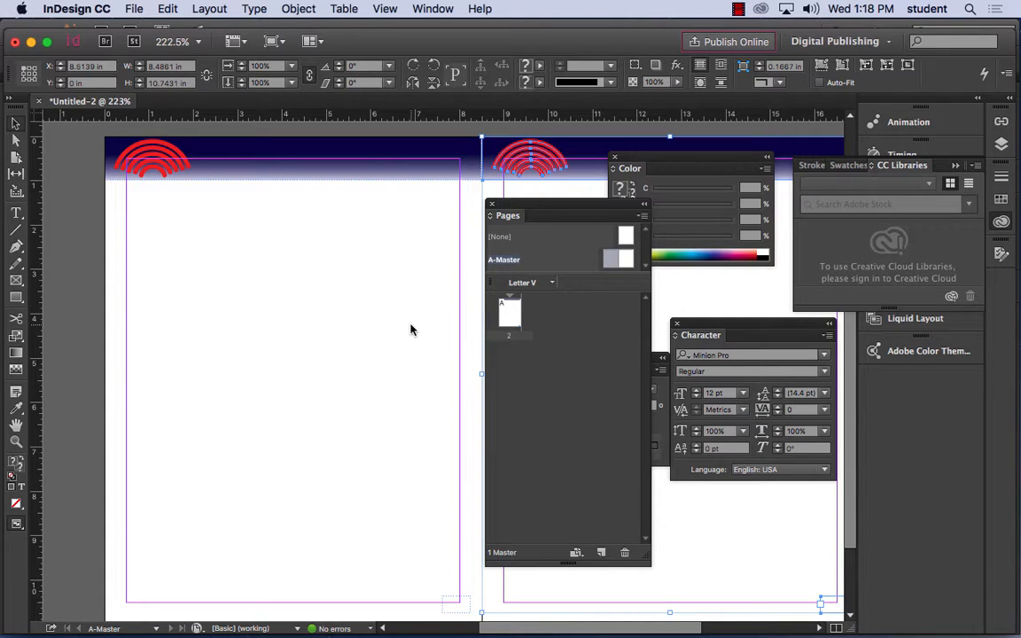
left_click(585, 320)
Paste the title and byline frames onto page 2 and line them up with the left margin near mid-page
double_click(507, 312)
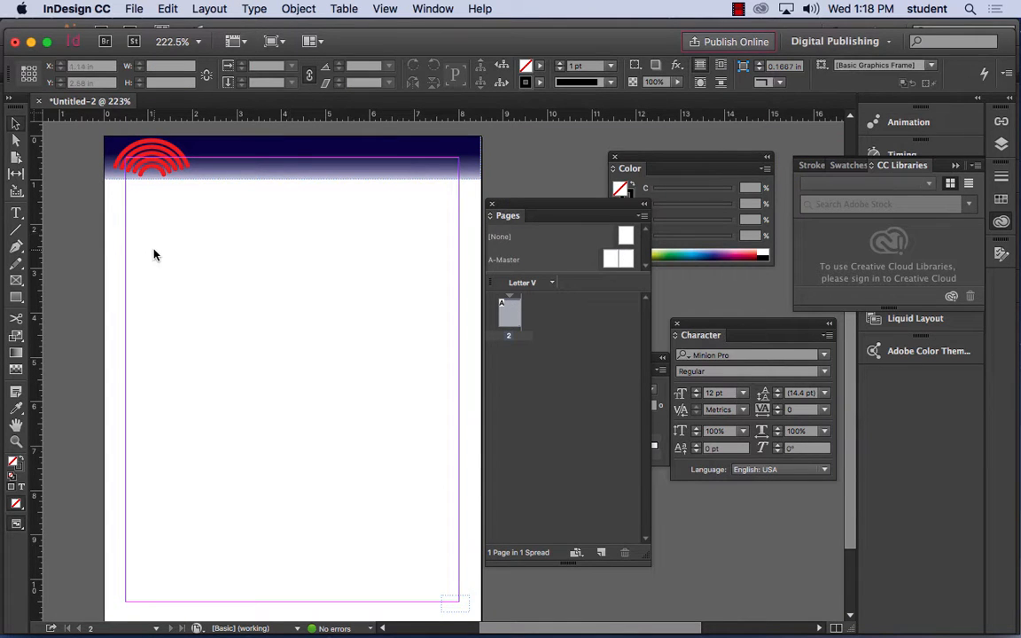
key("super+v")
left_click_drag(346, 339, 175, 346)
left_click(217, 284)
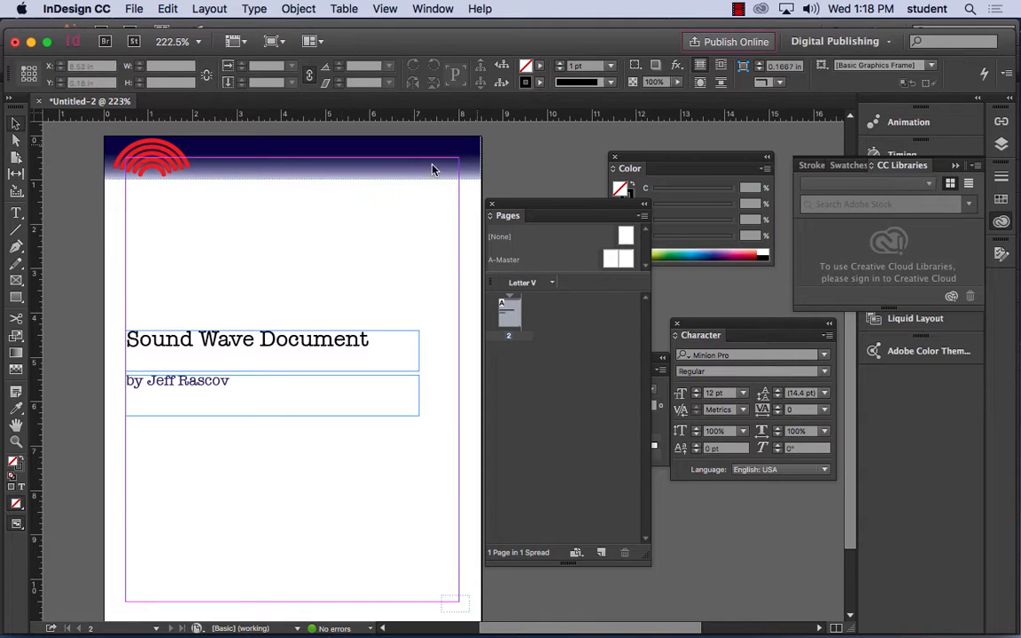
Display the A-Master spread to check the header and logo on both master pages
left_click_drag(567, 215, 286, 182)
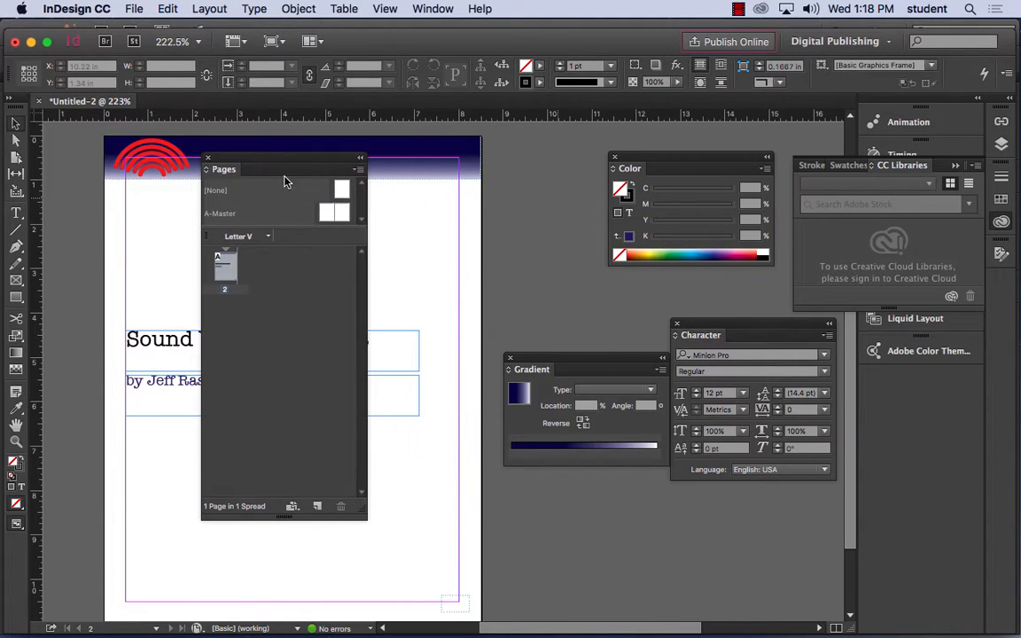
left_click(338, 211)
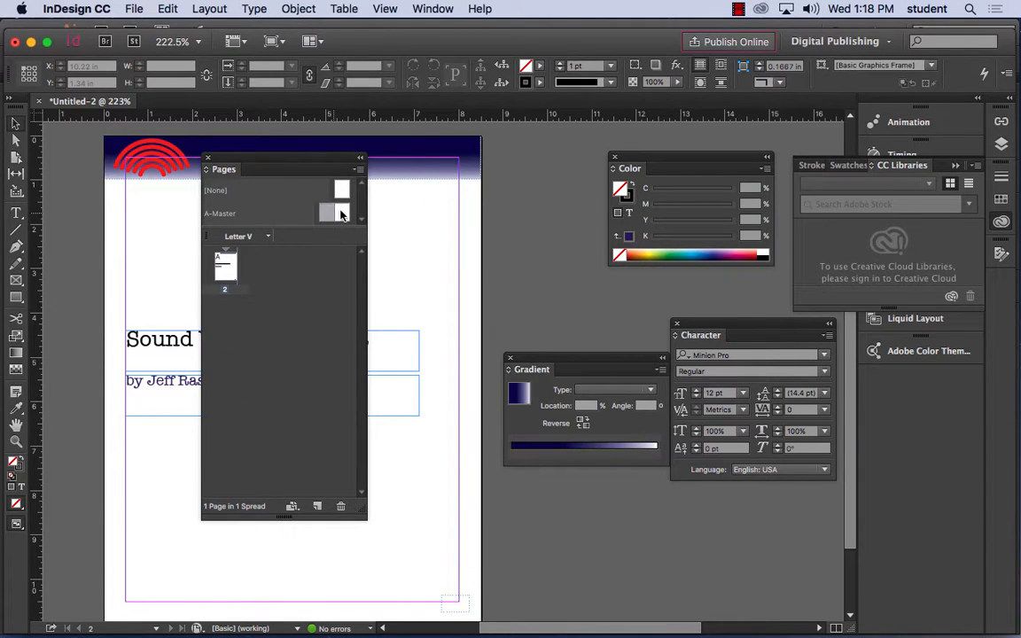
double_click(327, 218)
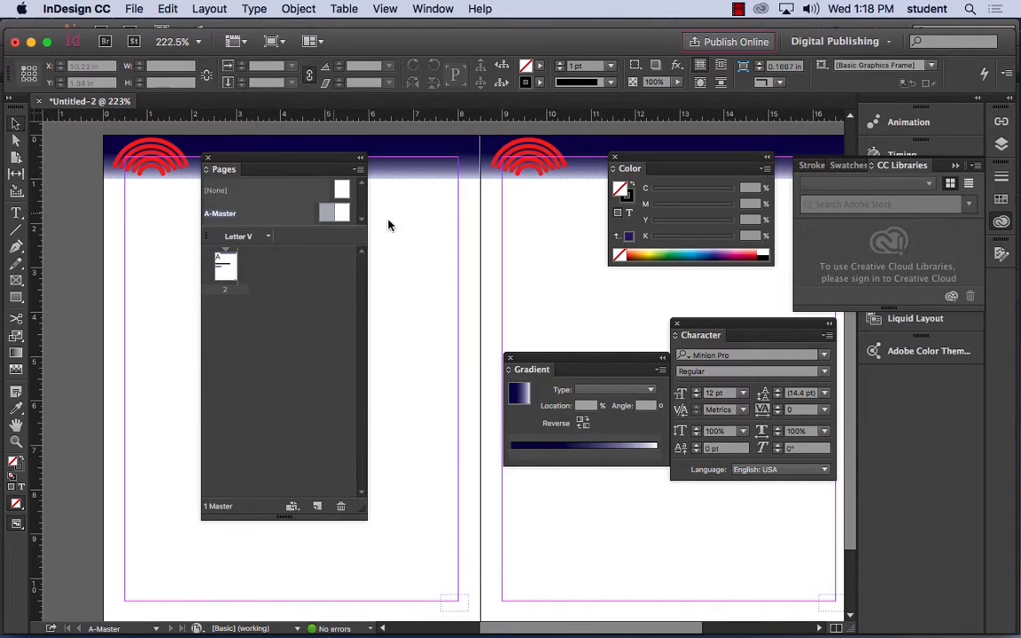
Insert 4 pages after page 2 based on A-Master
left_click(228, 277)
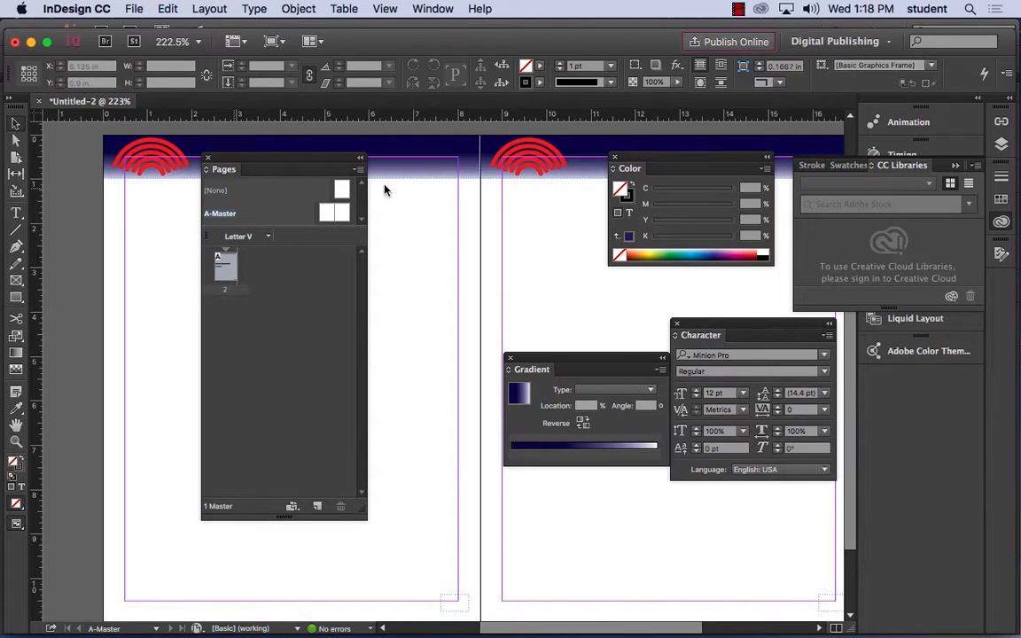
left_click(358, 170)
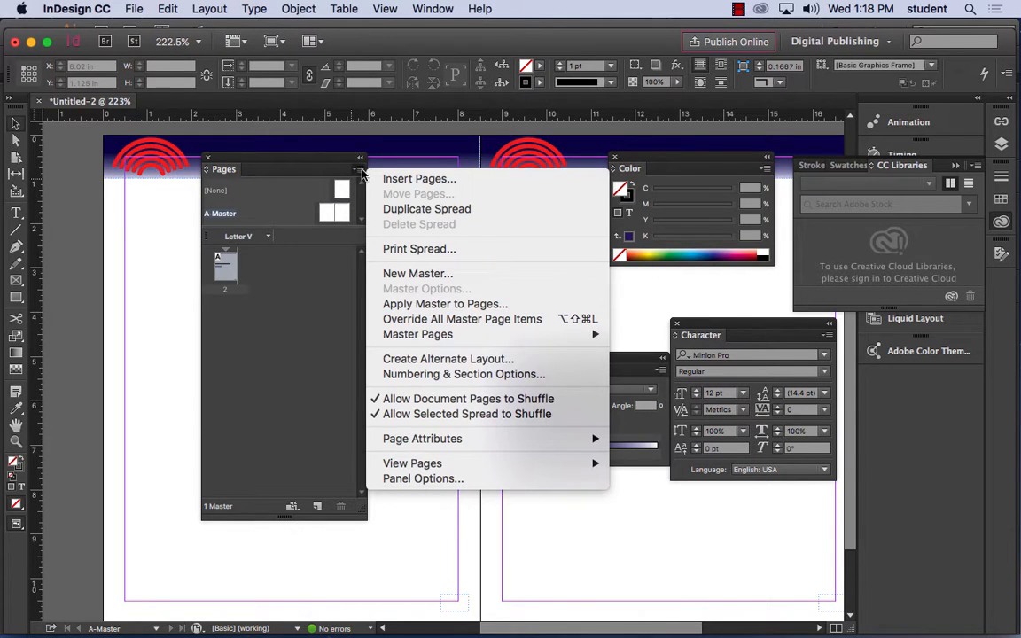
left_click(418, 179)
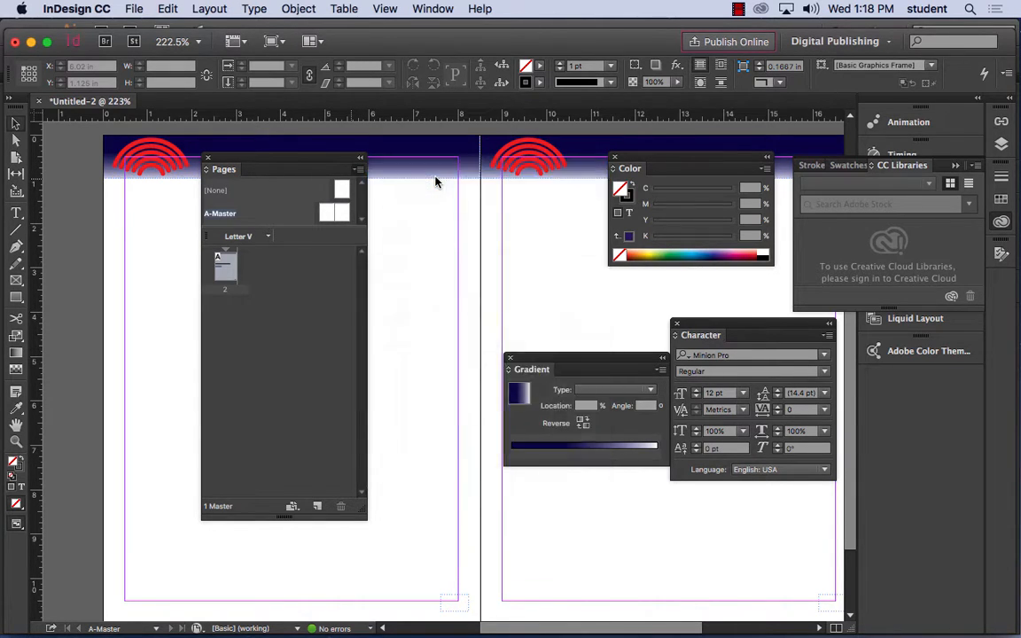
type("4")
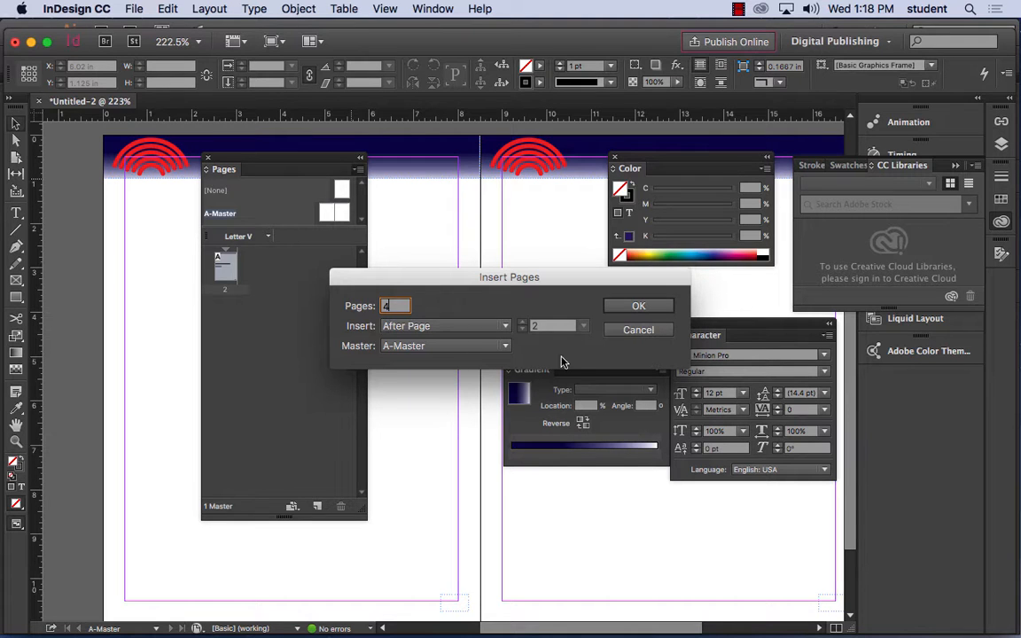
left_click(639, 305)
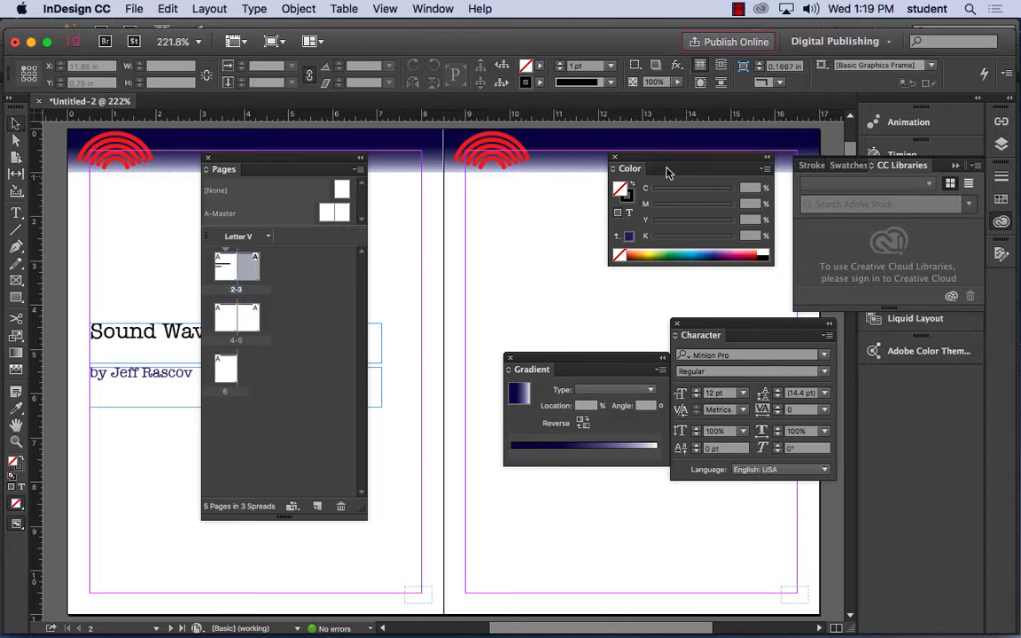
Move the floating Color, Character and Gradient panels off the page 3 area
left_click_drag(668, 173, 889, 478)
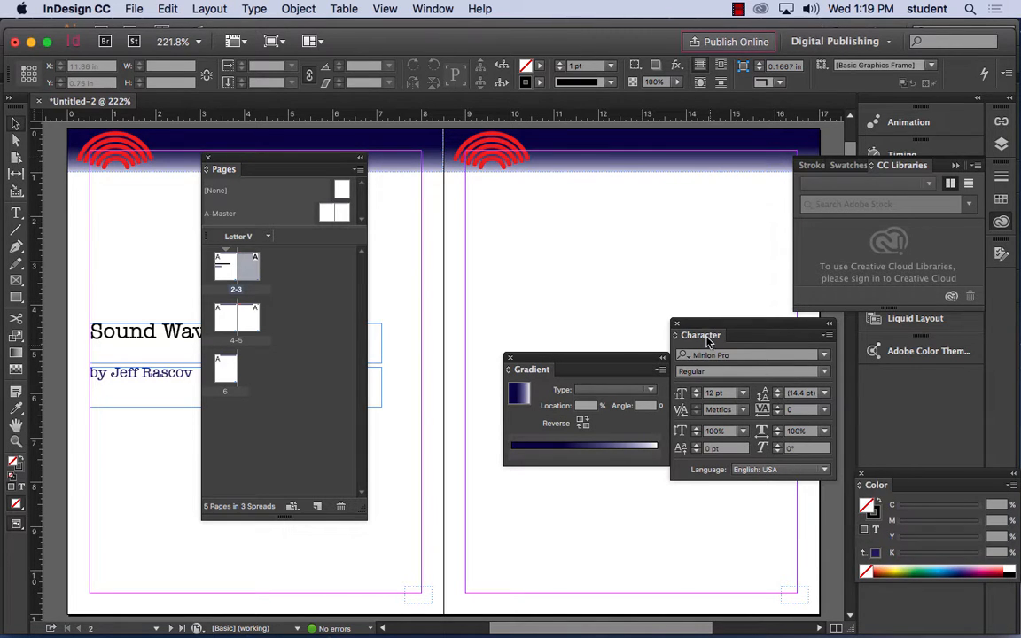
left_click_drag(707, 341, 878, 403)
left_click_drag(553, 360, 862, 406)
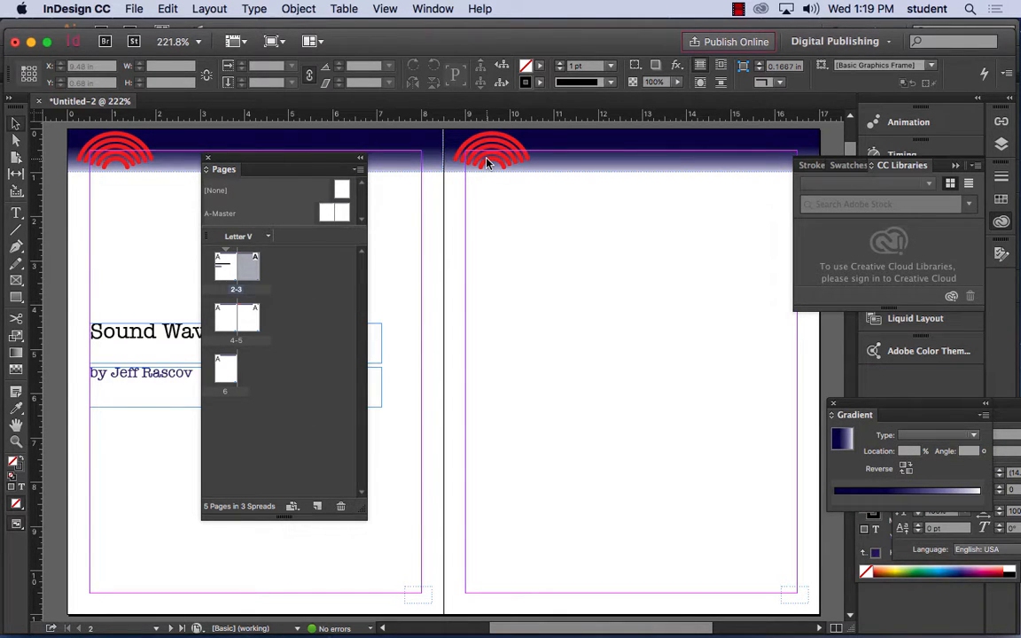
Duplicate the title frame onto page 3 at X 9 in, Y 1.125 in and shrink it to 5.6 by 0.5 in
left_click(123, 336)
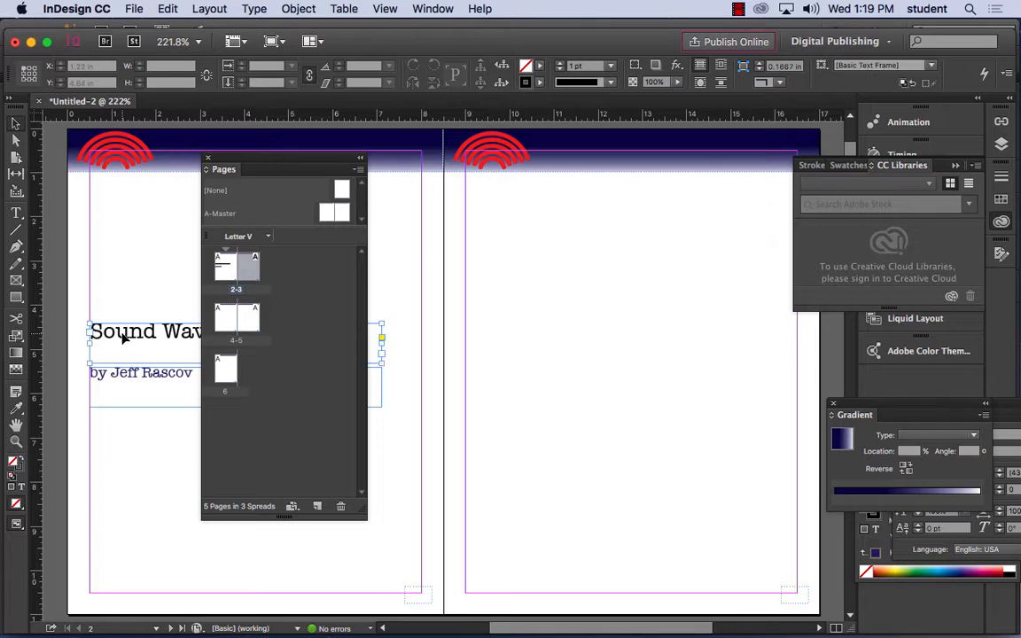
left_click_drag(124, 336, 503, 193)
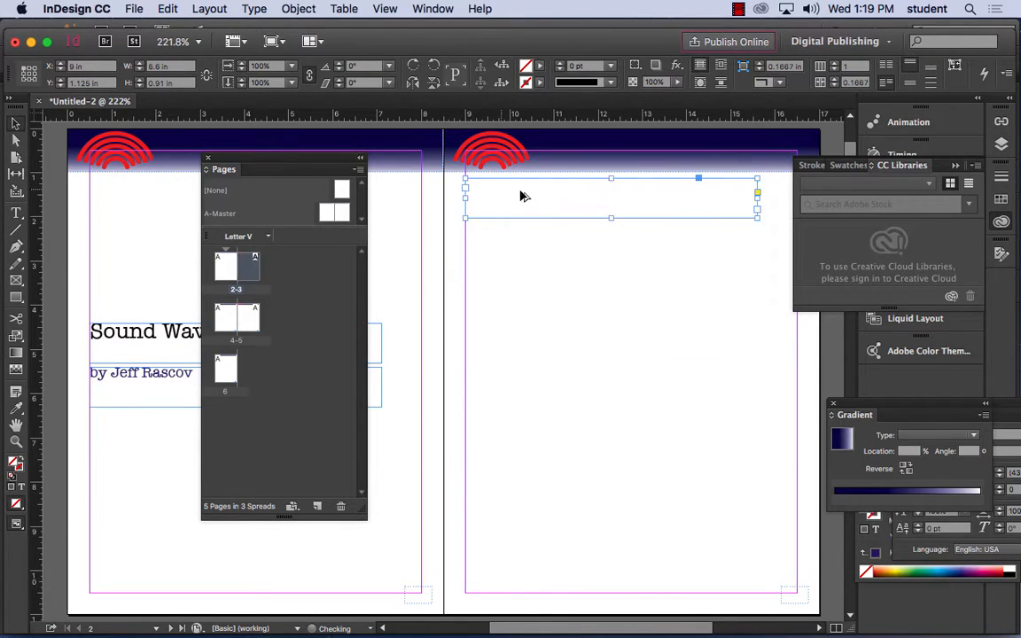
left_click_drag(756, 217, 453, 192)
Replace the copied title text on page 3 with "Making Waves" and deselect the frame
double_click(571, 188)
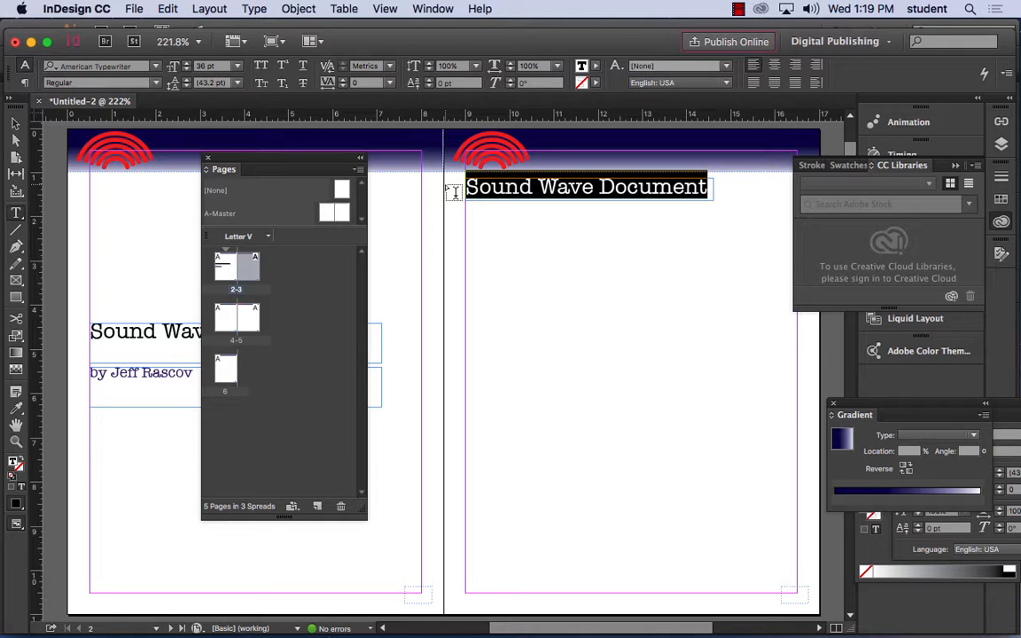
type("Make")
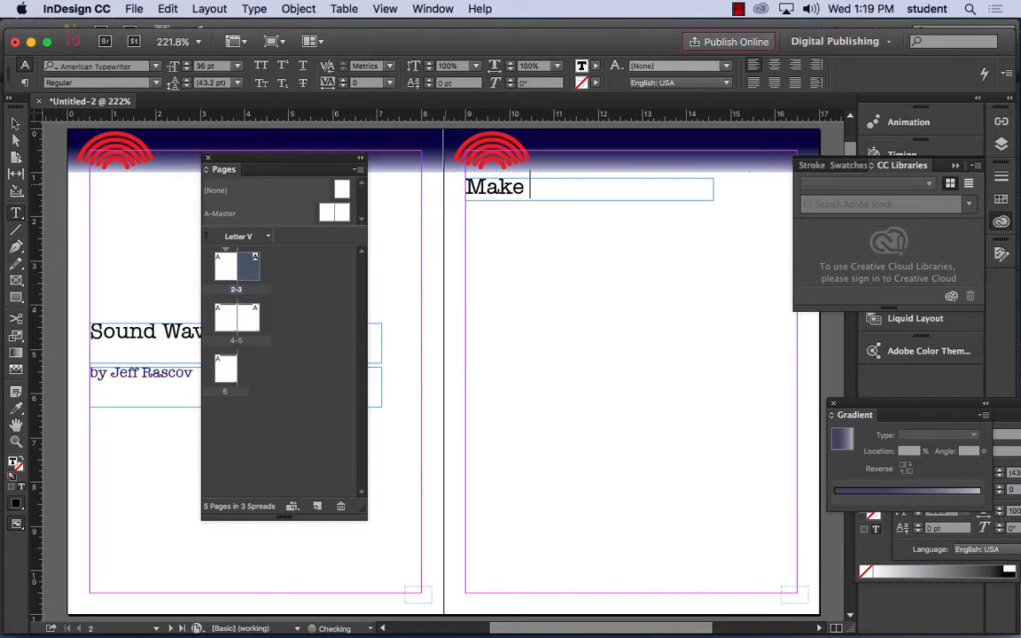
key("BackSpace")
key("BackSpace")
type("ing Waves")
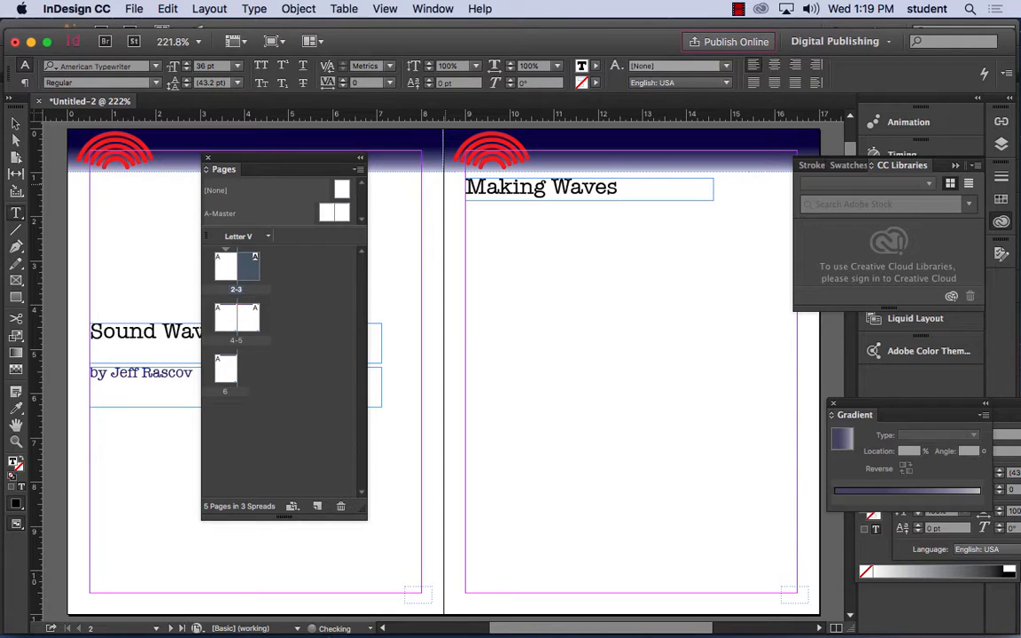
left_click(17, 124)
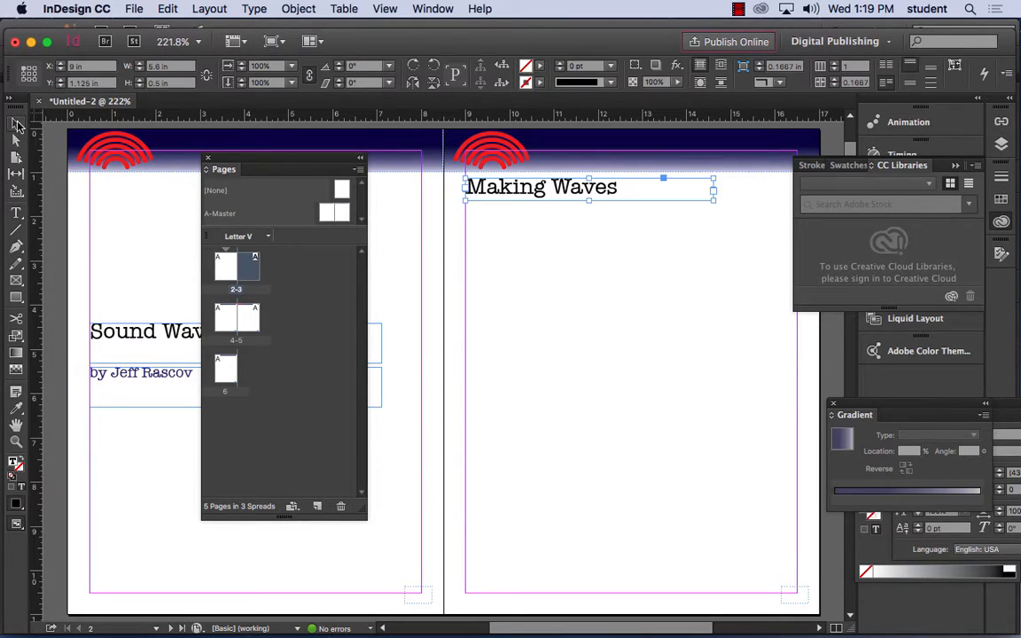
left_click(462, 284)
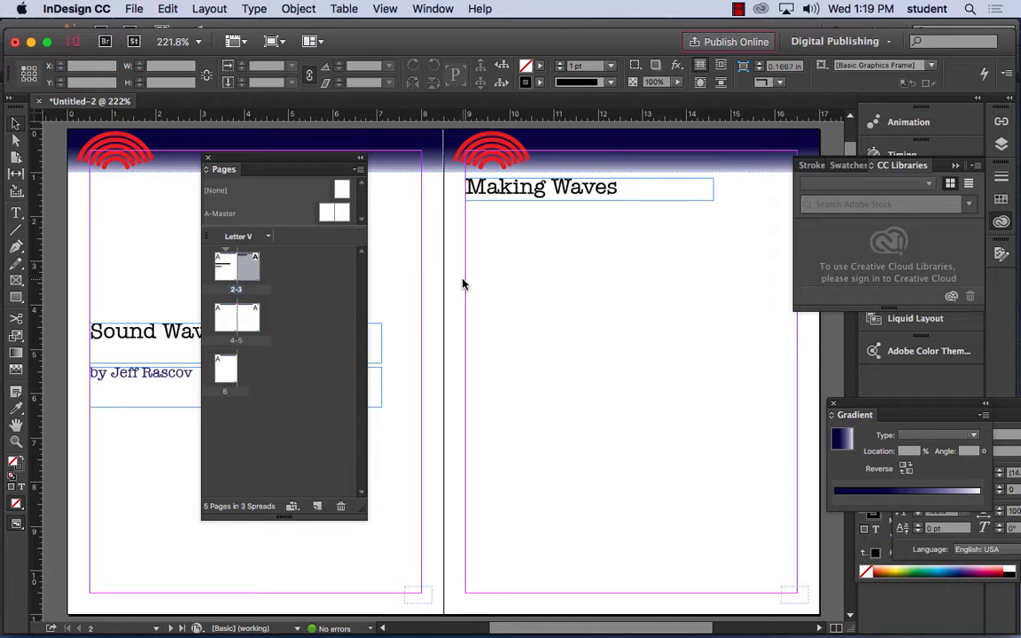
Switch to Firefox, open Google Images and search for "making waves"
mouse_move(189, 625)
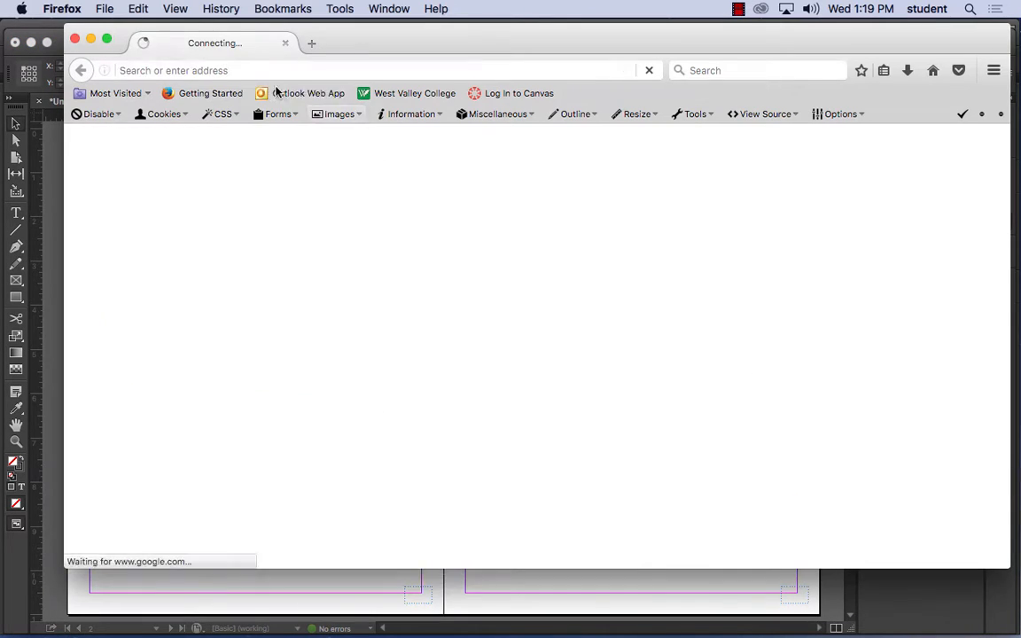
left_click(264, 70)
type("google.com")
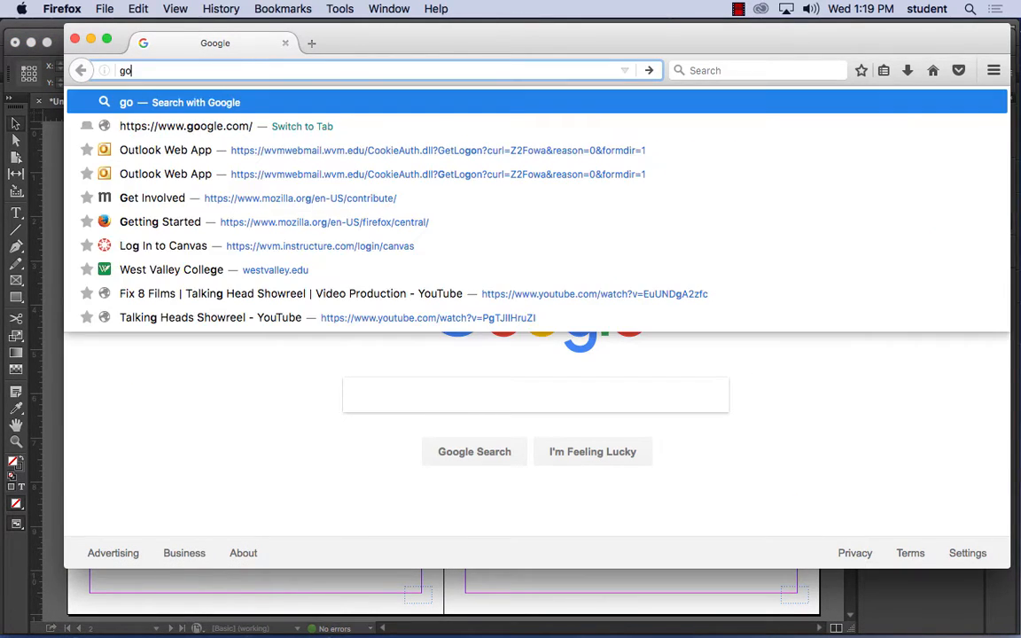
key("Return")
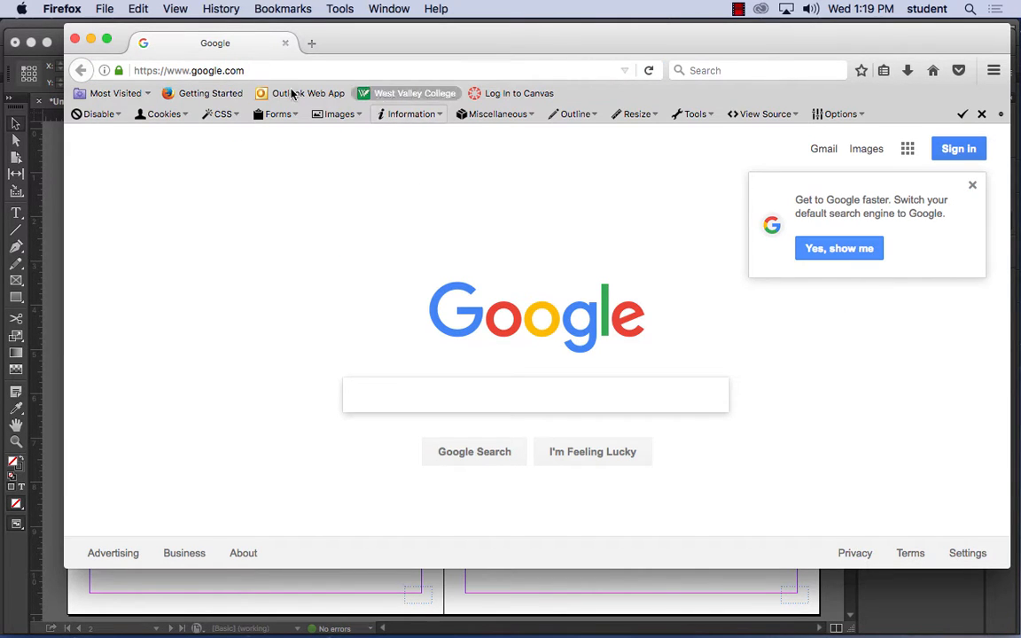
left_click(873, 150)
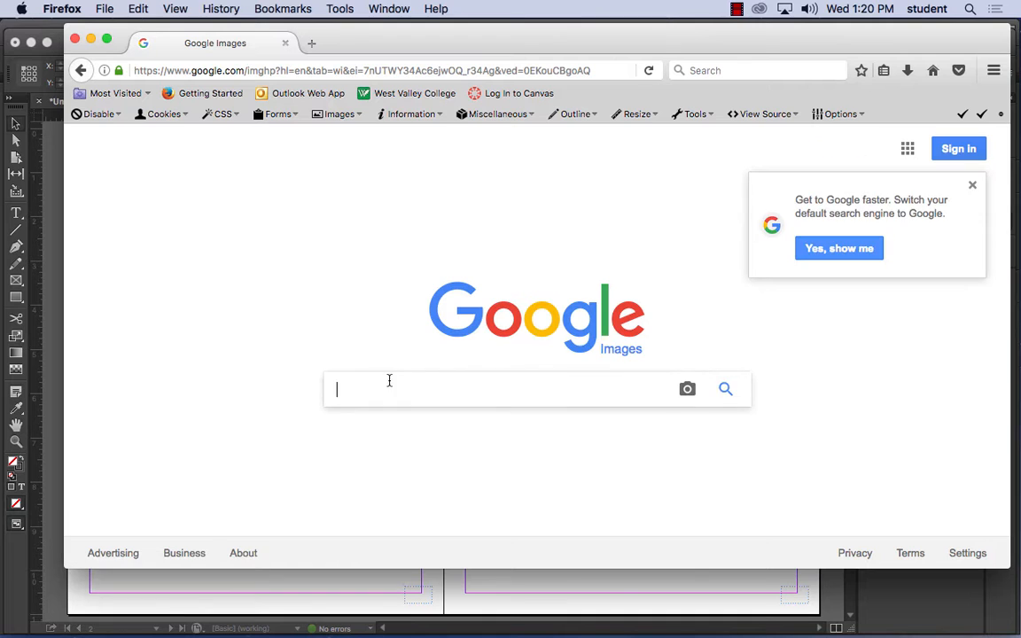
type("making waves")
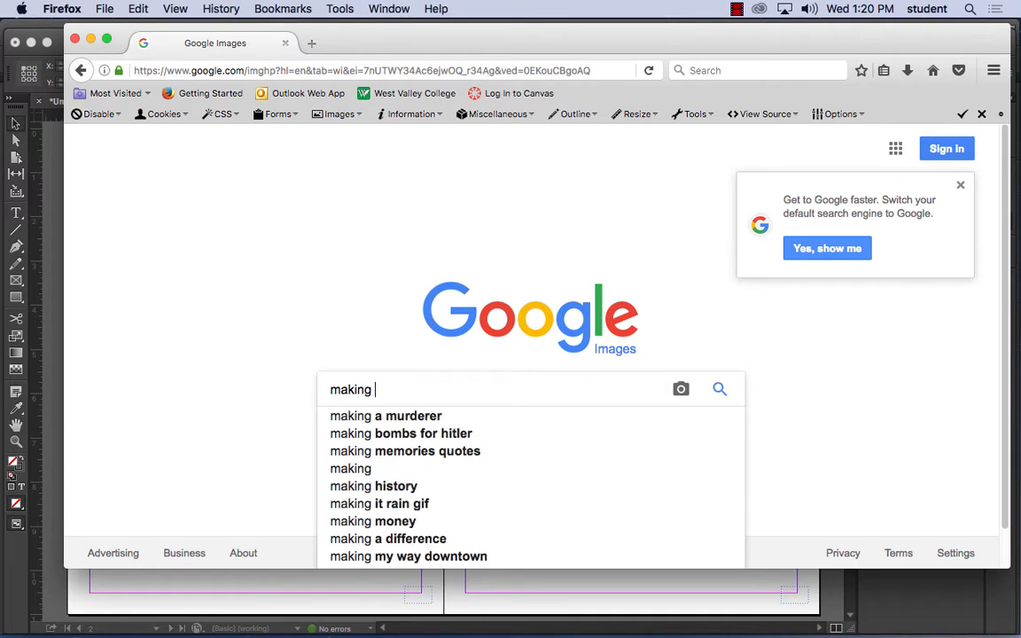
left_click(720, 389)
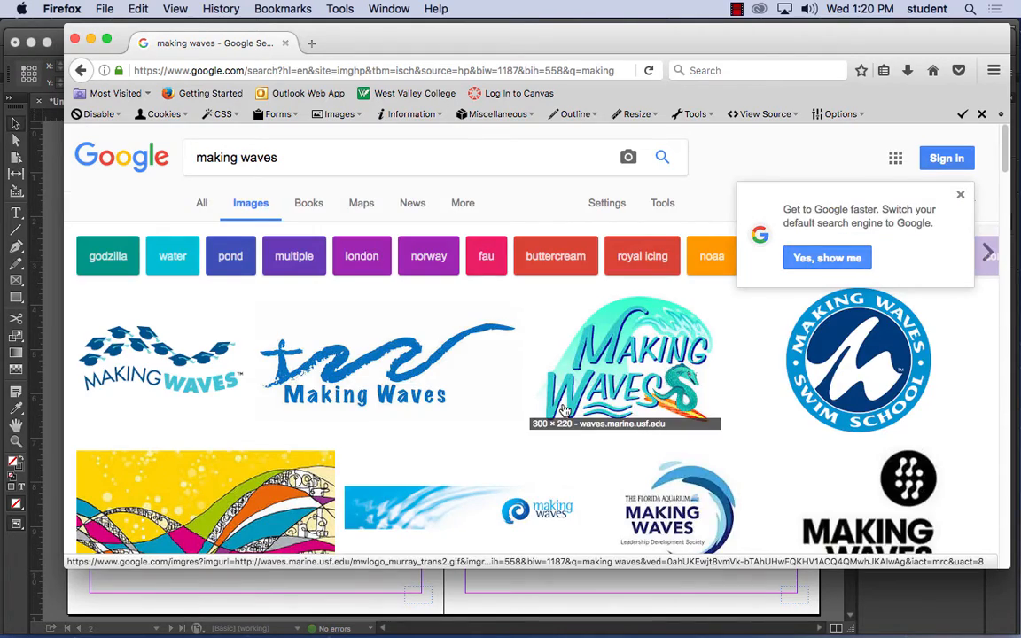
Browse the image results and refine the search to "making sound waves"
scroll(449, 390, "down", 15)
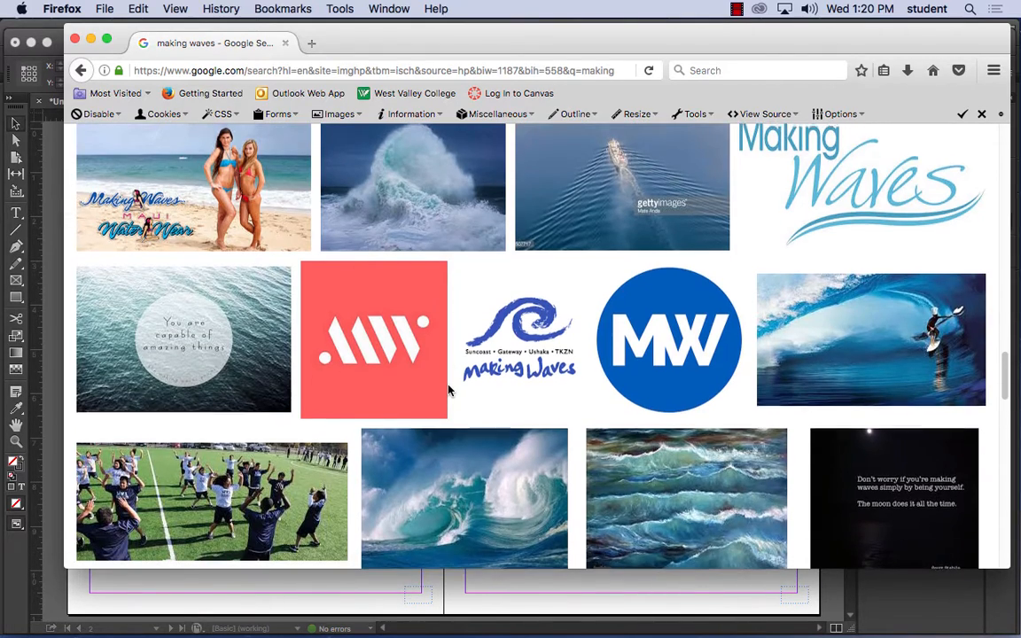
scroll(449, 390, "down", 5)
scroll(449, 391, "up", 20)
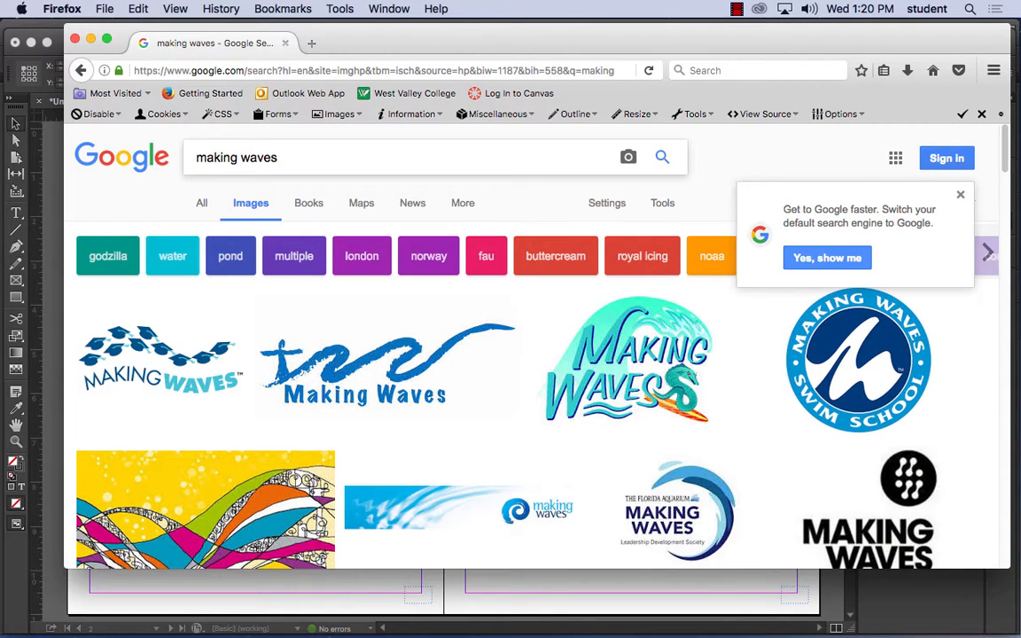
type("sound")
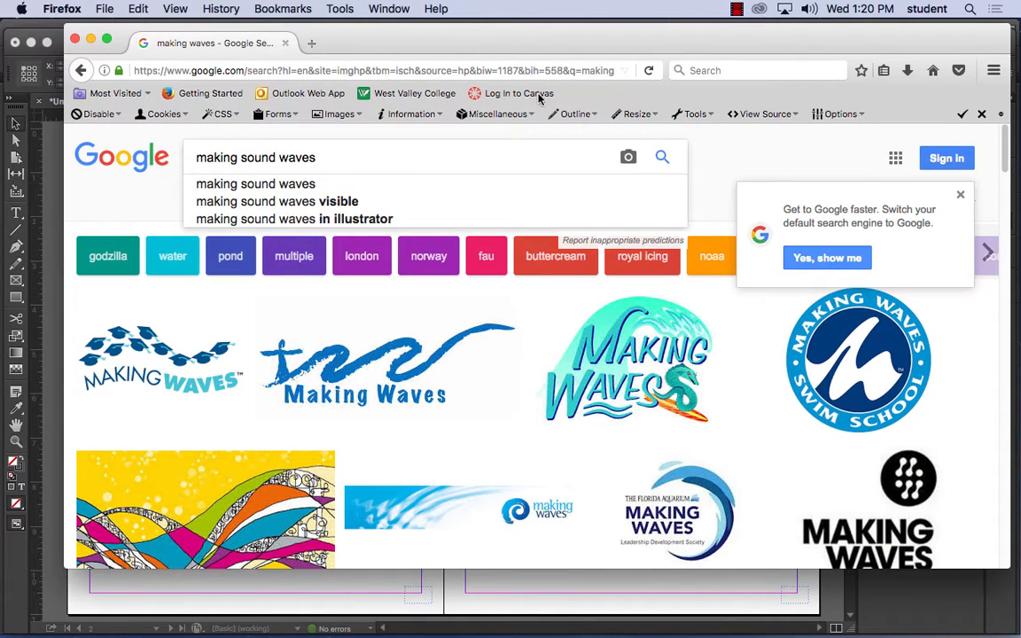
left_click(662, 156)
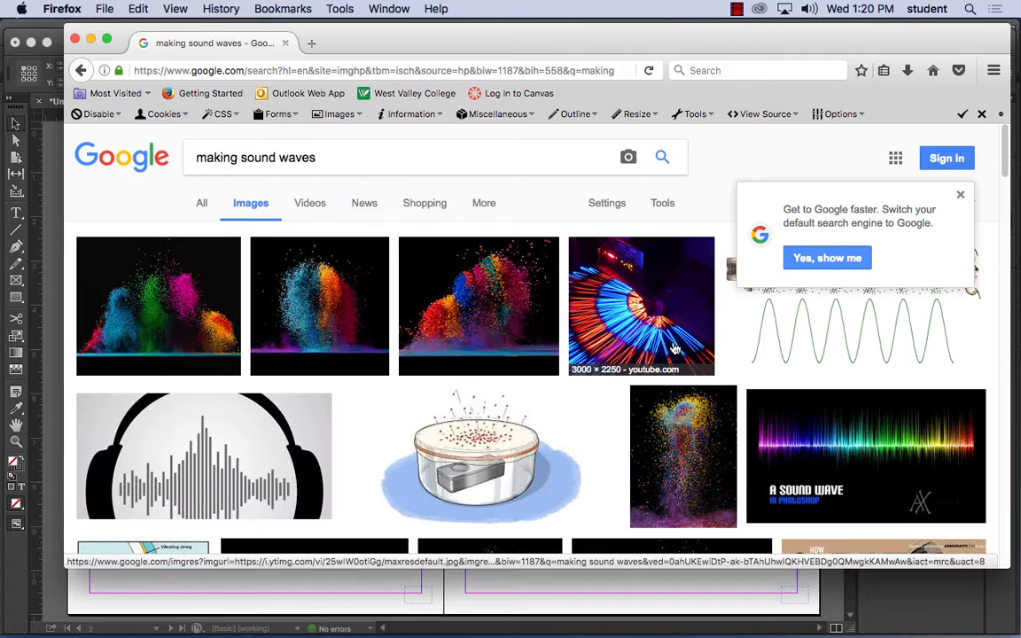
Preview the first colored-powder image in the results, closing any extra browser tab it opens
left_click(164, 311)
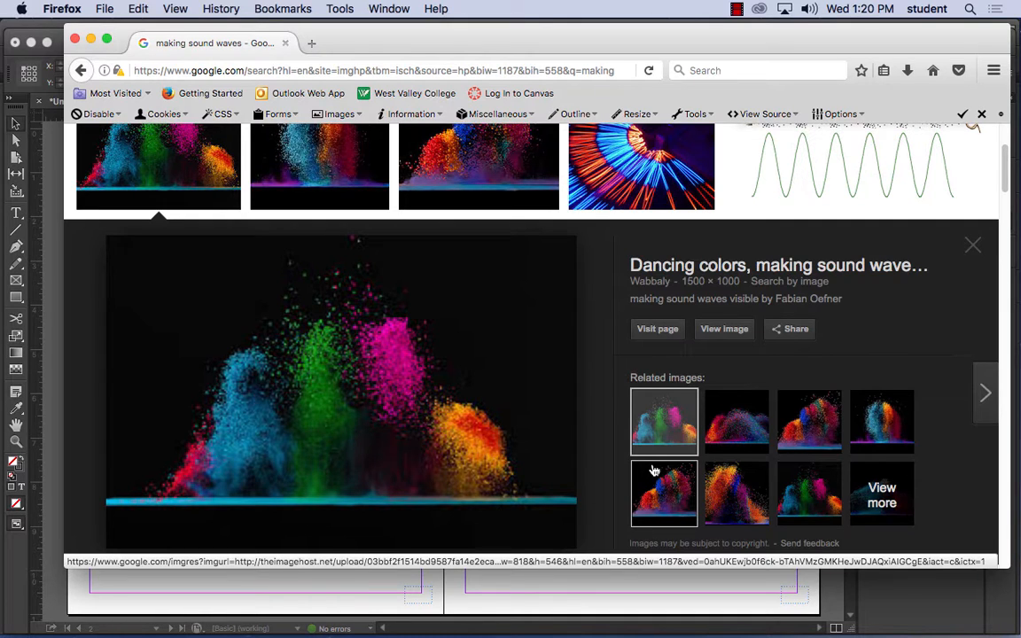
left_click(364, 416)
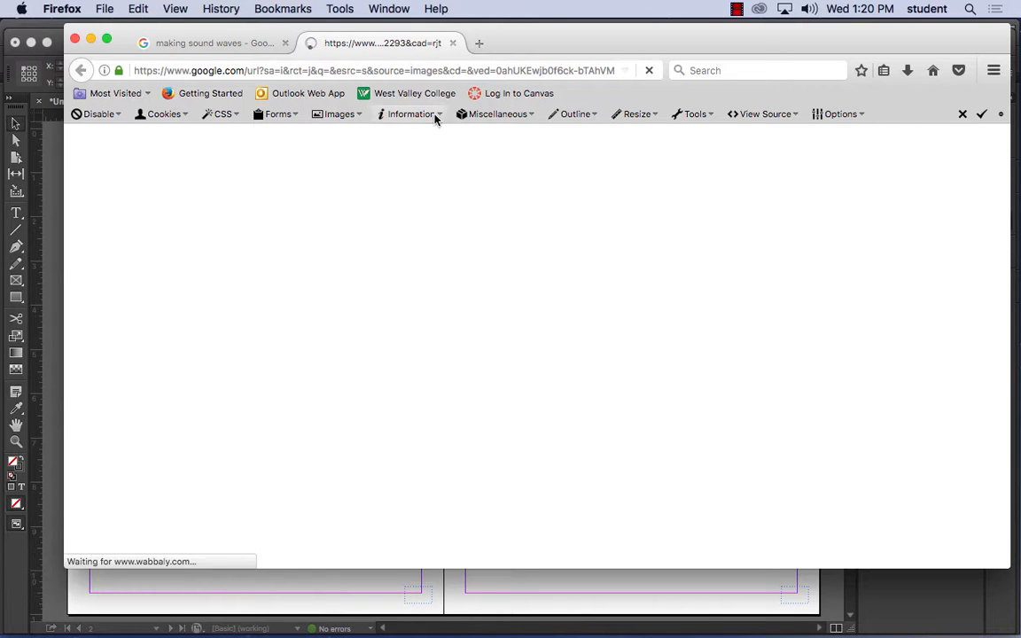
left_click(453, 43)
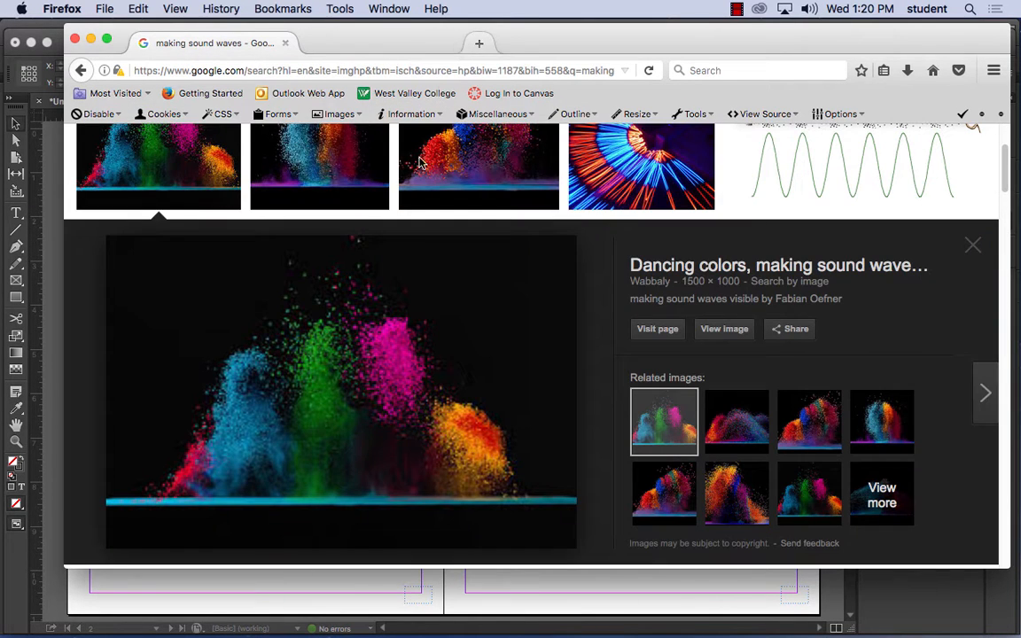
scroll(399, 371, "up", 3)
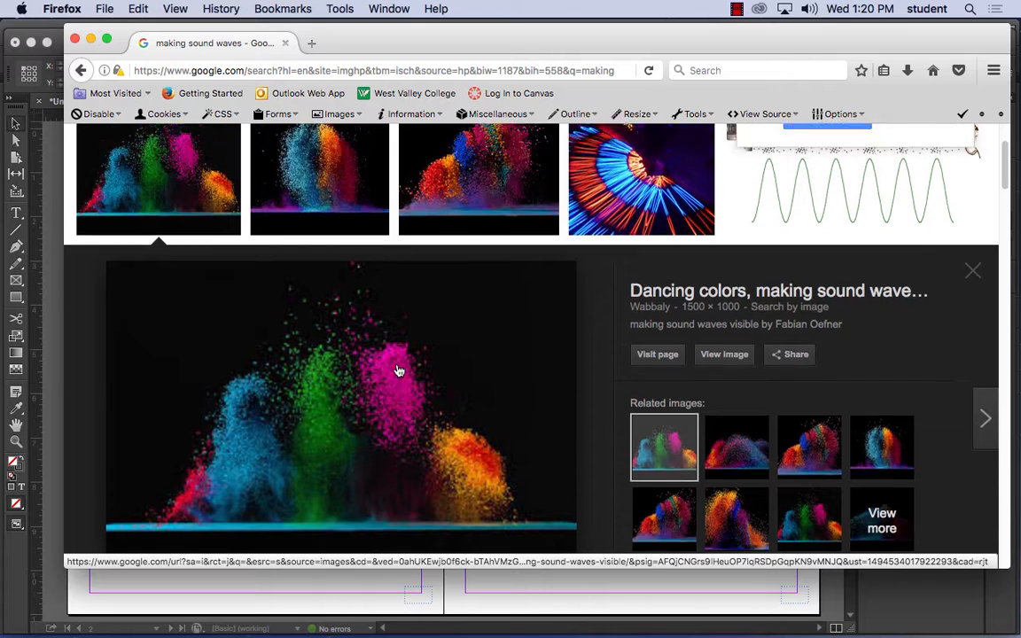
left_click(303, 298)
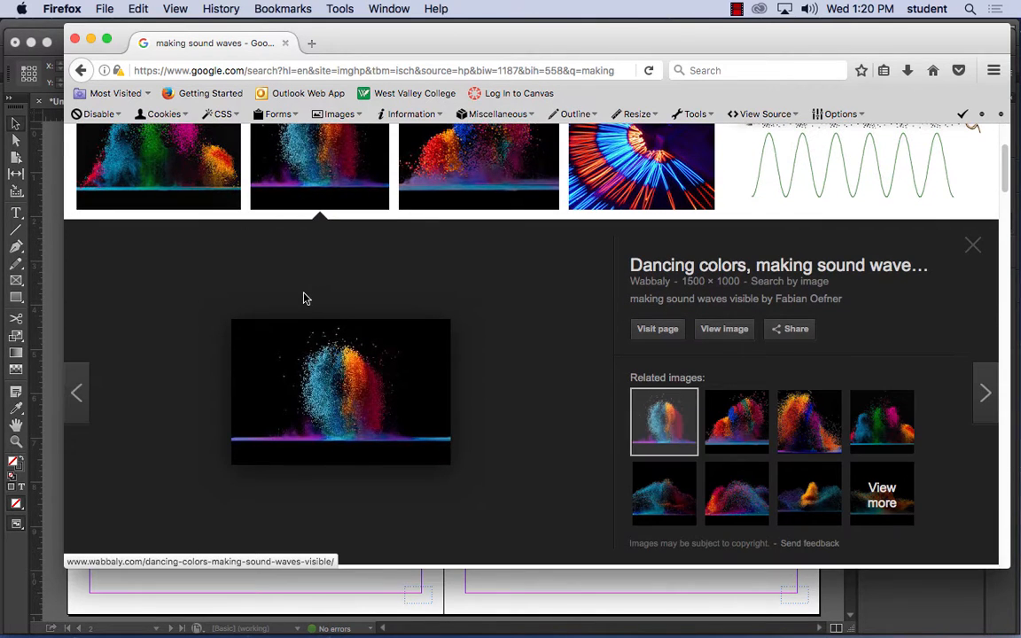
right_click(348, 379)
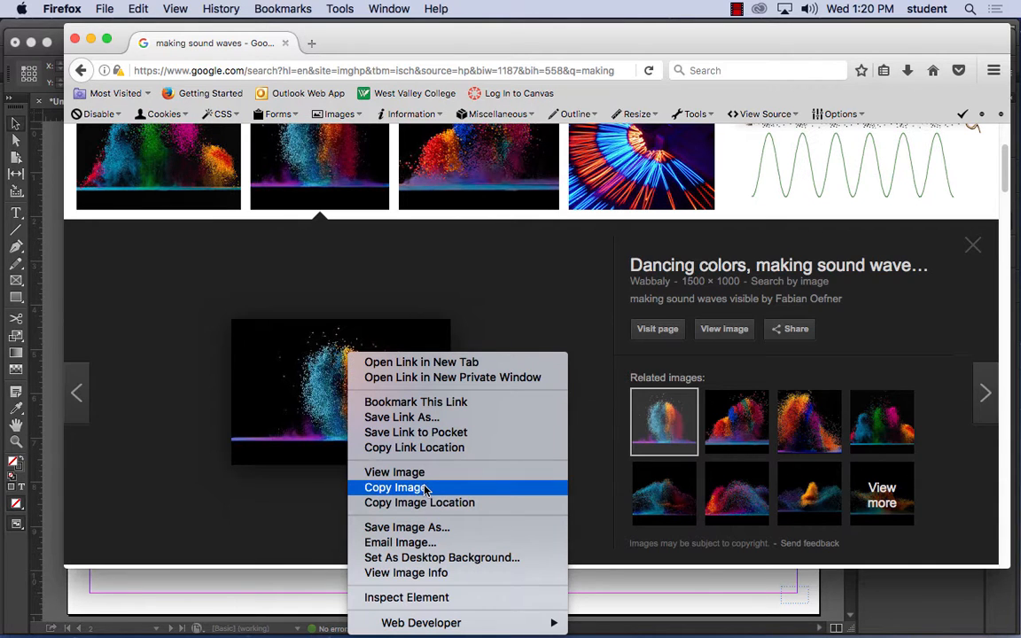
left_click(417, 527)
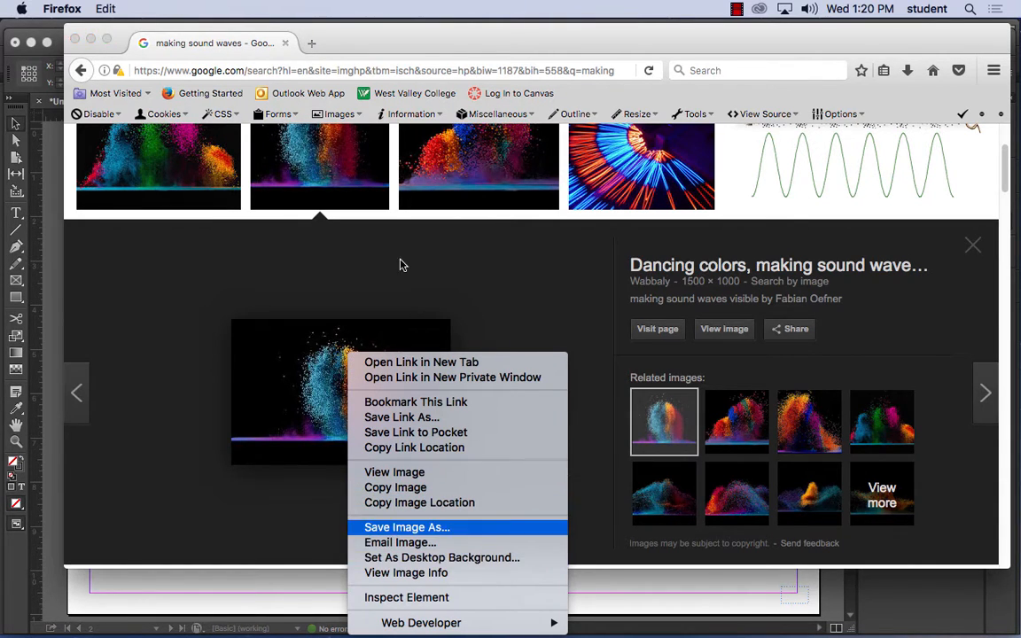
left_click(266, 206)
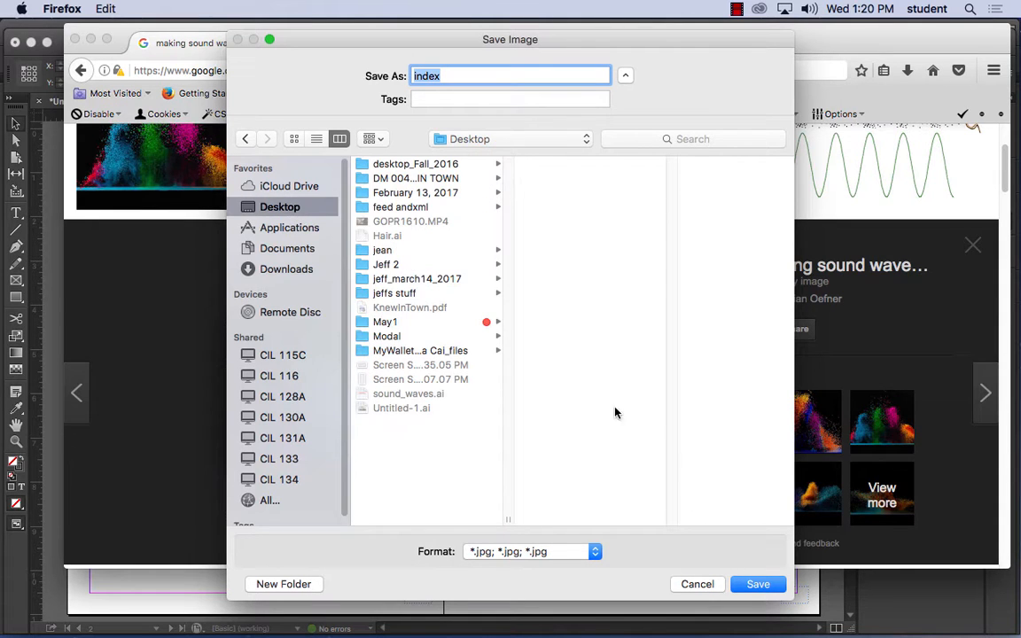
left_click(697, 584)
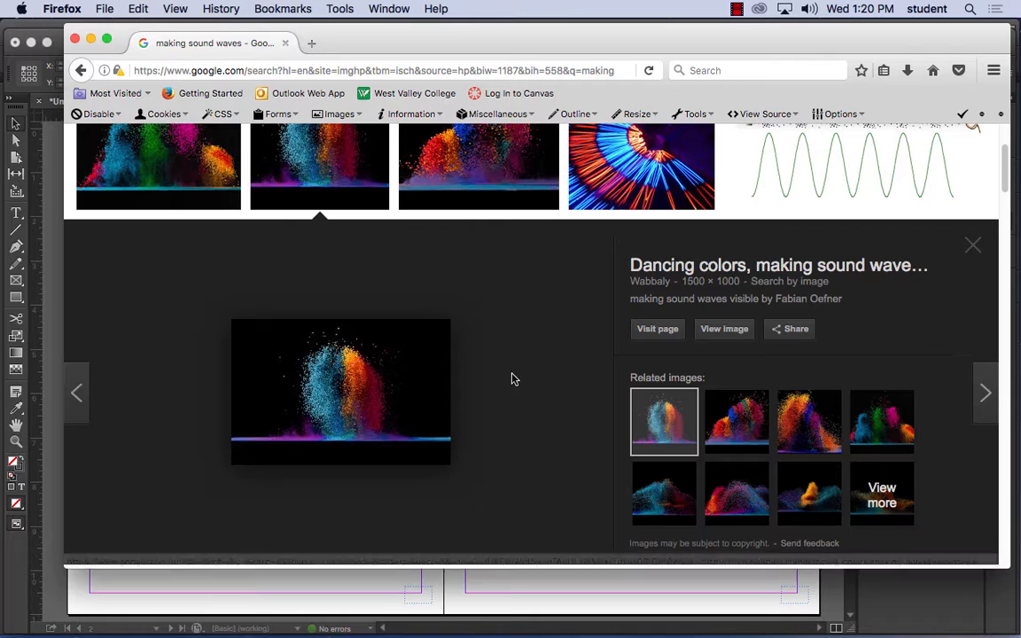
Preview the red-and-blue light pattern image in the results and save it to the Desktop as maxresdefault.jpg
scroll(512, 380, "up", 2)
left_click(574, 218)
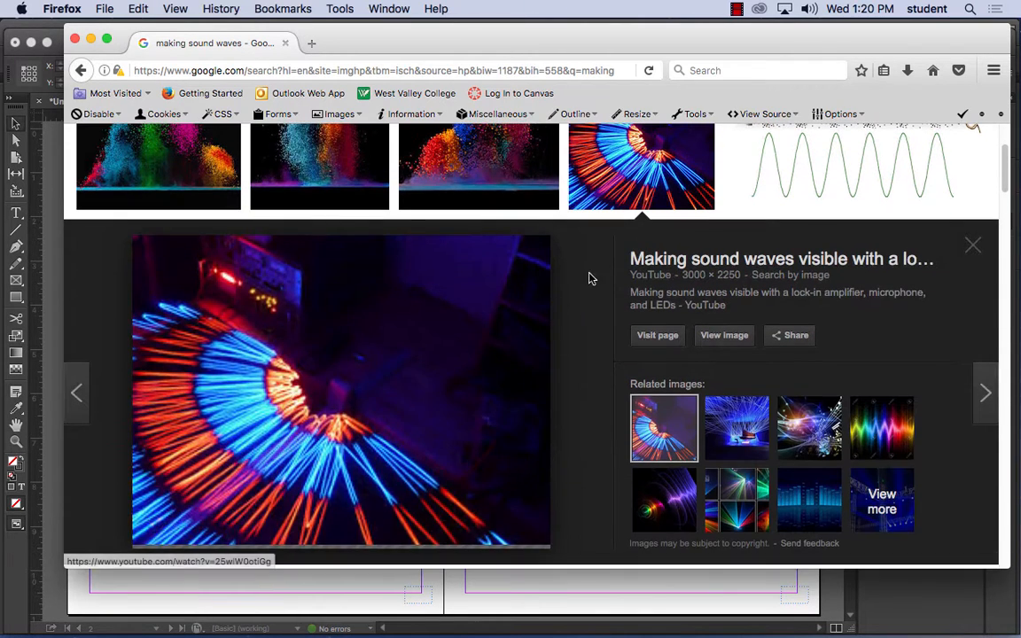
right_click(332, 381)
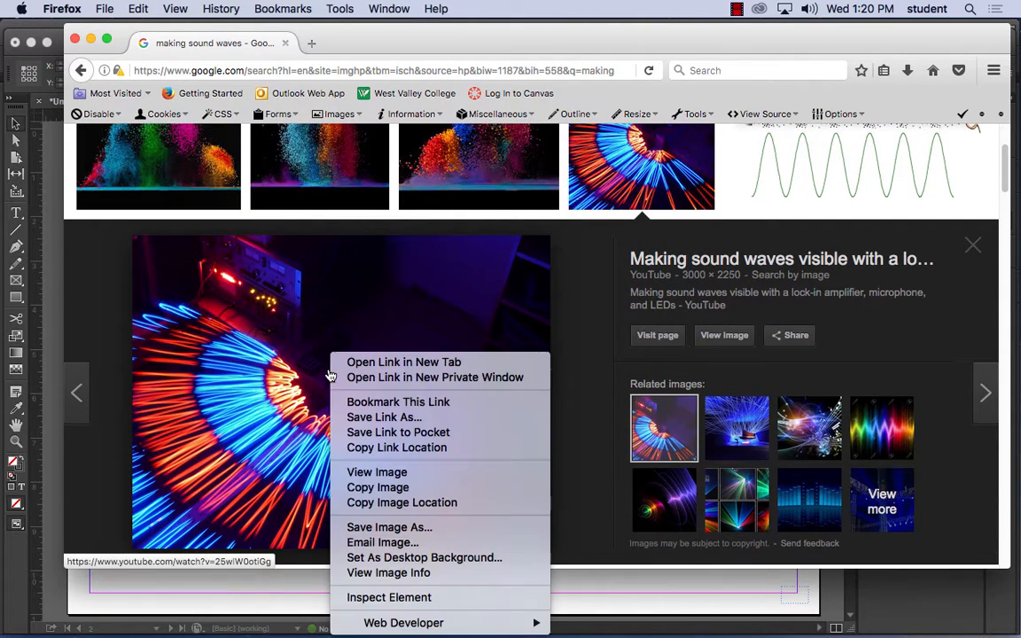
left_click(405, 529)
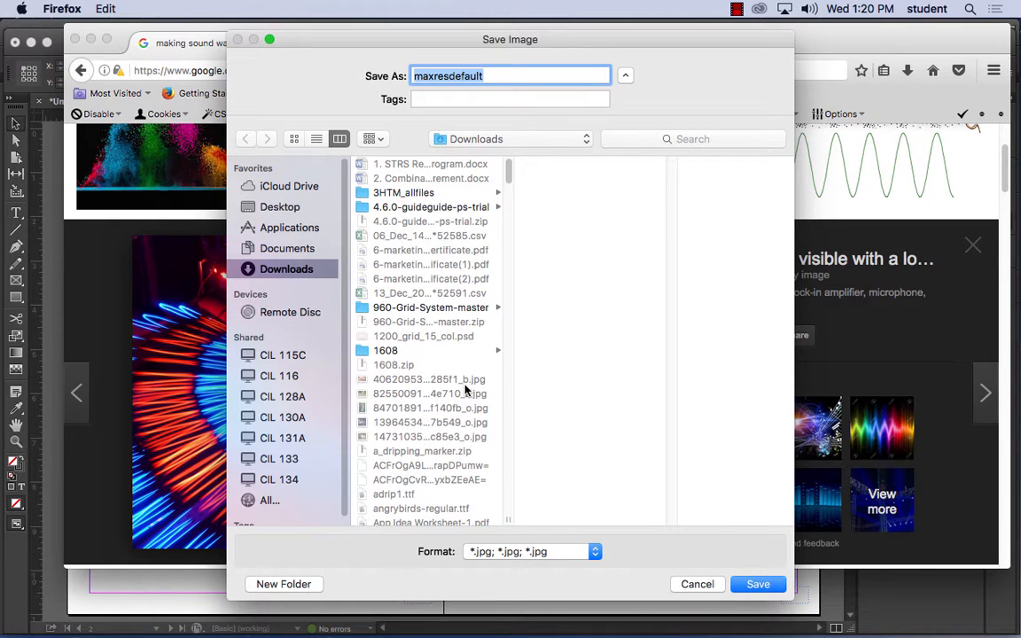
left_click(498, 75)
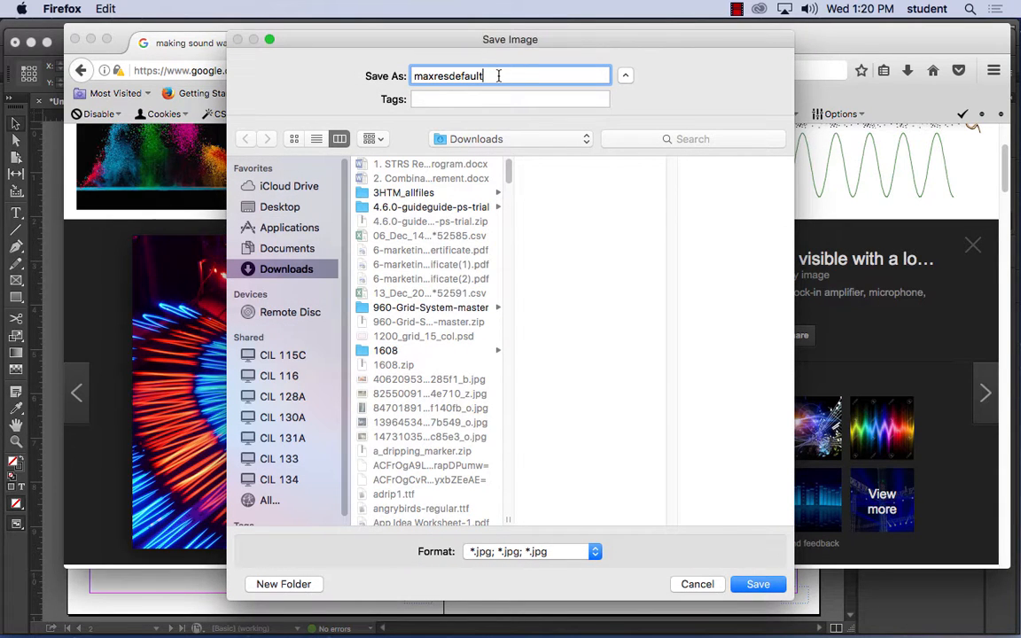
type(".jpg")
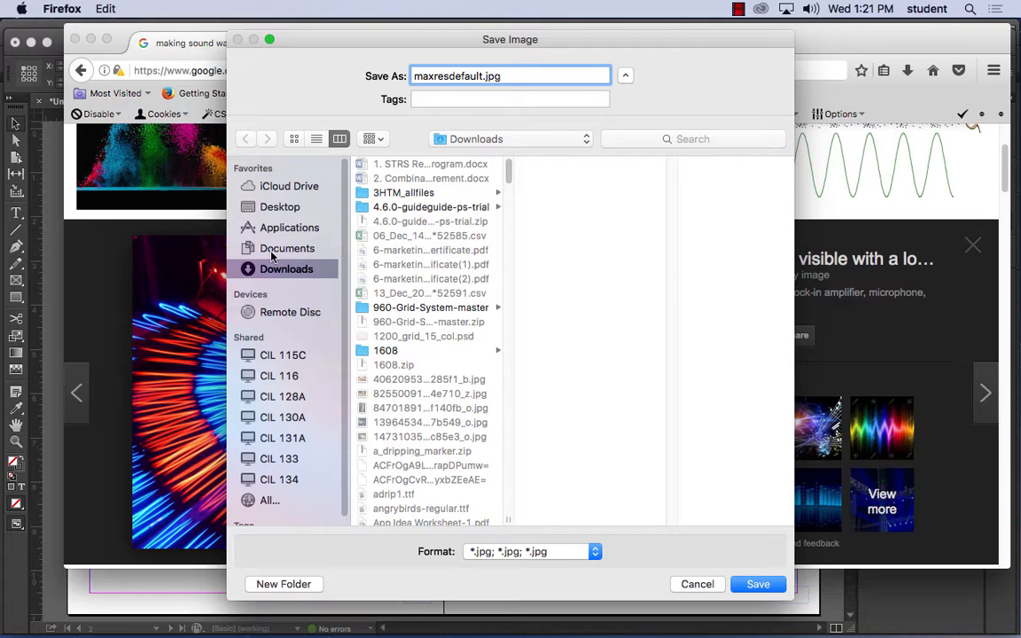
left_click(279, 208)
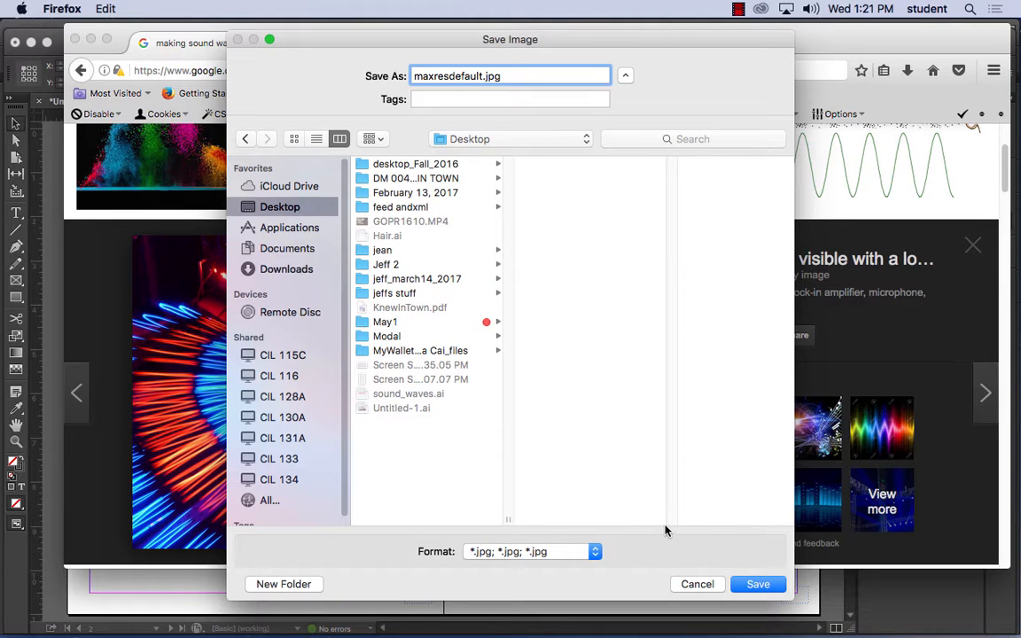
left_click(782, 584)
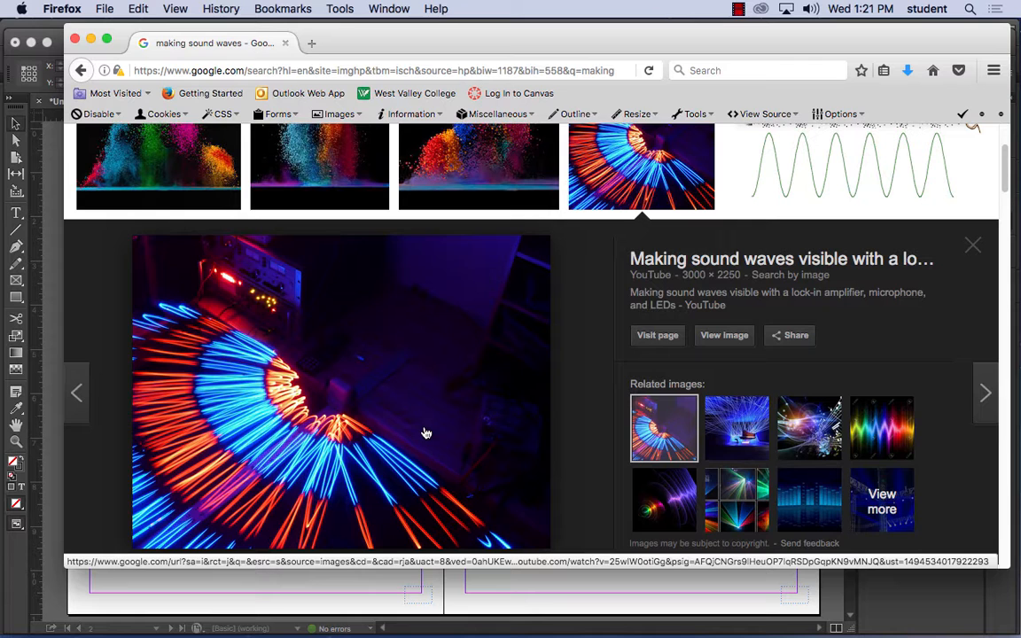
Copy the previewed light pattern image from the browser and paste it into the InDesign document
right_click(299, 353)
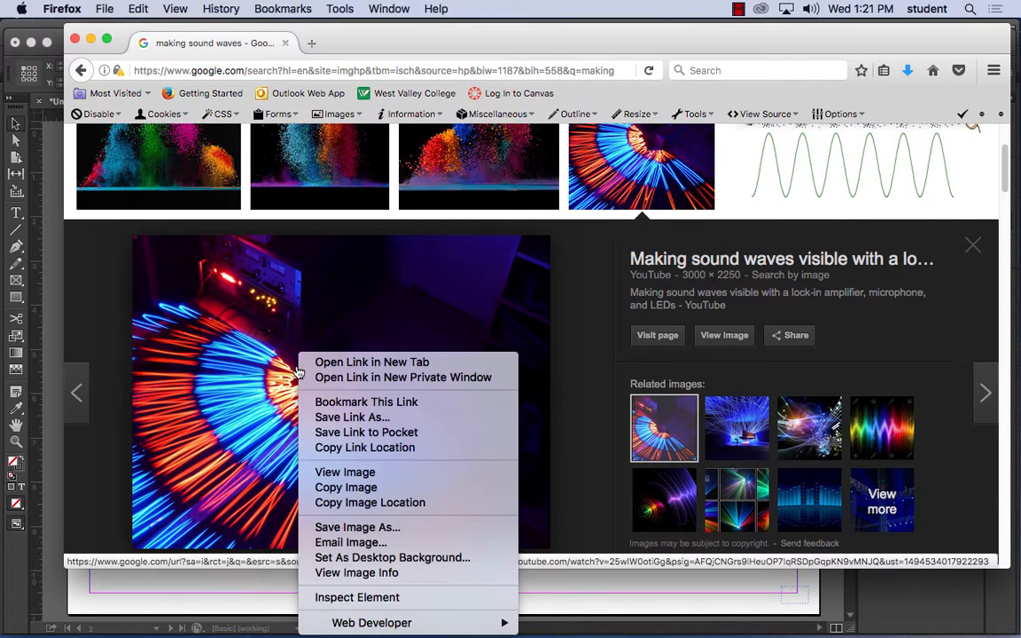
left_click(369, 501)
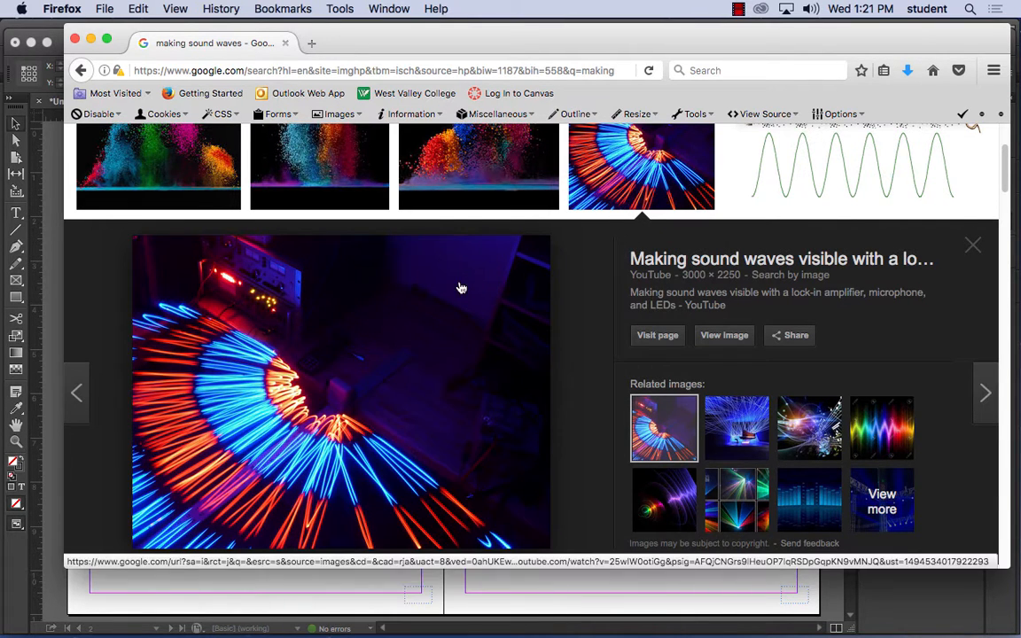
left_click(510, 588)
left_click(167, 8)
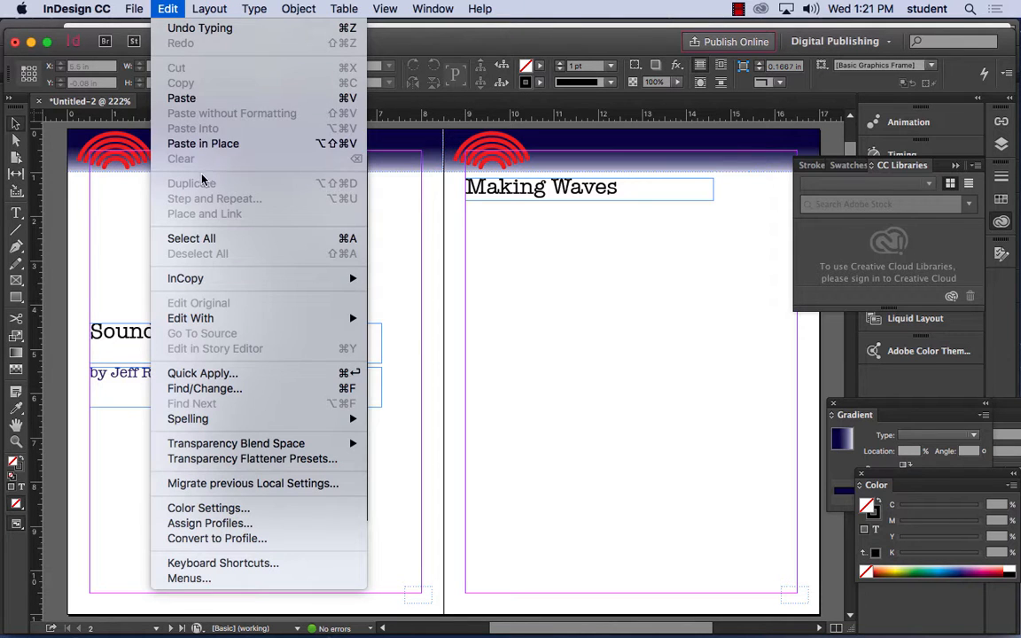
left_click(200, 101)
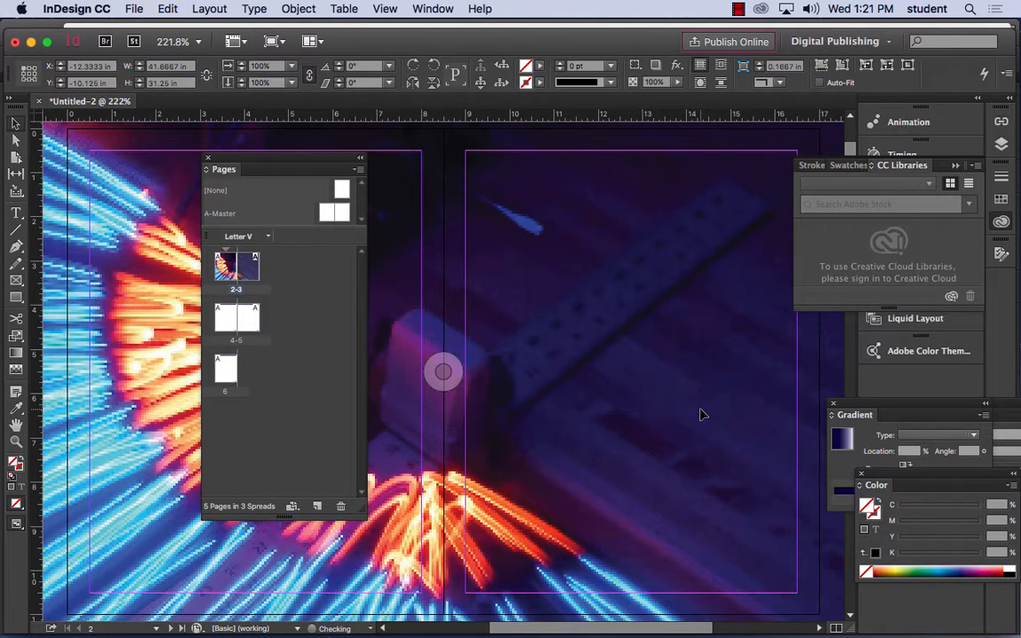
Shrink and reposition the pasted image at about 29.6 by 22.2 in, and delete it from the document
key("super+minus")
key("super+minus")
key("super+minus")
key("super+minus")
key("super+minus")
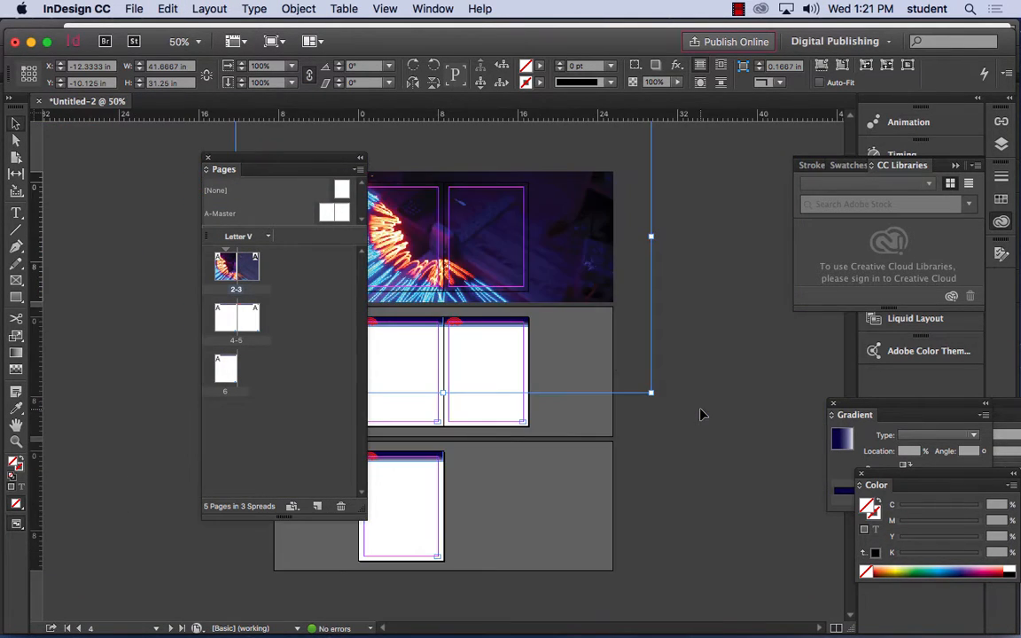
left_click_drag(302, 160, 793, 406)
left_click_drag(652, 392, 531, 296)
left_click_drag(497, 257, 608, 323)
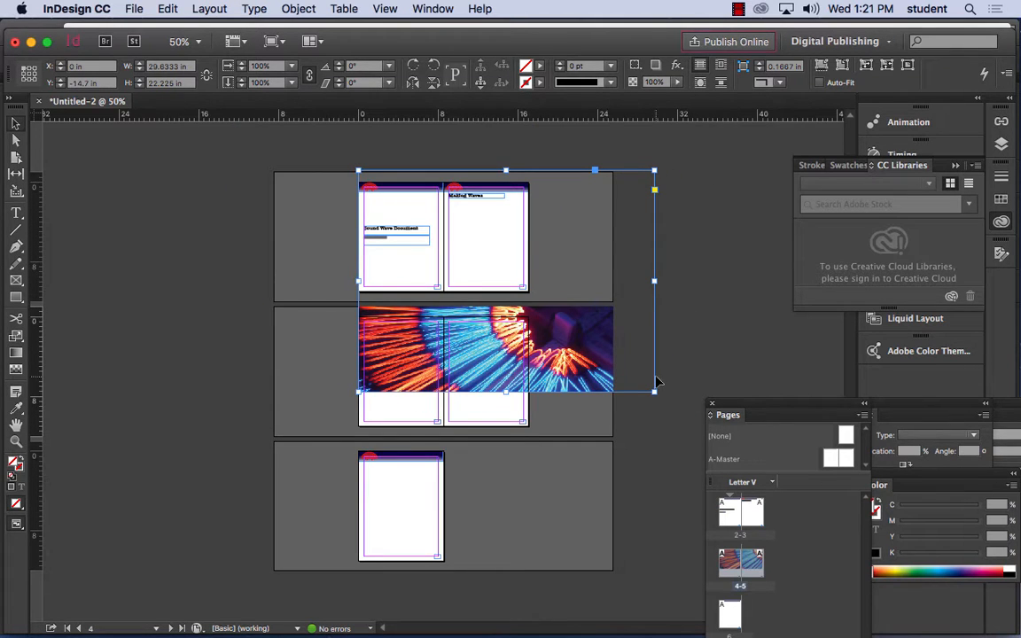
key("Delete")
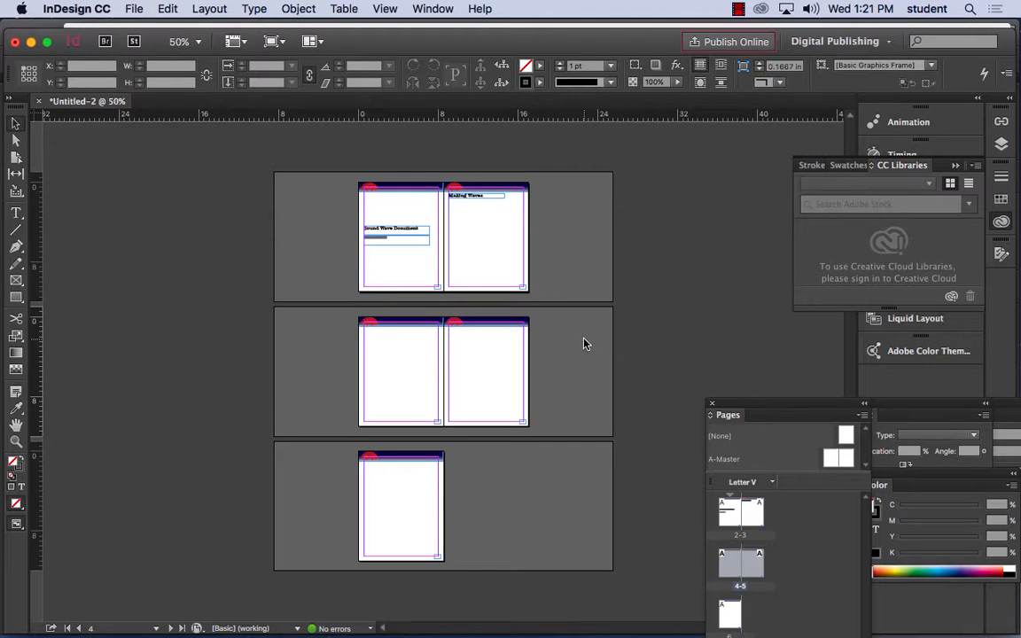
Draw a rectangular graphics frame about 3.125 by 2.125 in beneath the "Making Waves" title on page 3, aligned with the inner margin
key("super+equal")
key("super+equal")
key("super+equal")
key("super+equal")
key("super+equal")
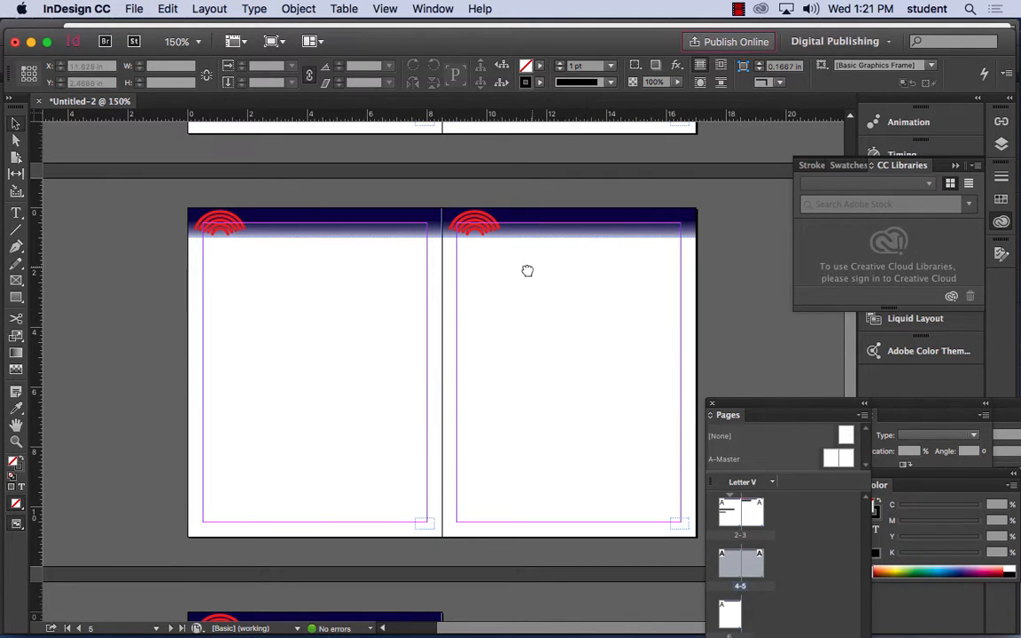
scroll(526, 269, "up", 6)
scroll(526, 268, "right", 2)
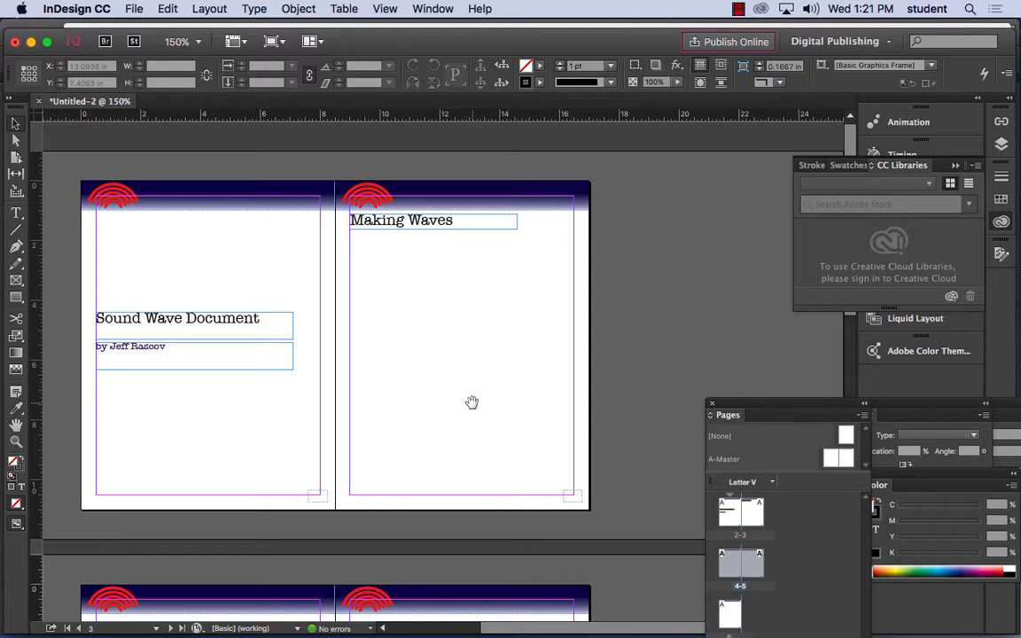
left_click(16, 281)
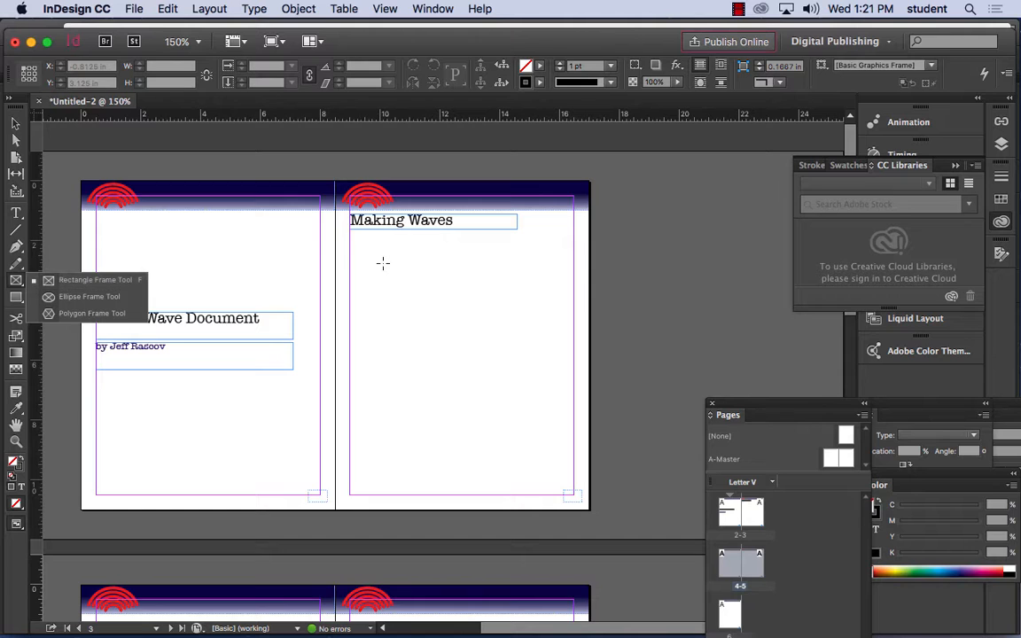
left_click_drag(350, 256, 445, 318)
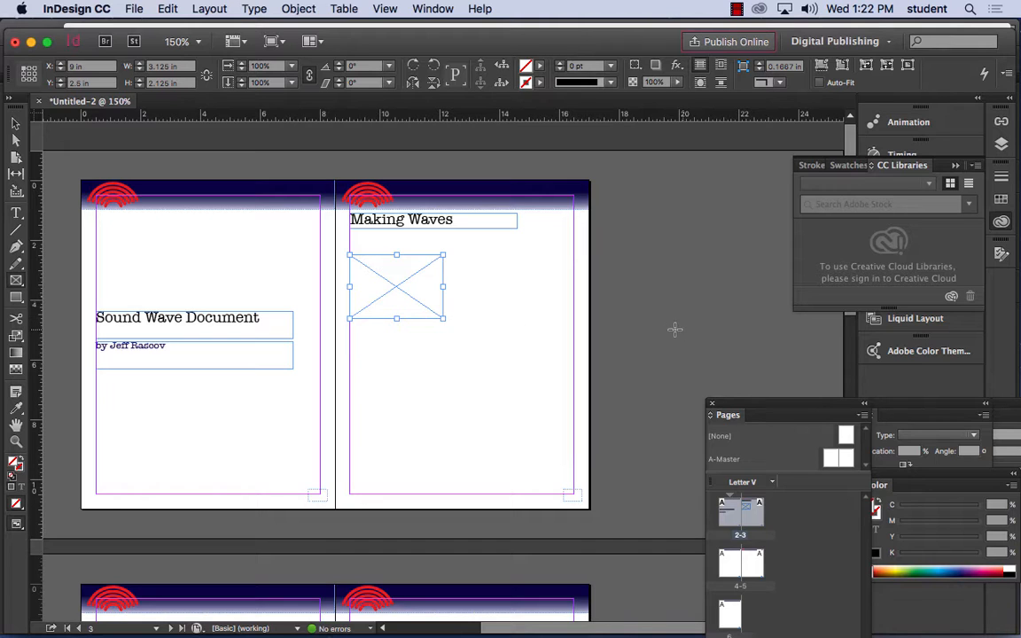
Place maxresdefault.jpg from the Desktop into the empty frame on page 3
left_click(169, 9)
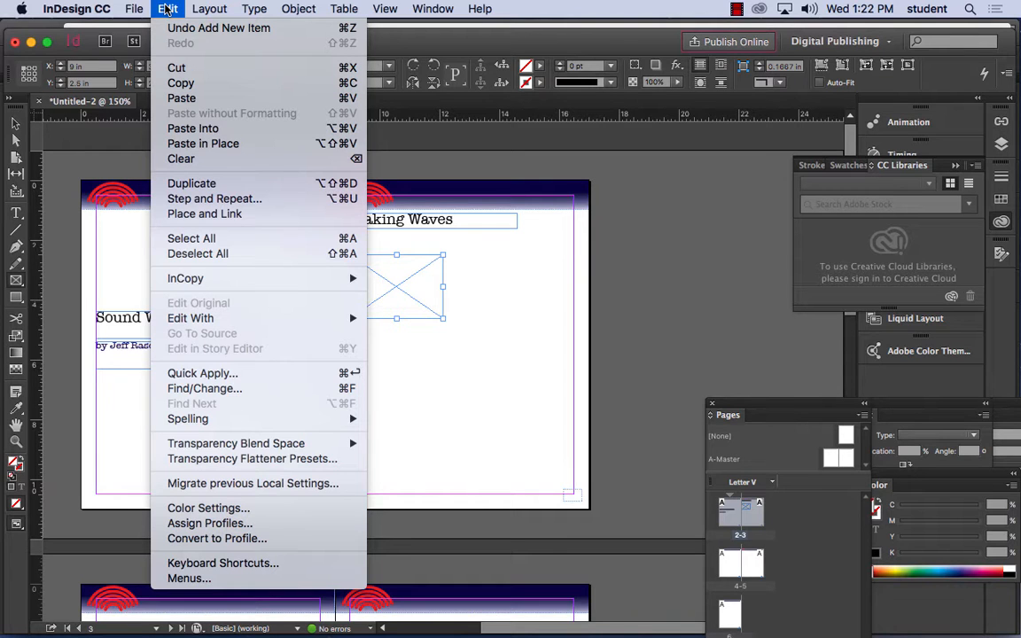
mouse_move(134, 9)
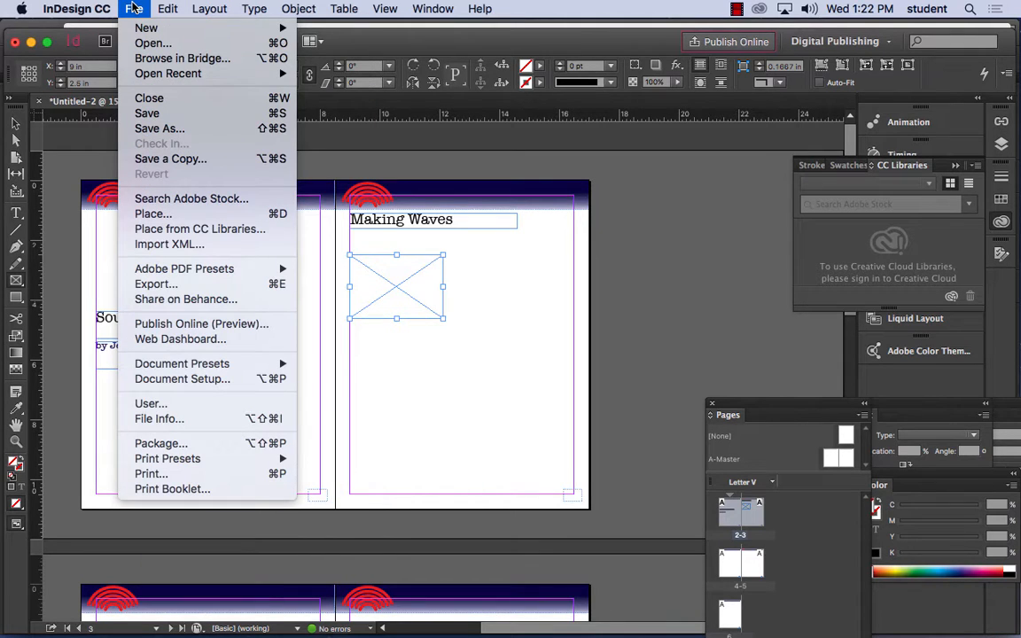
left_click(174, 215)
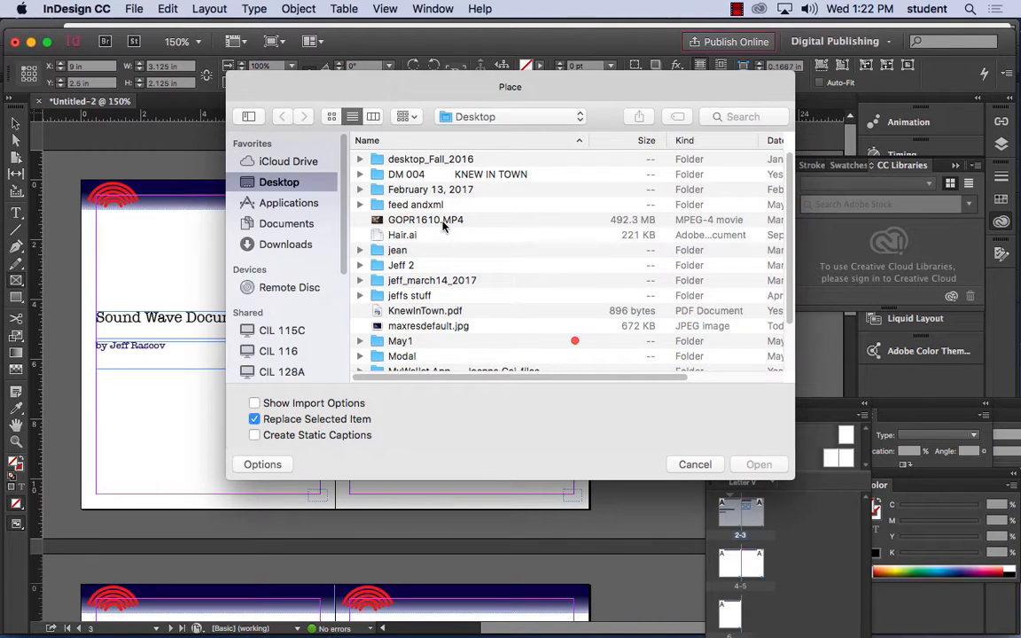
scroll(443, 227, "down", 3)
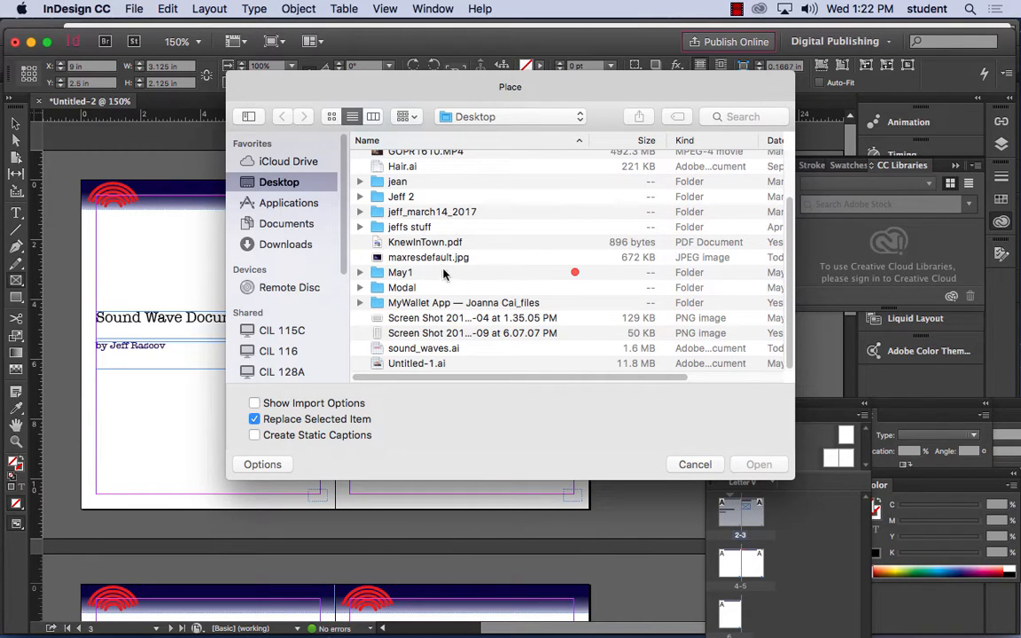
left_click(434, 258)
left_click(758, 465)
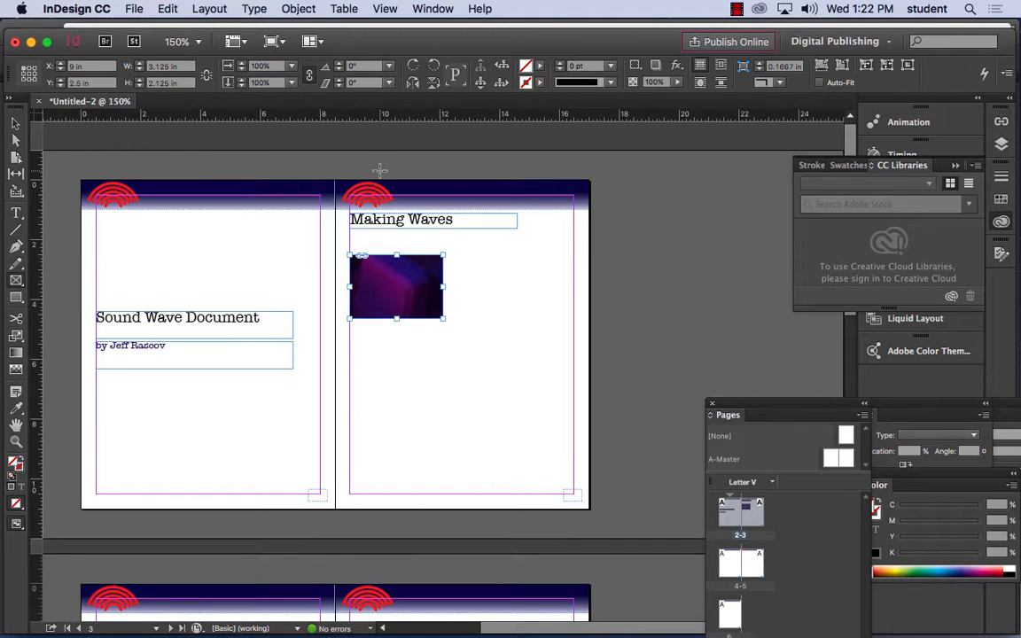
Open the Transform panel, reposition it beside the page spread, and close it
left_click(440, 7)
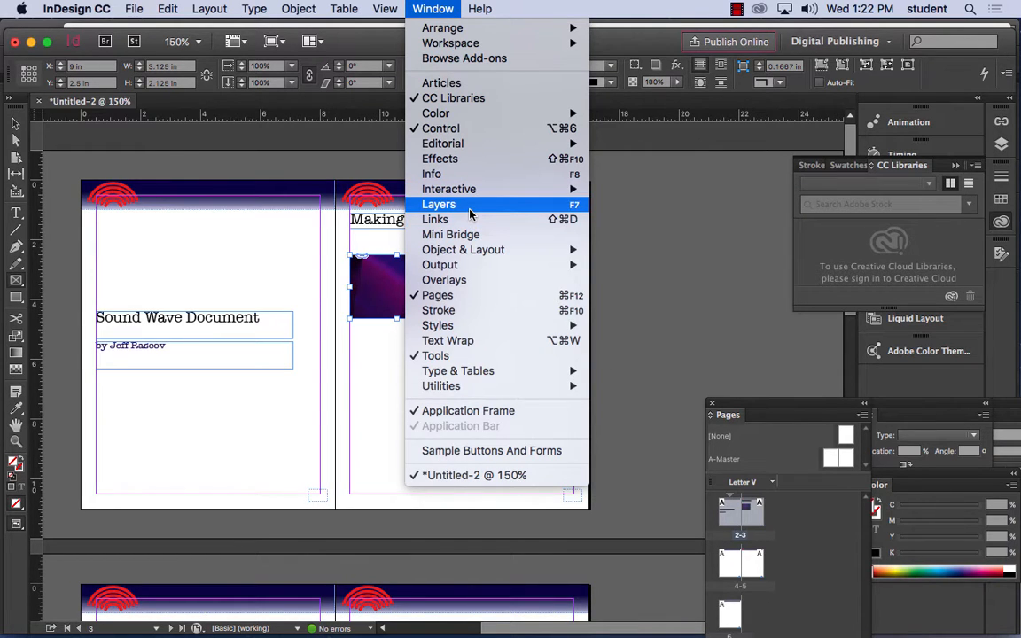
mouse_move(554, 249)
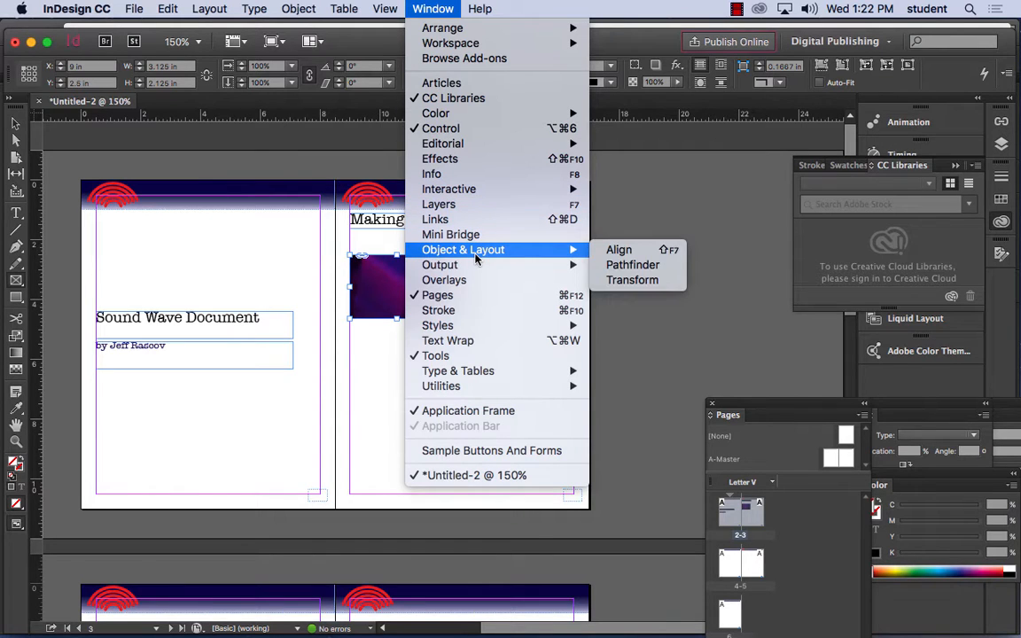
left_click(625, 281)
left_click_drag(581, 330, 724, 238)
left_click(641, 234)
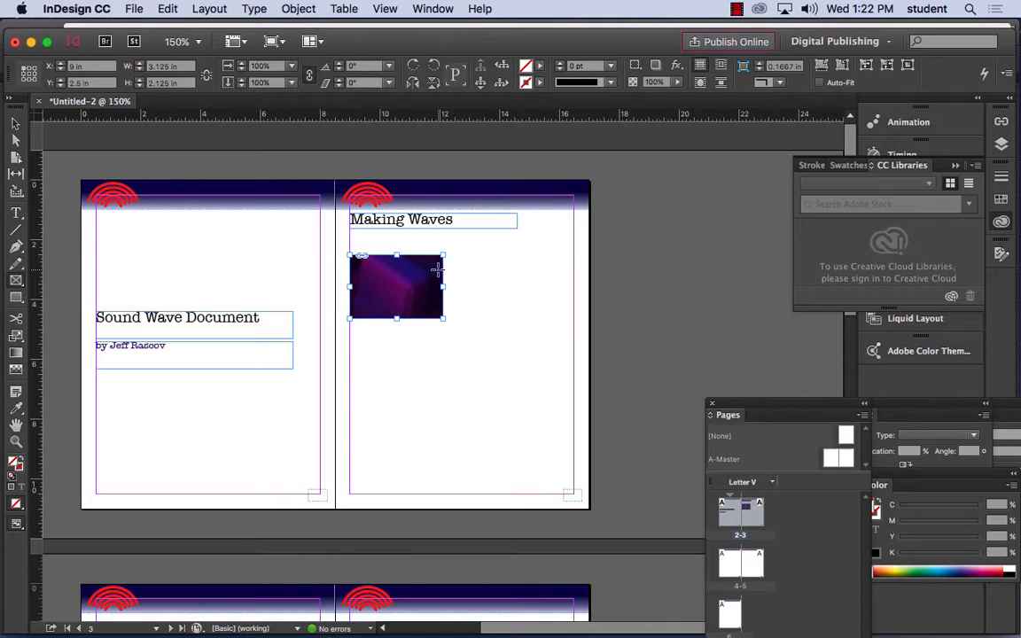
left_click(428, 8)
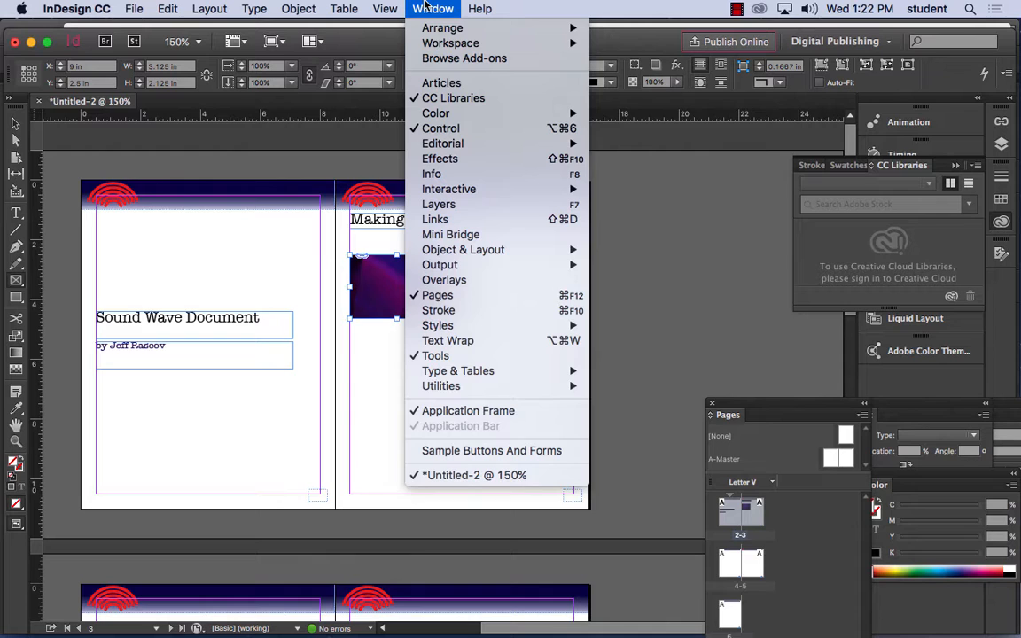
mouse_move(459, 147)
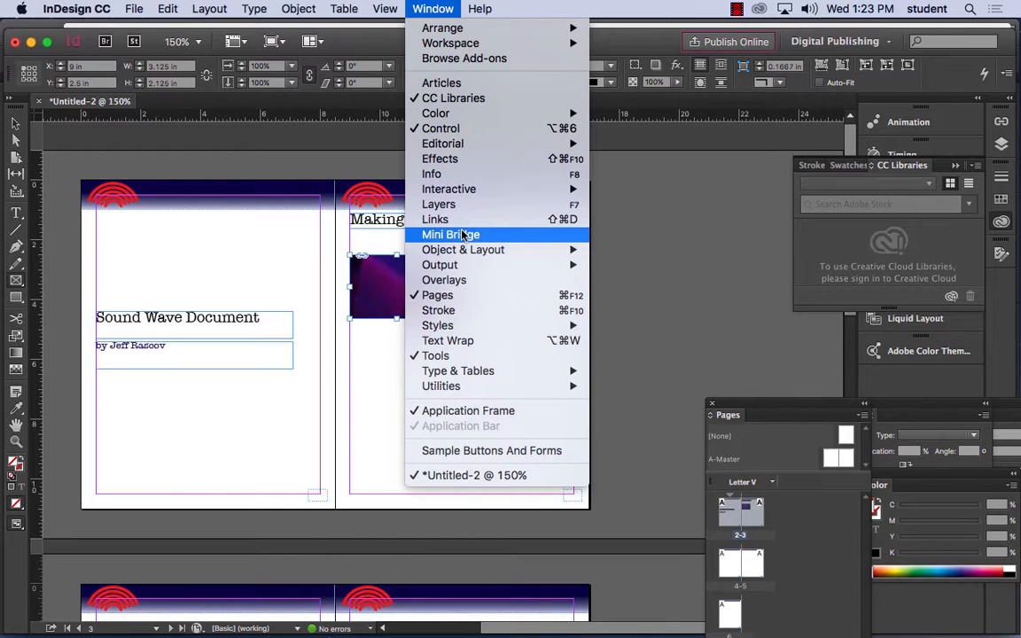
mouse_move(463, 255)
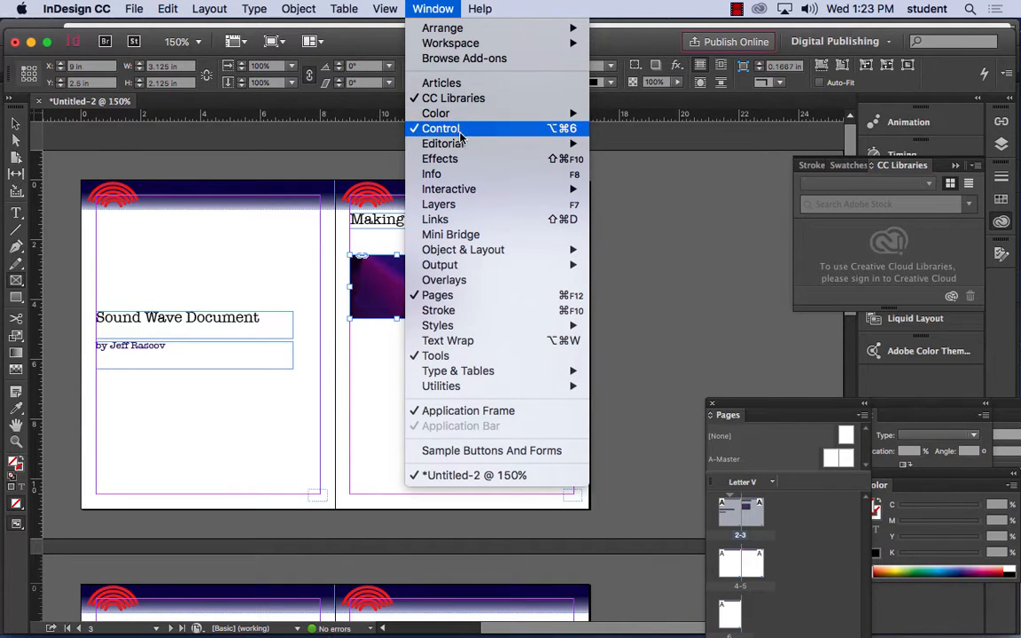
left_click(461, 174)
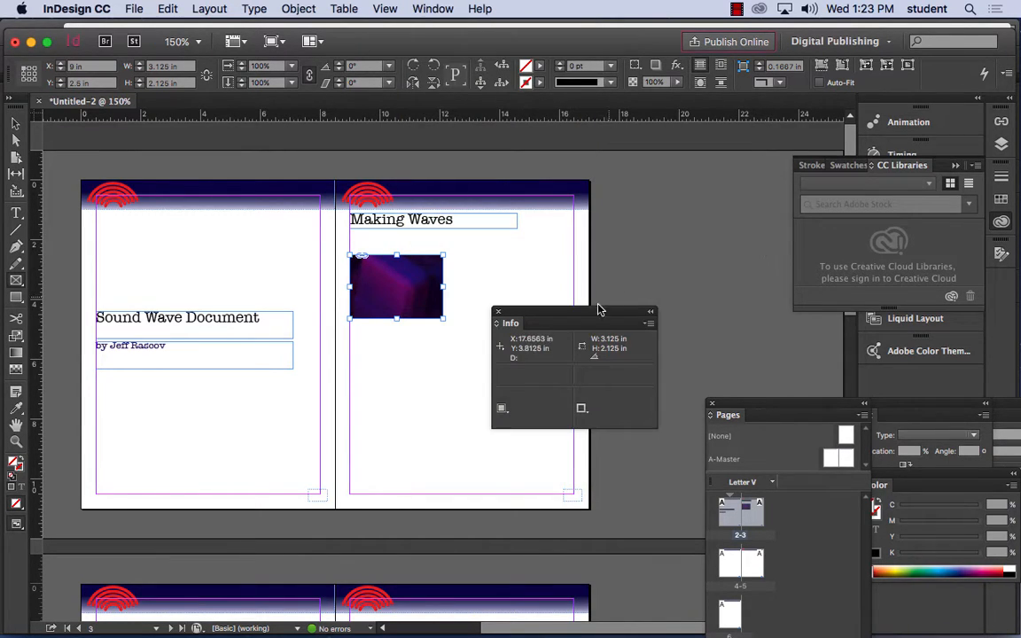
left_click_drag(528, 317, 665, 220)
left_click(635, 210)
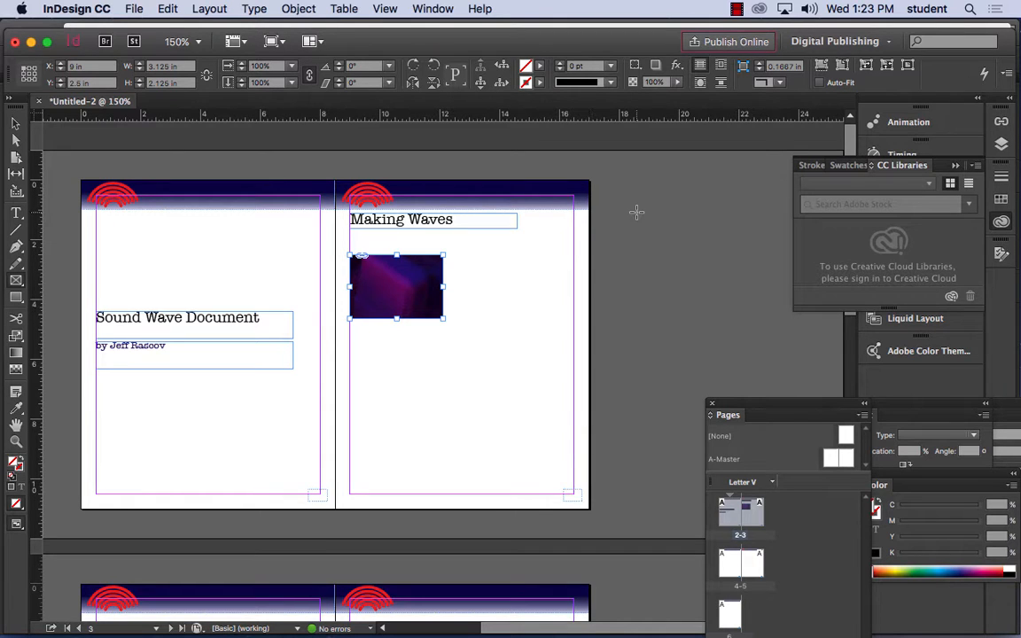
Apply the Scale tool to the selected image at 100% with the preview on
double_click(15, 337)
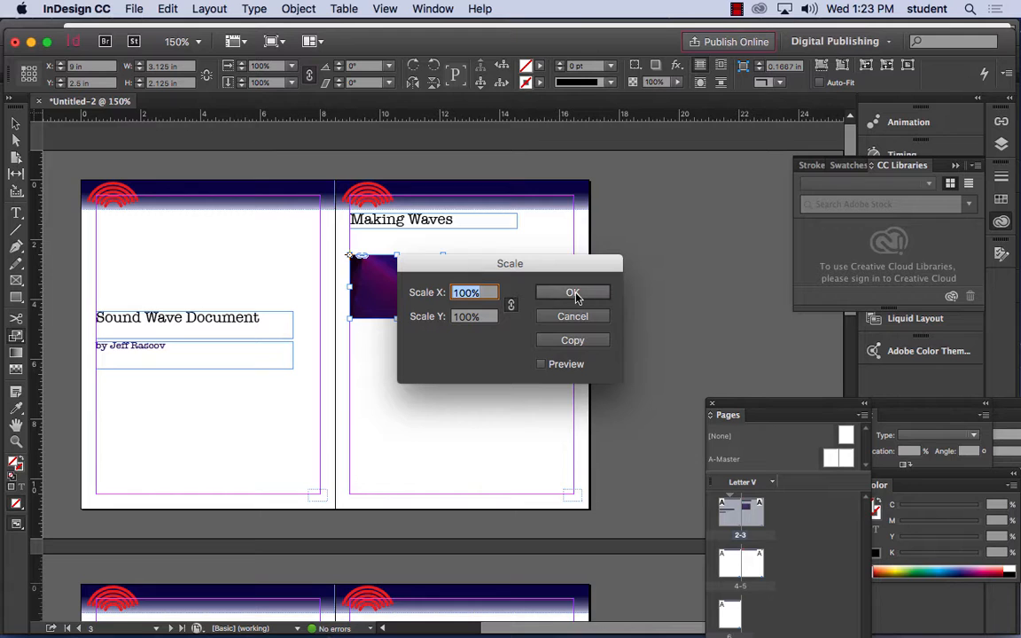
left_click(541, 364)
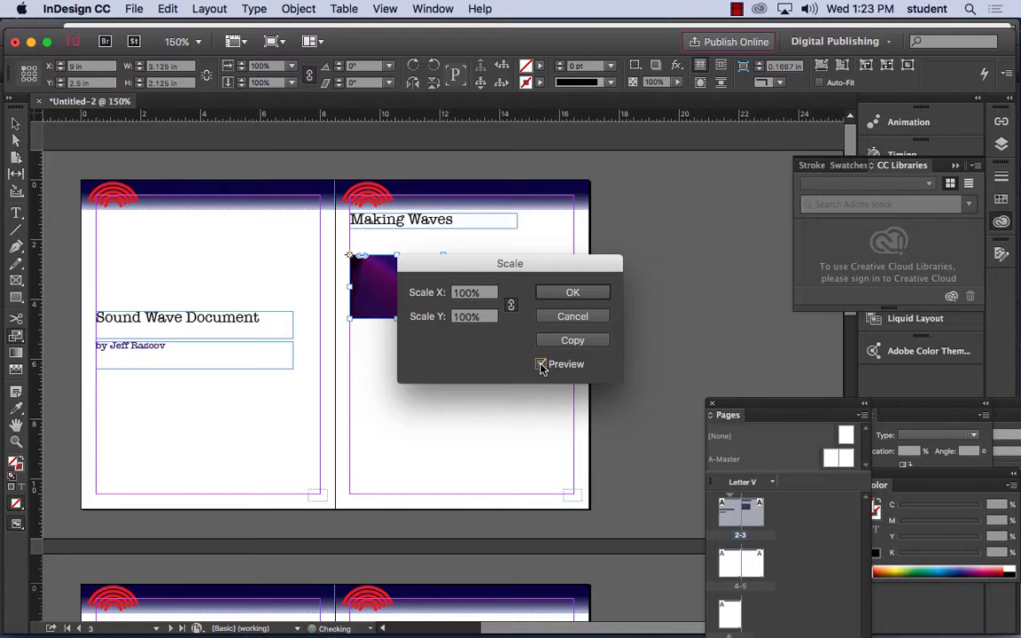
left_click(589, 292)
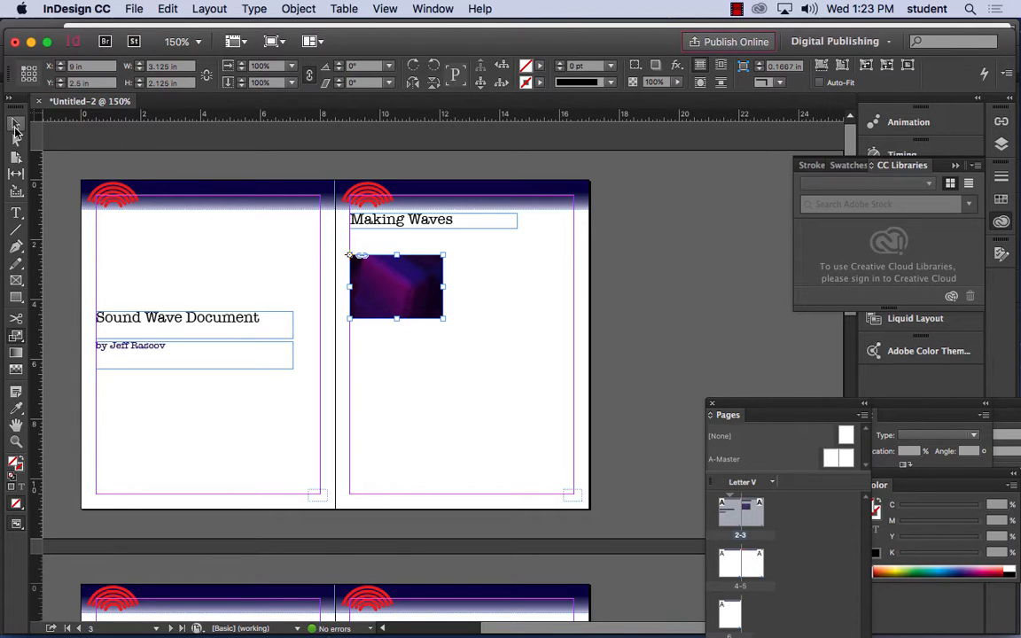
Enlarge the image frame below the "Making Waves" heading to about 3.47 by 2.88 in with the Selection tool
left_click(15, 124)
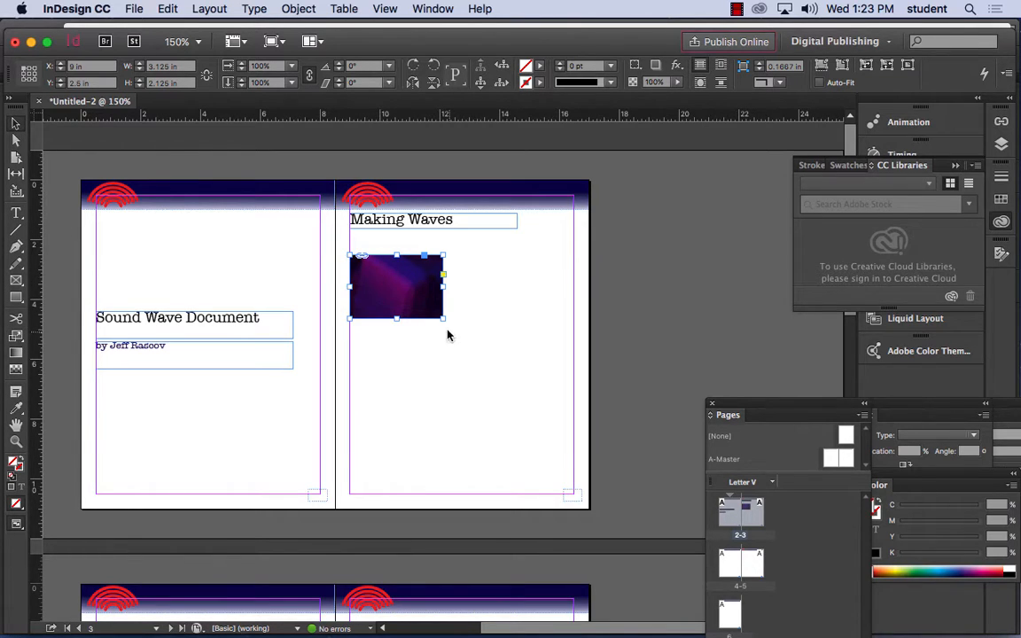
left_click_drag(442, 318, 453, 342)
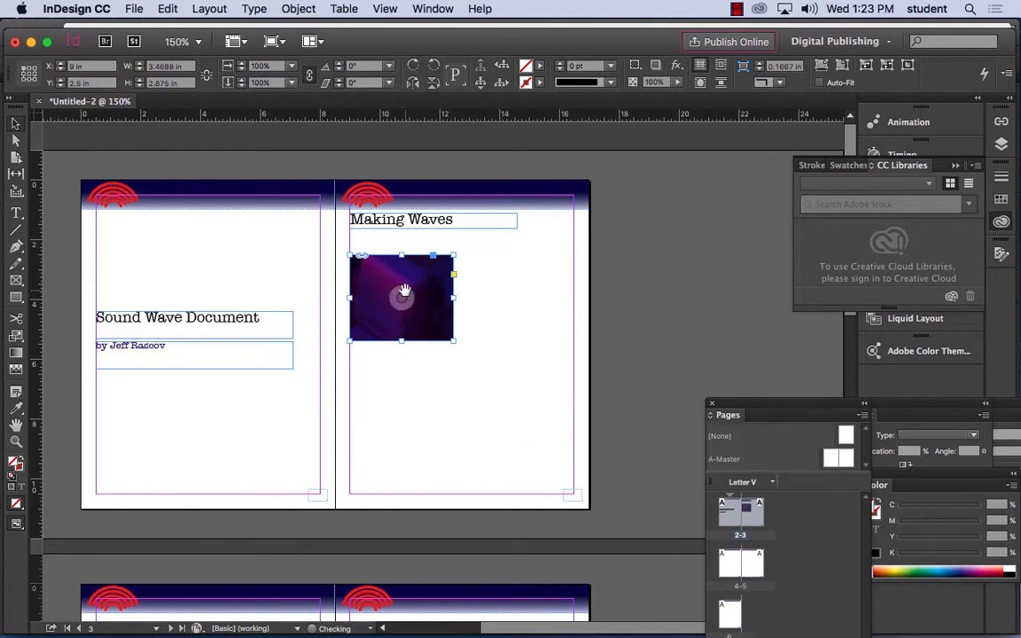
left_click(14, 126)
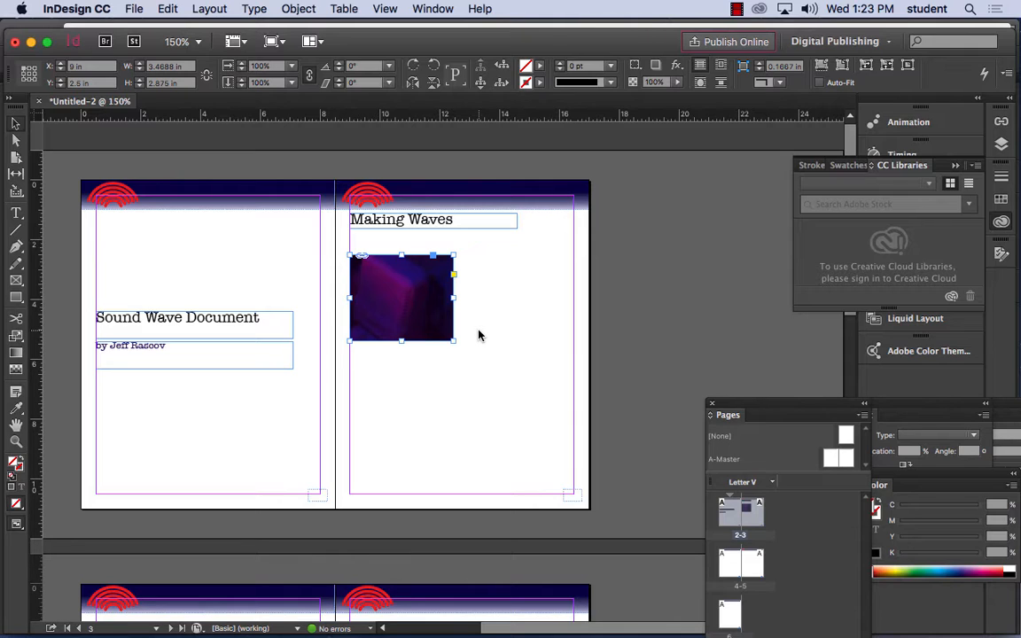
Try rounding the image frame's corners by about 0.94 in, and undo the rounding
left_click(453, 276)
left_click_drag(451, 263, 426, 280)
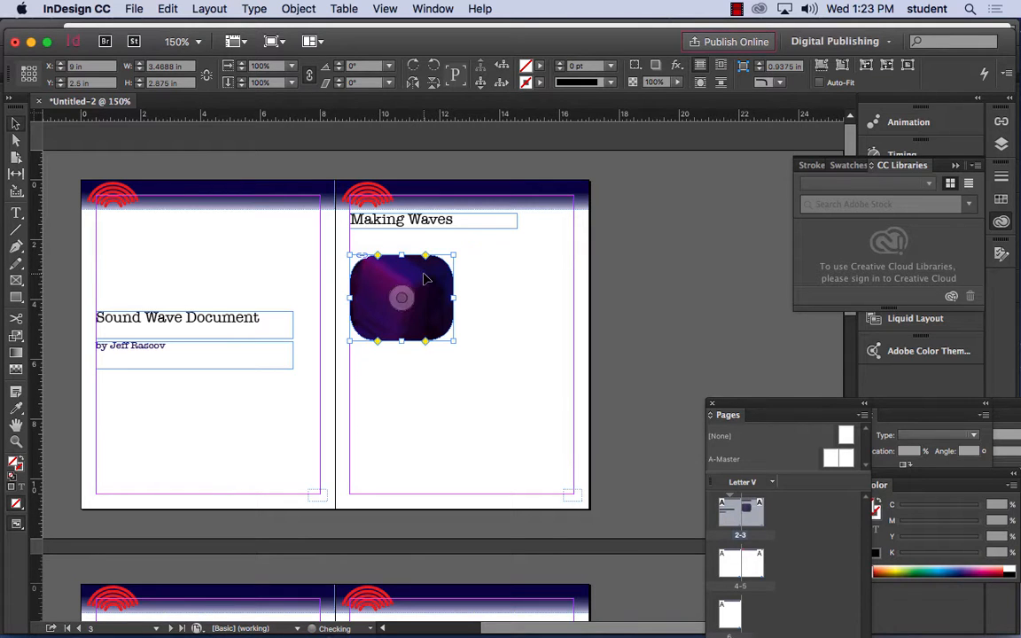
left_click(166, 8)
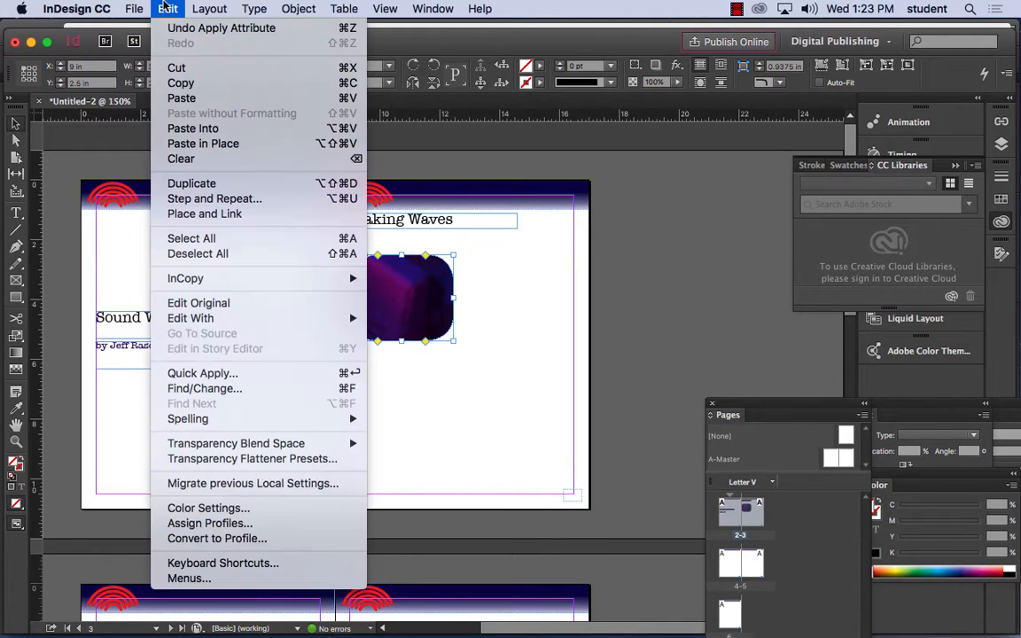
left_click(195, 28)
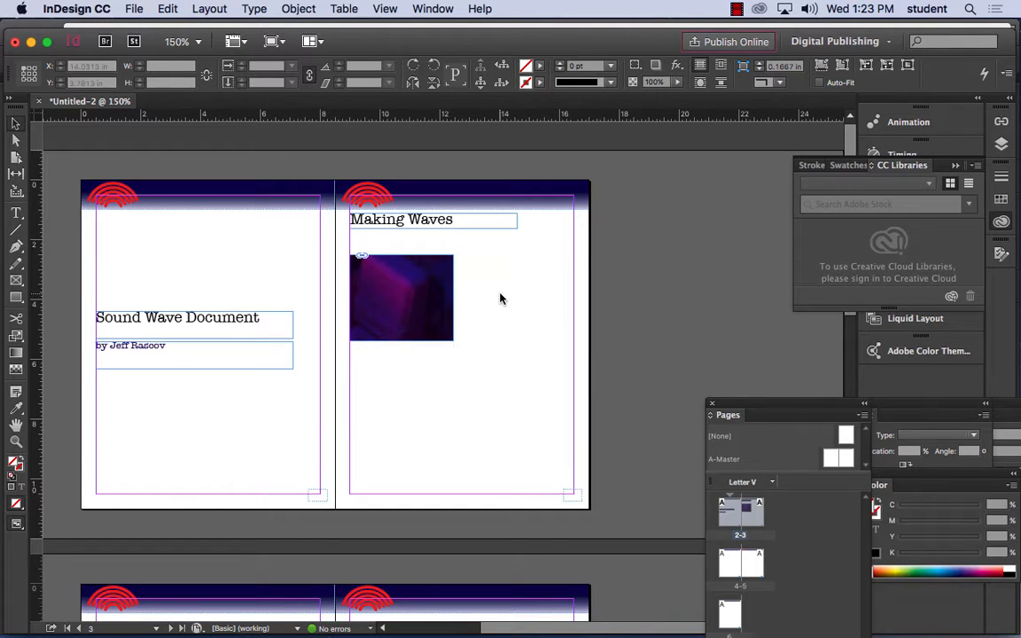
Turn on Auto-Fit for the image frame and fit the picture proportionally inside it
left_click(425, 305)
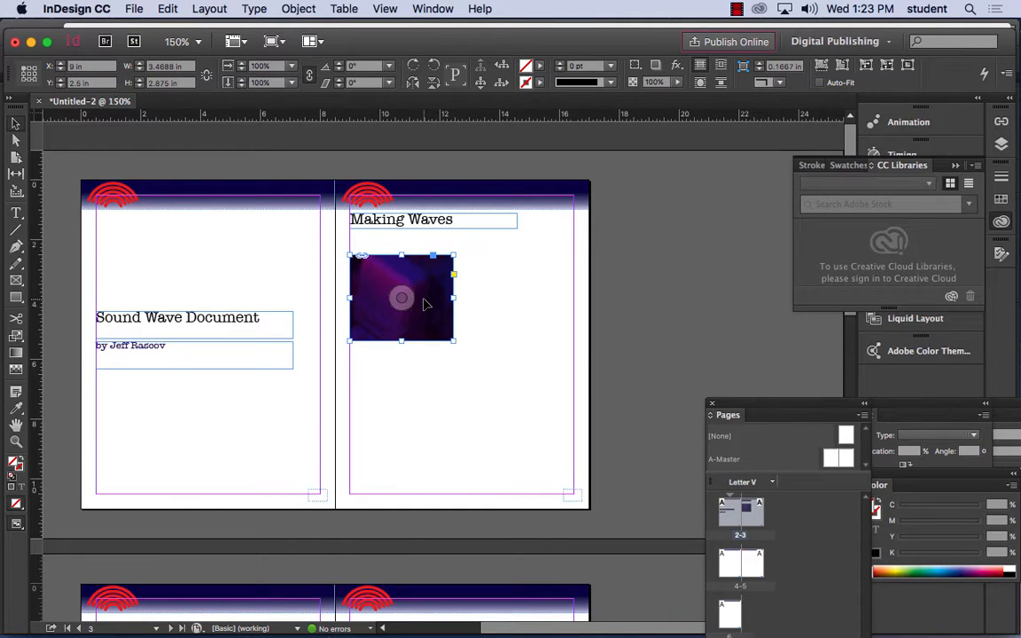
left_click(820, 83)
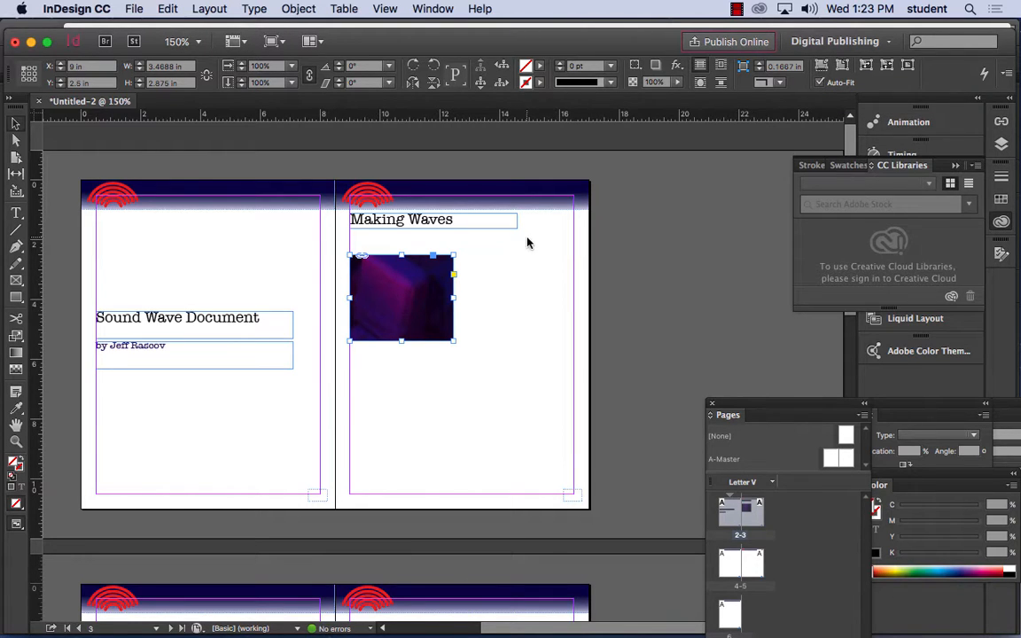
left_click(821, 69)
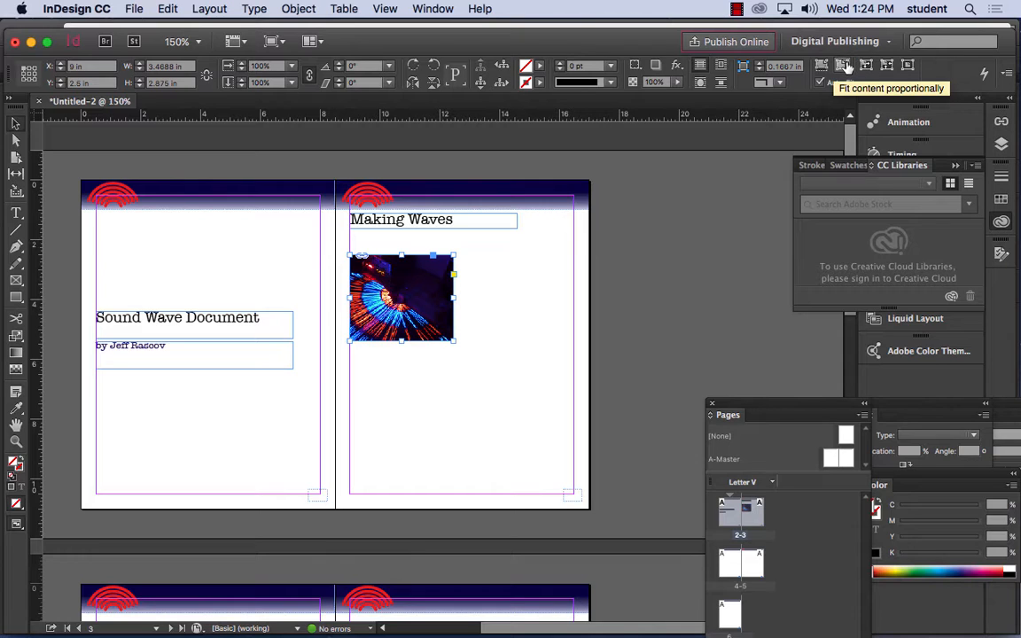
left_click(844, 66)
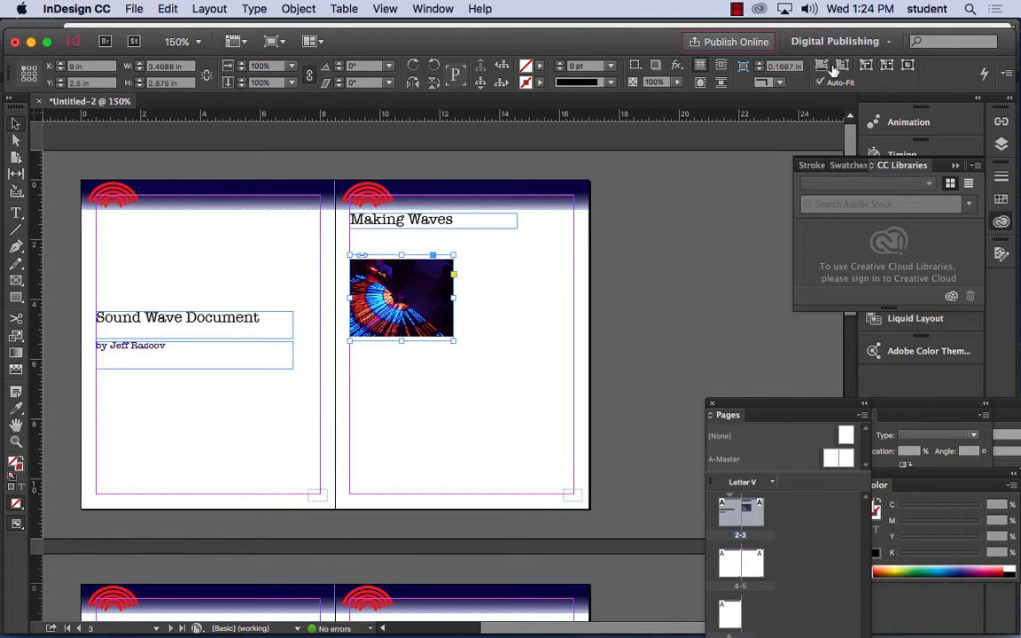
left_click(888, 42)
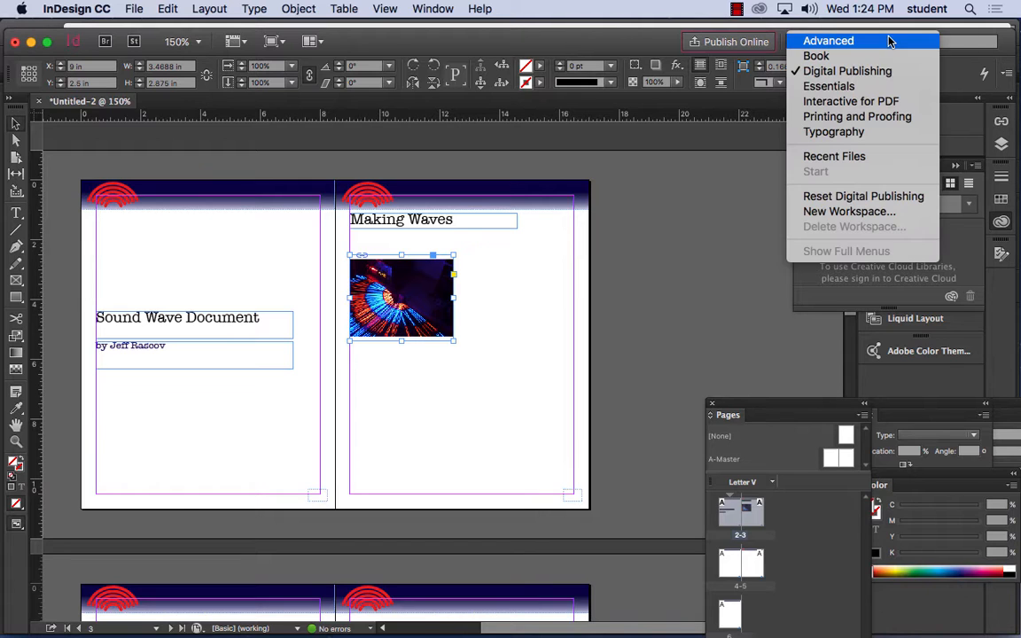
left_click(740, 29)
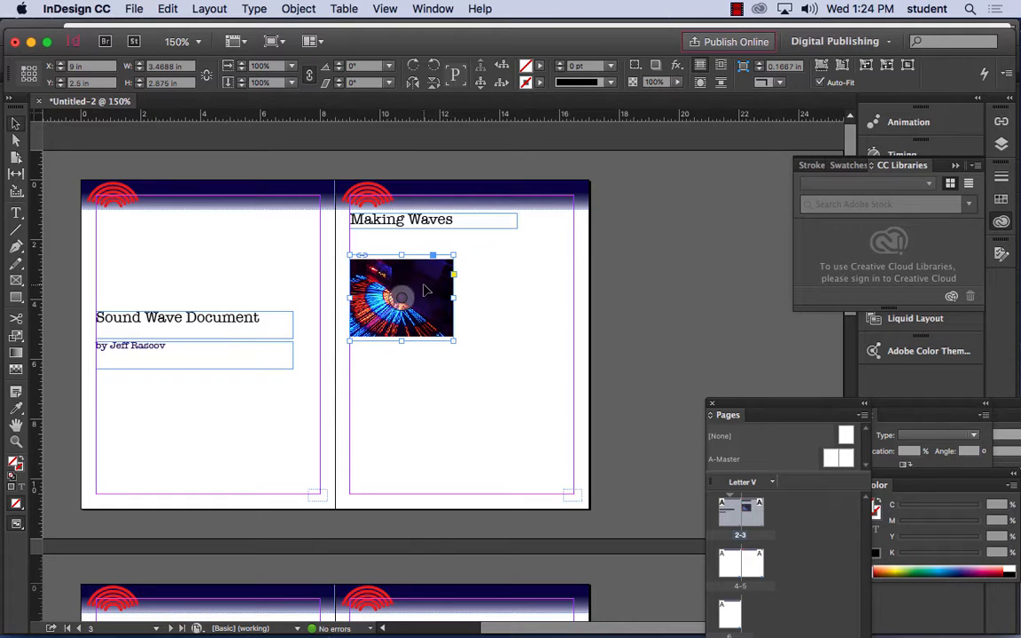
Move the image up along the page margin to just below the "Making Waves" heading and deselect it
mouse_move(427, 293)
left_mouse_down()
mouse_move(423, 280)
mouse_move(436, 280)
left_mouse_up()
left_click(538, 312)
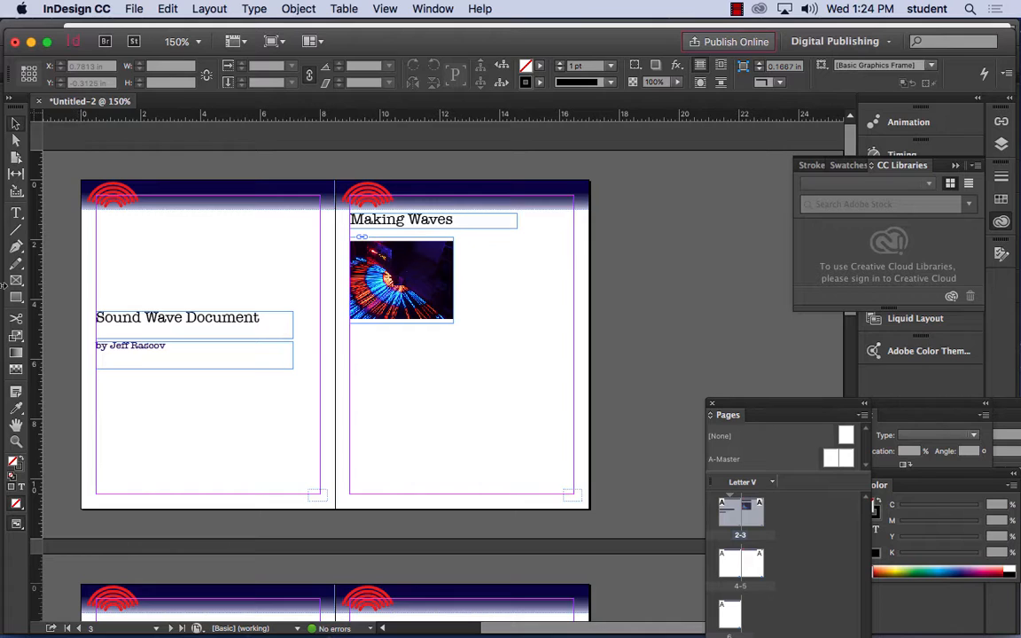
Draw a text frame with the Type tool from just below the "Making Waves" heading to the lower margin corner, spanning the margins
left_click(17, 214)
left_click(17, 213)
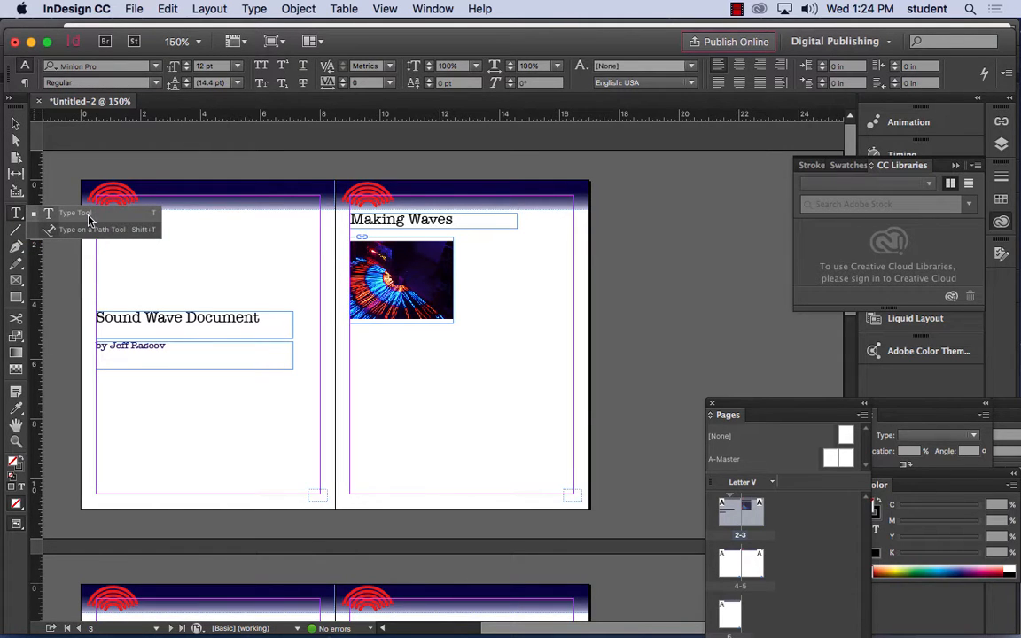
left_click(88, 217)
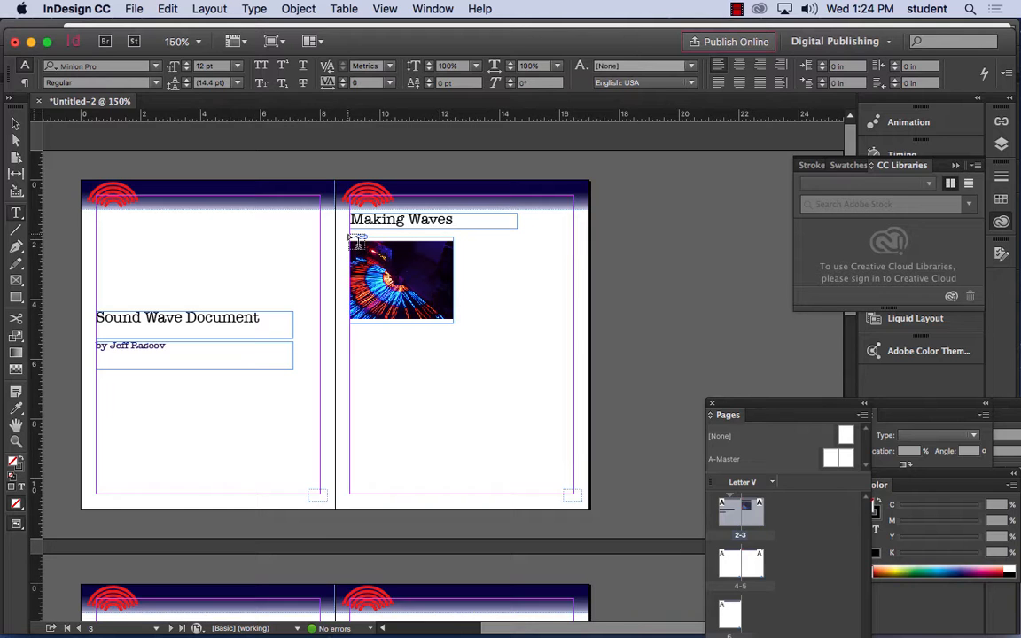
left_click_drag(351, 235, 573, 497)
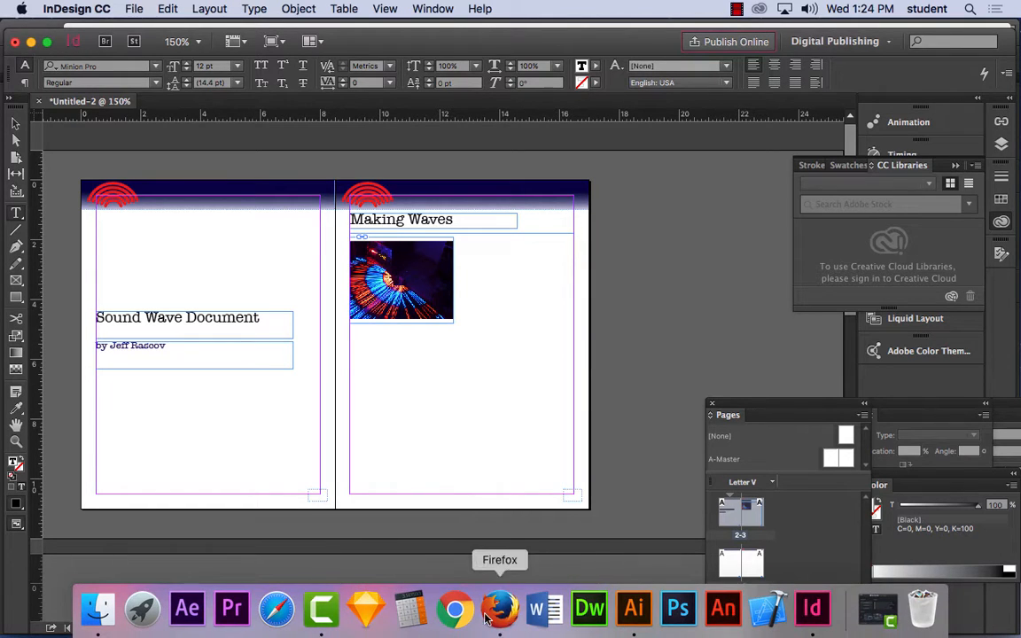
Switch to Firefox and go to wikipedia.org
left_click(499, 610)
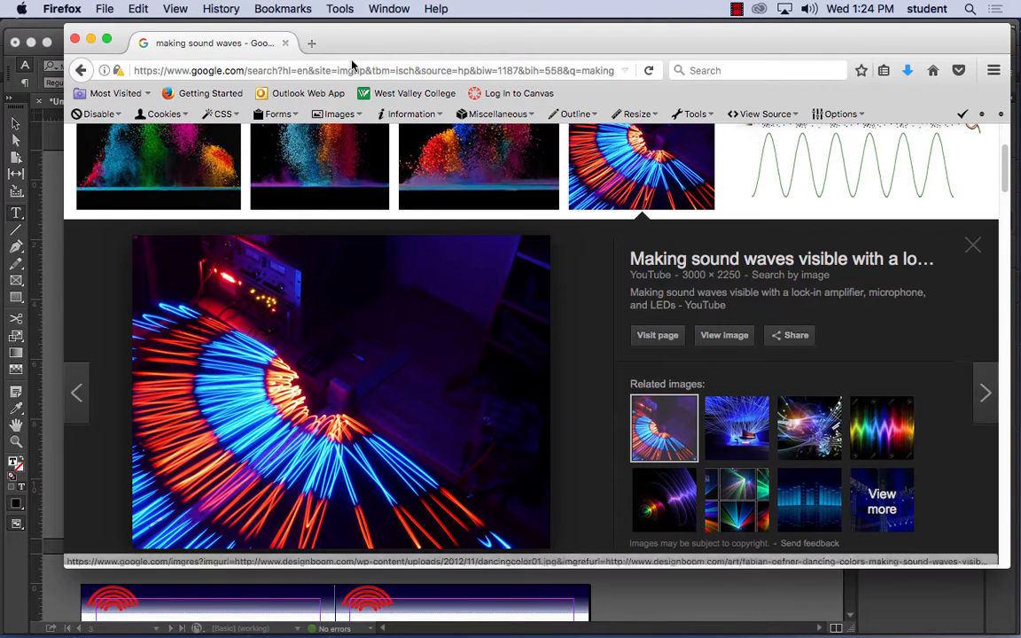
left_click(344, 72)
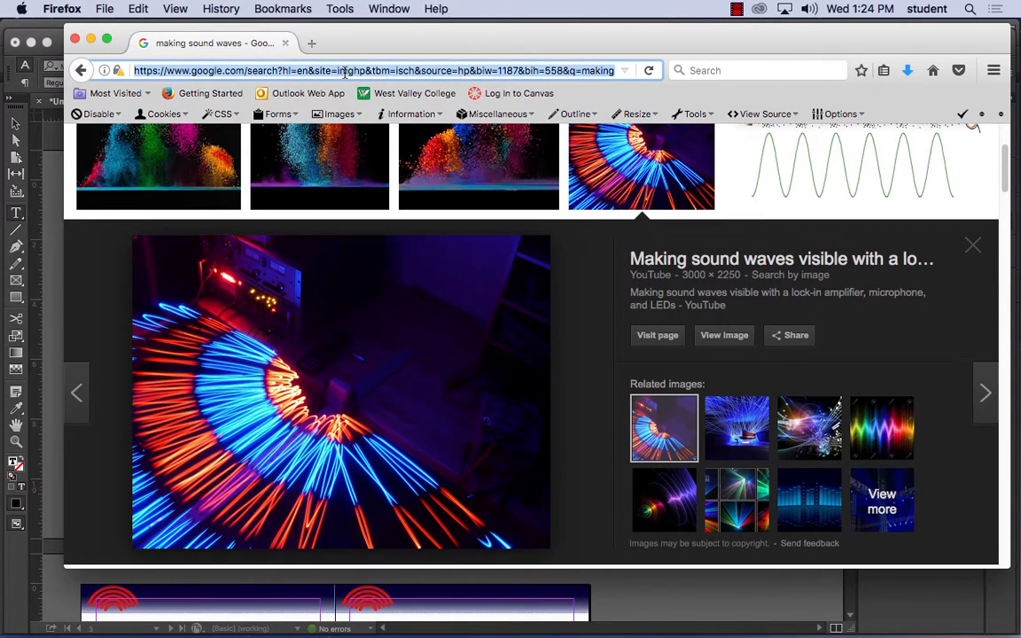
type("wi")
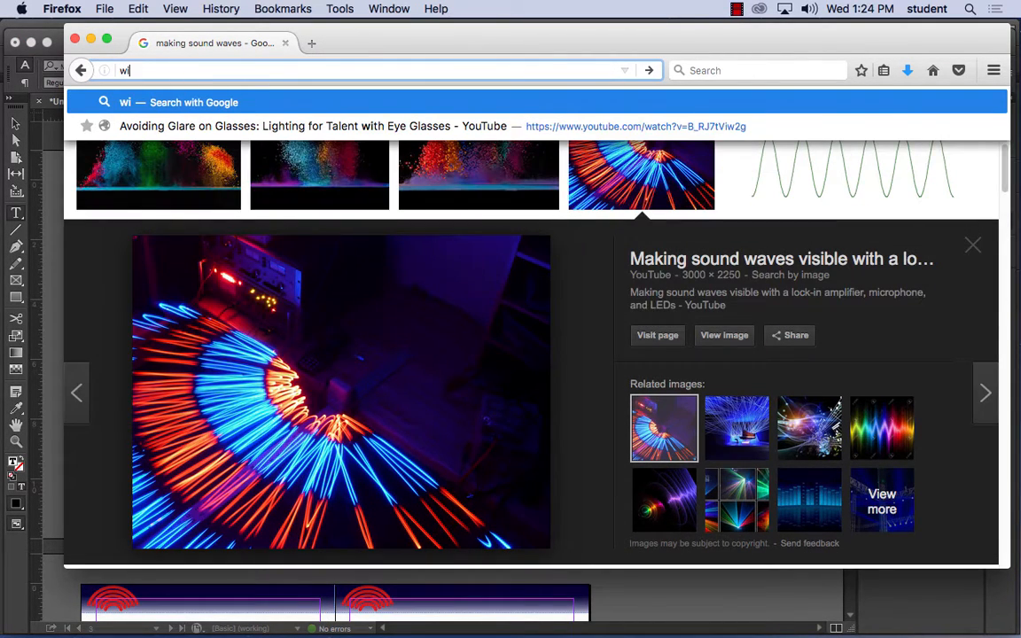
type("kip")
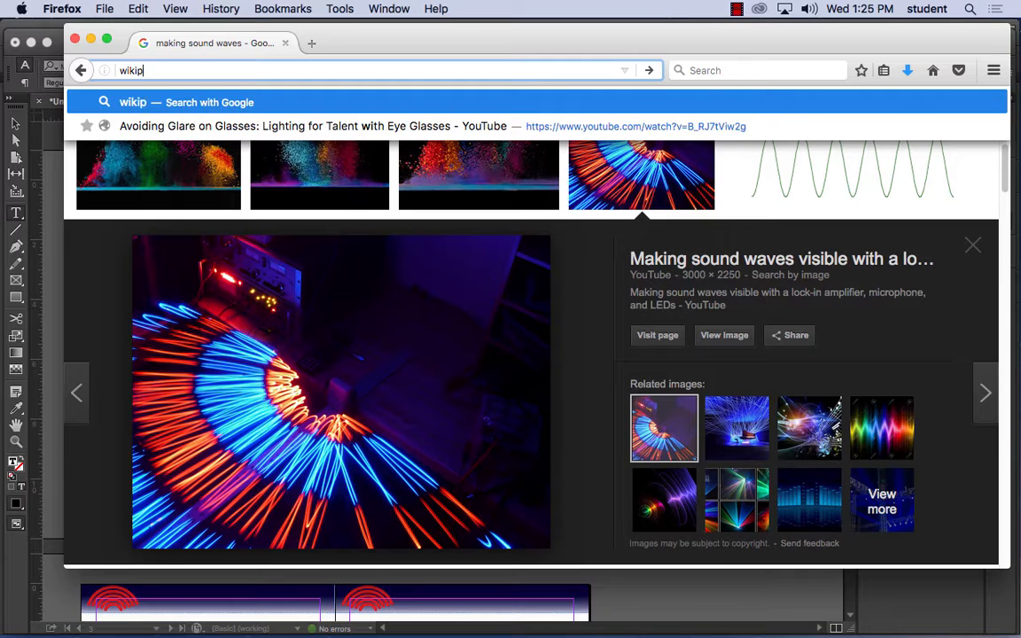
type("edia.org")
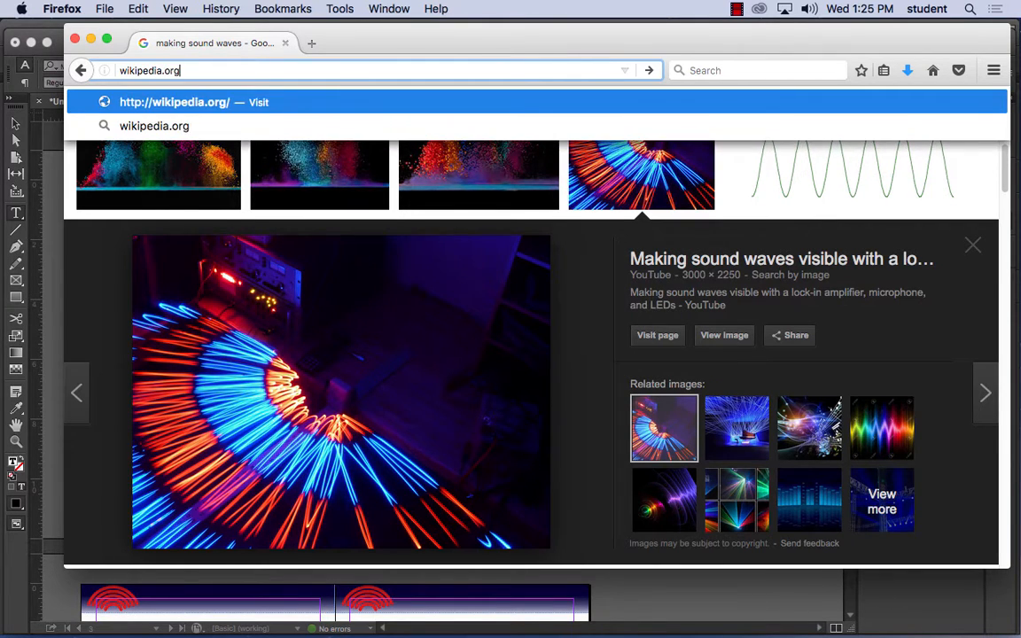
key("Return")
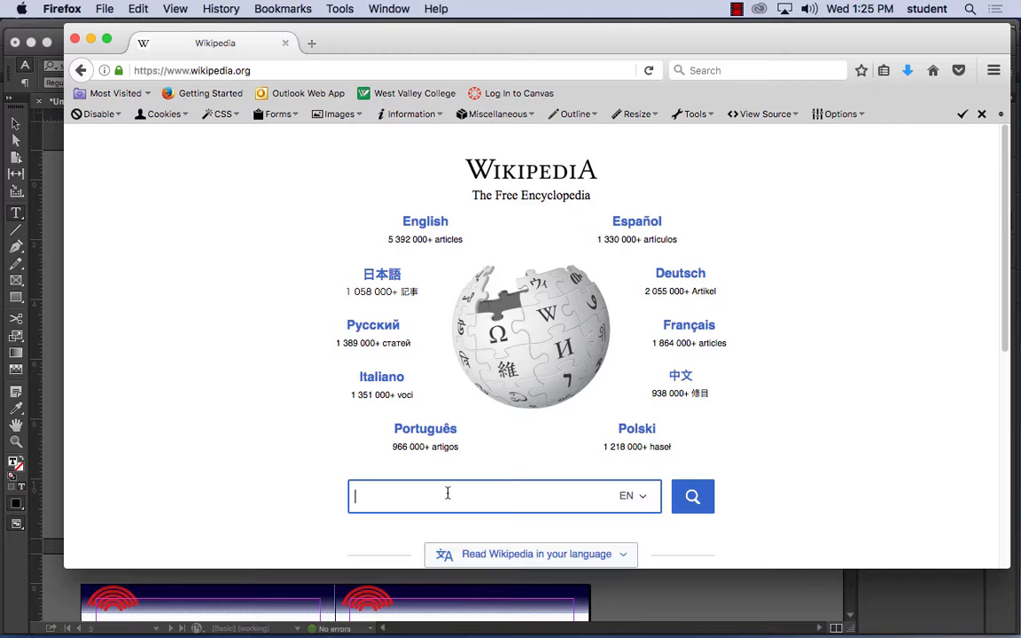
Search Wikipedia for "sound waves"
type("sound wave")
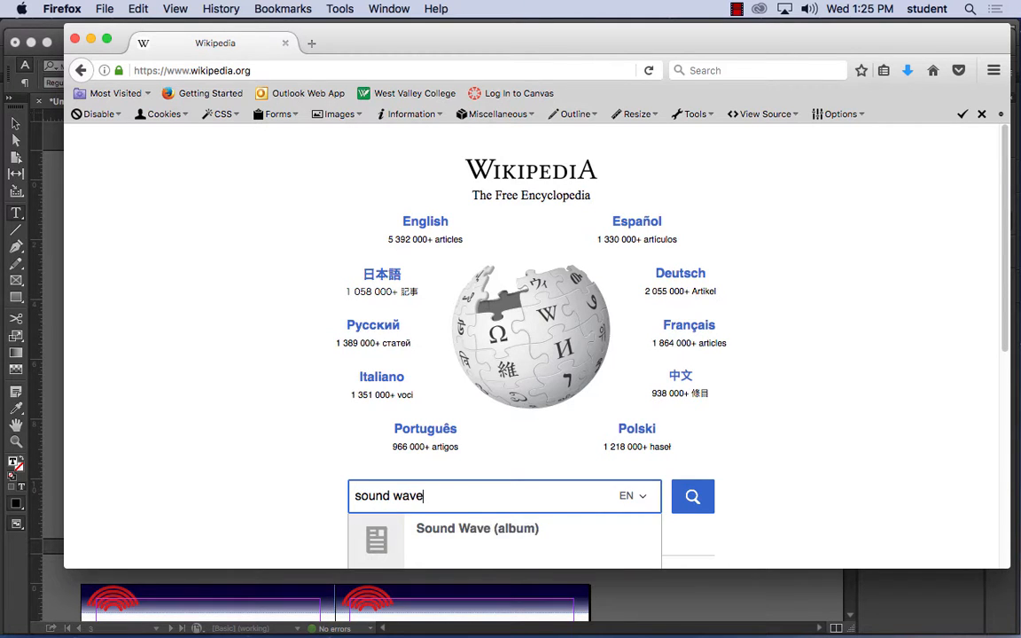
type("s")
left_click(693, 496)
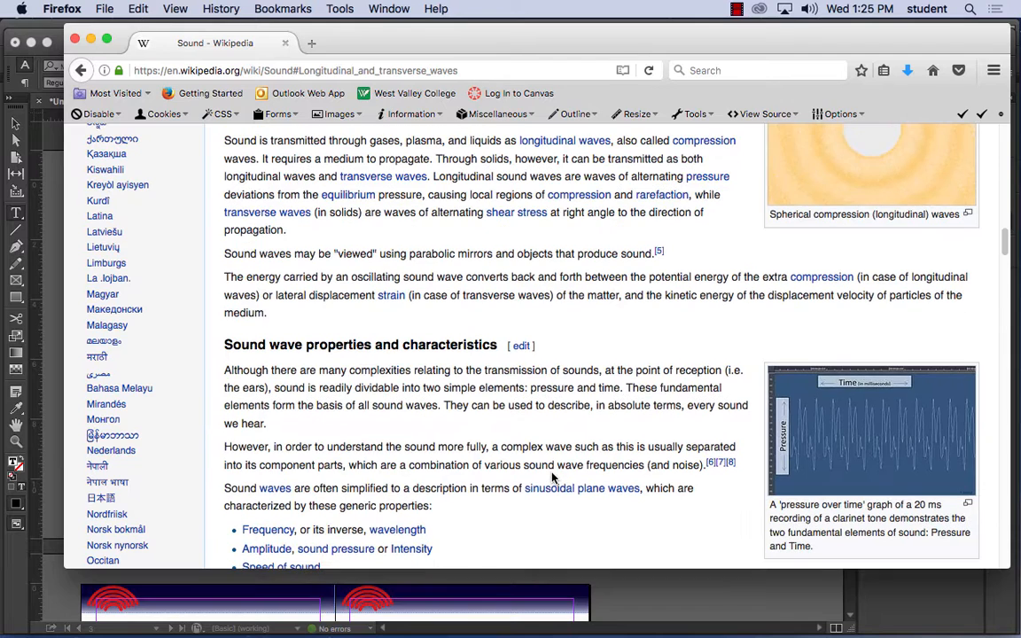
Look through the Sound article and copy the text of its "Physics of sound" section, up to the "Longitudinal and transverse waves" heading
scroll(587, 411, "up", 5)
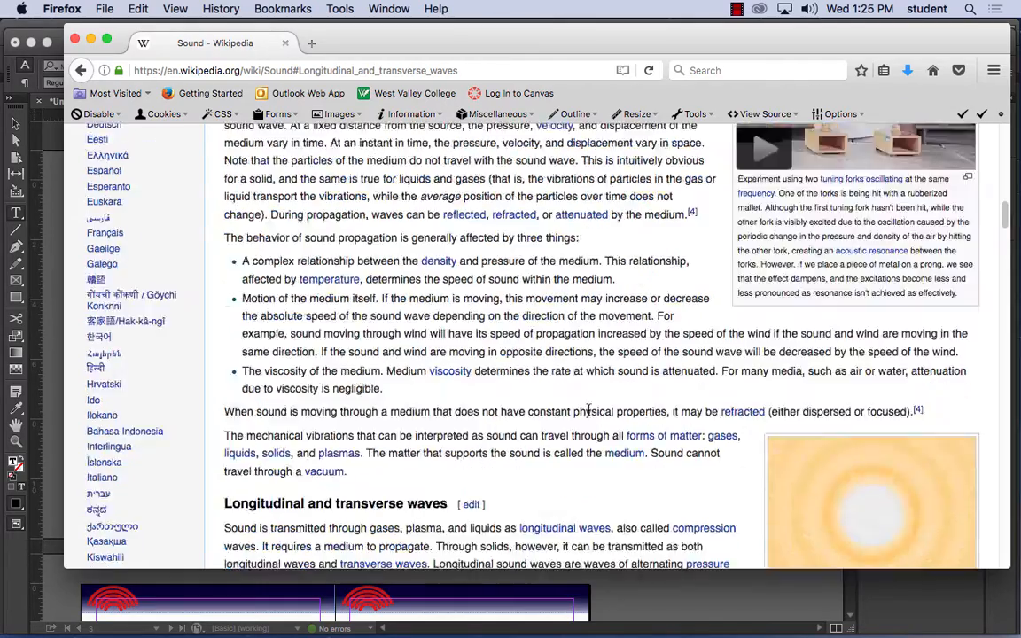
scroll(587, 411, "up", 5)
scroll(587, 411, "down", 8)
scroll(588, 412, "up", 12)
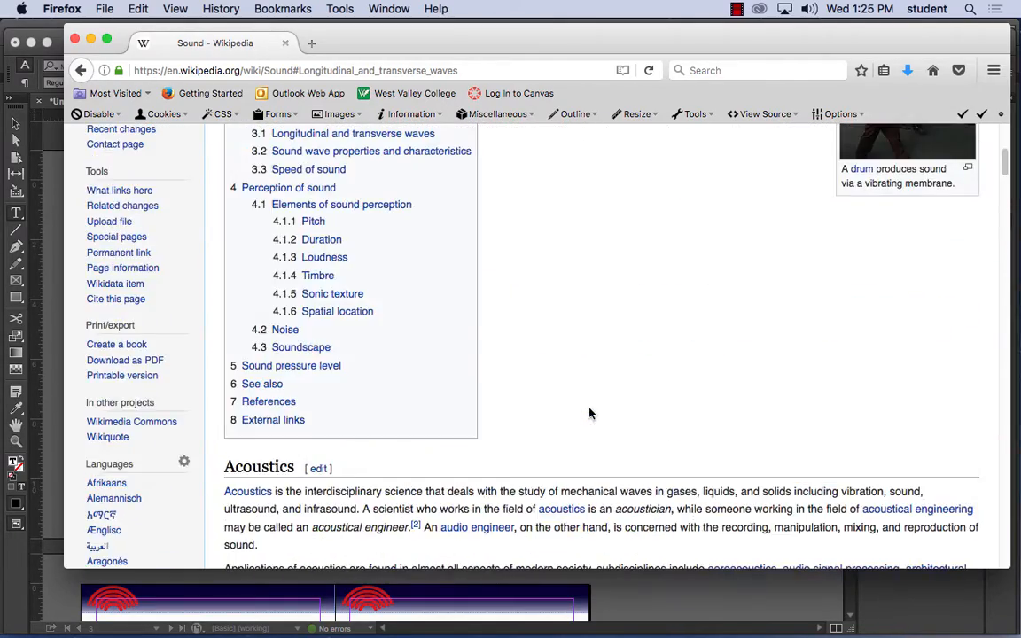
scroll(590, 413, "up", 5)
scroll(589, 412, "down", 2)
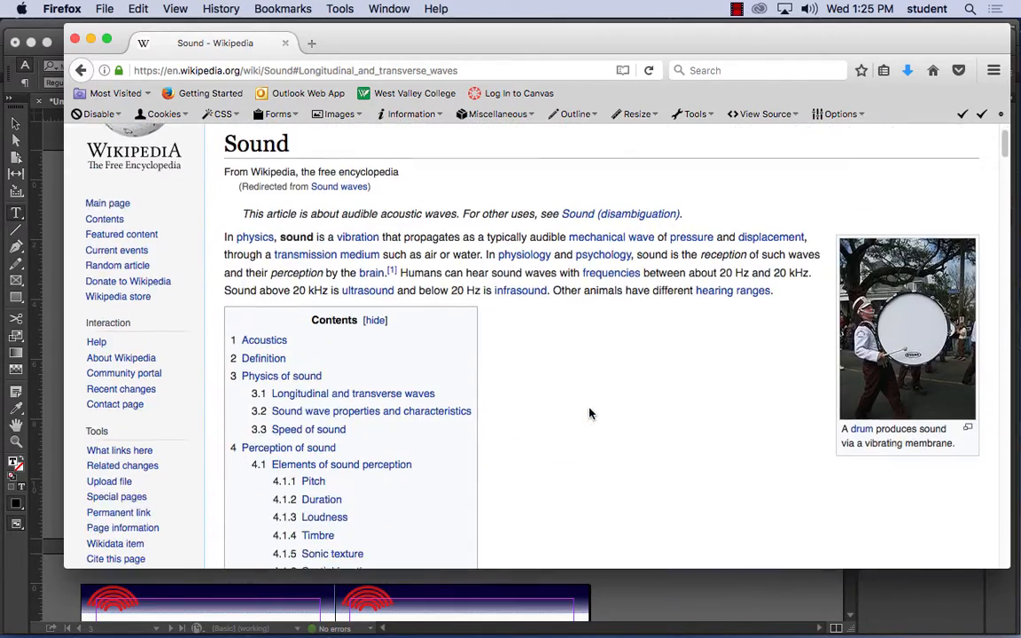
scroll(591, 413, "down", 7)
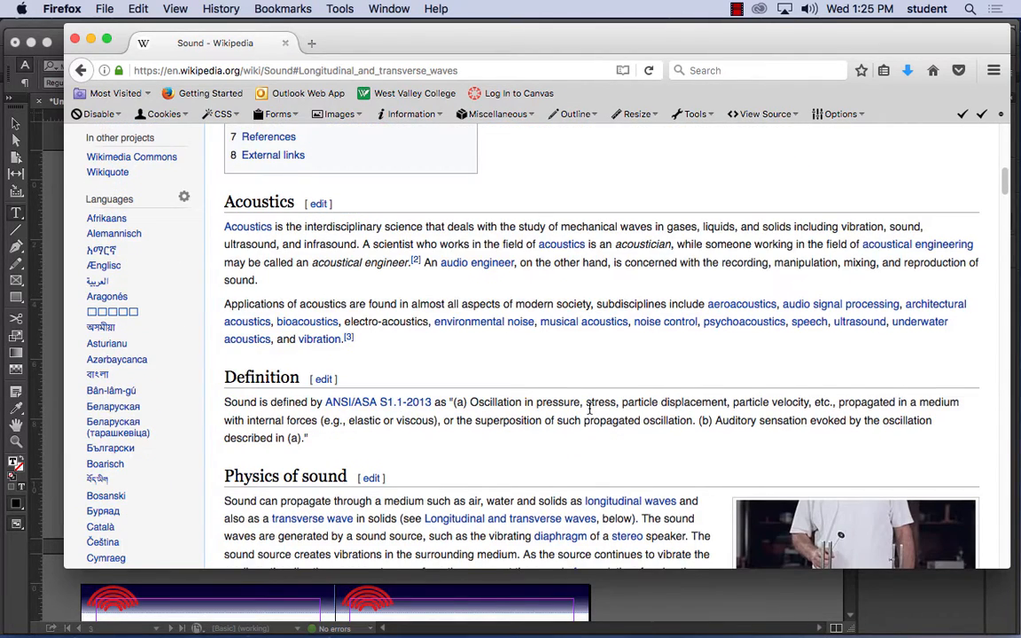
left_click_drag(315, 308, 221, 226)
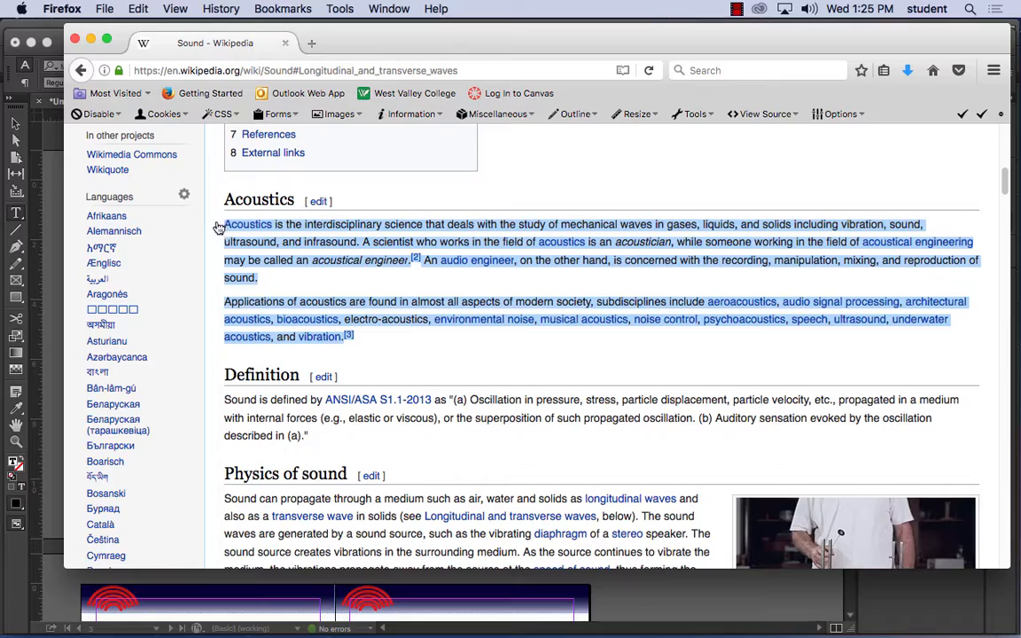
scroll(496, 428, "down", 7)
left_click_drag(370, 454, 223, 284)
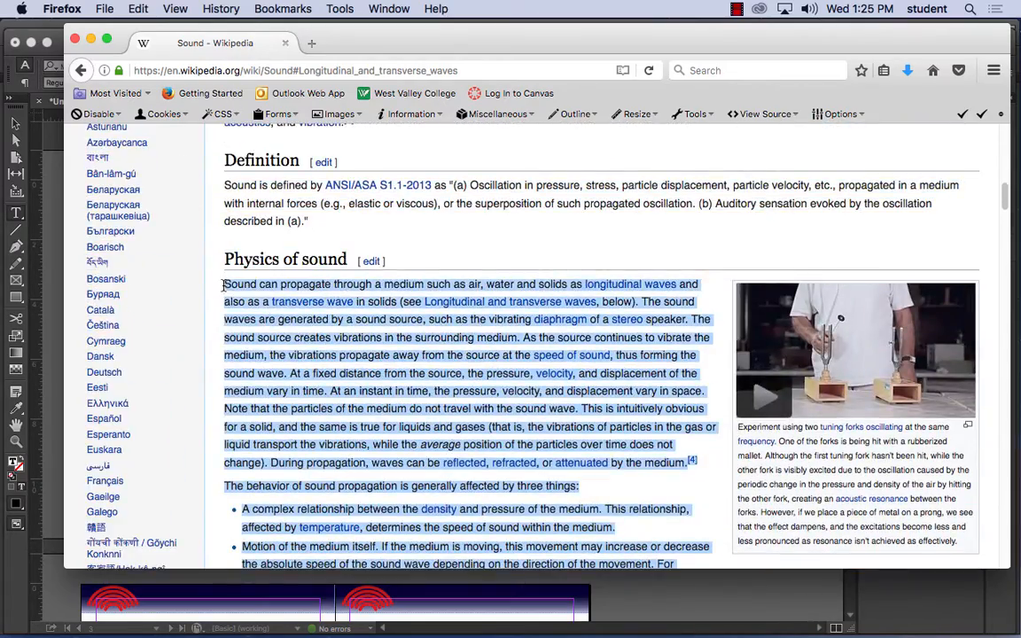
key("super+c")
Switch back to InDesign and paste the copied text into the empty text frame under the "Making Waves" heading
double_click(362, 36)
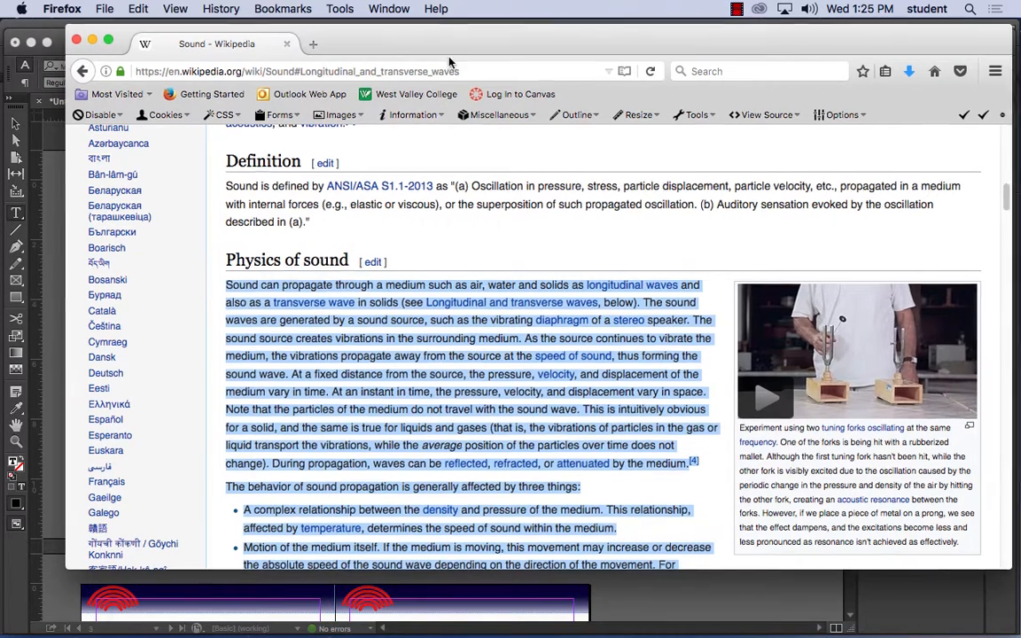
left_click(492, 255)
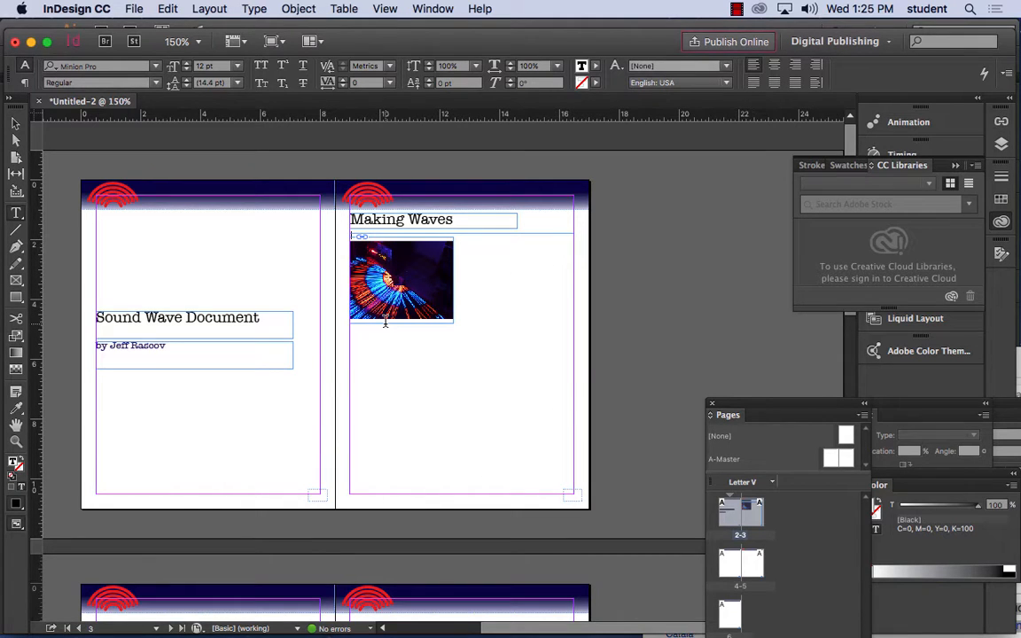
left_click(160, 8)
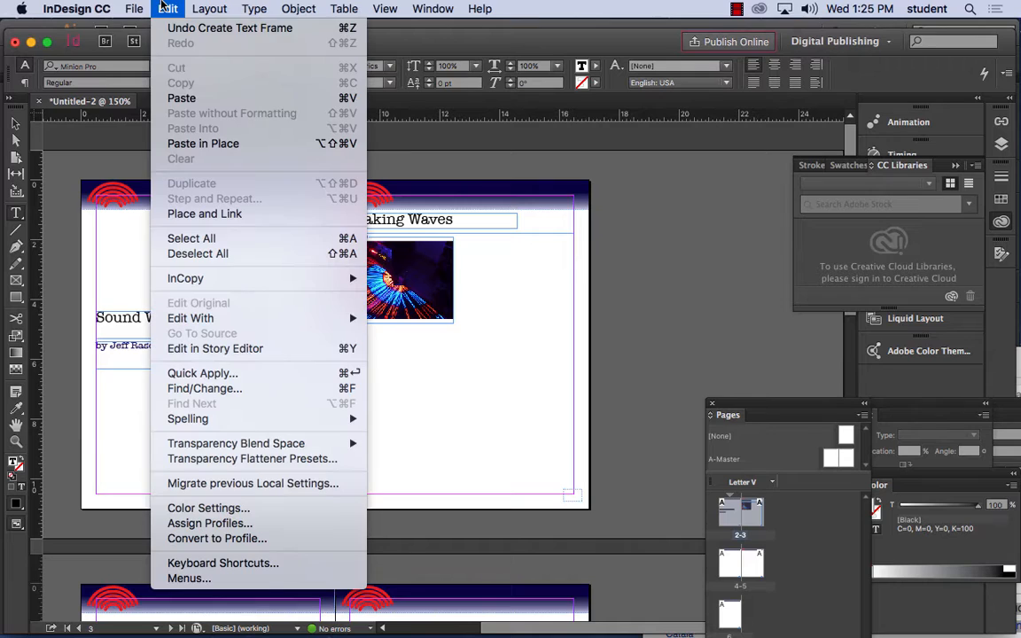
left_click(182, 97)
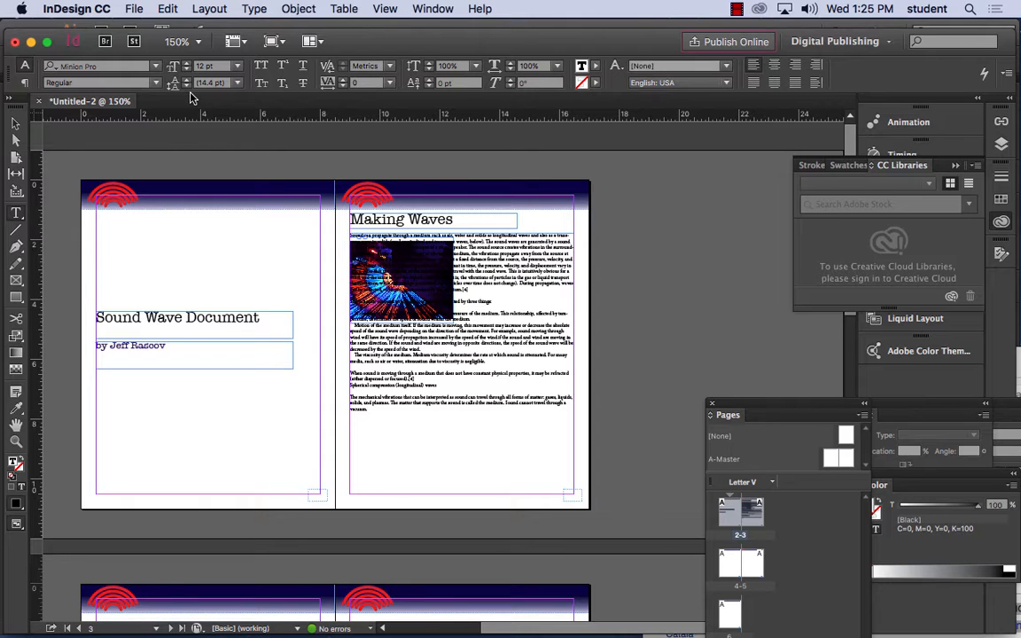
Select the image together with the body text frame and apply text wrap around the bounding box
key("super+equal")
key("super+equal")
key("super+equal")
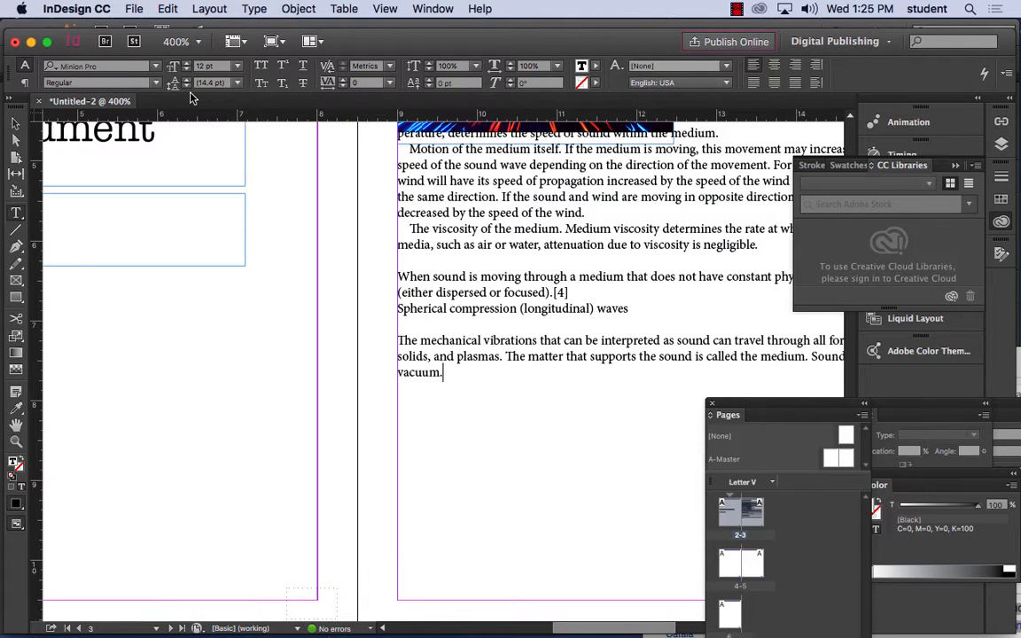
left_click(15, 123)
scroll(479, 255, "up", 8)
scroll(478, 255, "right", 6)
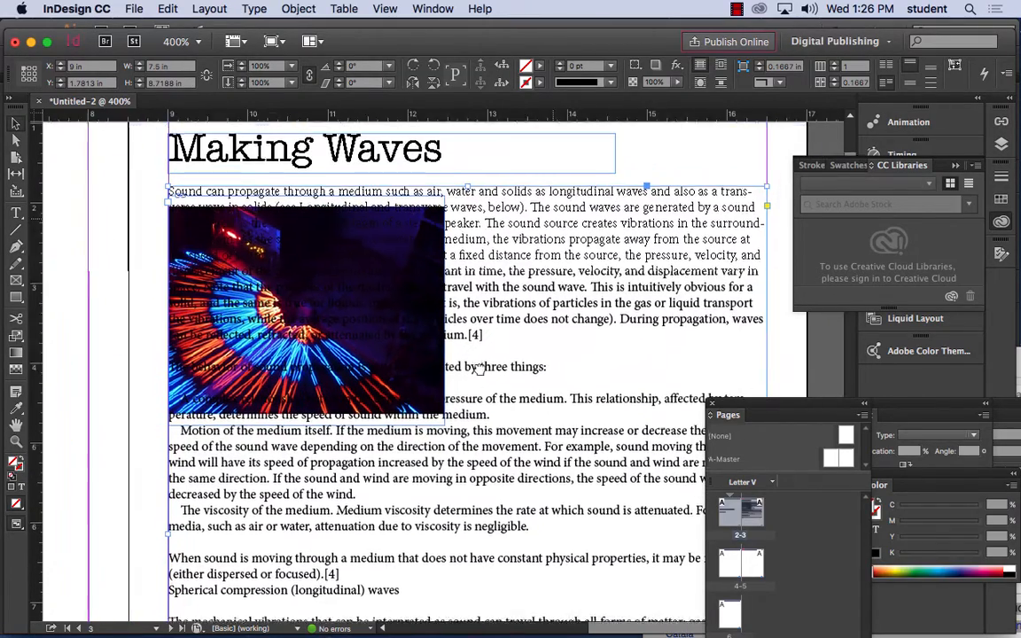
left_click(280, 268)
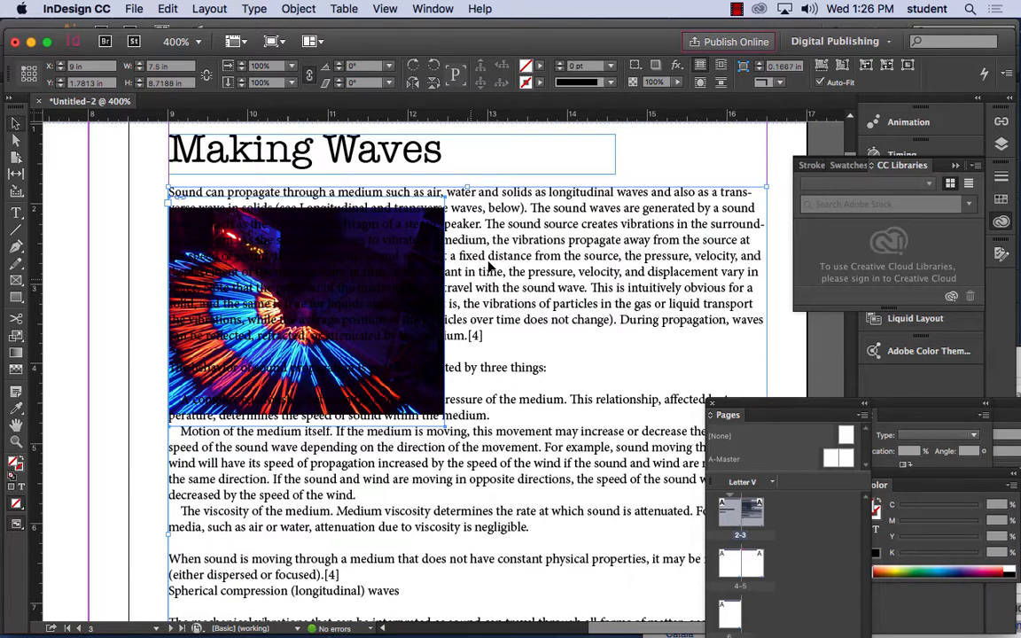
left_click(253, 8)
mouse_move(226, 8)
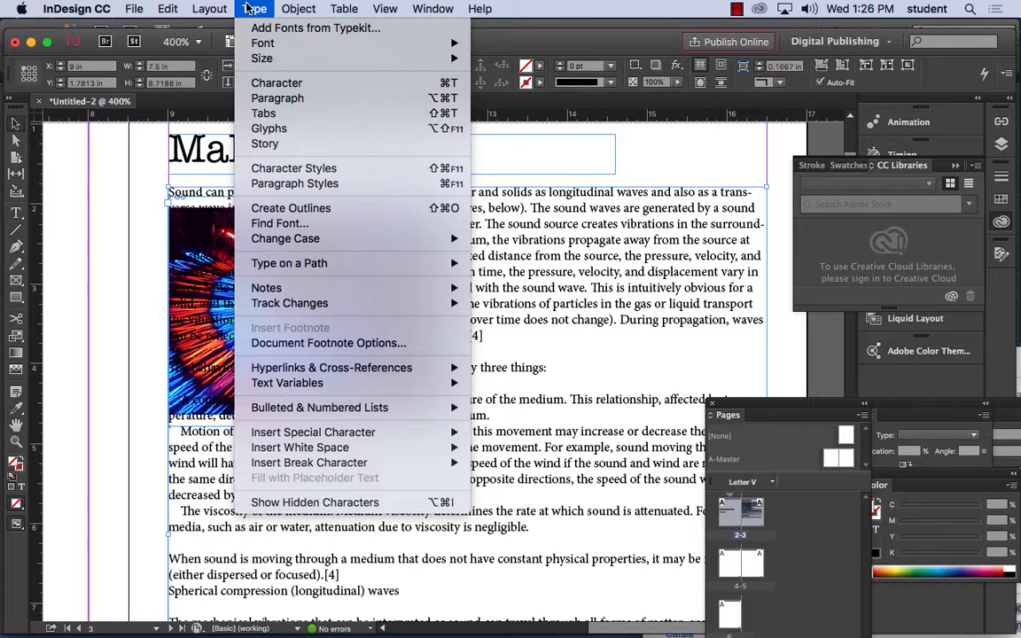
left_click(249, 8)
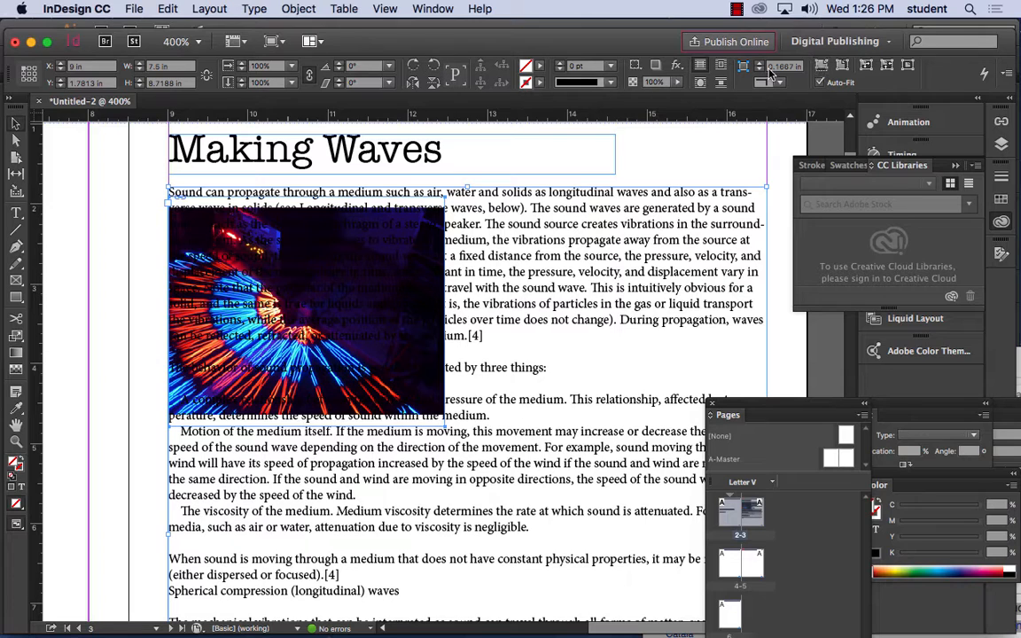
left_click(723, 71)
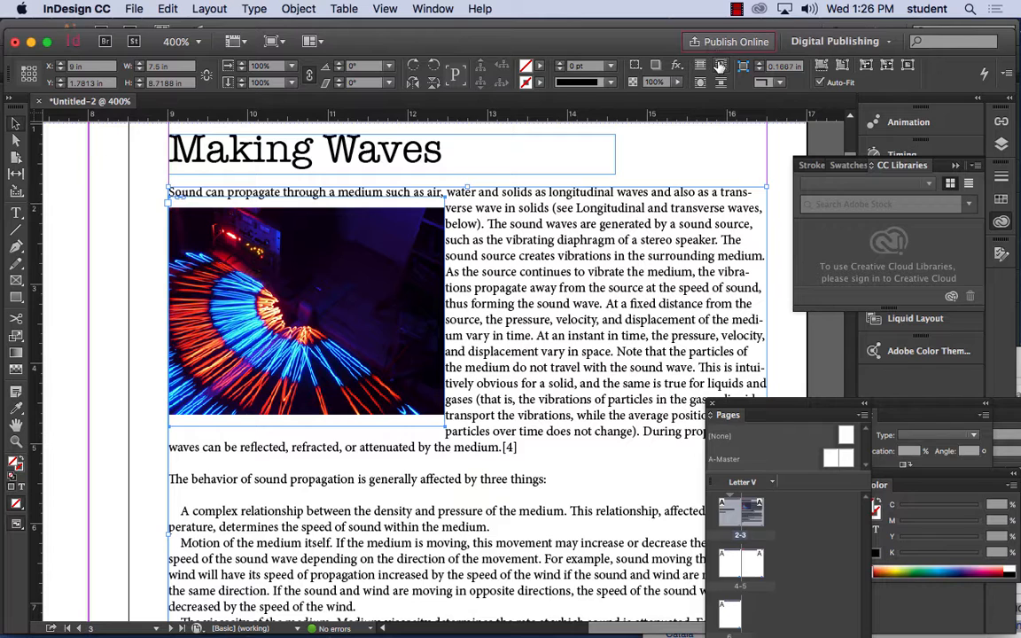
Lower the body text frame's top edge to start beside the image, and move both frames up to about 1.77 in, closer to the heading
left_click_drag(468, 184, 471, 196)
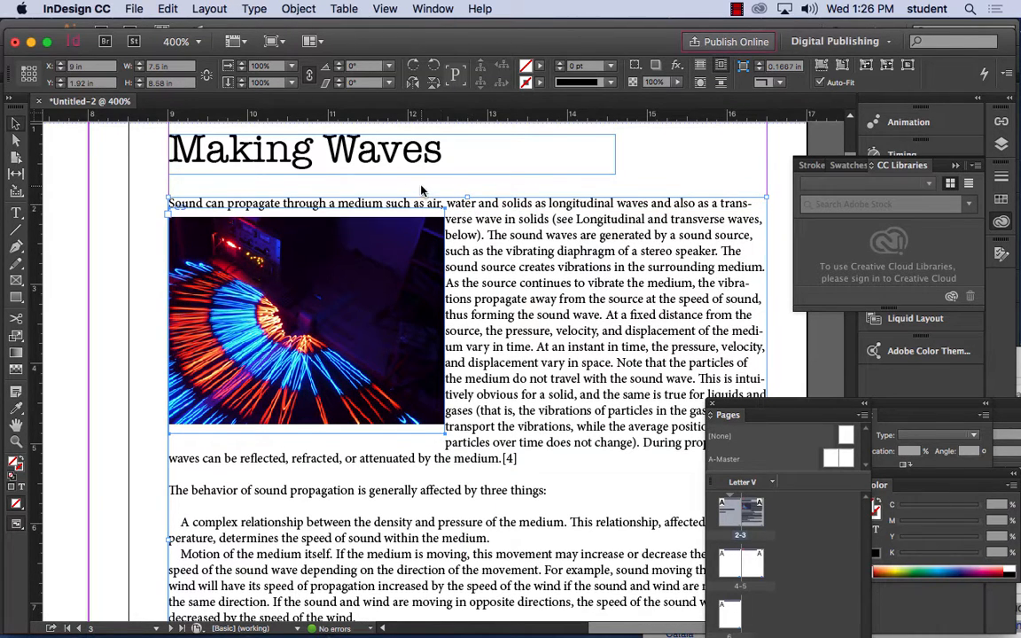
left_click(472, 199)
left_click_drag(468, 196, 470, 208)
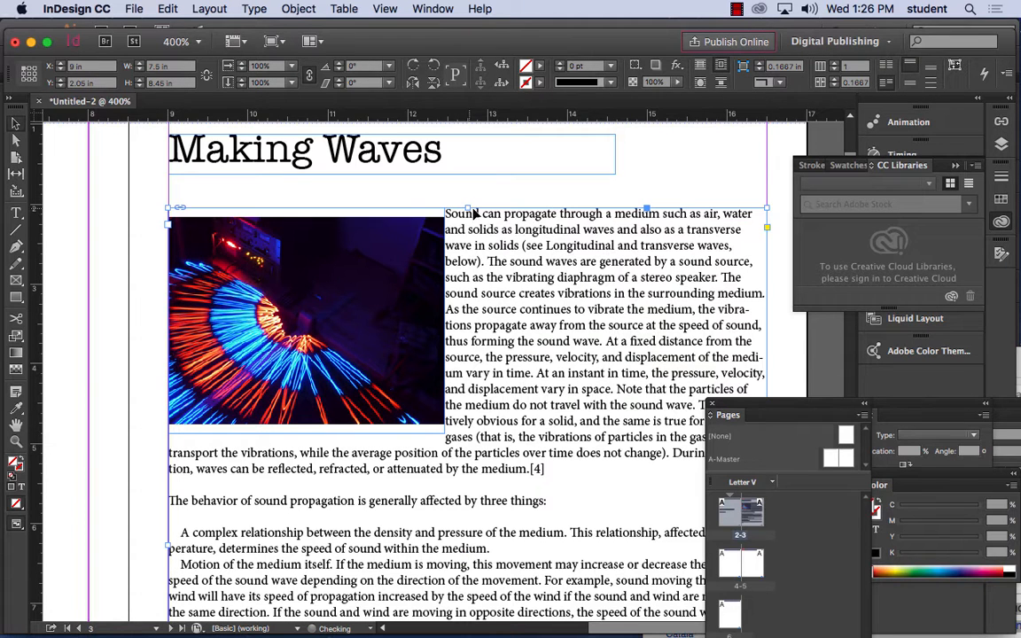
left_click_drag(347, 268, 347, 263)
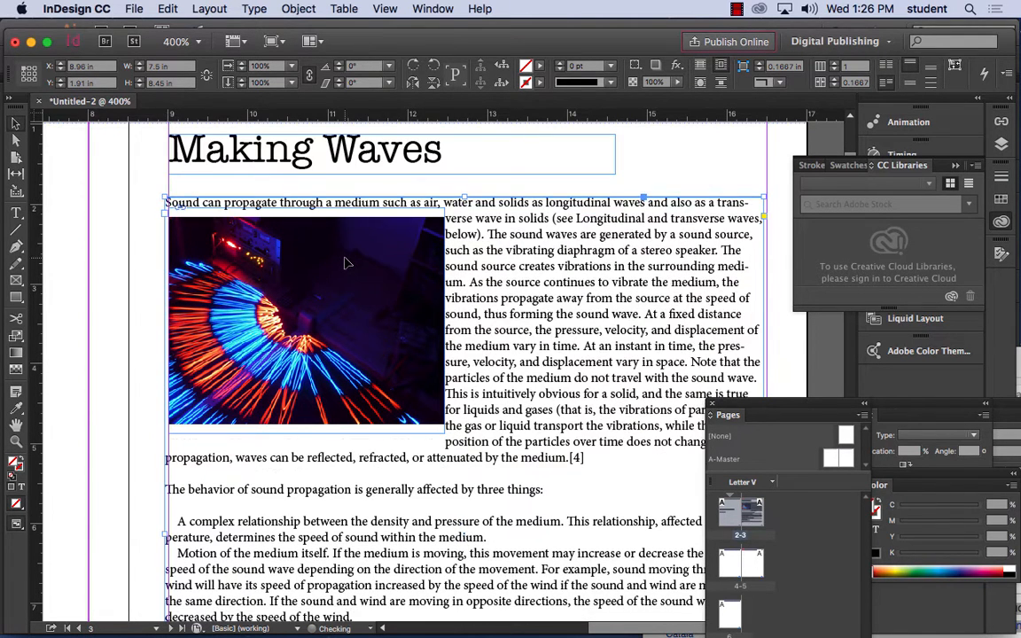
left_click_drag(465, 198, 467, 218)
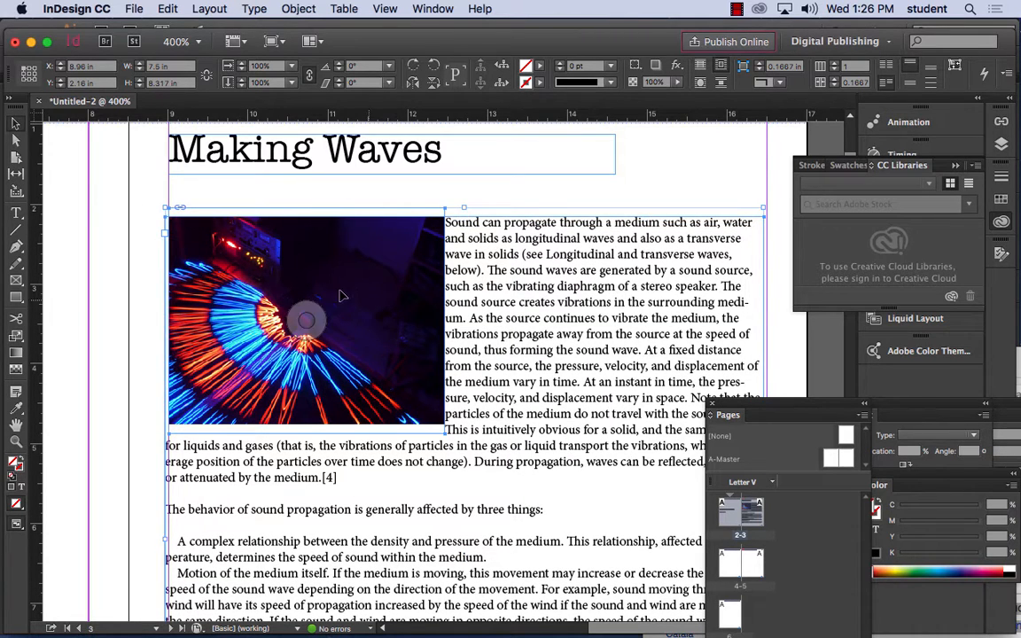
left_click_drag(304, 312, 324, 273)
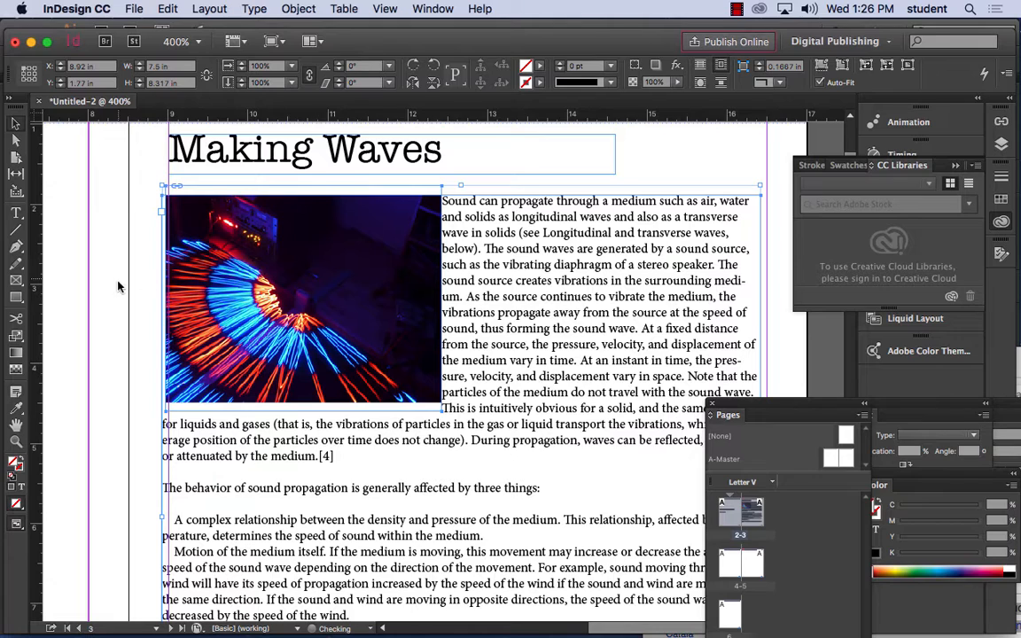
left_click(125, 236)
Select only the image frame beside the body text
left_click(362, 255)
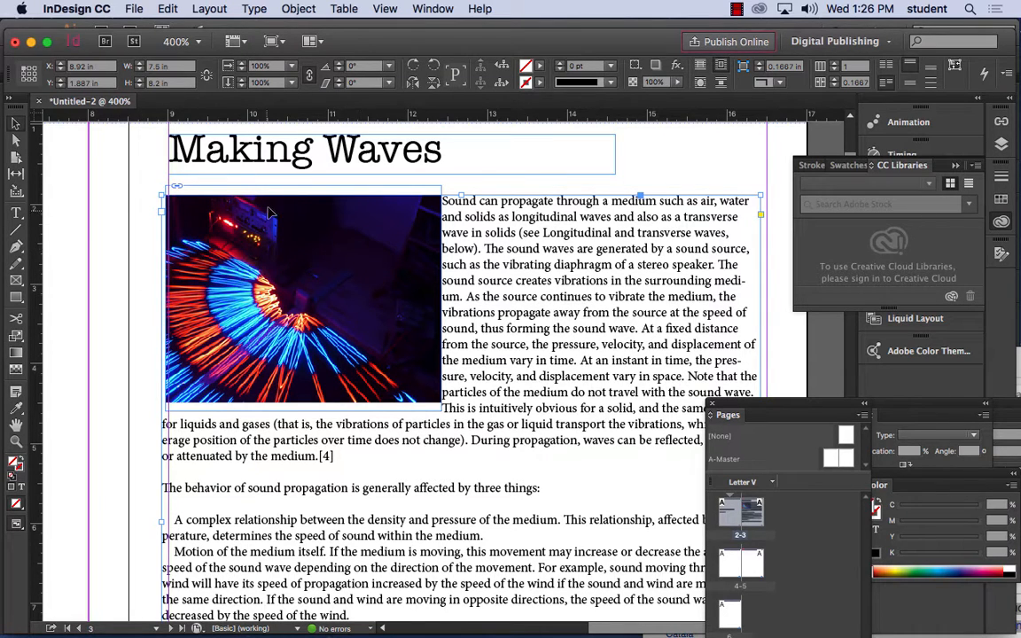
left_click(207, 197)
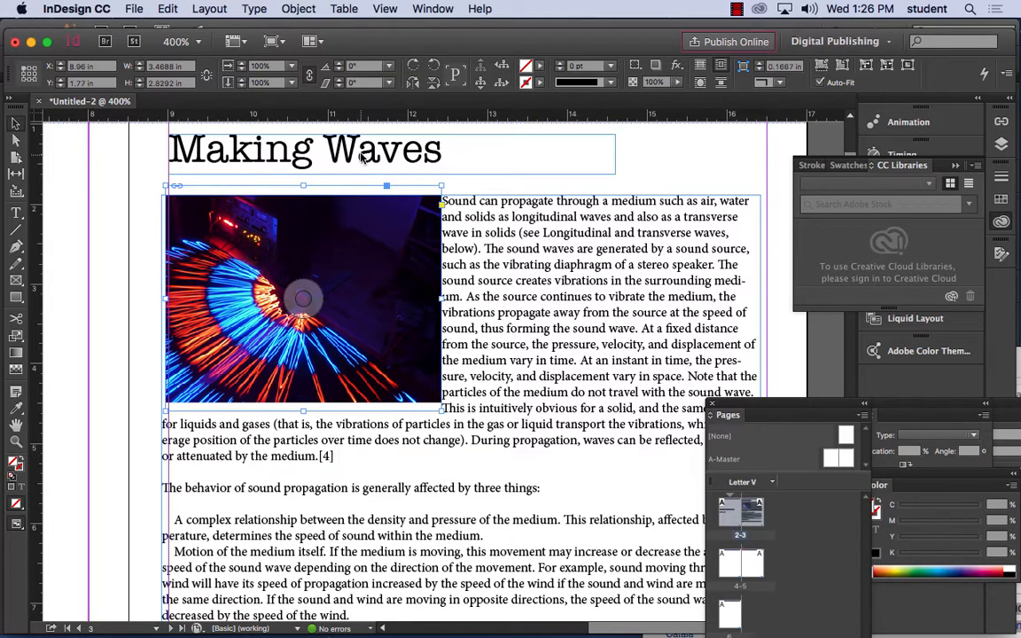
left_click(337, 8)
mouse_move(309, 7)
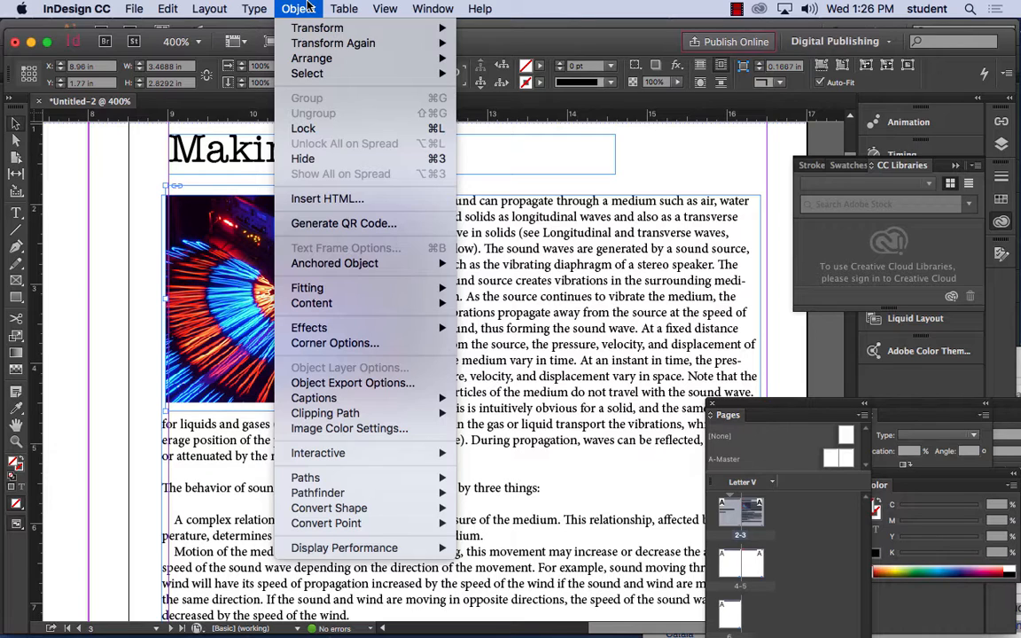
mouse_move(213, 5)
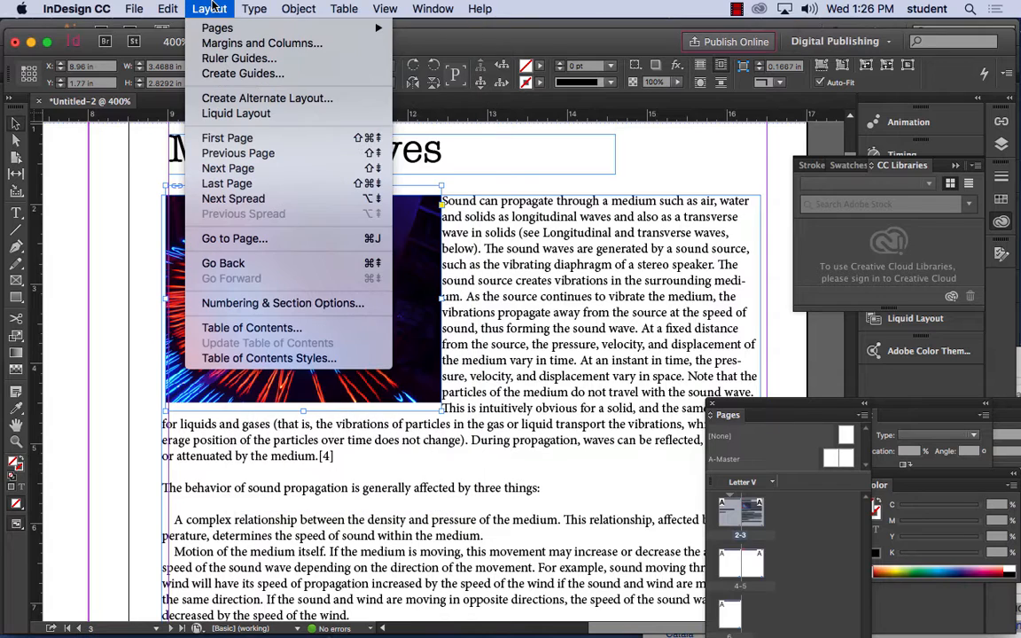
mouse_move(168, 6)
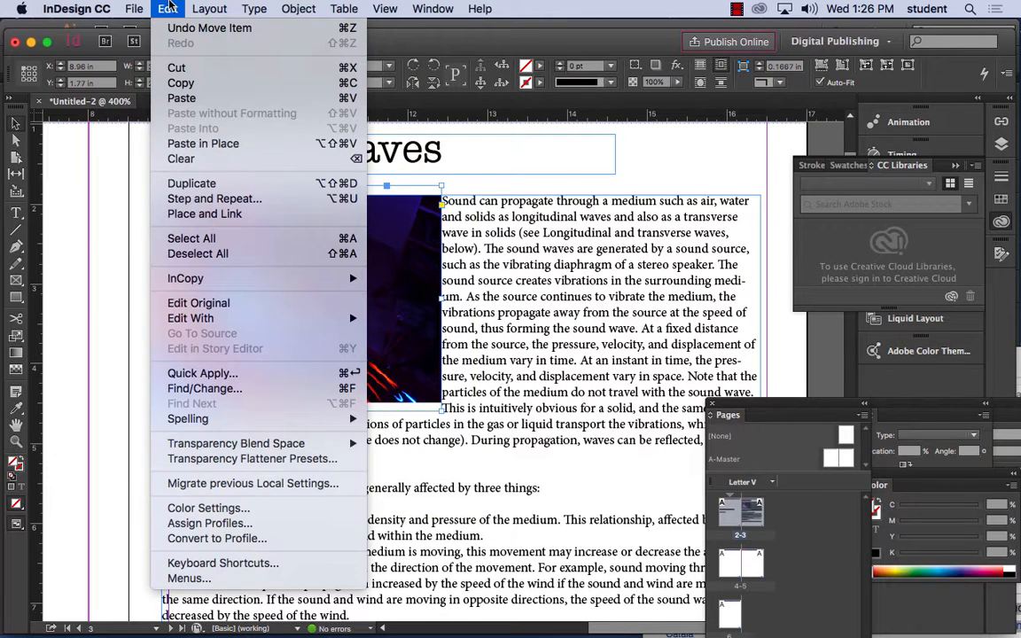
mouse_move(252, 7)
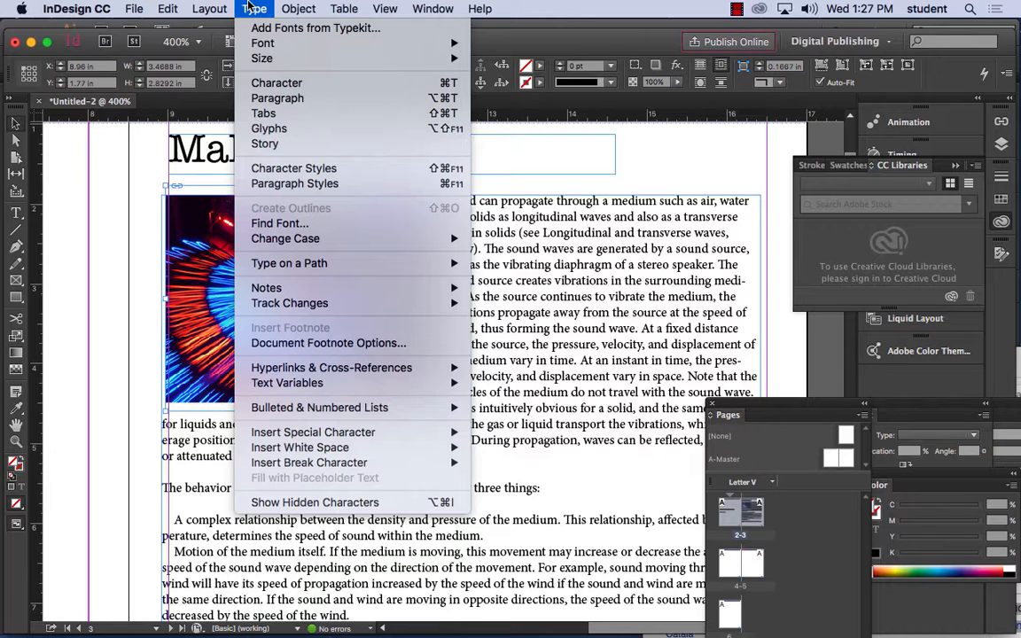
left_click(604, 36)
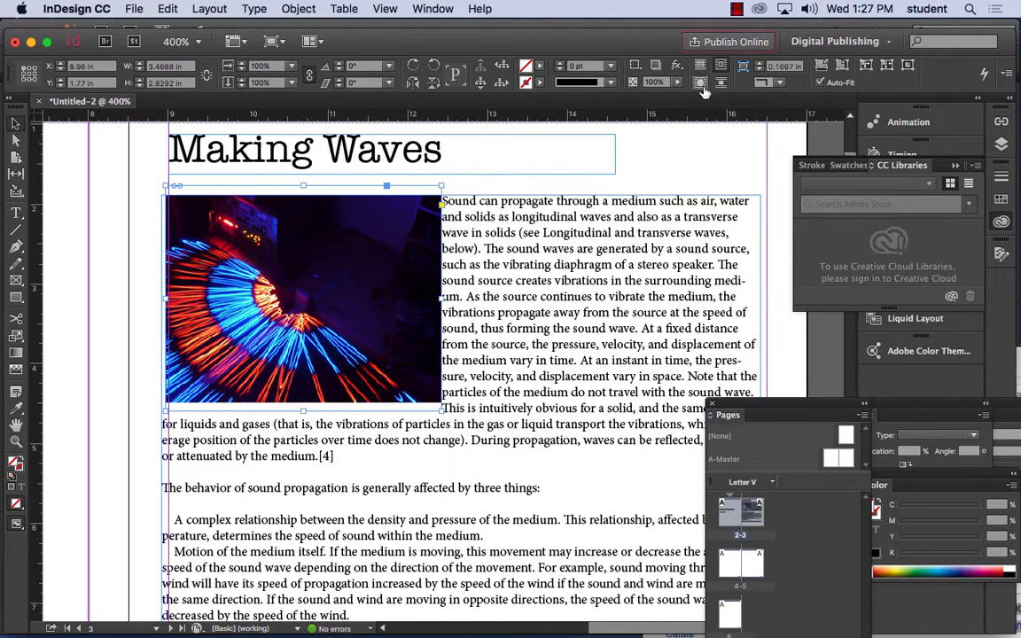
left_click(778, 84)
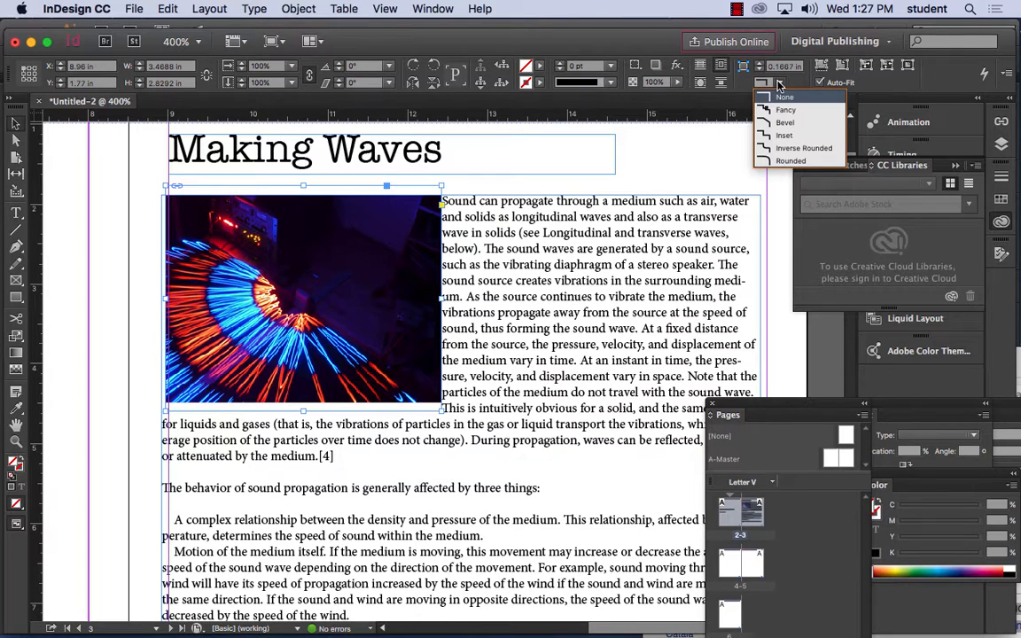
key("Escape")
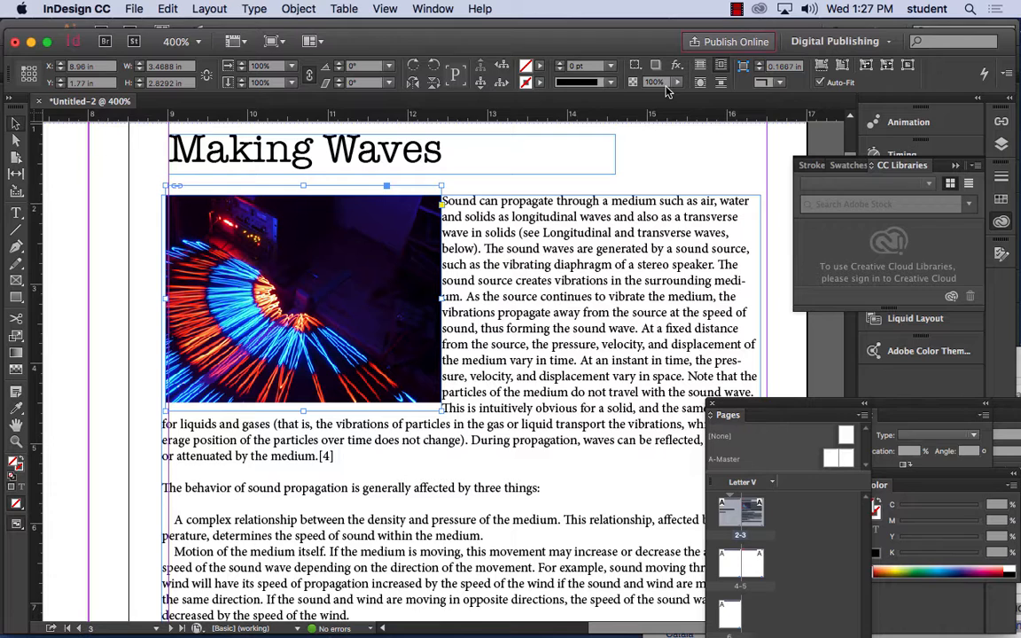
Set the image's text wrap offset to 0.125 in on all four sides and deselect the image
left_click(282, 8)
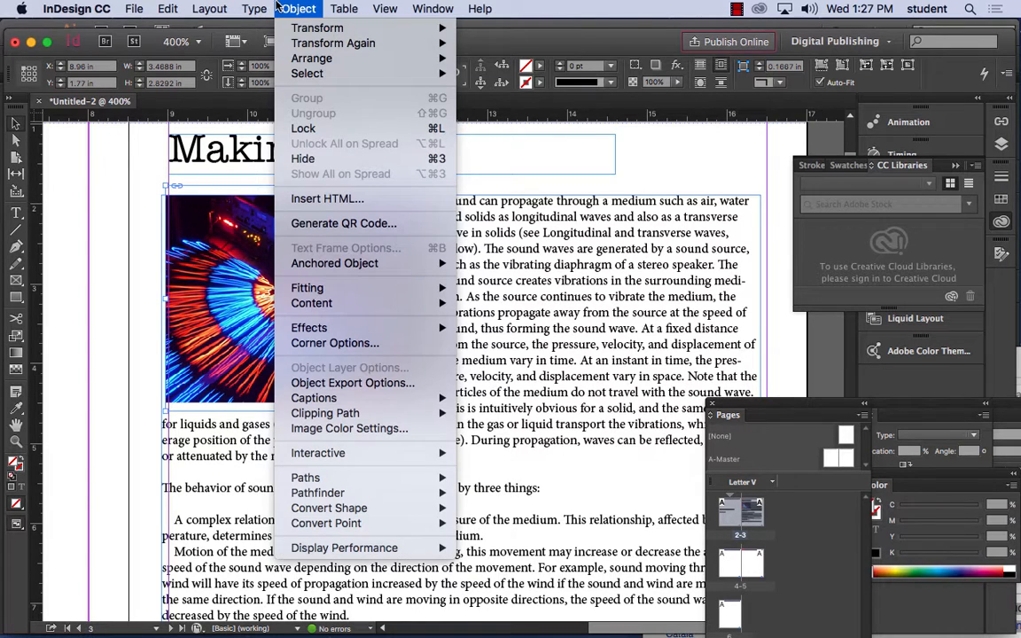
mouse_move(366, 483)
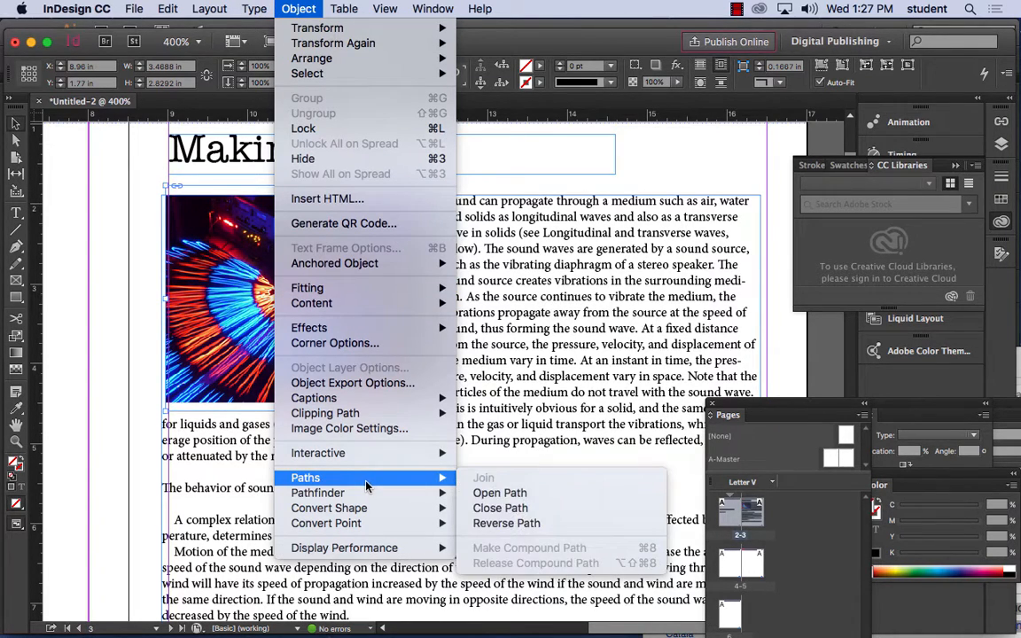
mouse_move(315, 335)
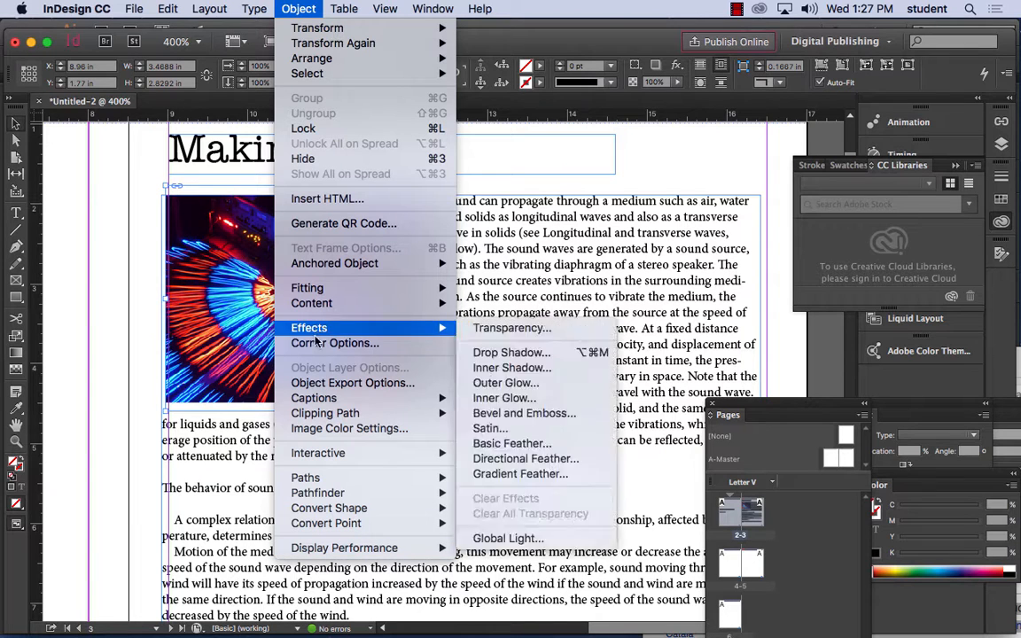
mouse_move(322, 29)
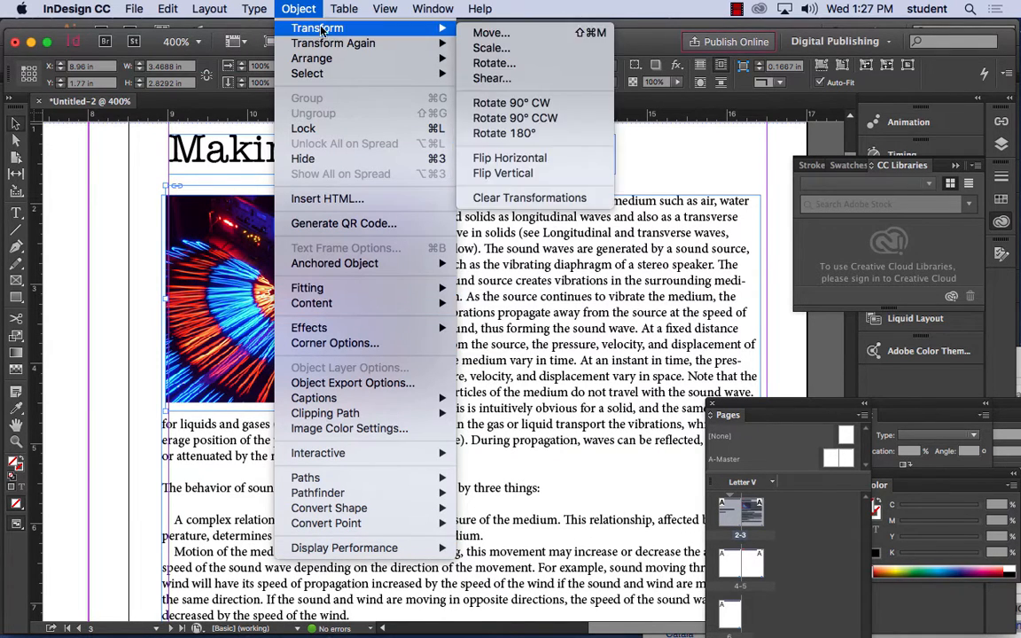
mouse_move(379, 7)
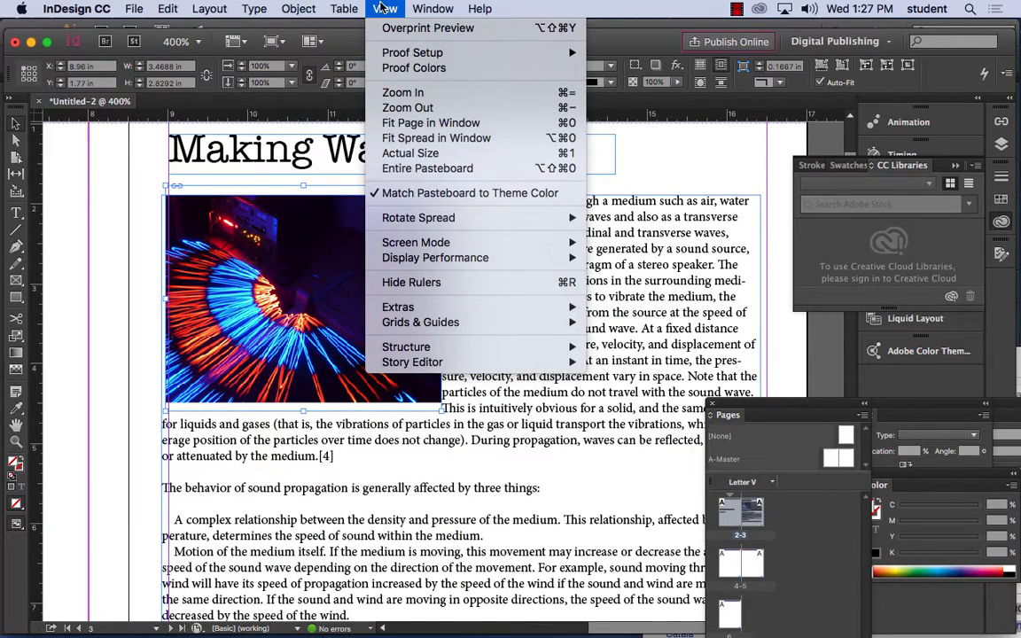
mouse_move(431, 8)
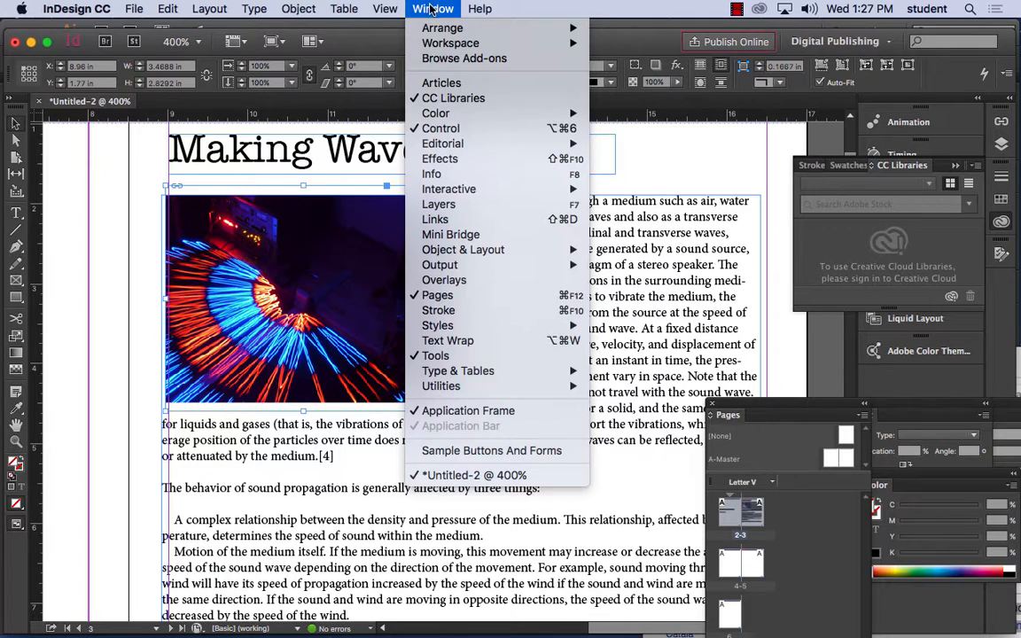
left_click(448, 340)
left_click_drag(550, 295, 685, 158)
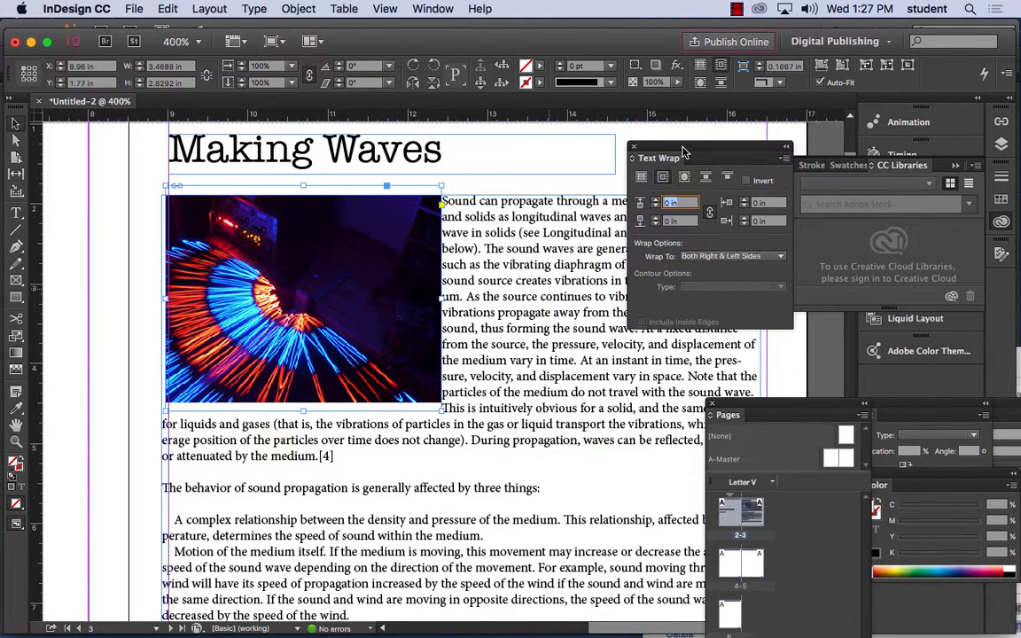
left_click(745, 219)
left_click(744, 220)
left_click(744, 220)
left_click(744, 220)
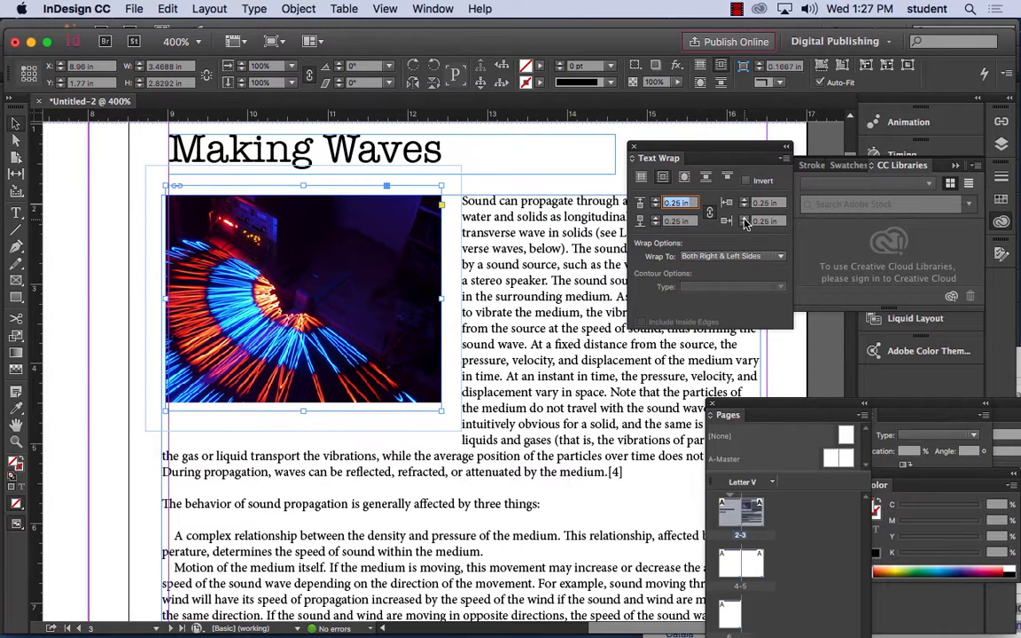
left_click(745, 226)
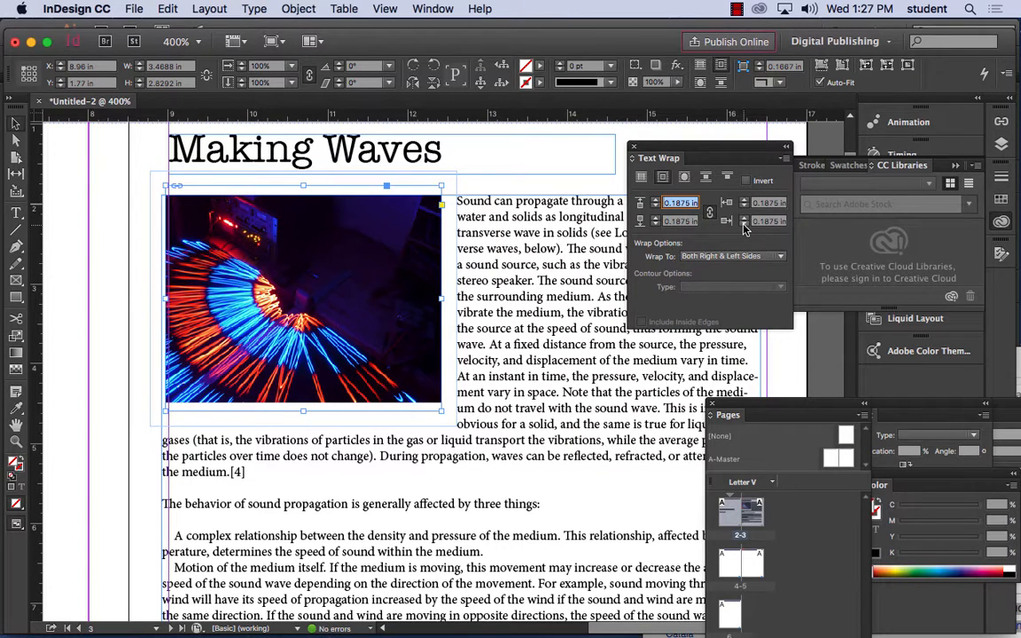
left_click(744, 226)
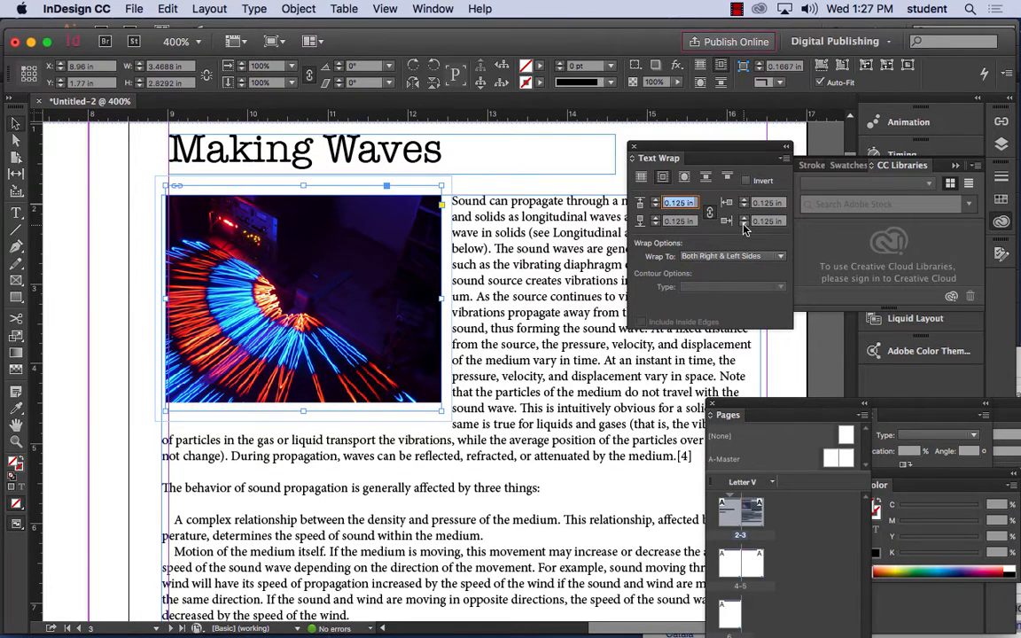
left_click(105, 249)
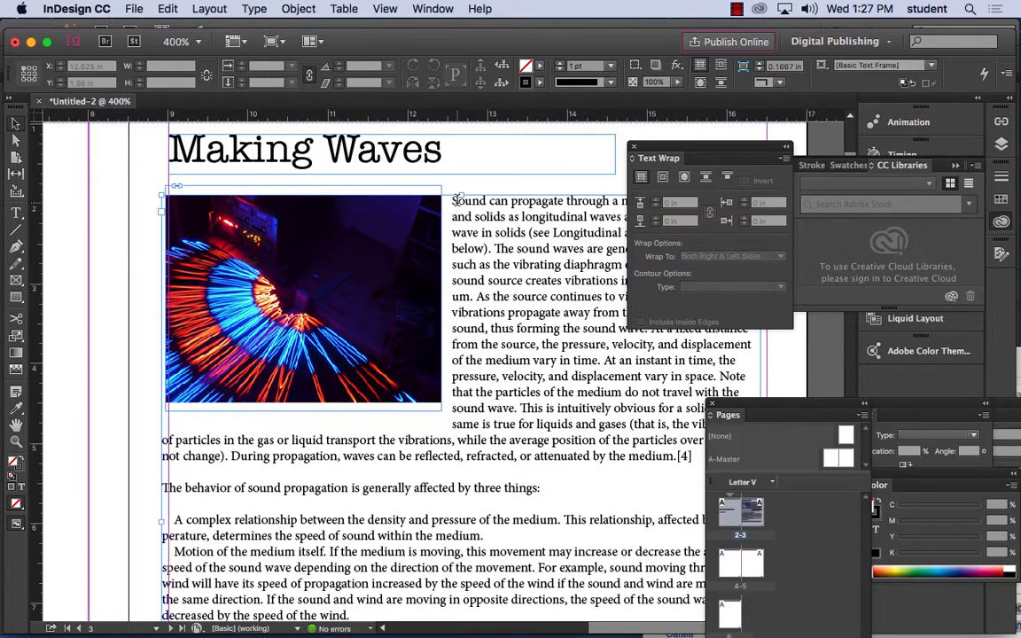
Enlarge the first letter "S" of the body text to 24 pt
key("t")
left_click_drag(452, 200, 460, 202)
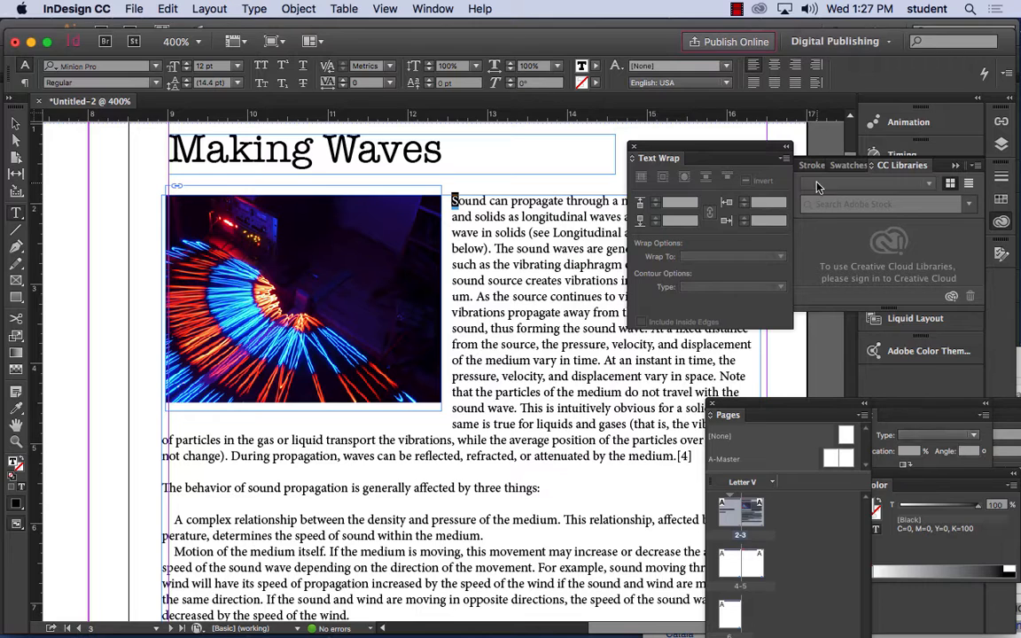
left_click_drag(726, 146, 696, 143)
left_click_drag(745, 414, 572, 343)
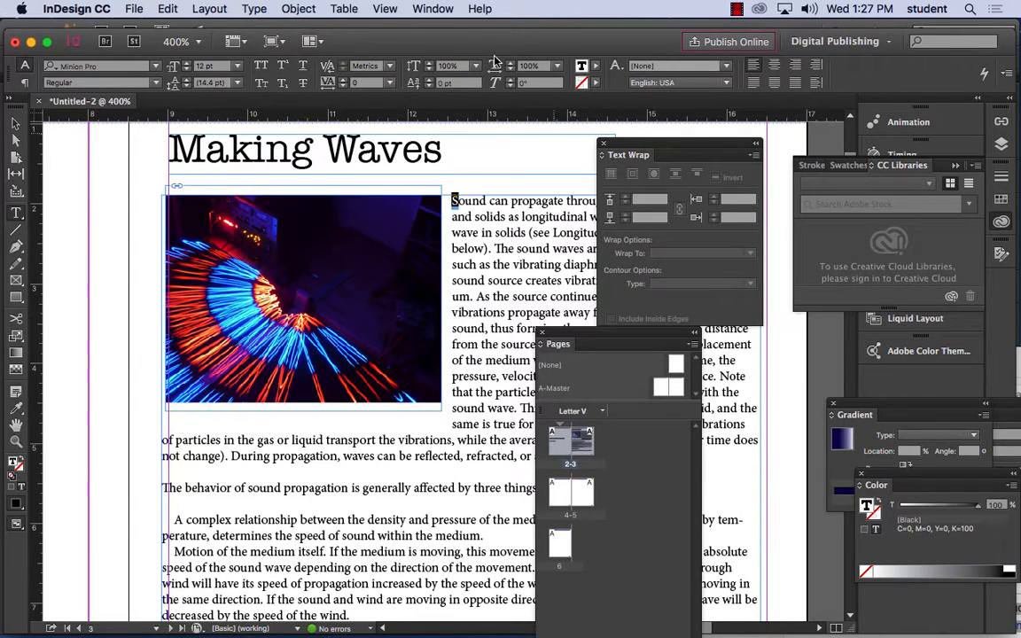
left_click(413, 9)
mouse_move(479, 370)
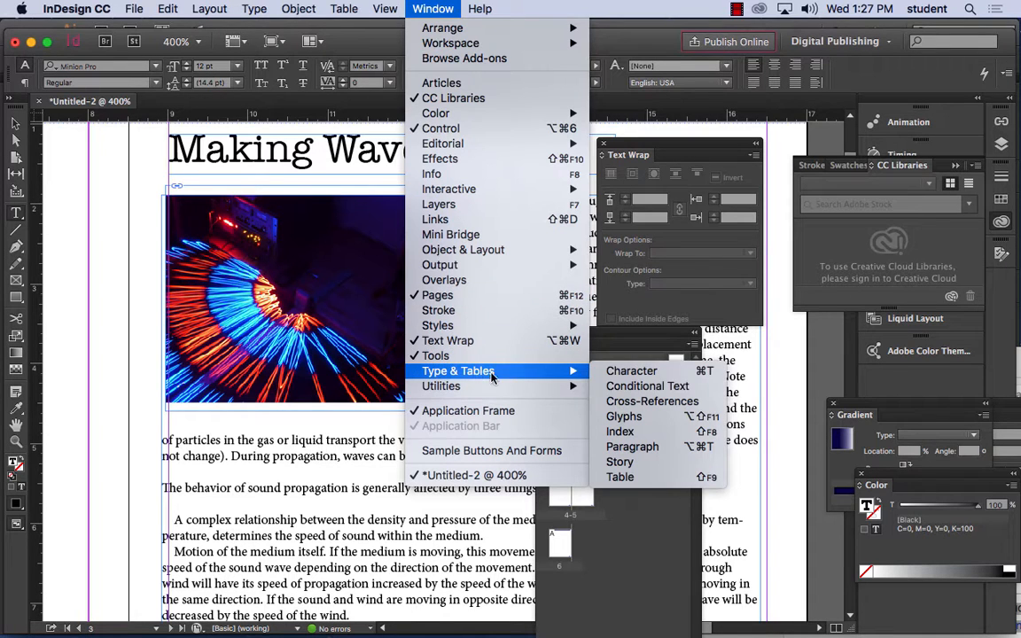
left_click(620, 370)
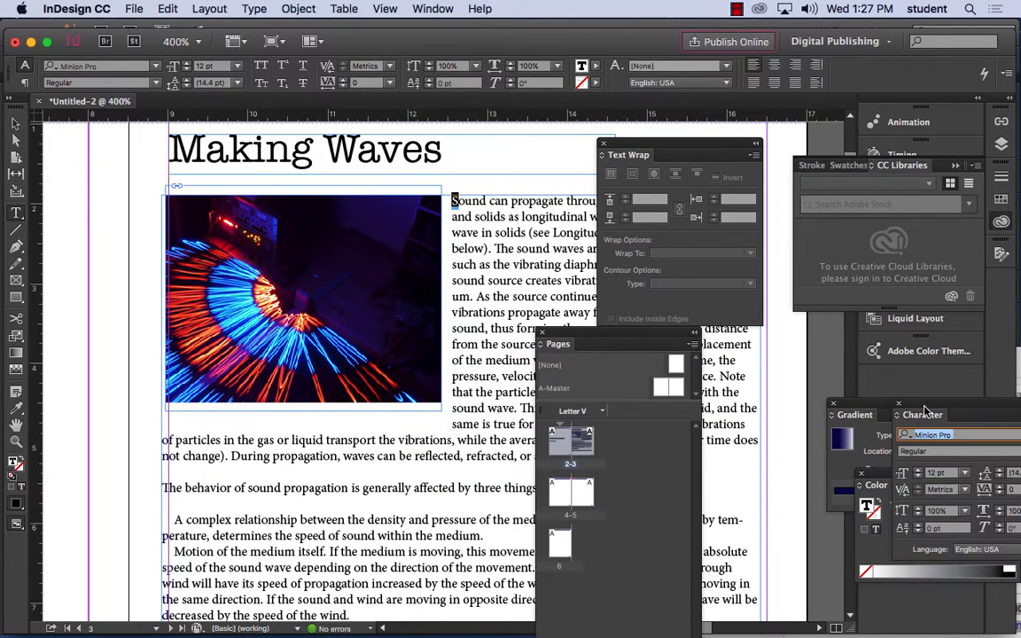
left_click_drag(906, 413, 540, 306)
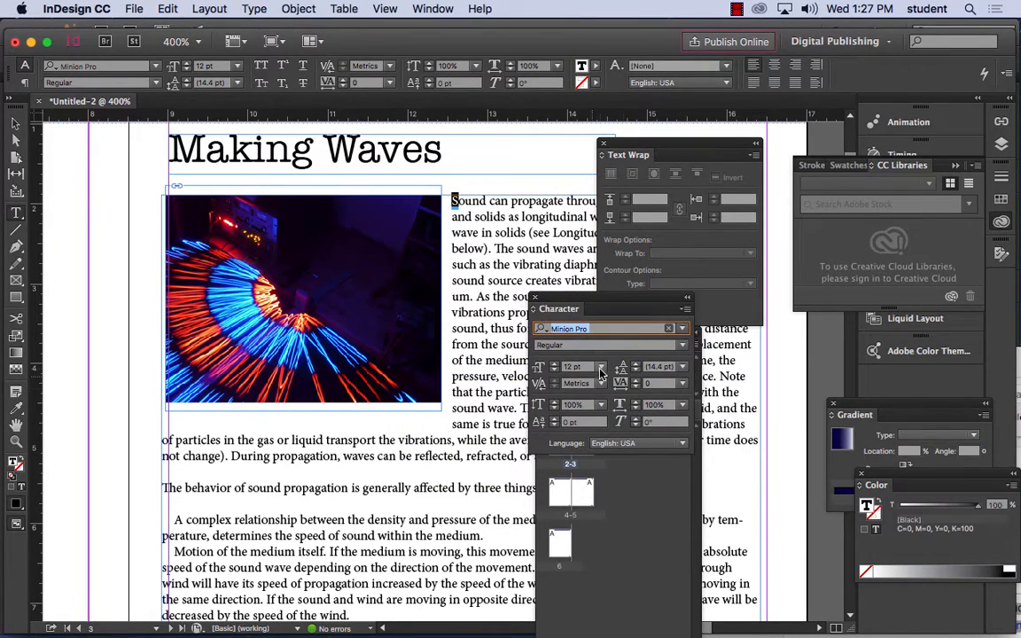
left_click(601, 366)
left_click(589, 529)
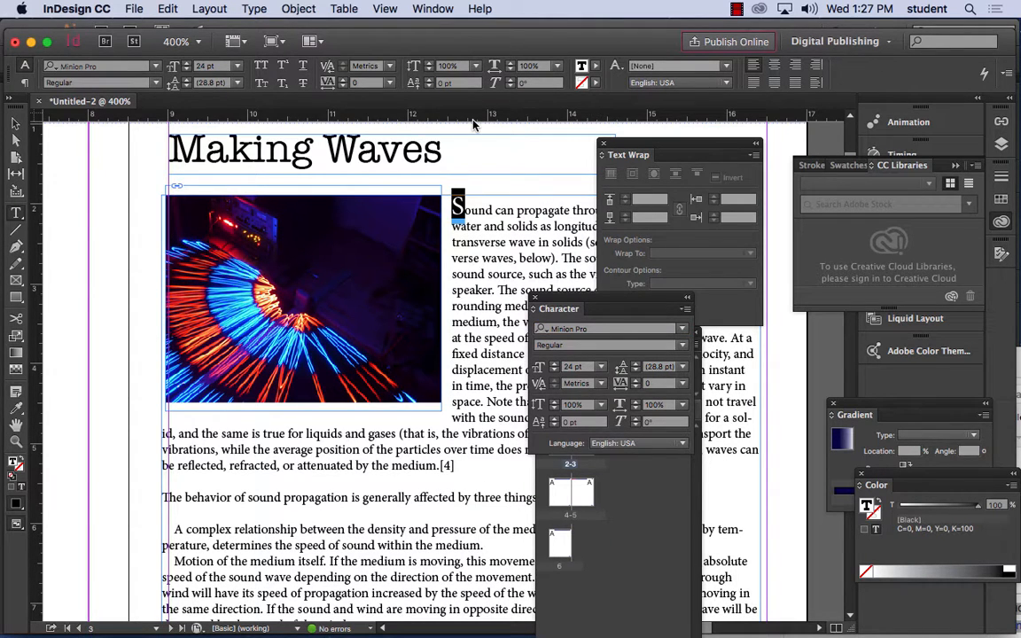
left_click_drag(457, 206, 467, 233)
key("Escape")
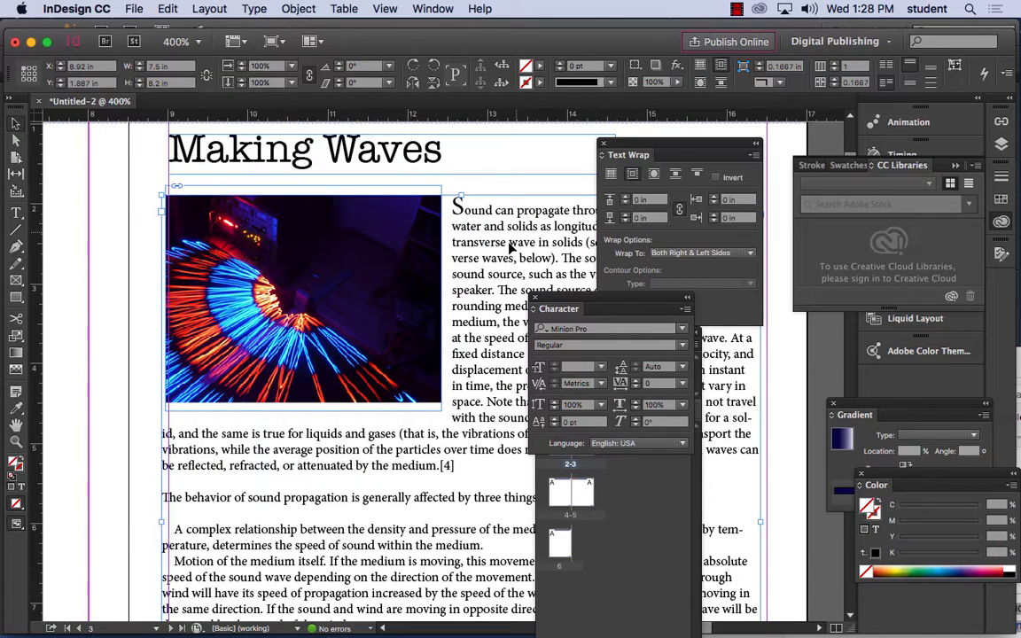
Move the body text frame to the page's left margin at about X 9 in, Y 1.76 in, and stretch it down to about 8.74 in high
left_click_drag(492, 239, 491, 225)
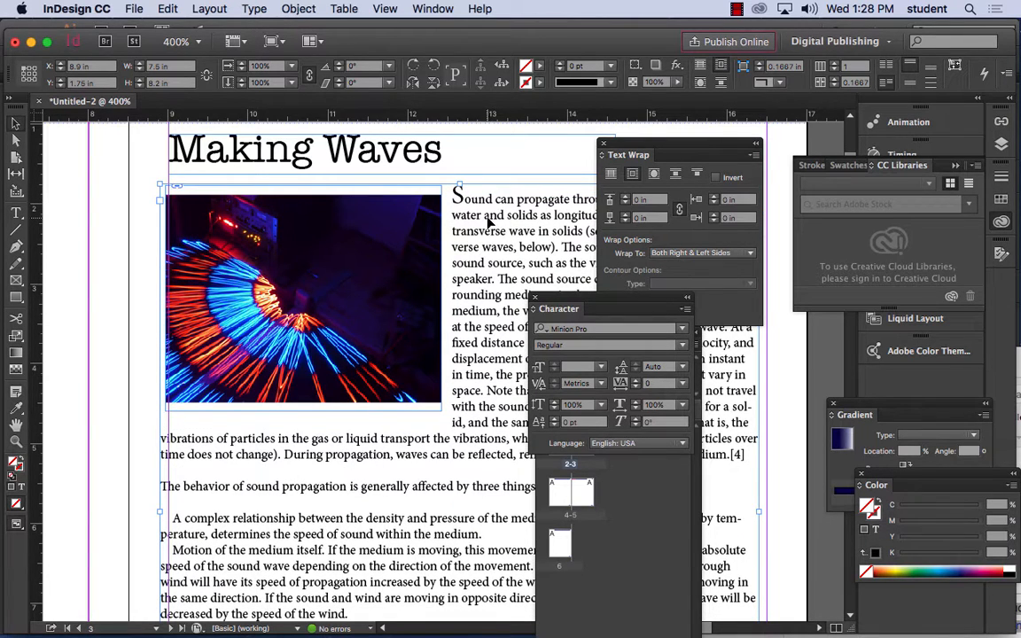
left_click_drag(489, 219, 490, 224)
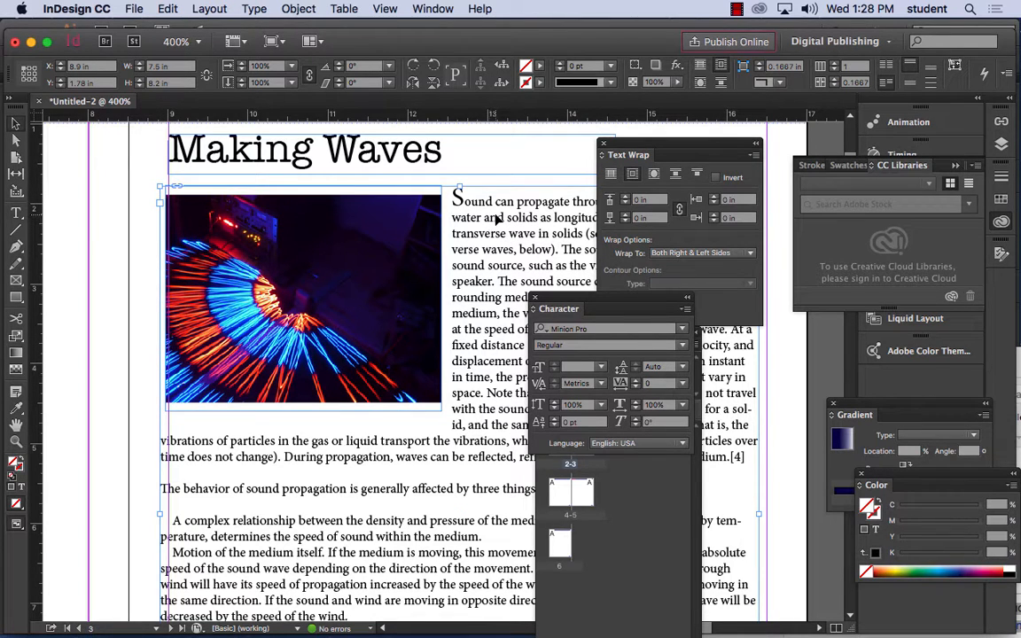
key("super+minus")
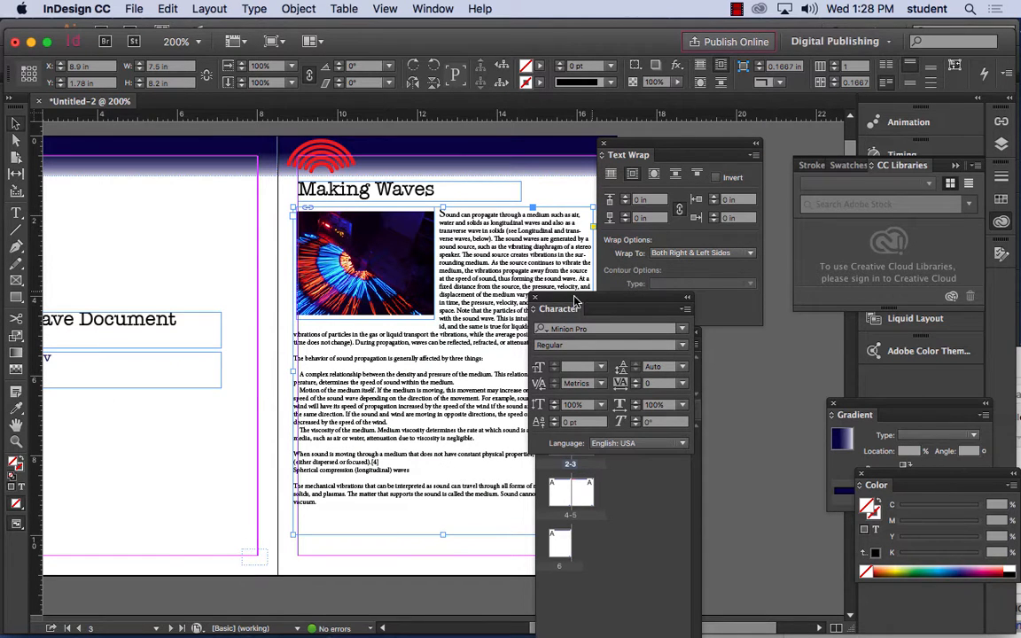
left_click_drag(576, 309, 772, 392)
left_click_drag(582, 340, 706, 350)
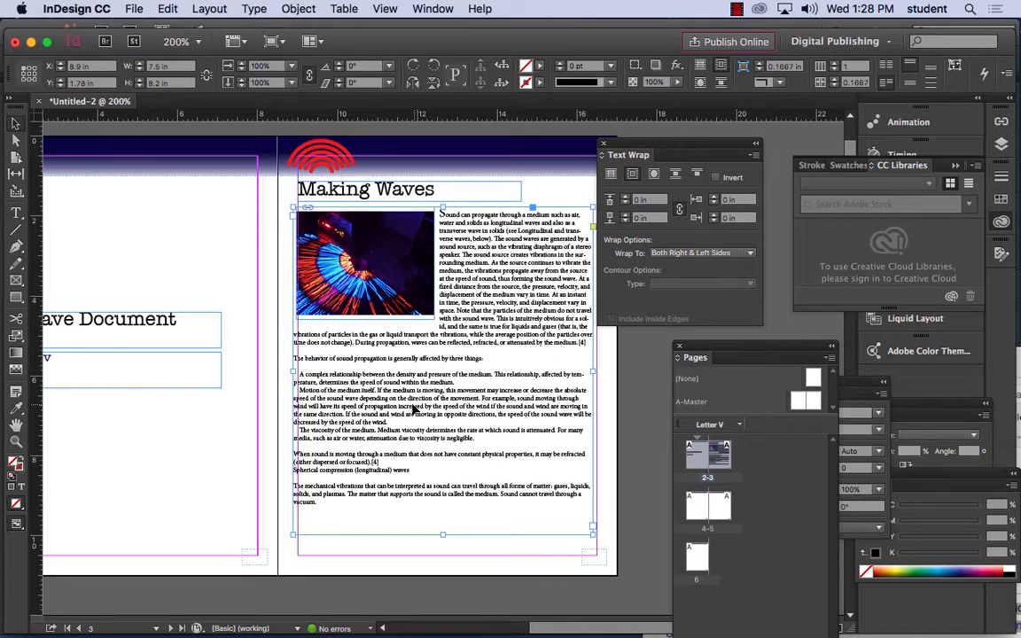
left_click_drag(413, 408, 416, 407)
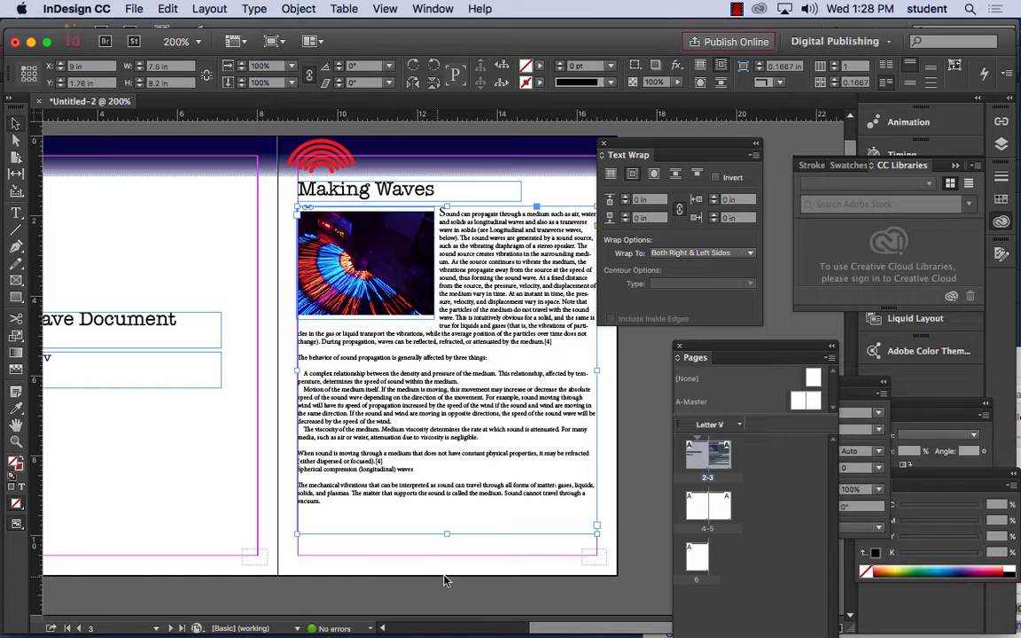
left_click_drag(448, 535, 448, 553)
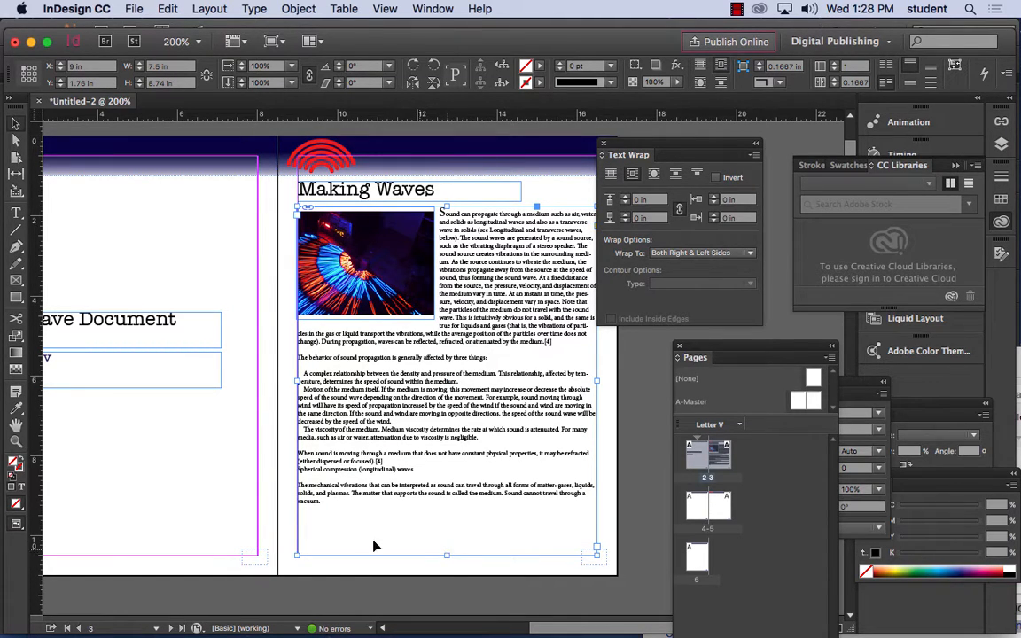
Switch to the Wikipedia "Sound" article in Firefox and copy the paragraph under the Pitch heading
mouse_move(411, 633)
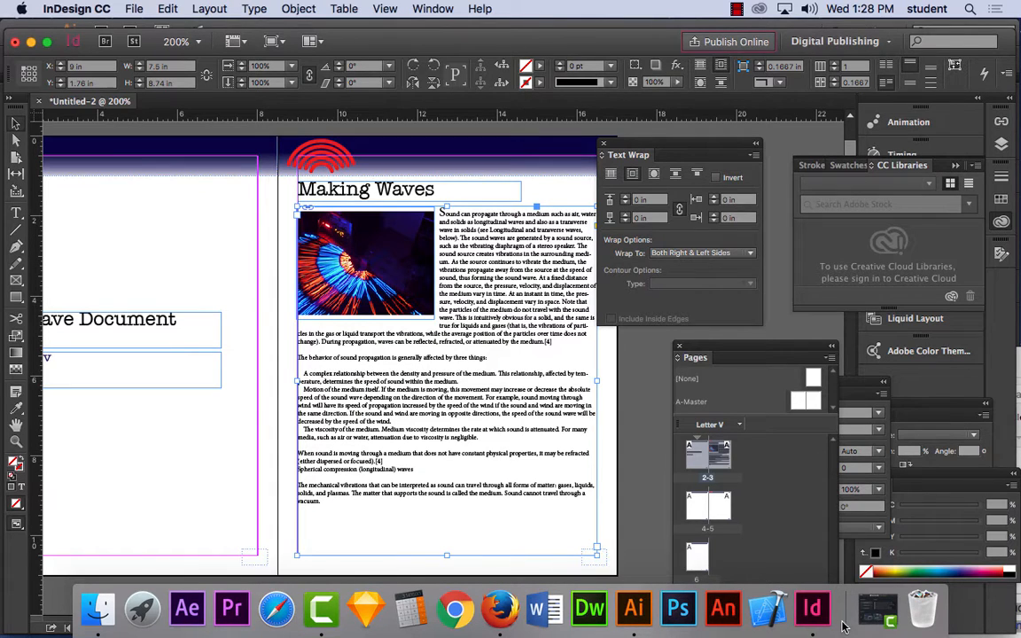
left_click(499, 609)
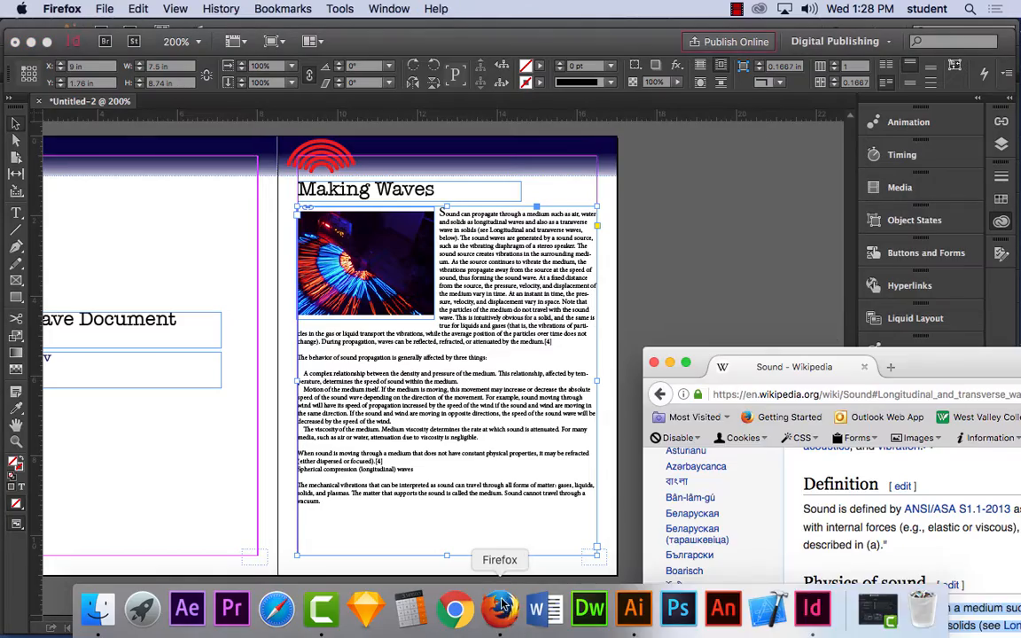
scroll(421, 411, "down", 10)
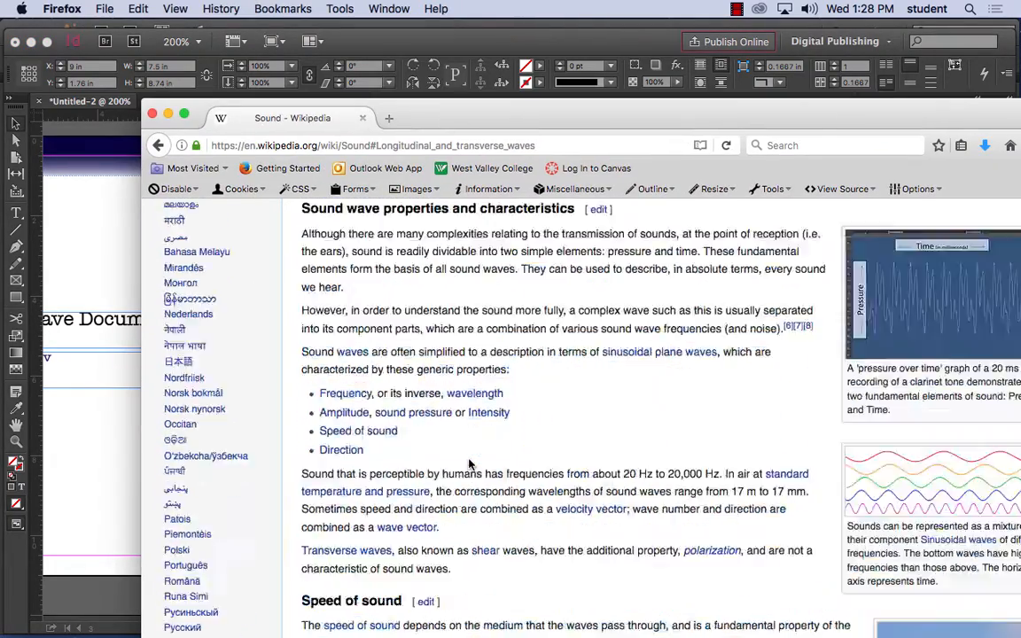
left_click_drag(559, 566, 291, 348)
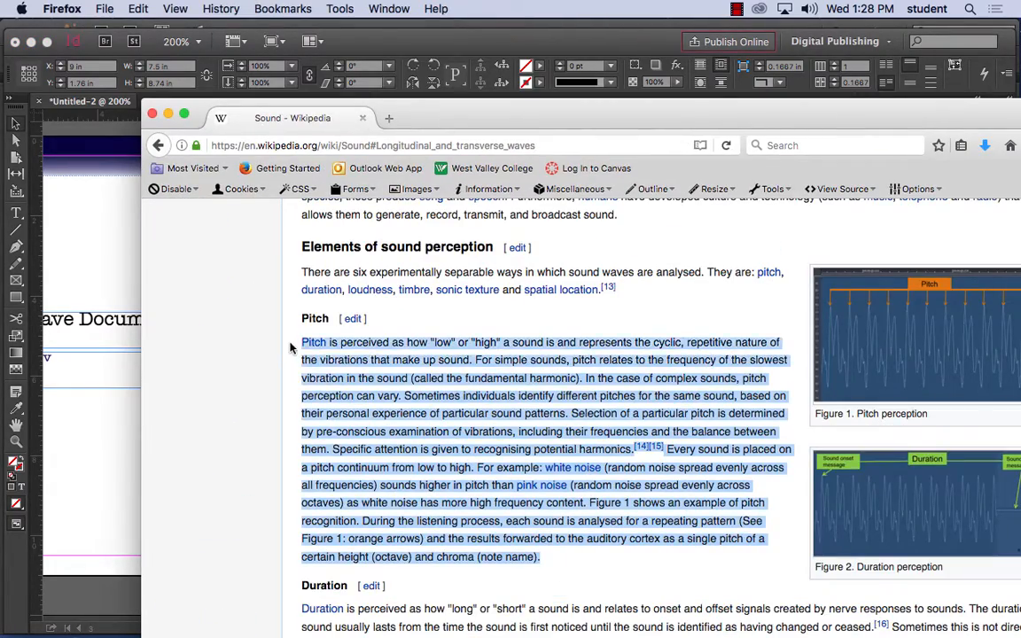
Back in InDesign, paste the copied Pitch paragraph at the end of the "Making Waves" body text
left_click(97, 371)
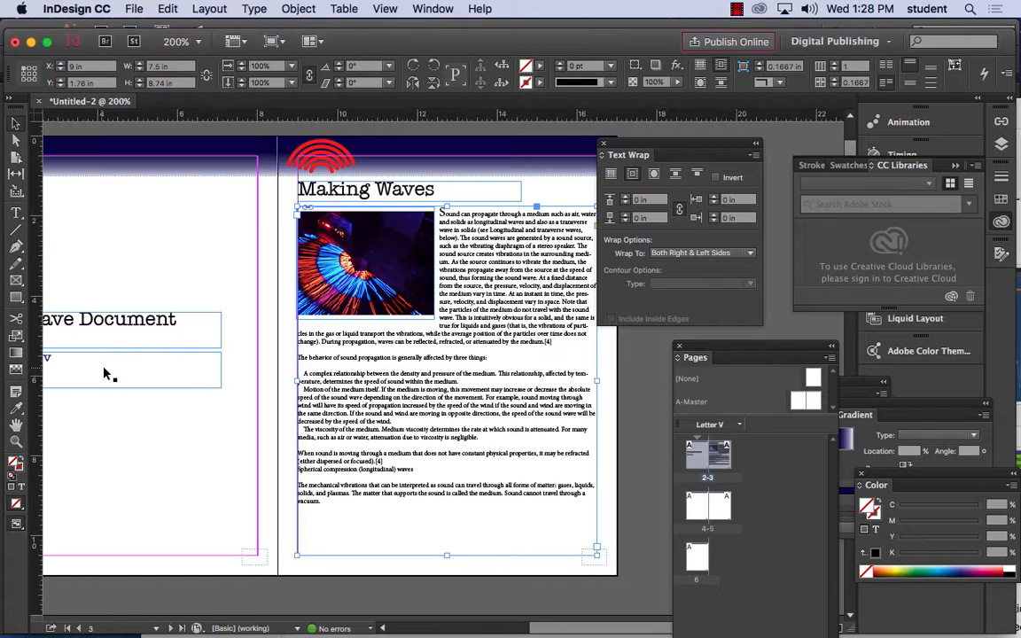
double_click(328, 501)
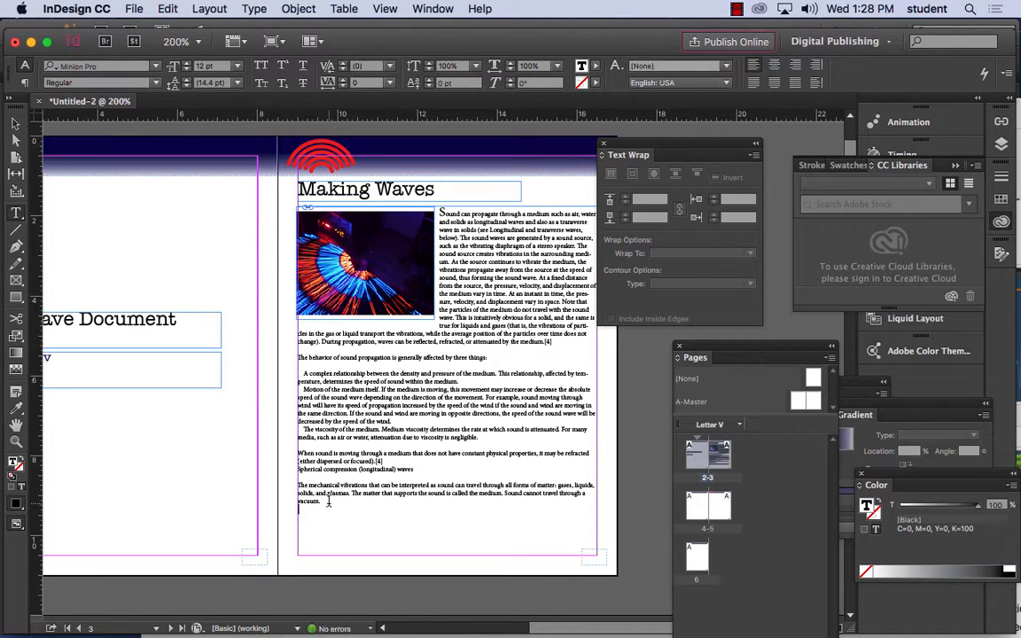
key("BackSpace")
key("super+v")
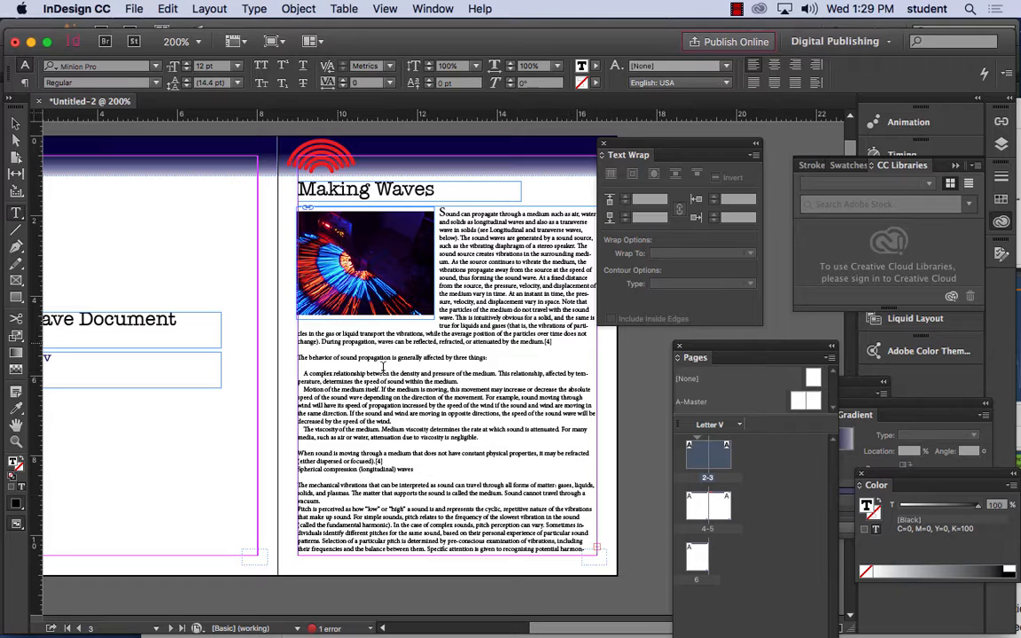
Flow the body text's overset into a linked frame on page 4, about 7.5 by 9.375 in, starting below the header at the left margin
key("super+minus")
key("super+minus")
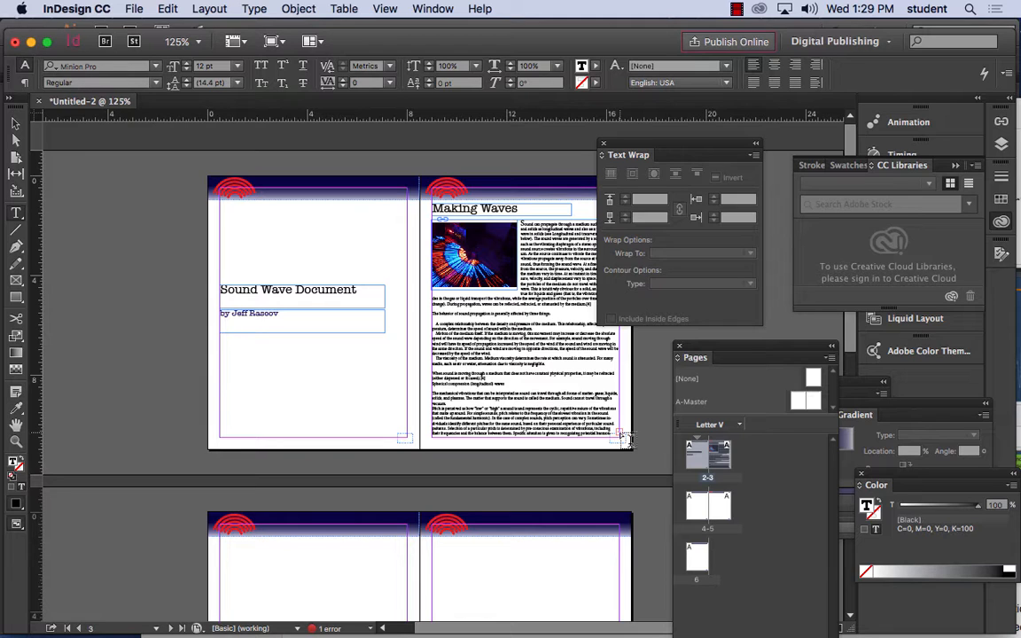
left_click_drag(648, 149, 722, 220)
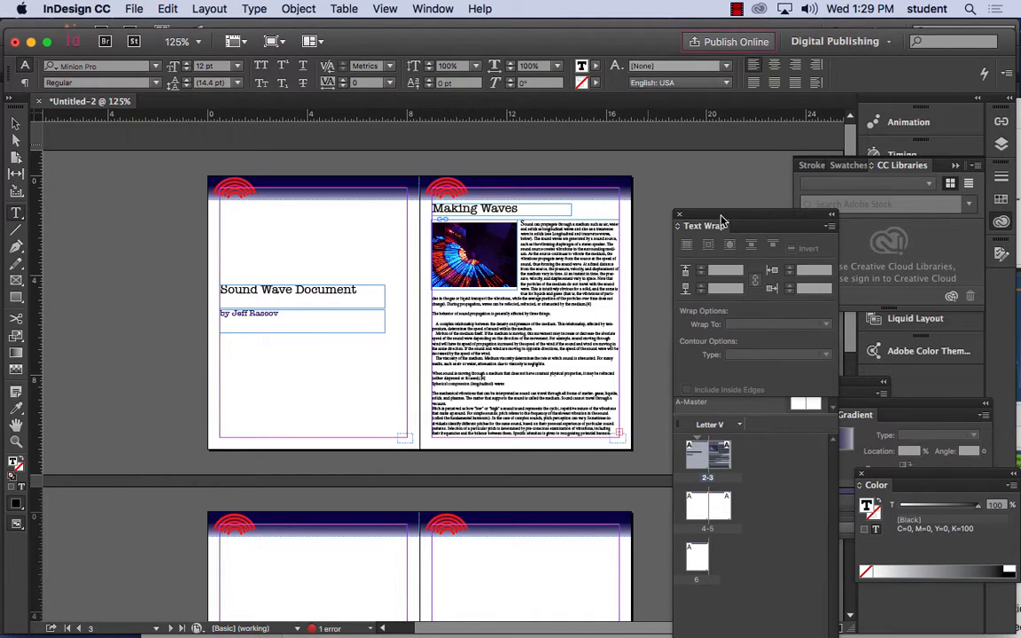
left_click(15, 129)
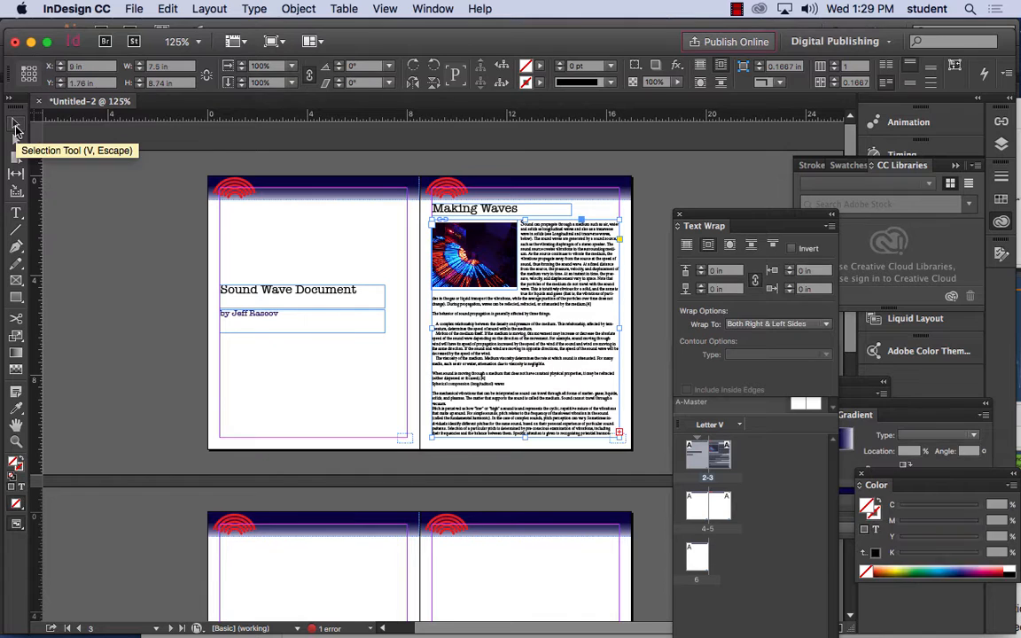
left_click_drag(383, 462, 342, 405)
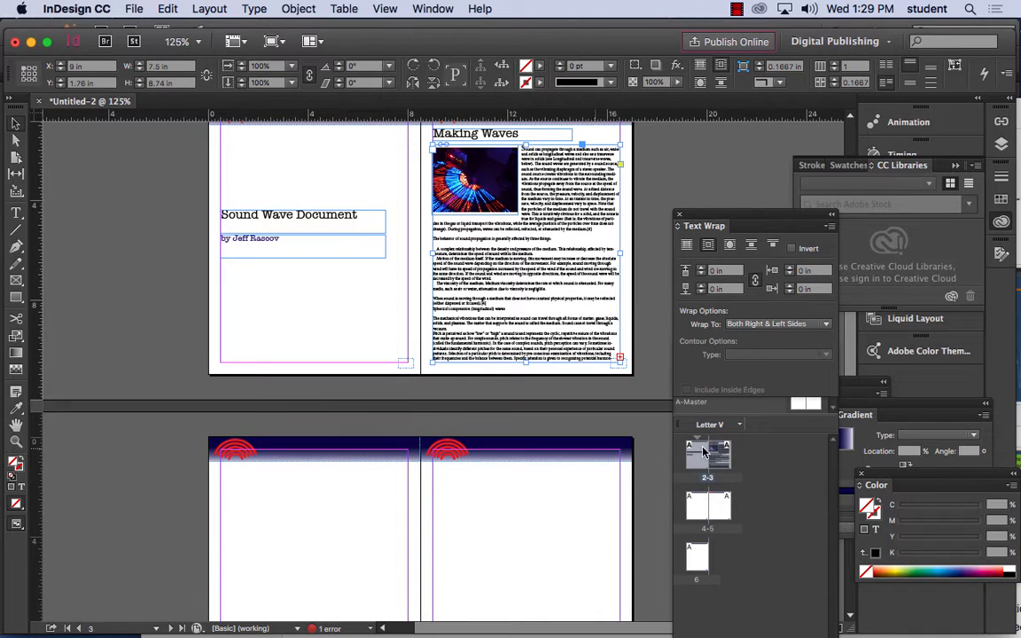
left_click_drag(423, 426, 372, 257)
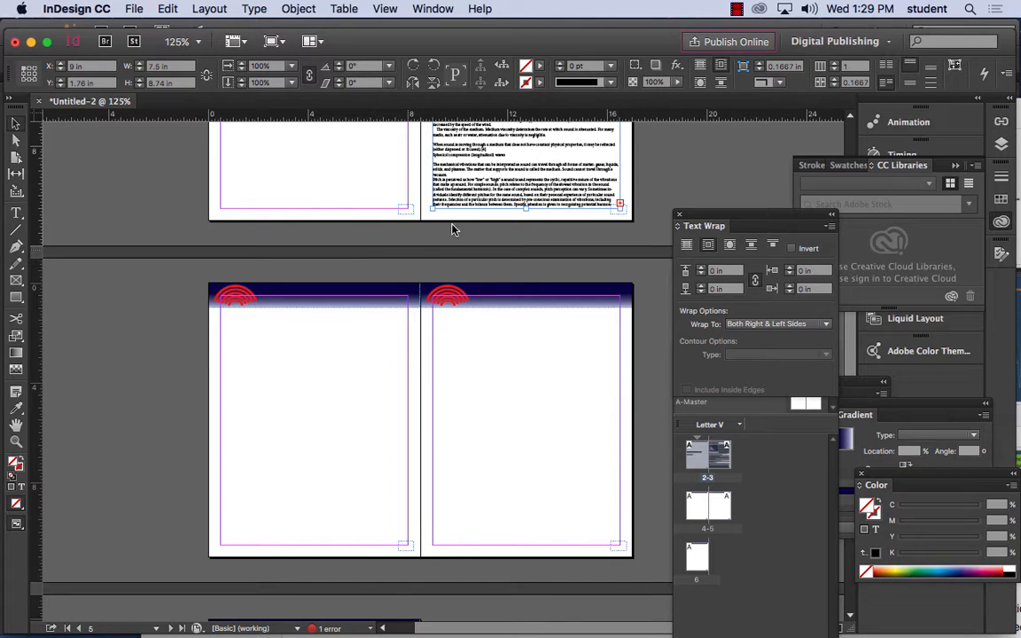
left_click(620, 206)
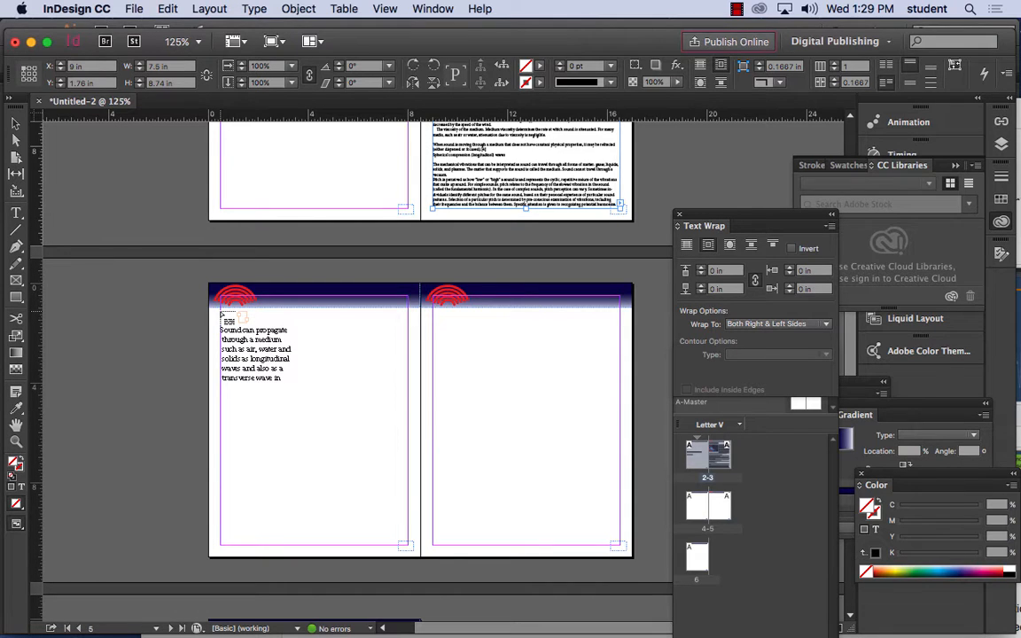
left_click(223, 316)
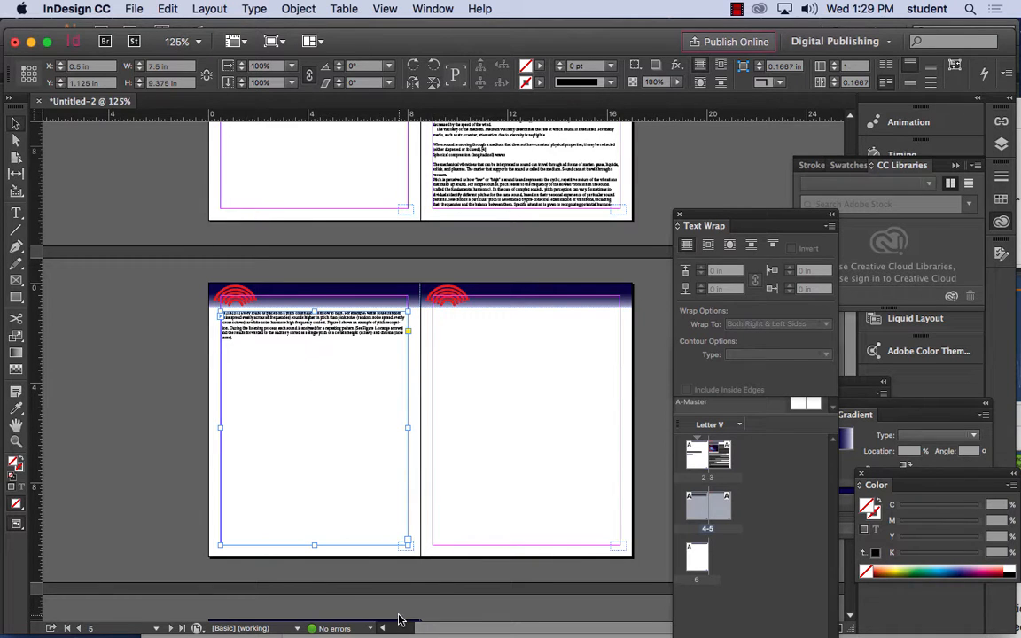
Switch to the Wikipedia article in Firefox and copy the paragraph under the Sonic texture heading
mouse_move(394, 631)
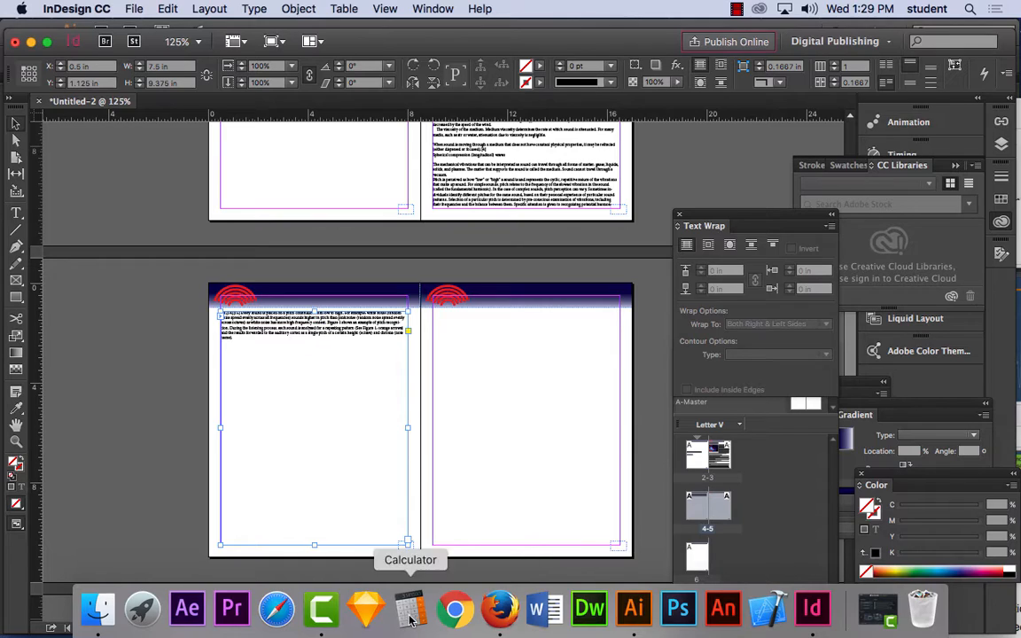
left_click(499, 609)
scroll(426, 509, "down", 20)
scroll(425, 509, "up", 15)
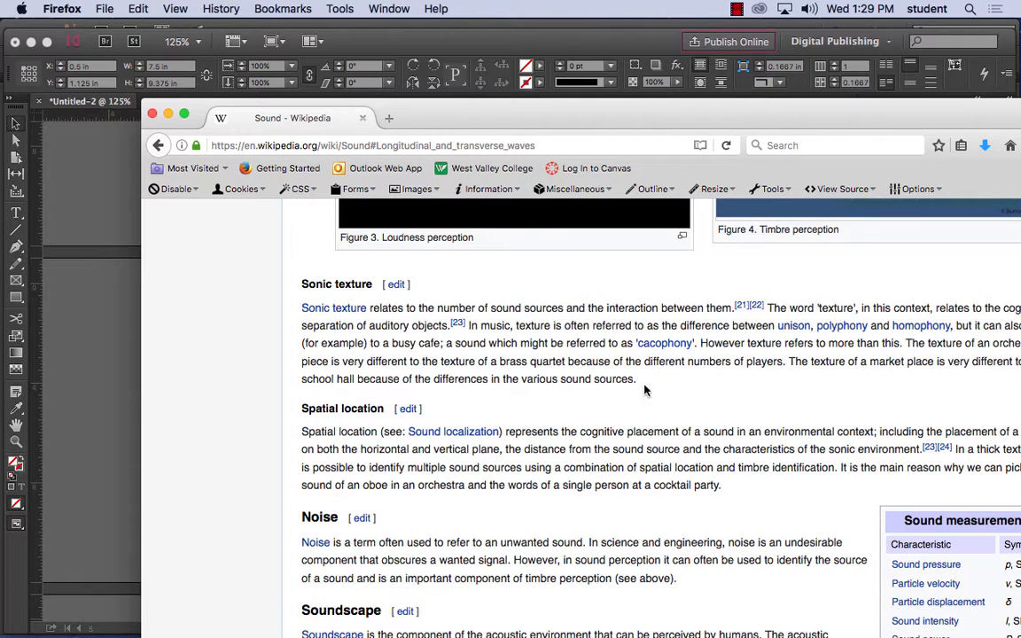
left_click_drag(638, 381, 293, 314)
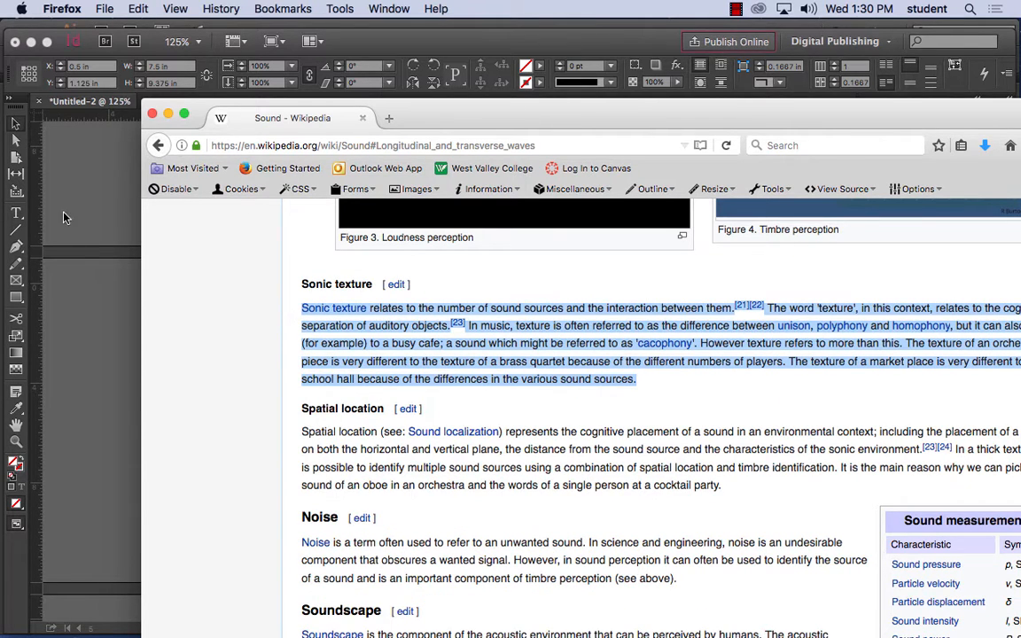
Back in InDesign, paste the Sonic texture paragraph at the end of the page 4 text and reselect its frame
left_click(111, 280)
double_click(249, 342)
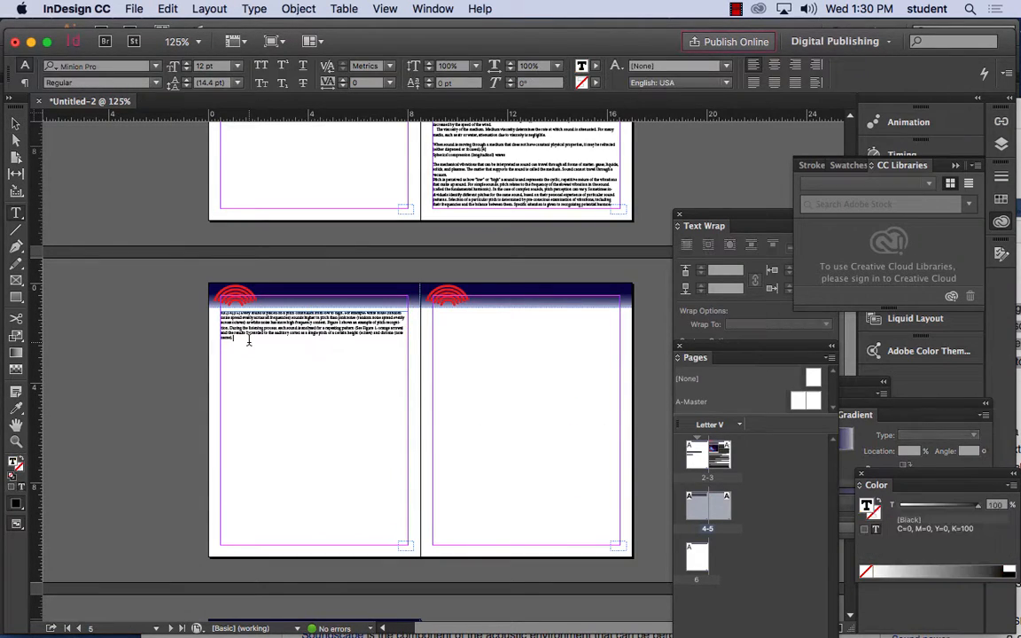
key("super+v")
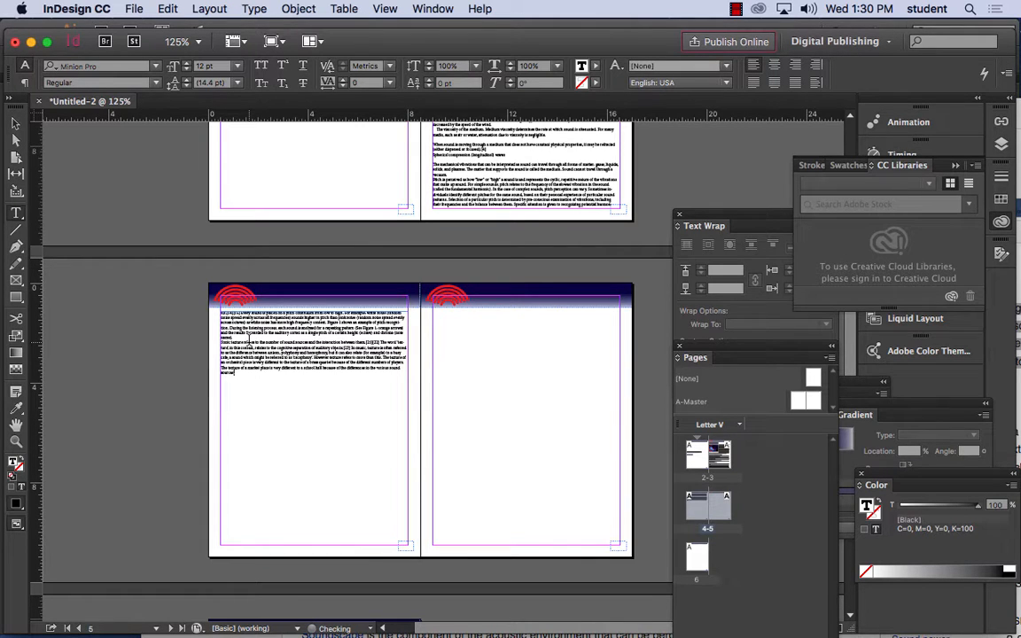
left_click(15, 123)
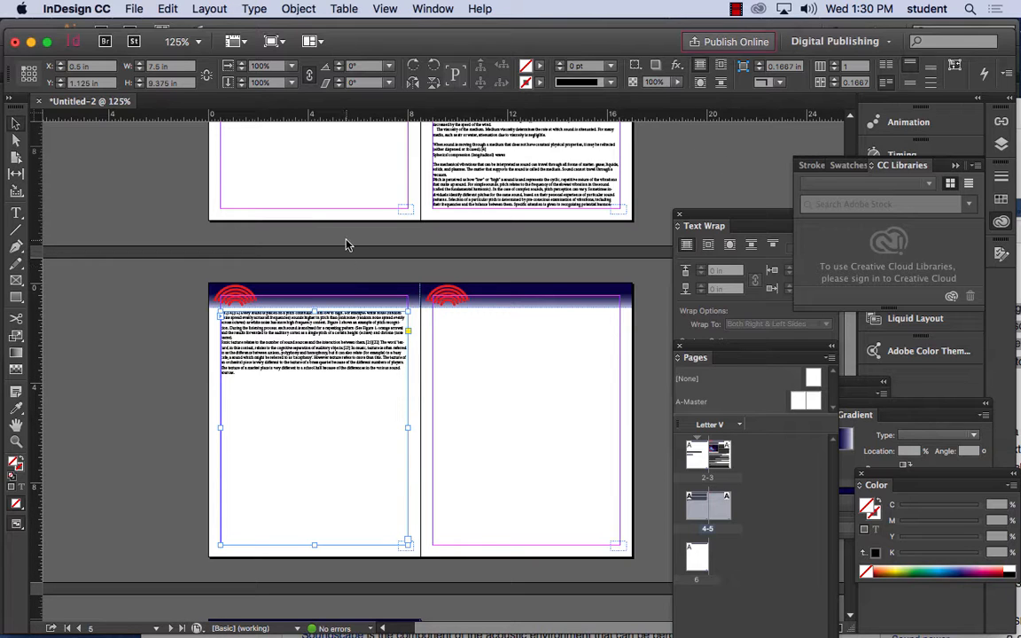
Display the paragraph formatting settings and place them beside the text on page 4
key("super+equal")
key("super+equal")
key("super+equal")
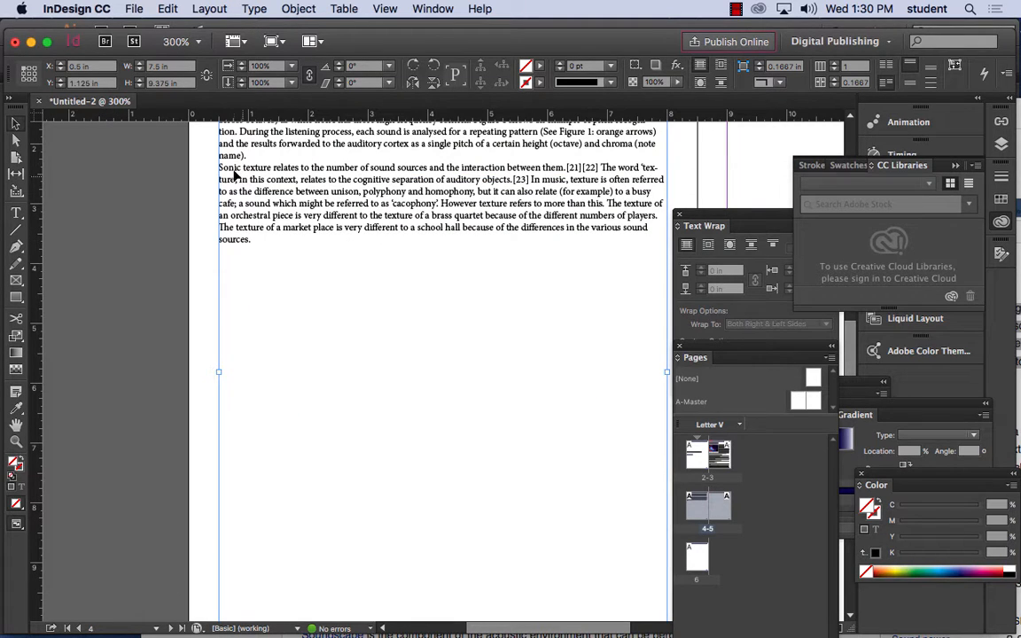
left_click_drag(347, 249, 347, 348)
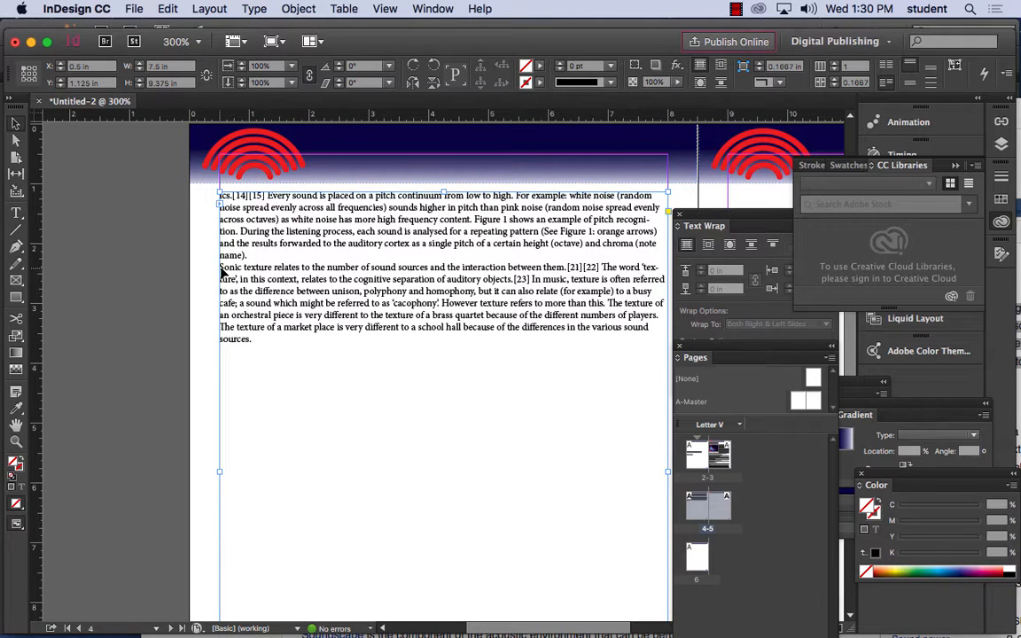
left_click(434, 8)
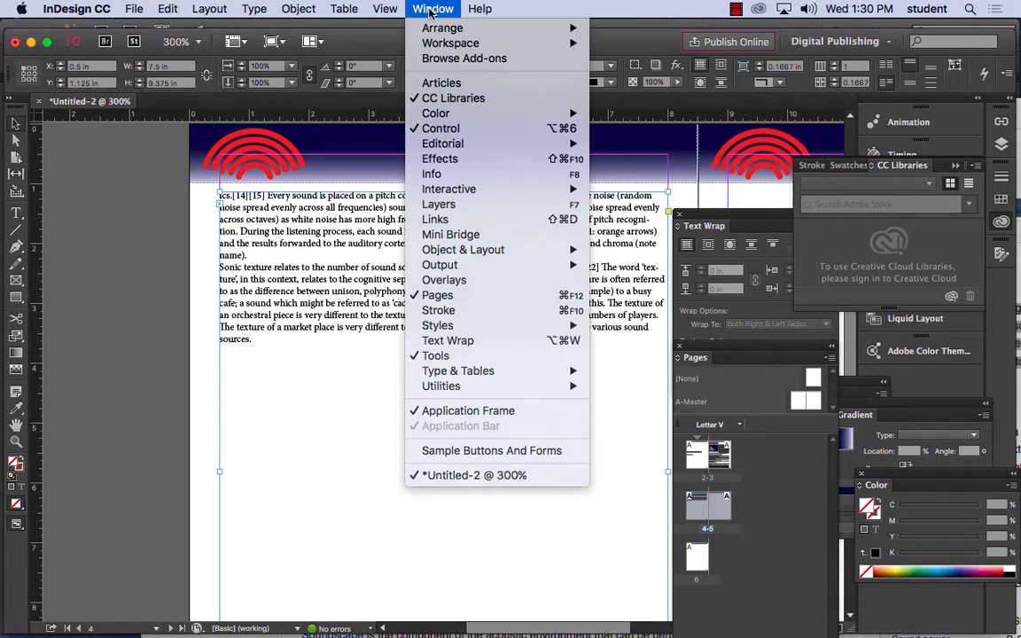
mouse_move(501, 376)
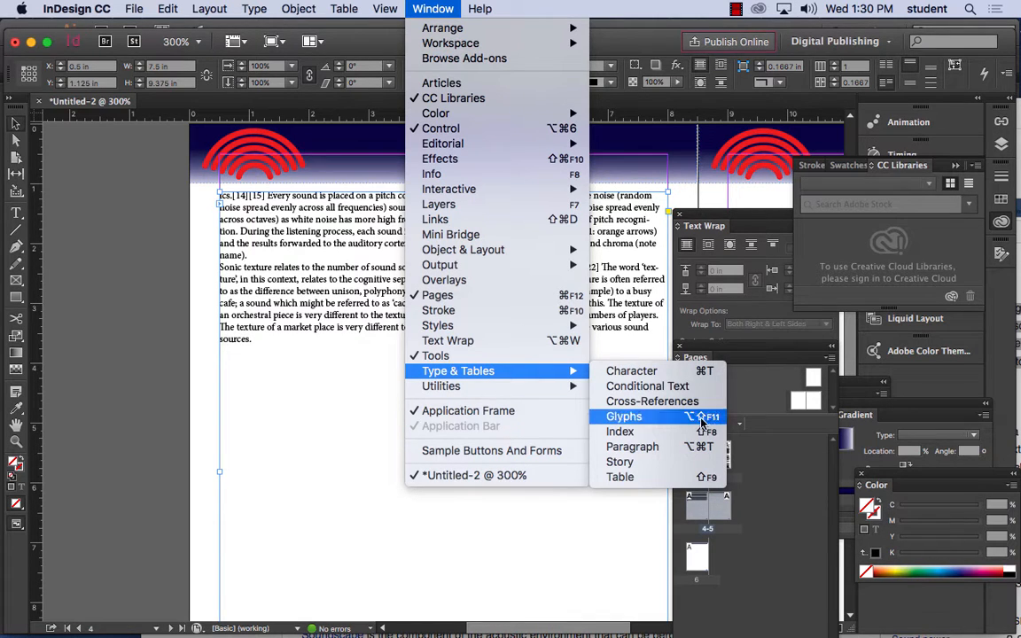
left_click(631, 446)
left_click_drag(600, 310, 164, 336)
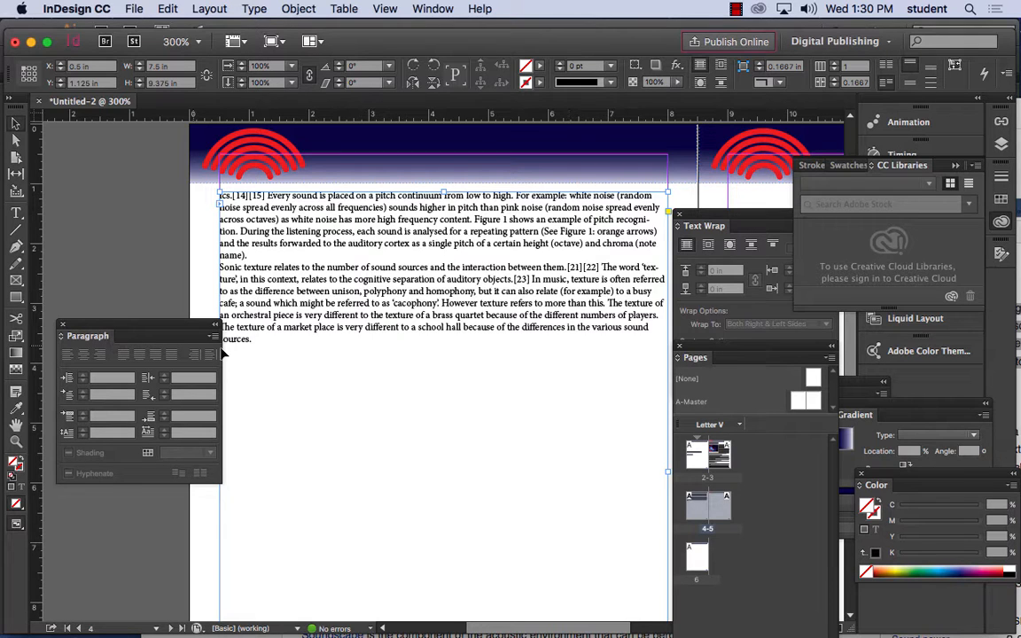
Examine the additional paragraph formatting commands, such as justification, drop caps and hyphenation, for the selected text frame
left_click(211, 337)
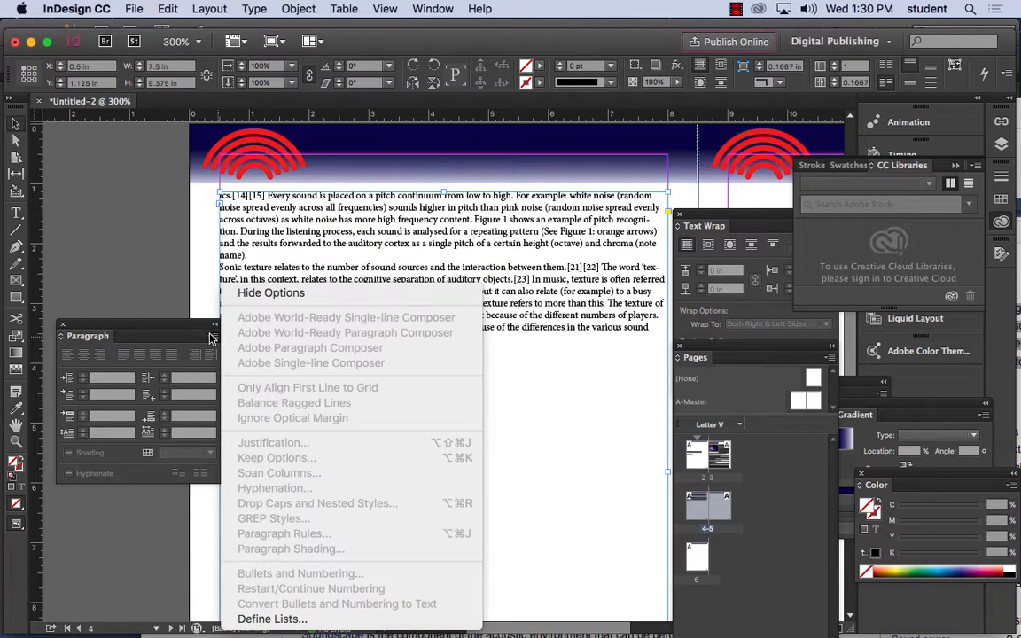
left_click(141, 305)
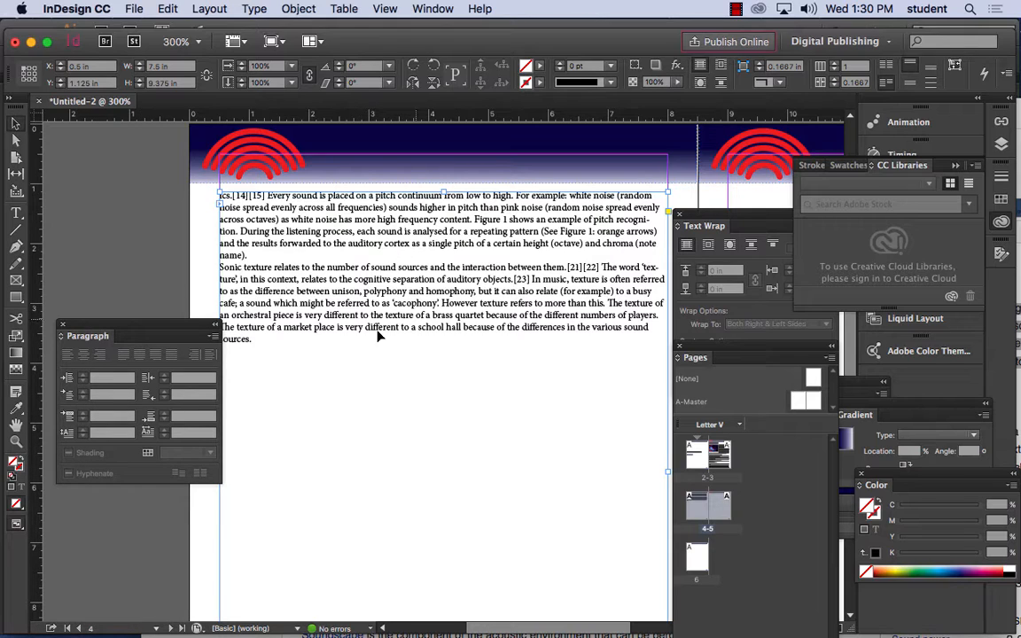
left_click(274, 293)
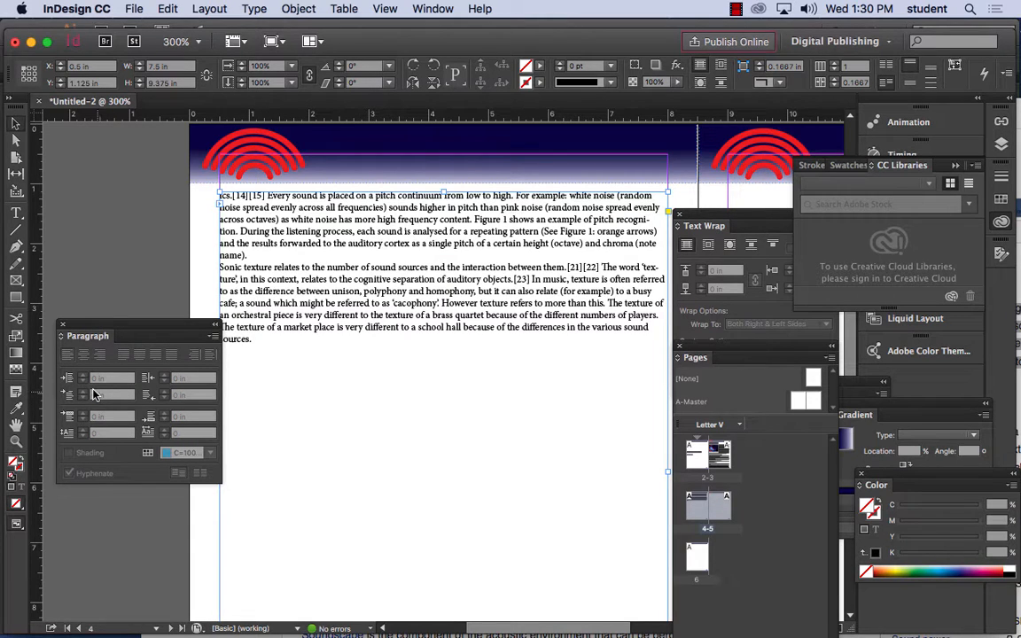
left_click(213, 337)
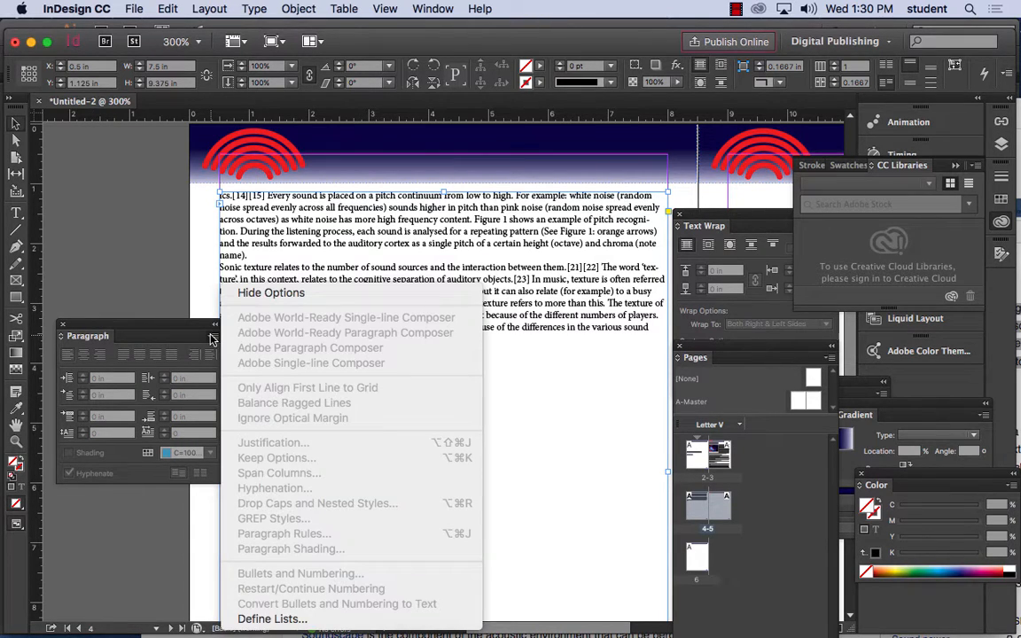
left_click(165, 303)
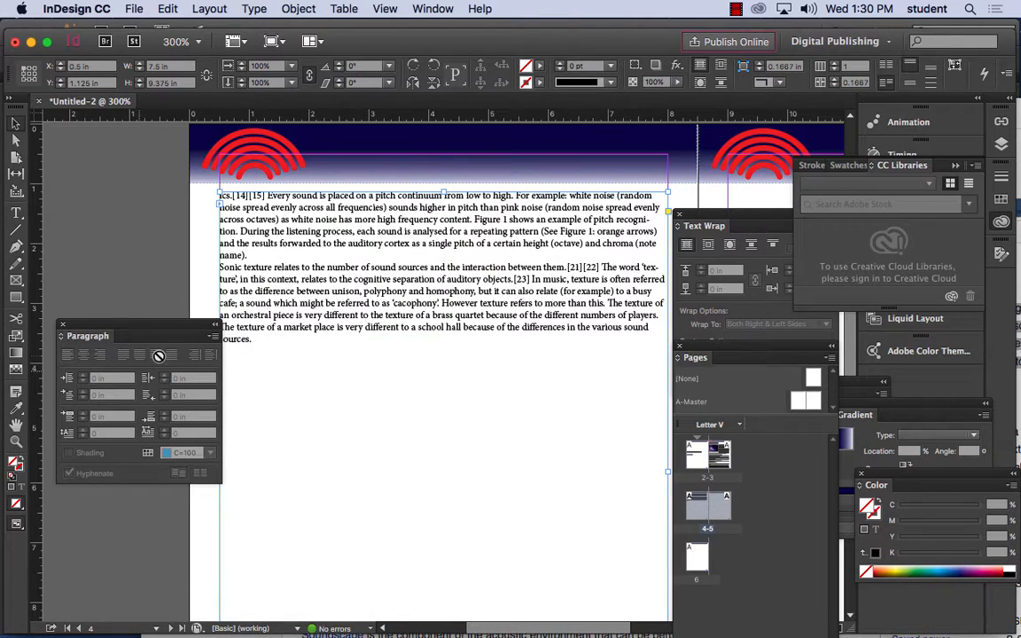
Check the linked body text frames on pages 3 and 4, viewing both spreads at 100% zoom
key("super+minus")
key("super+minus")
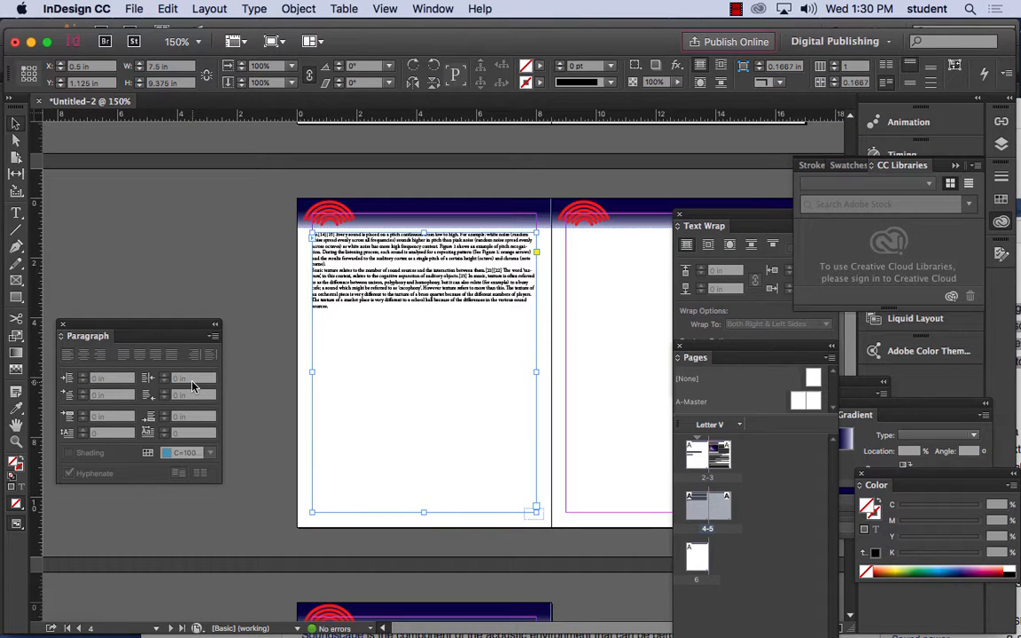
left_click_drag(607, 375, 506, 424)
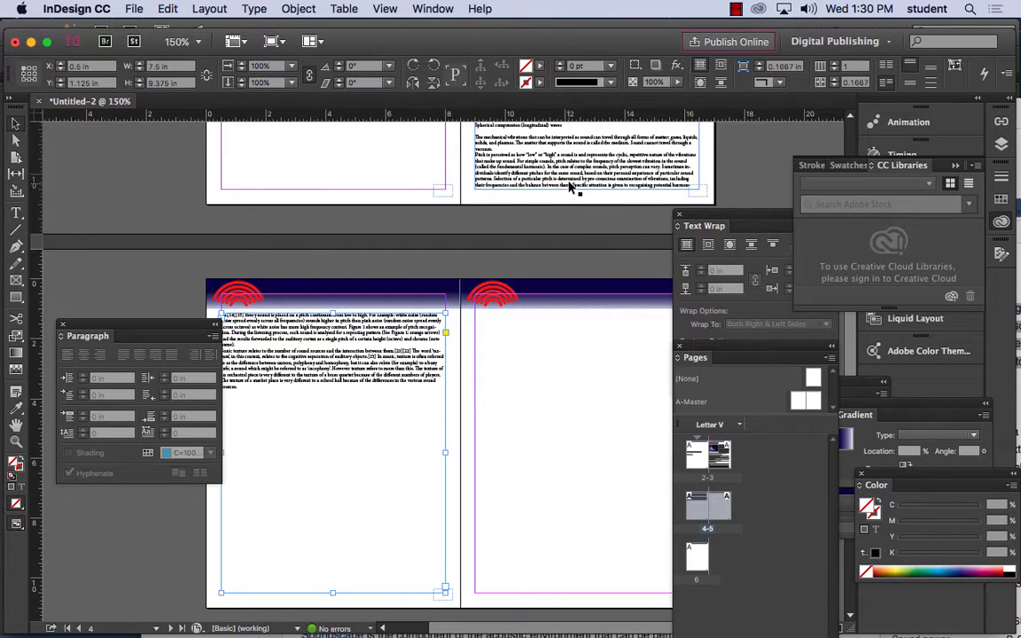
left_click(574, 184)
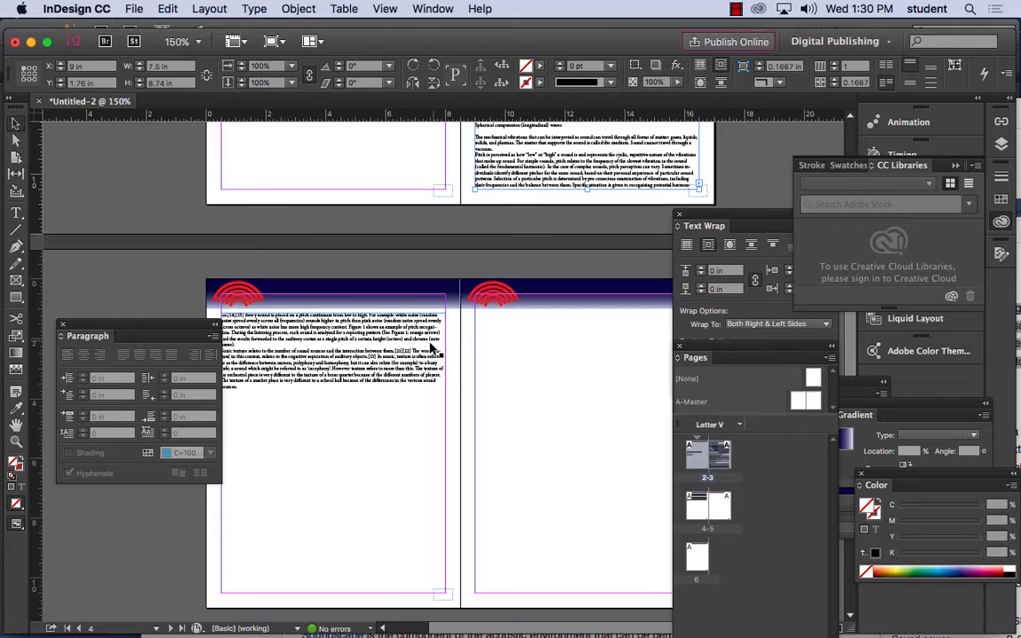
left_click(465, 176)
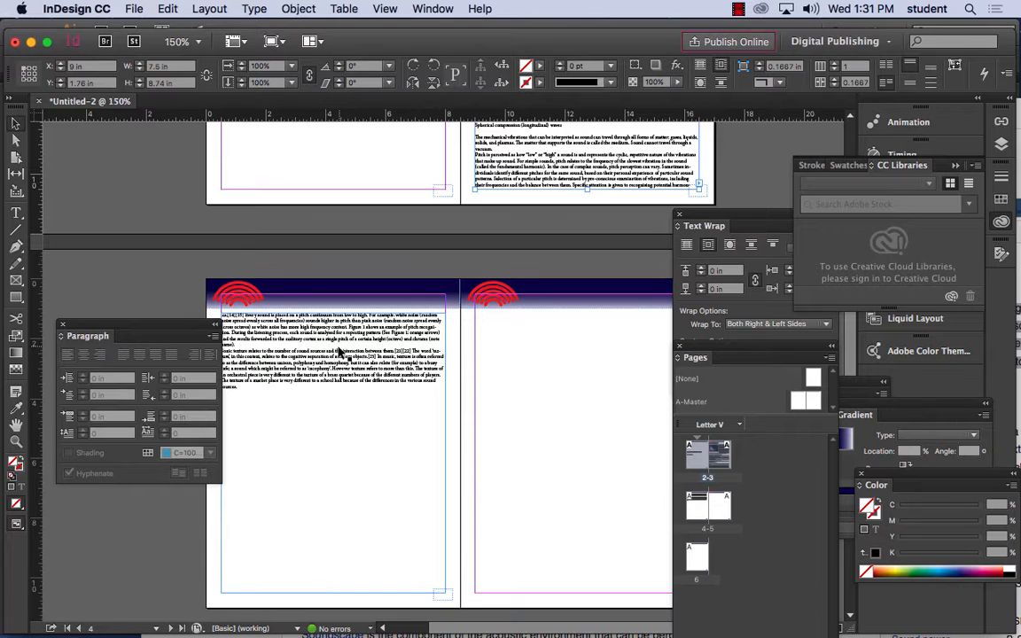
key("super+1")
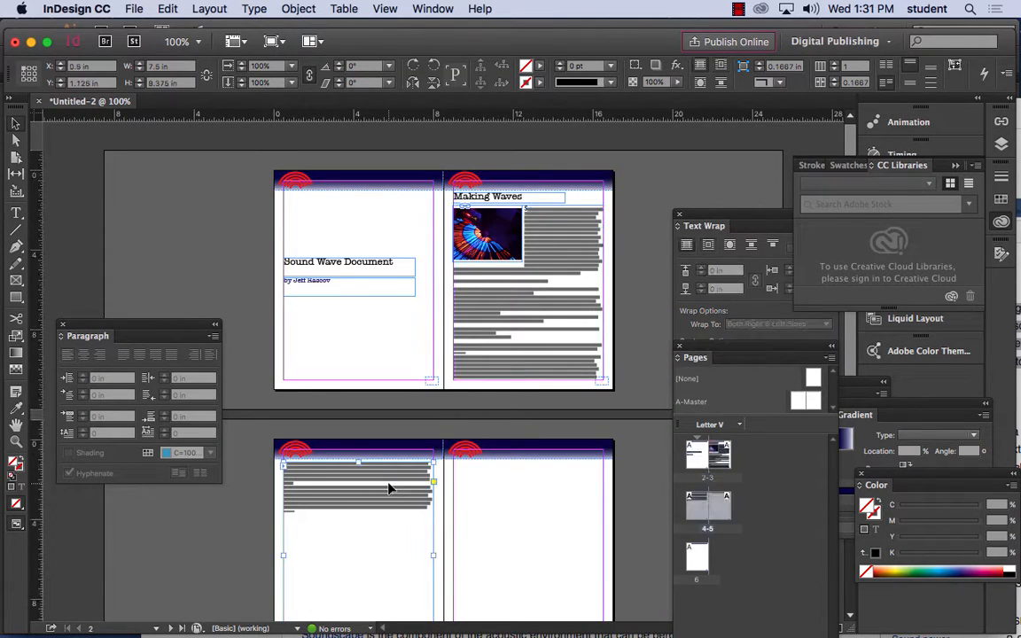
Reposition the paragraph settings clear of the page content, beside the spread of pages 4-5
right_click(522, 358)
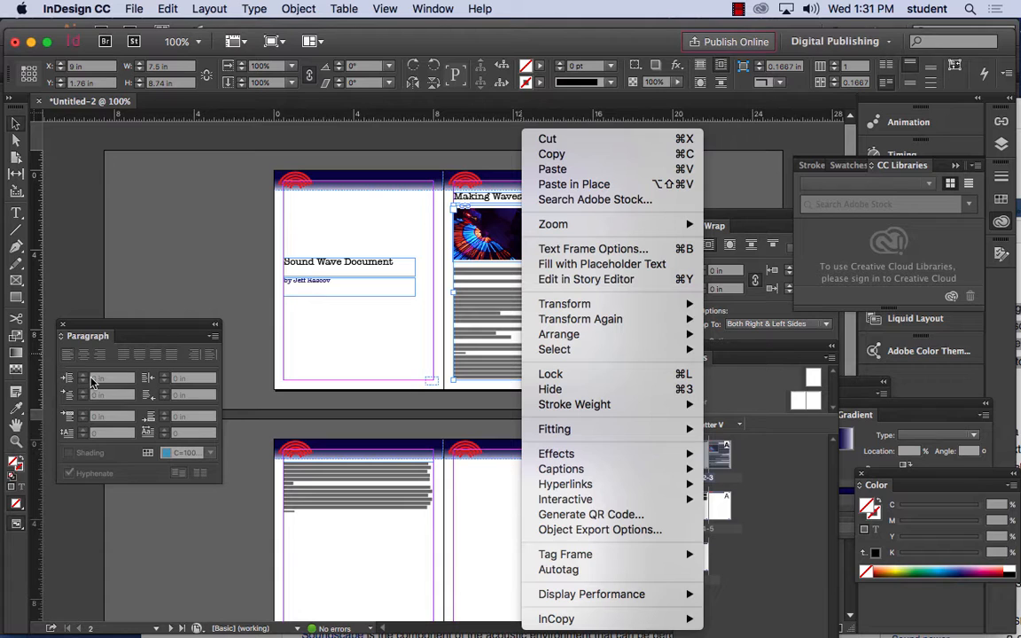
left_click(121, 295)
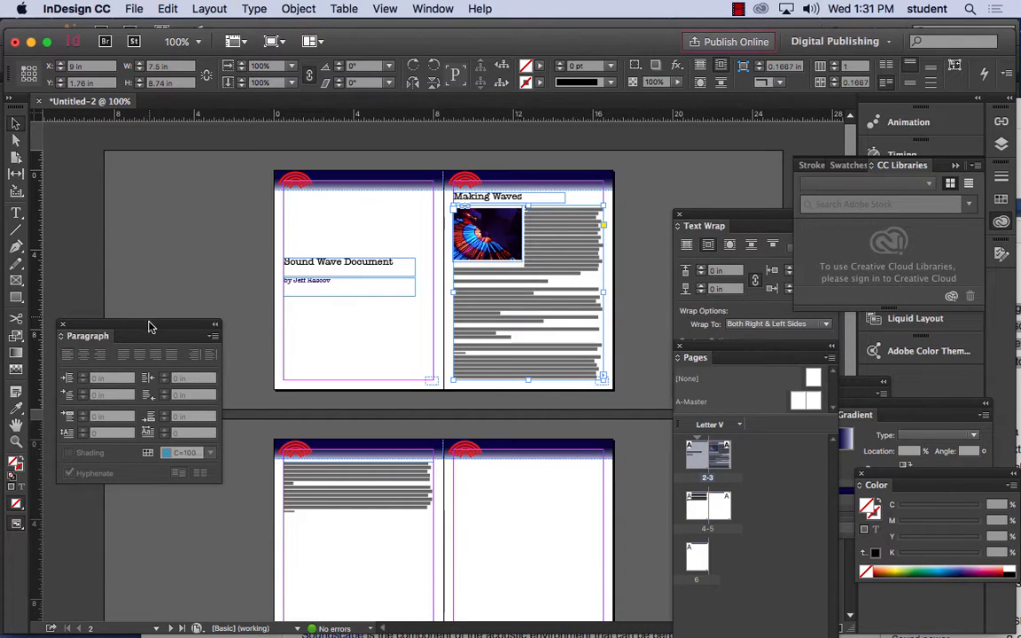
left_click_drag(150, 325, 195, 129)
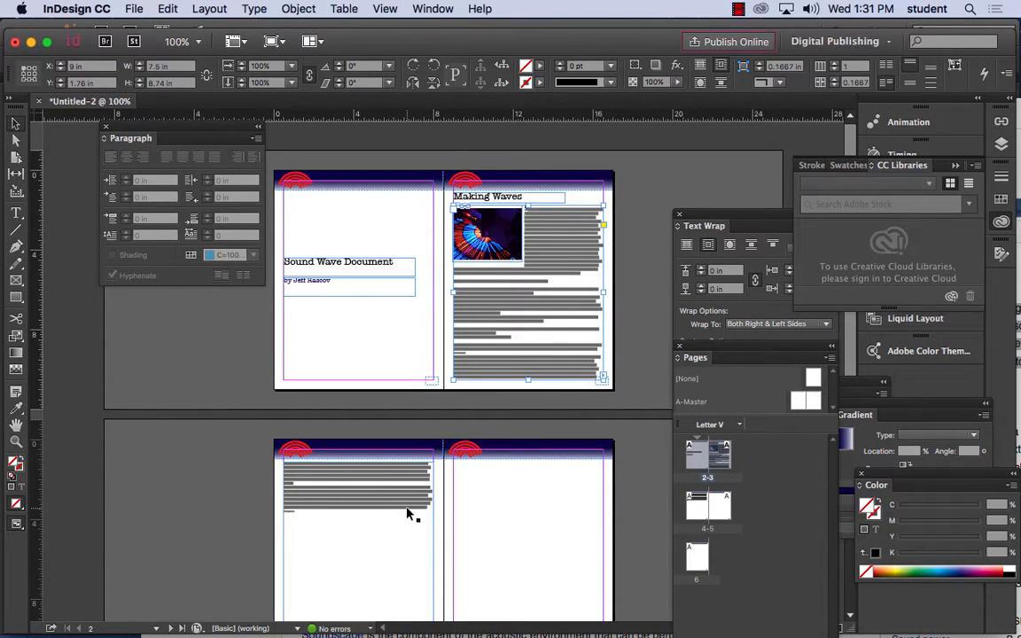
left_click(150, 345)
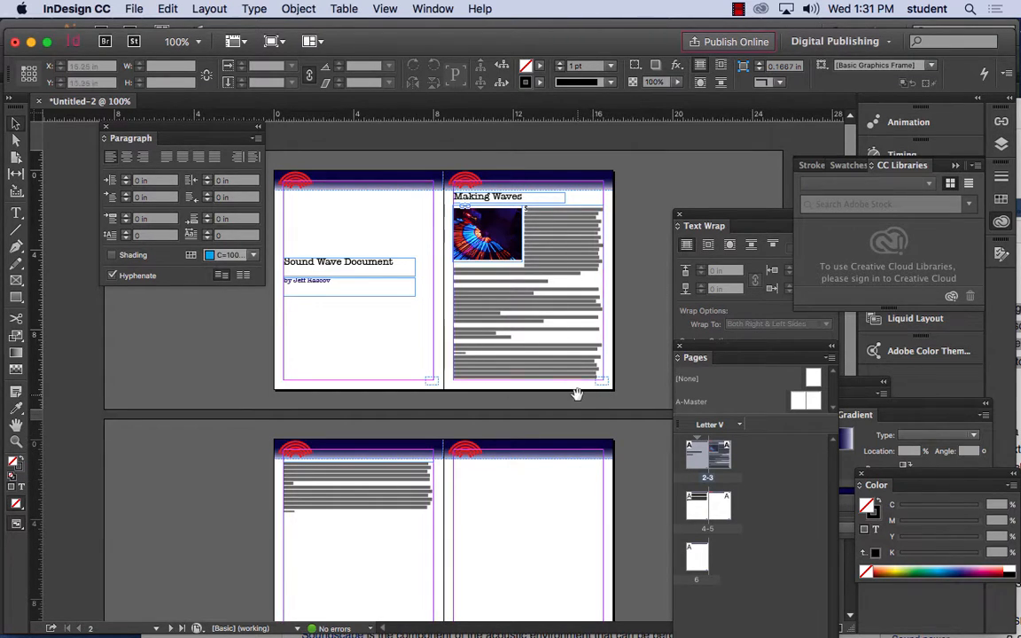
left_click_drag(576, 393, 557, 353)
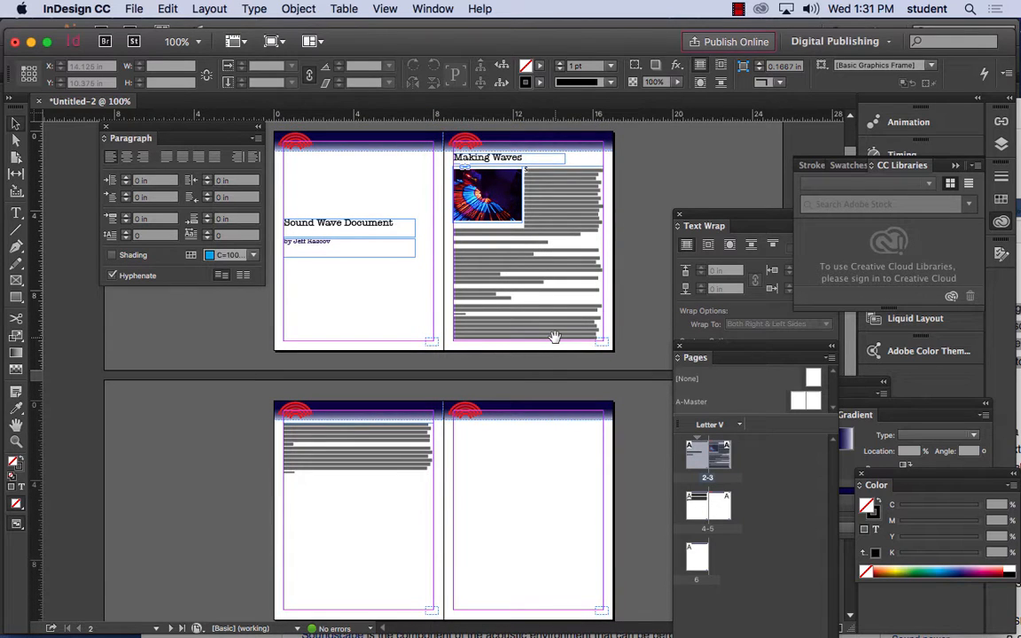
scroll(526, 394, "down", 5)
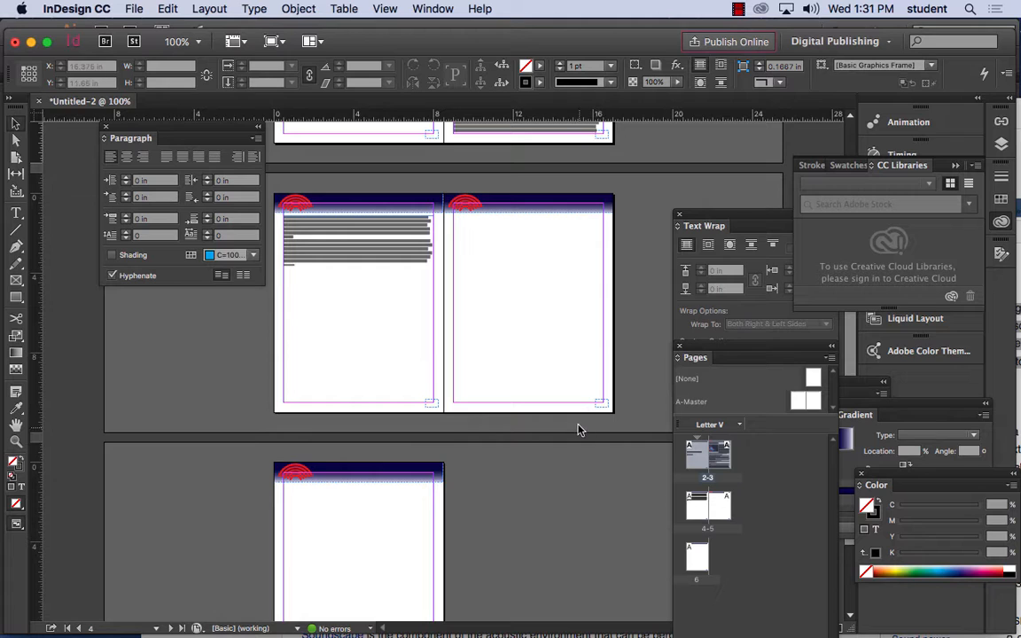
left_click_drag(160, 133, 131, 260)
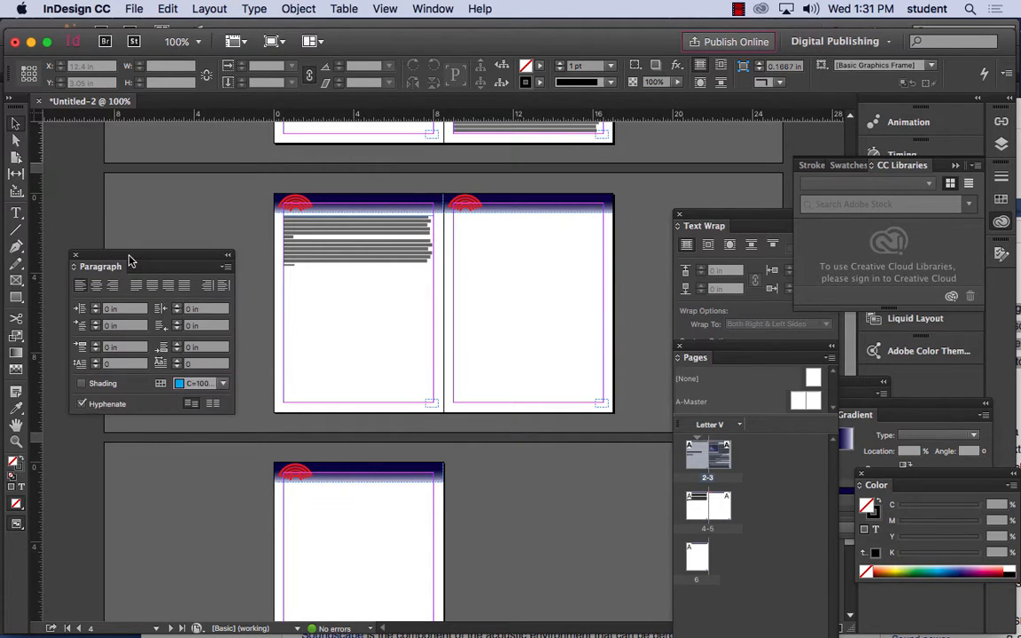
Display the document's layers beside the pages and expand Layer 1 to list its objects
left_click(432, 8)
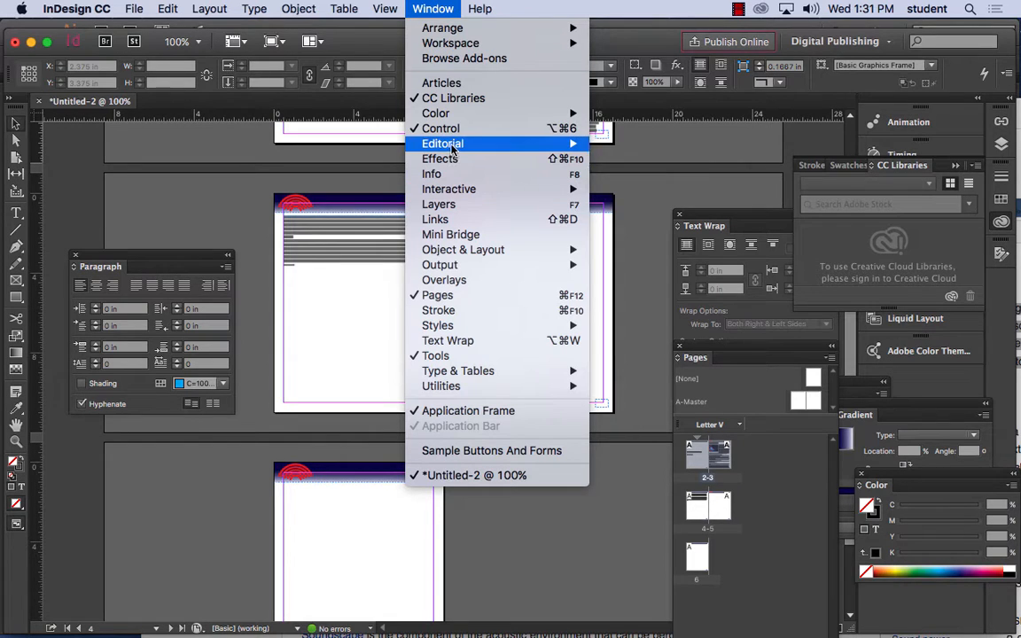
mouse_move(452, 151)
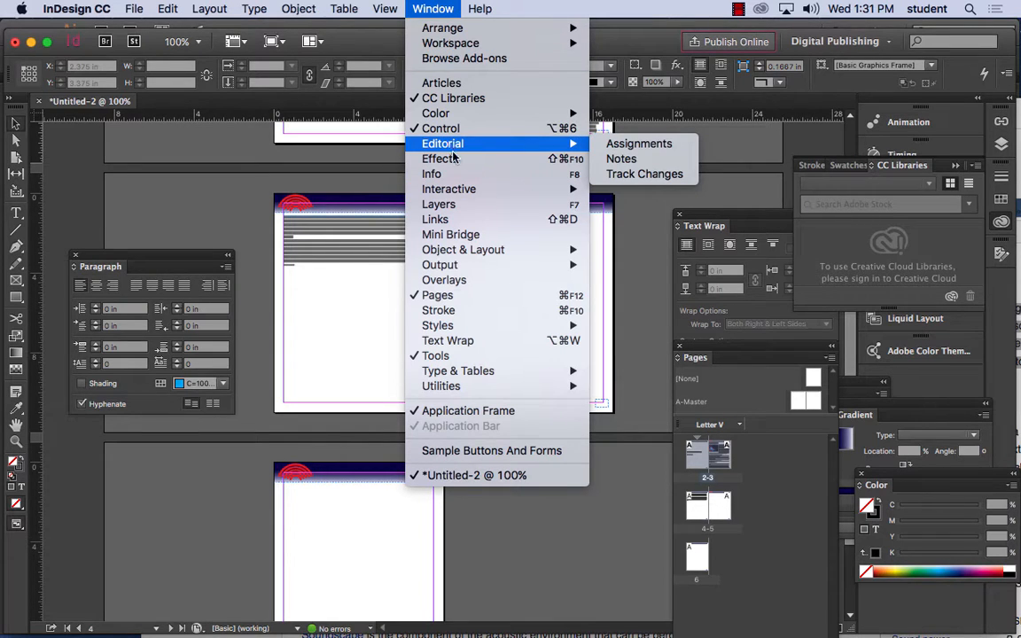
mouse_move(454, 190)
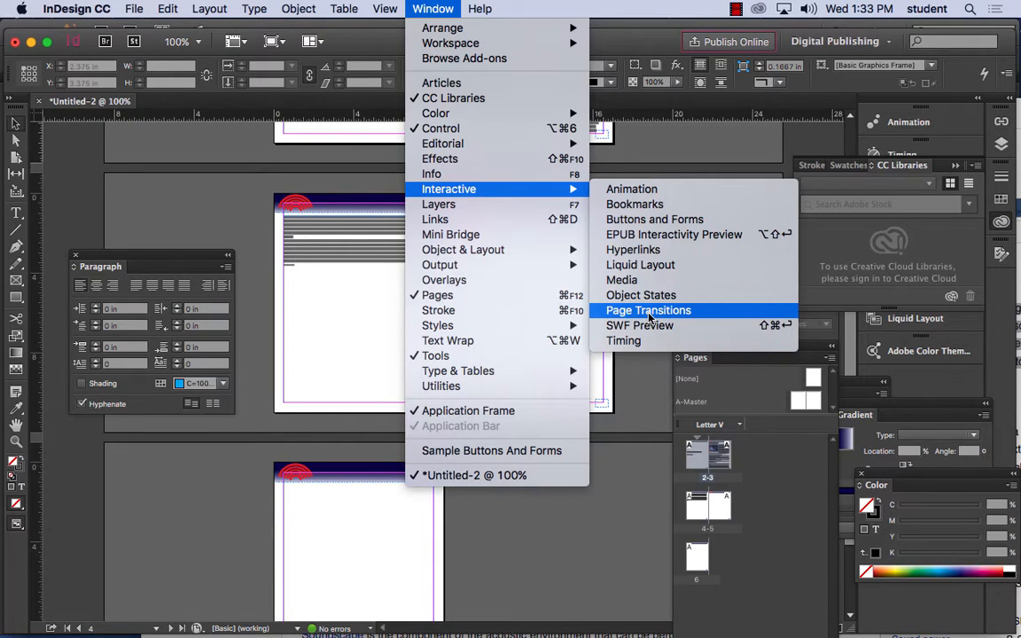
left_click(525, 210)
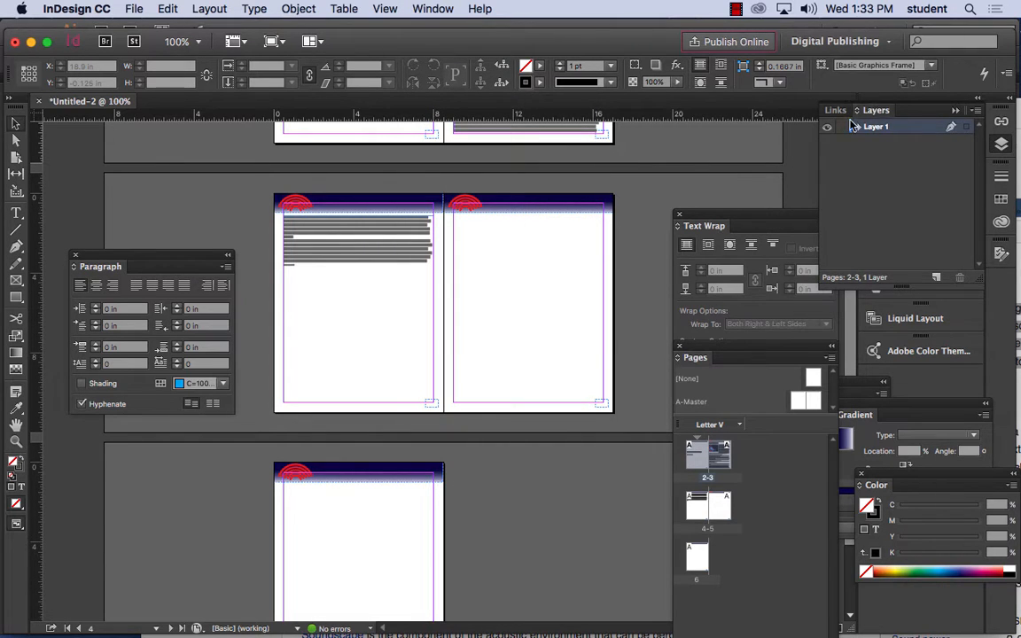
left_click_drag(873, 110, 647, 167)
left_click(663, 182)
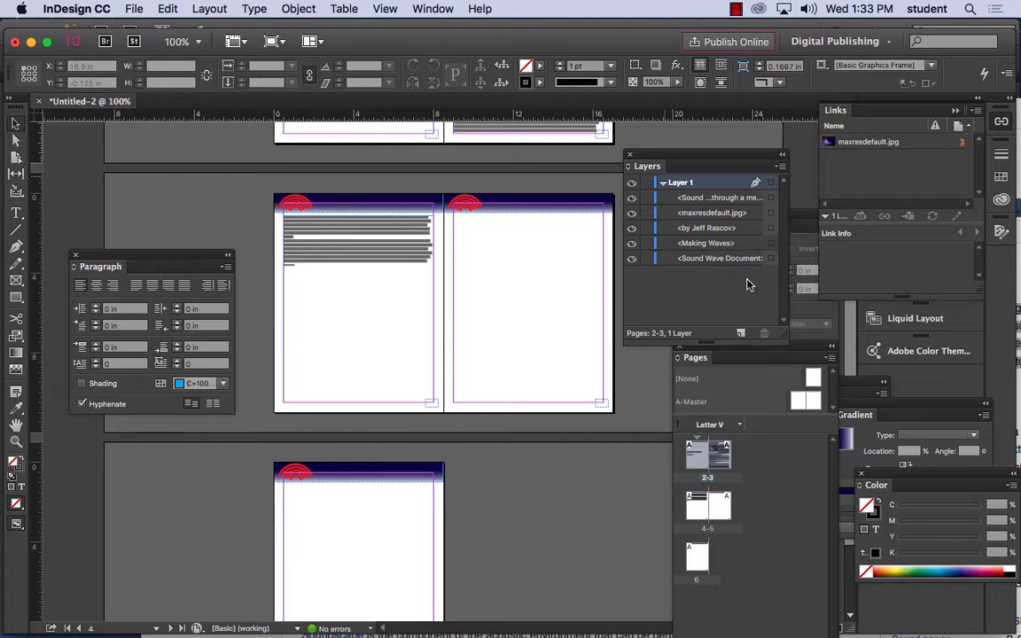
Display the document's linked files beside the pages and show the link information for maxresdefault.jpg
left_click(434, 8)
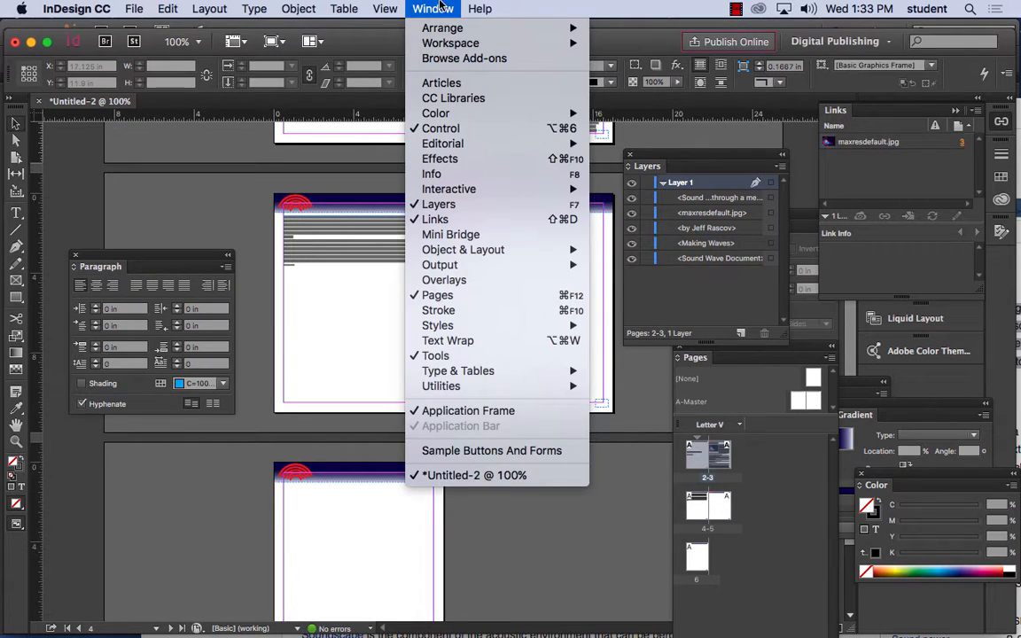
mouse_move(484, 255)
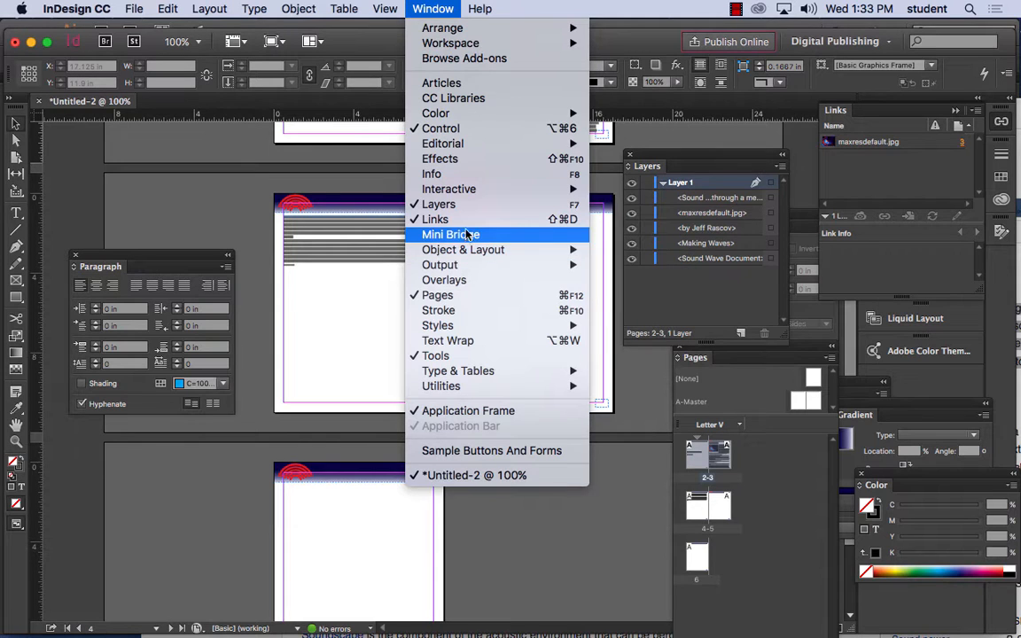
mouse_move(487, 155)
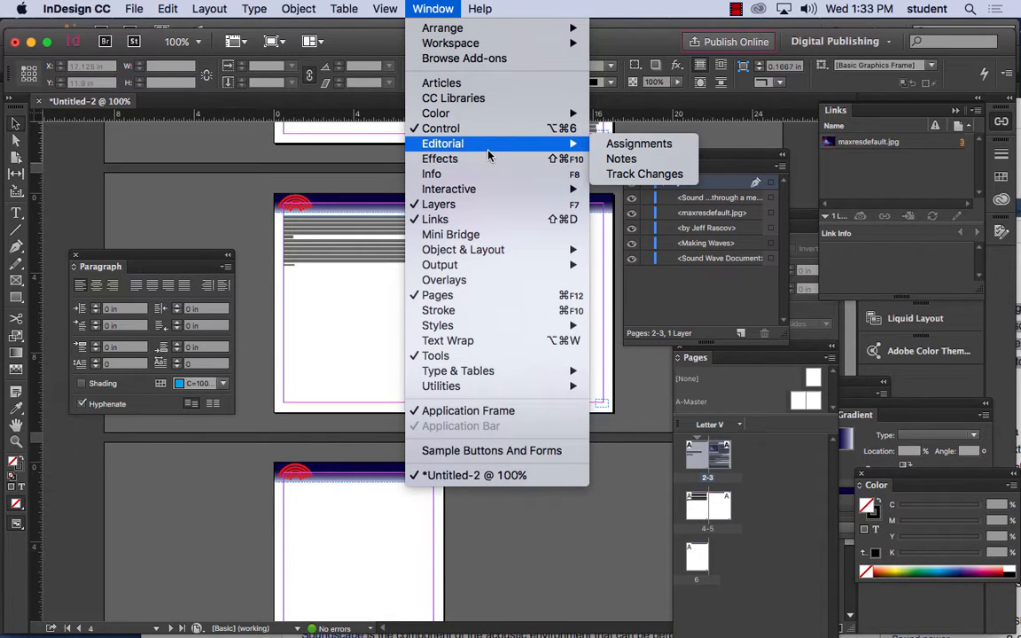
left_click(479, 221)
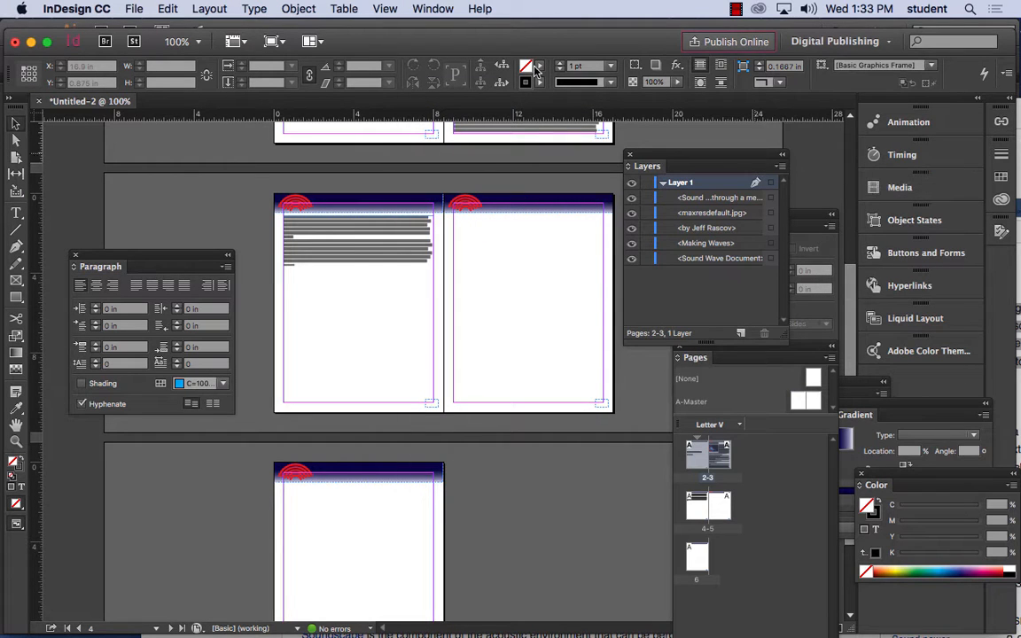
left_click(447, 6)
left_click(425, 219)
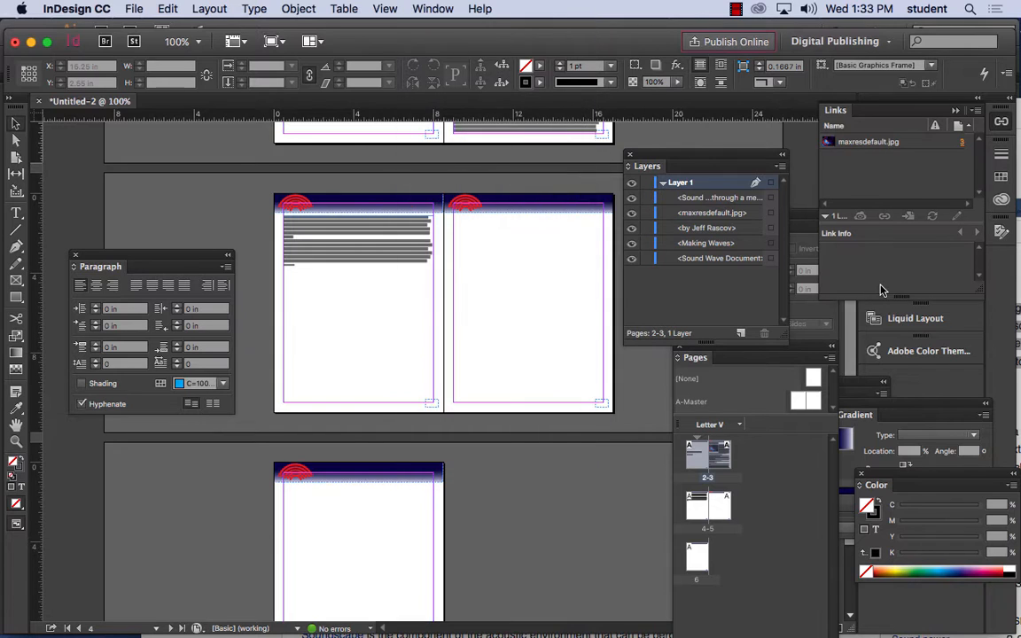
left_click_drag(853, 111, 127, 162)
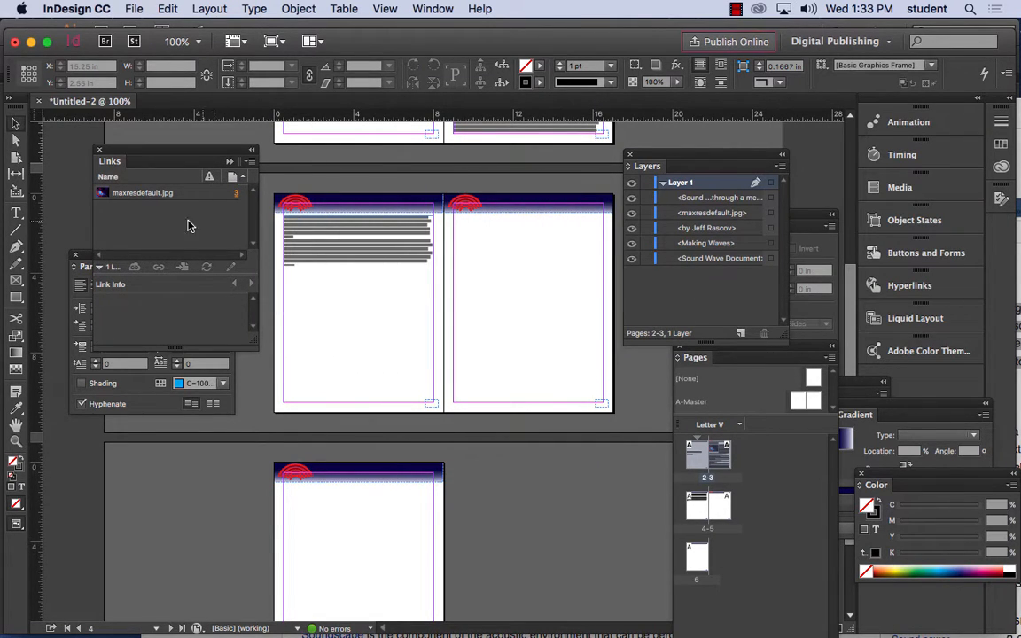
left_click(147, 195)
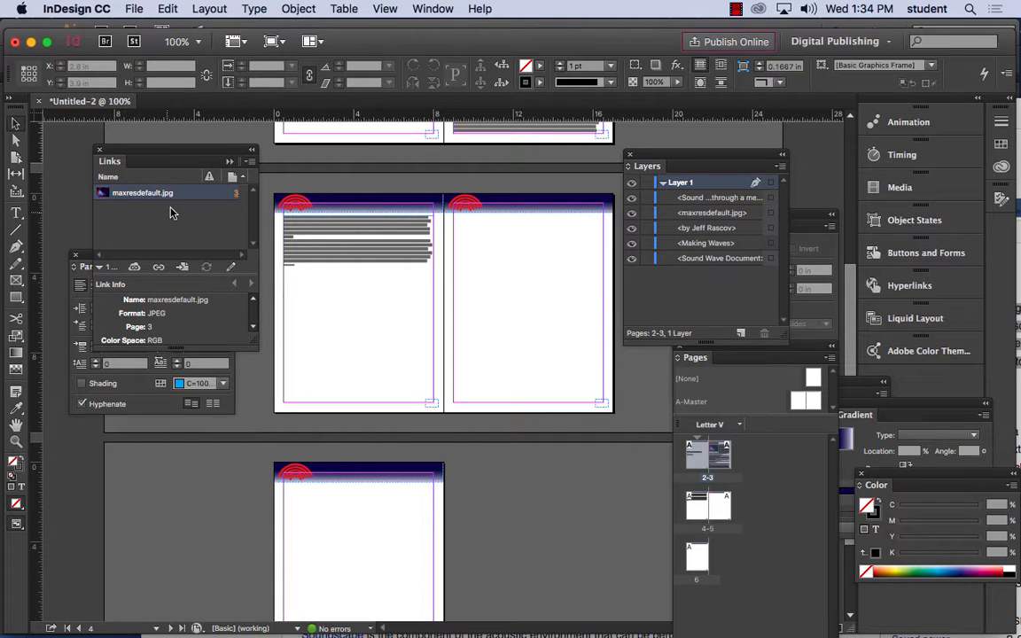
Take a look at Mini Bridge, close it, and review the other window commands, including the utilities
left_click(434, 9)
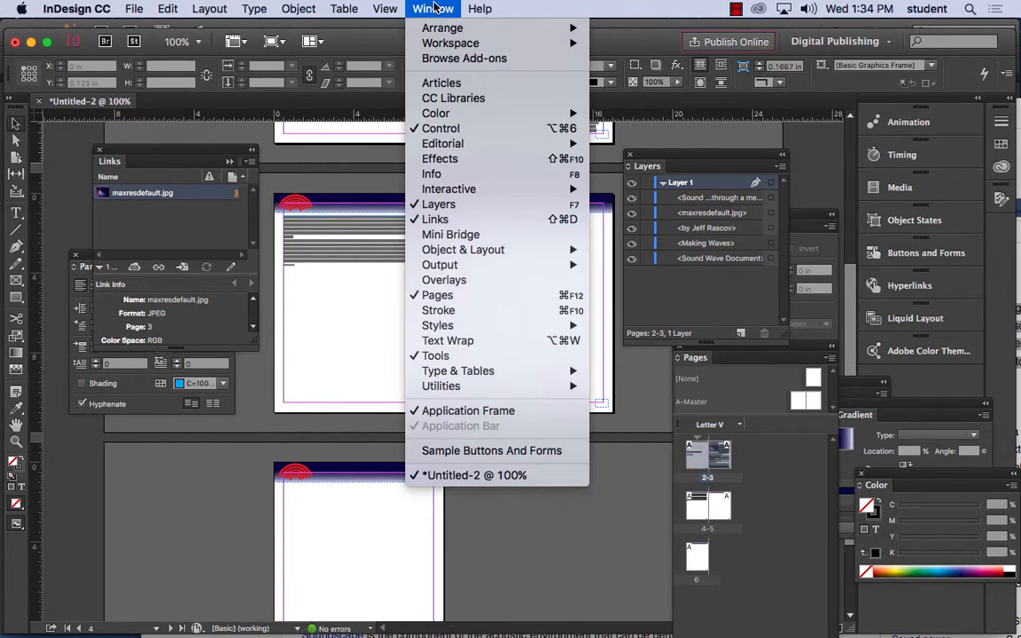
left_click(464, 235)
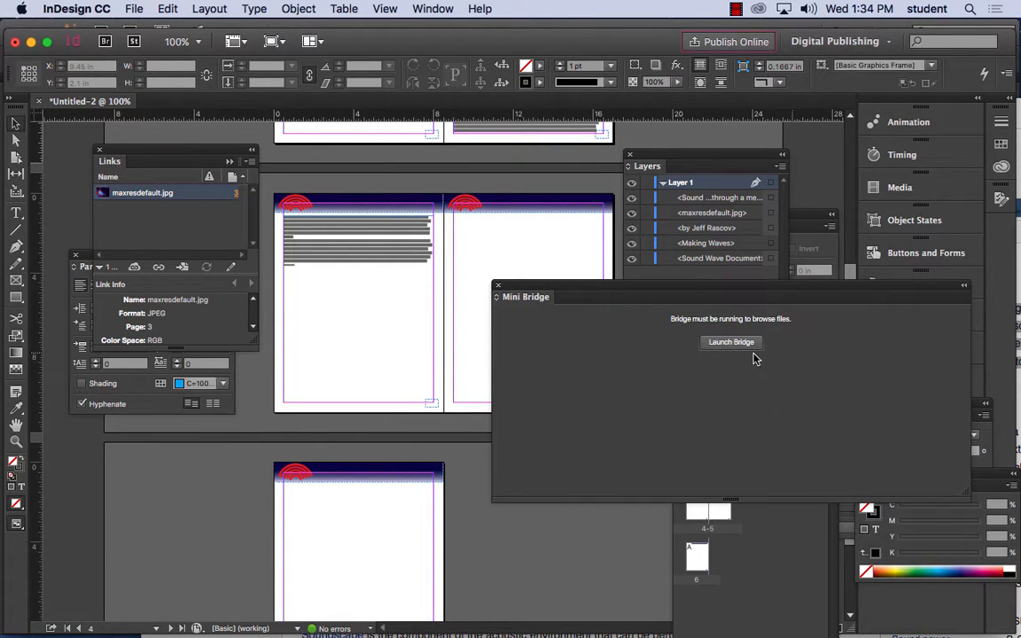
left_click(497, 289)
left_click(416, 9)
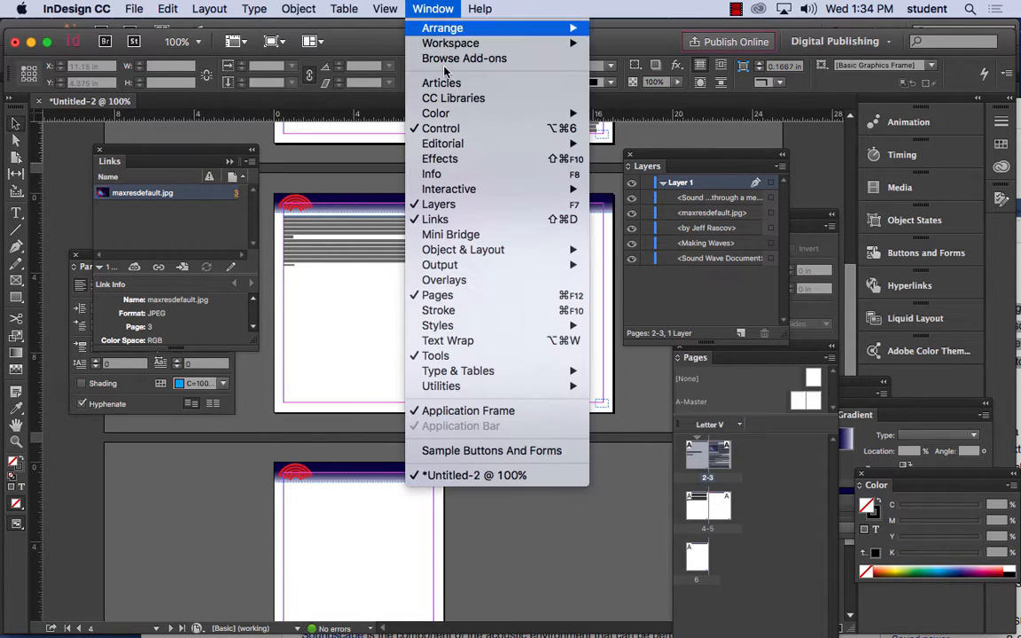
mouse_move(468, 254)
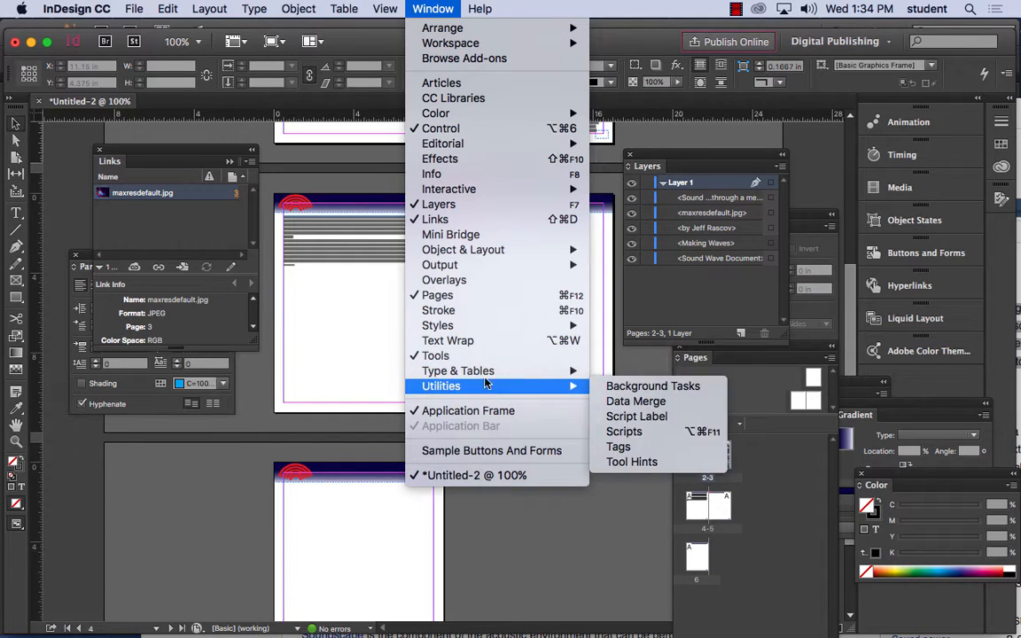
left_click(337, 313)
Examine the image on page 3 closely at 600% zoom, including its edge along the page margin
scroll(447, 307, "up", 5)
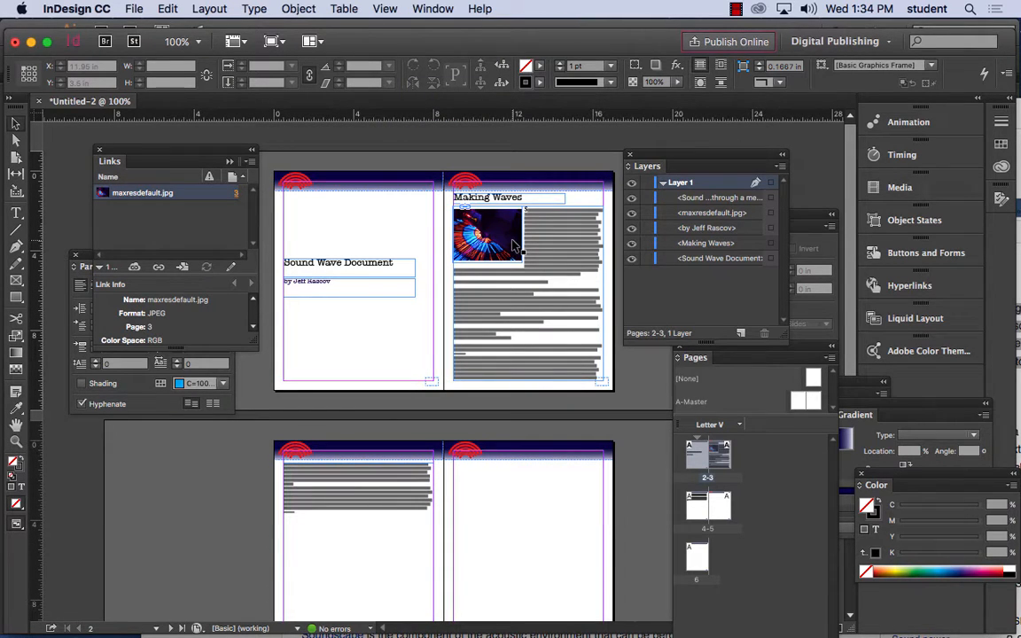
scroll(506, 241, "up", 8)
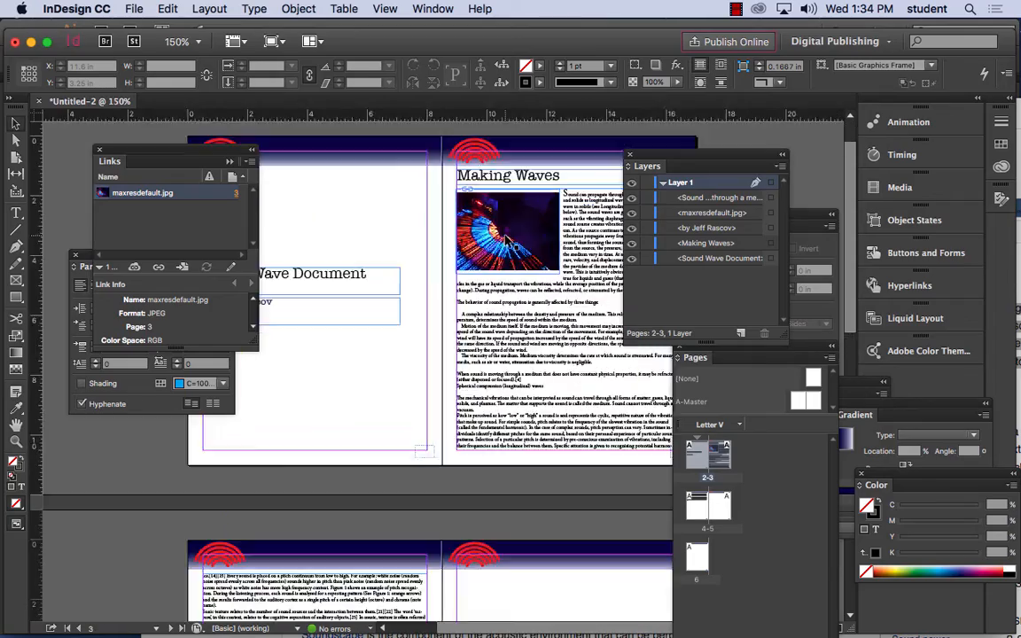
scroll(480, 280, "up", 5)
scroll(480, 280, "right", 5)
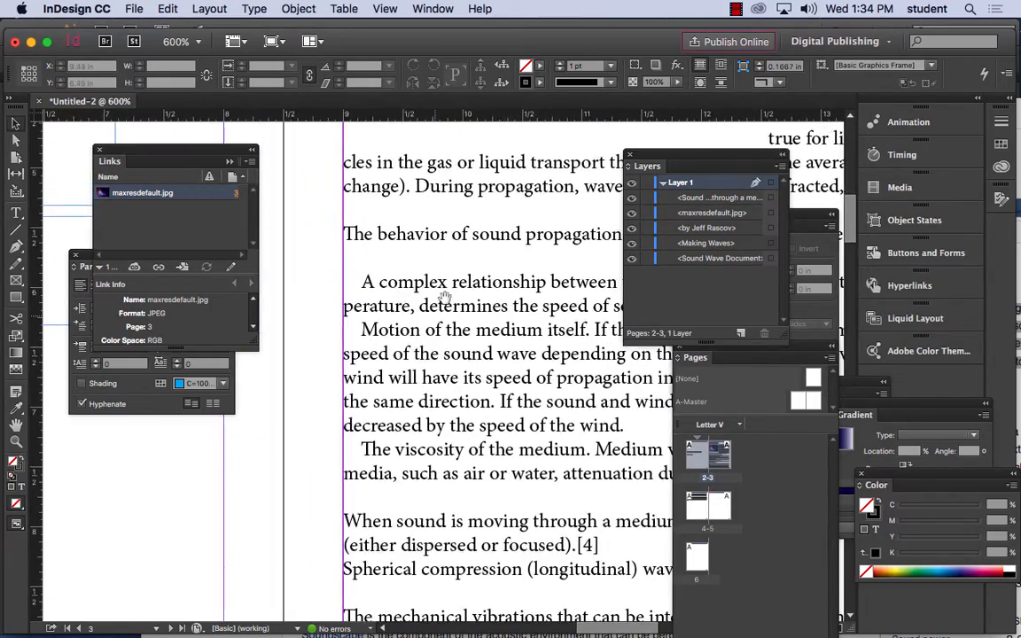
scroll(286, 362, "up", 6)
scroll(286, 362, "right", 3)
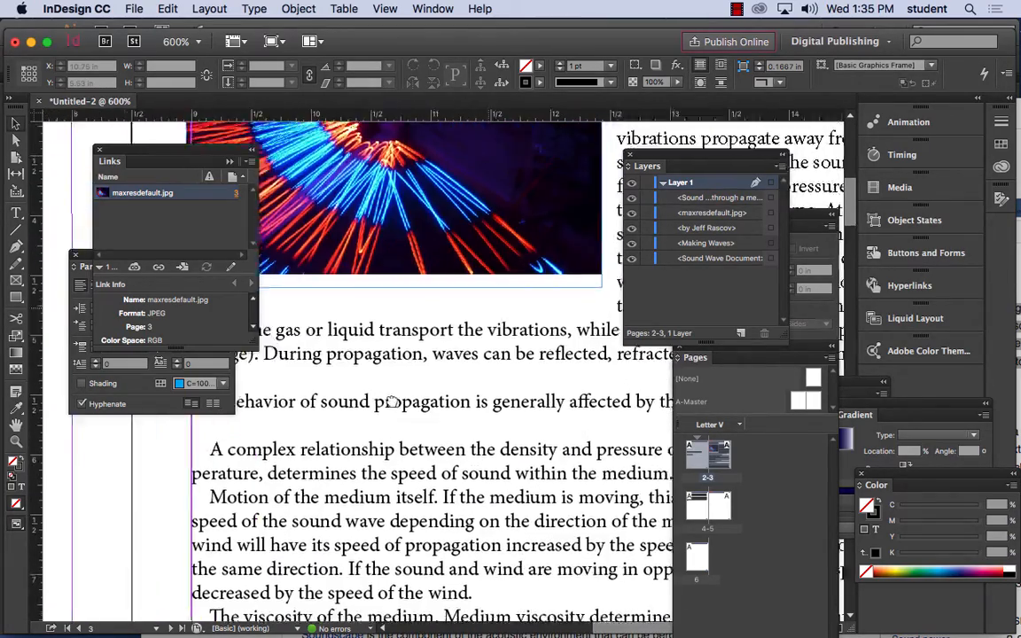
scroll(619, 337, "left", 3)
scroll(618, 338, "right", 1)
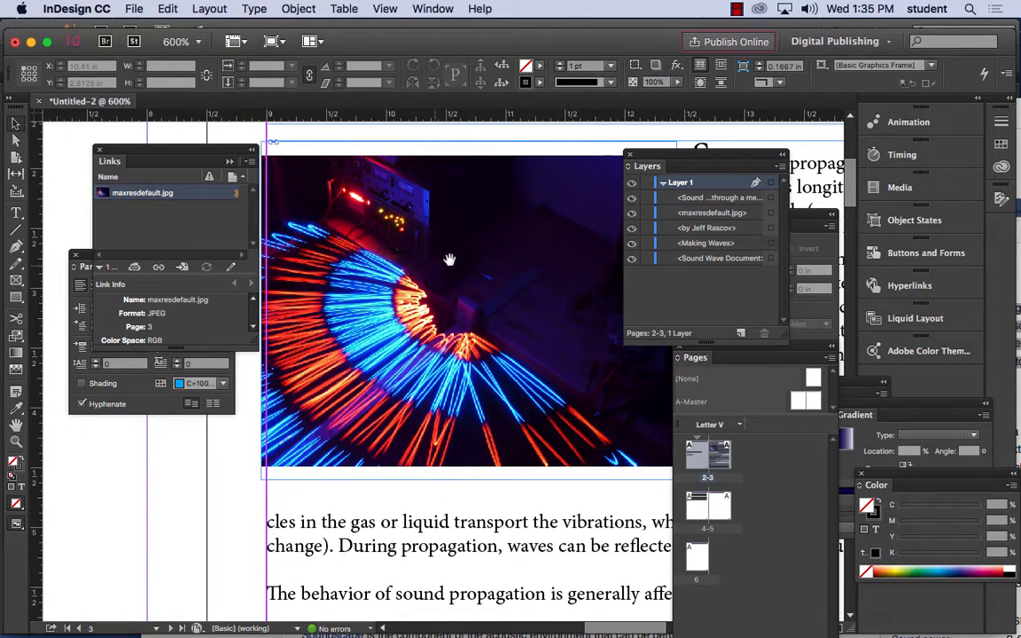
left_click(393, 283)
left_click_drag(390, 288, 401, 289)
left_click(167, 8)
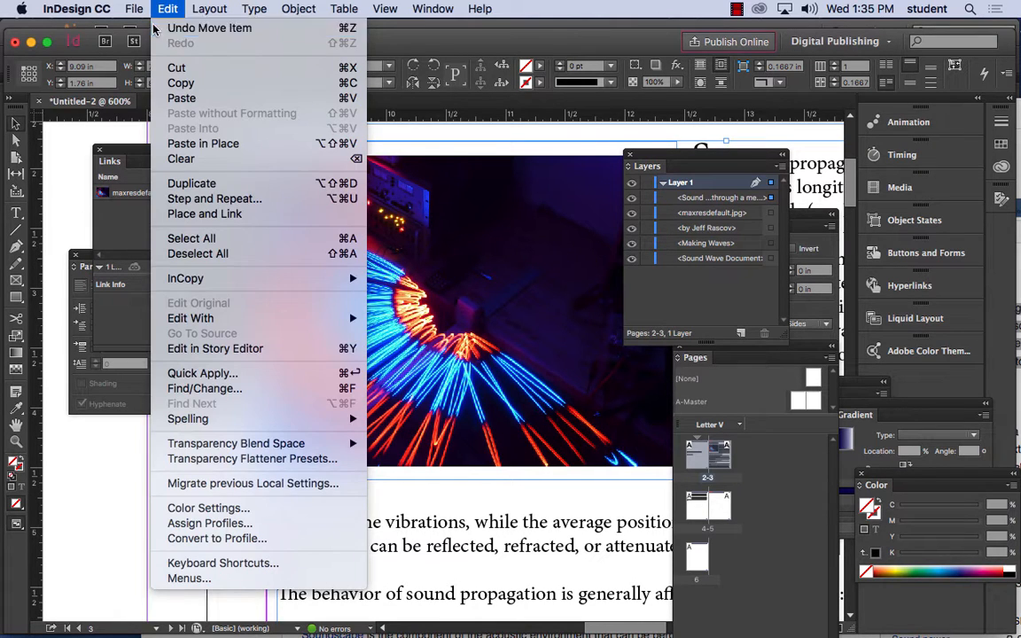
left_click(209, 28)
Select the image frame on page 3 and align its left edge with the page margin, at X about 9 in
double_click(266, 317)
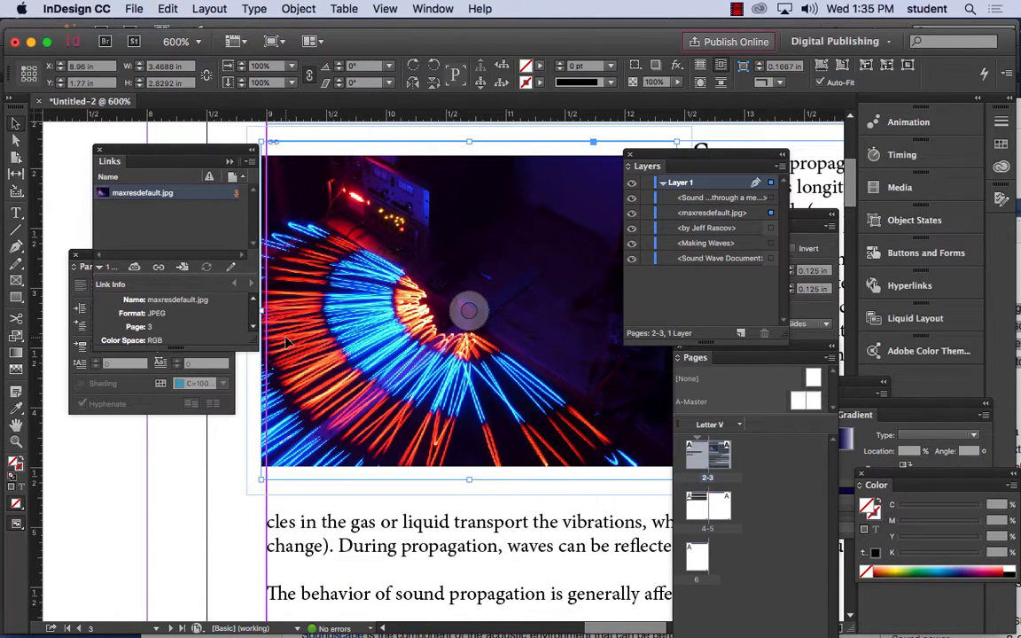
left_click_drag(286, 341, 290, 342)
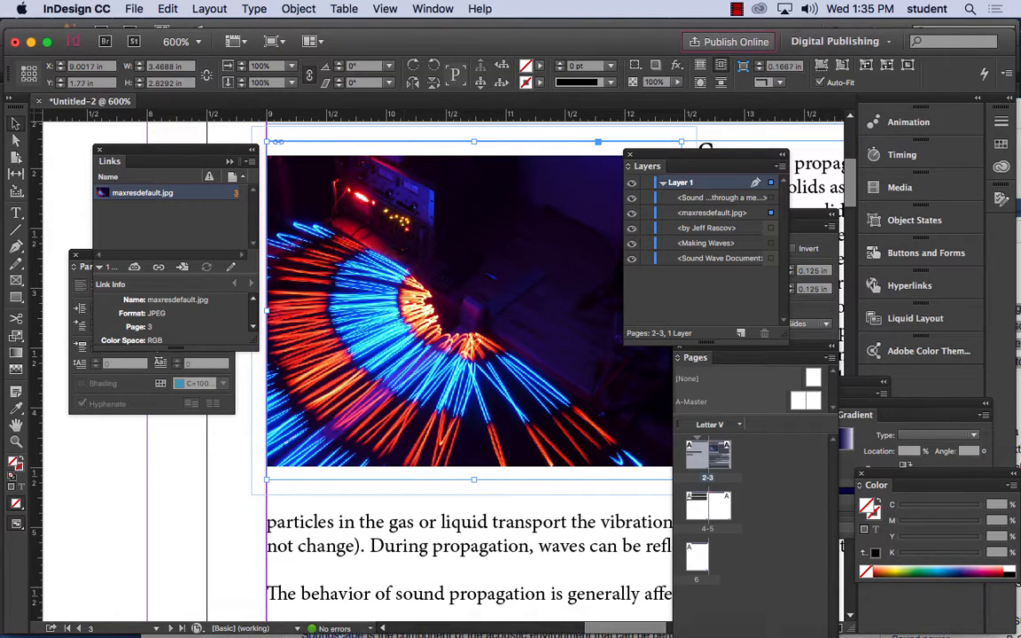
Switch to Photoshop and open maxresdefault.jpg from the Desktop
mouse_move(374, 627)
left_click(679, 612)
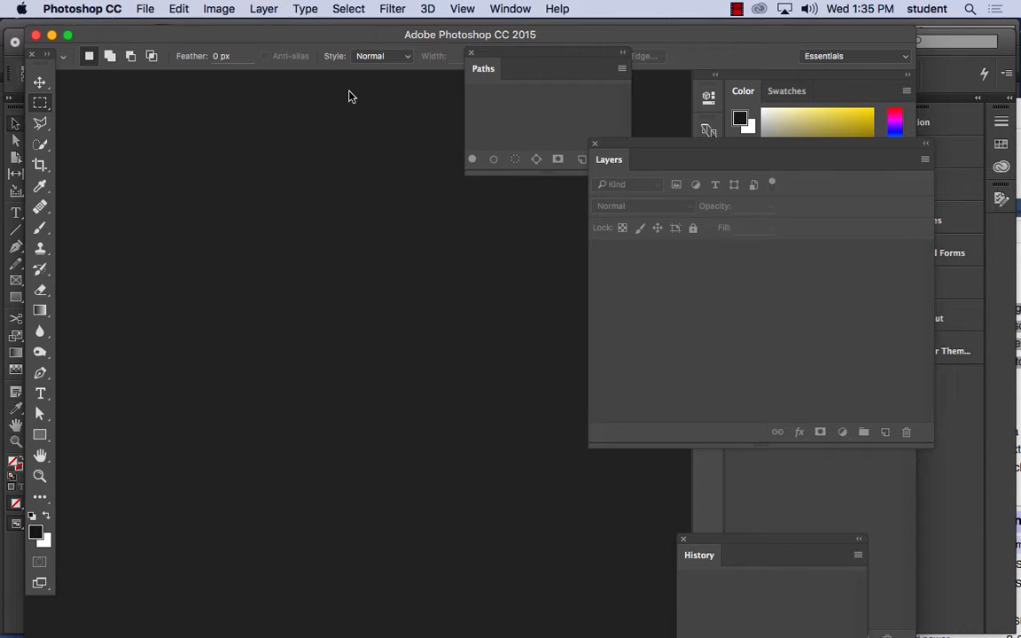
left_click(144, 9)
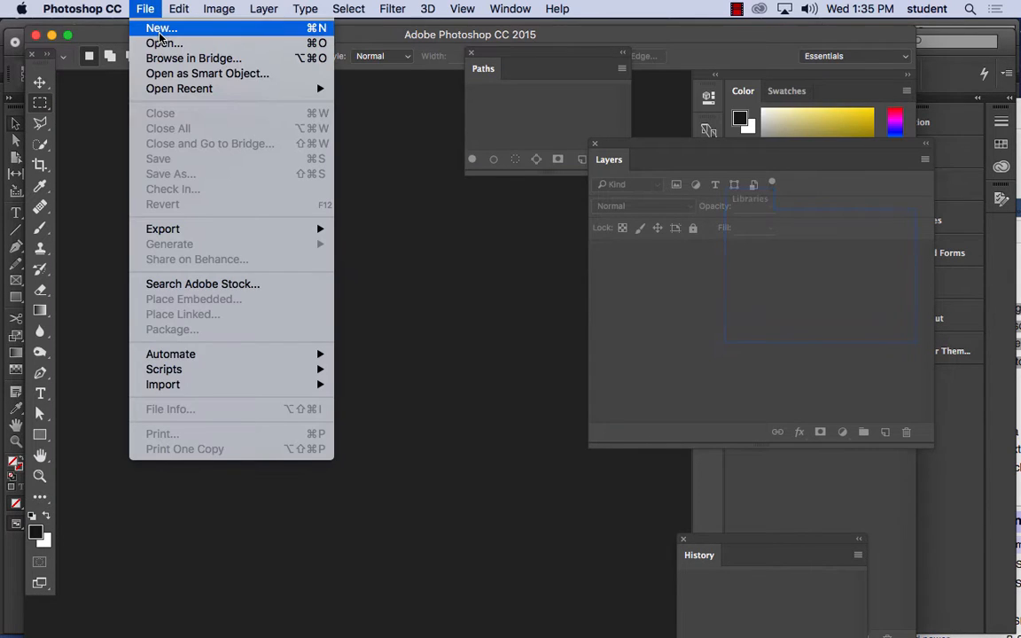
left_click(161, 44)
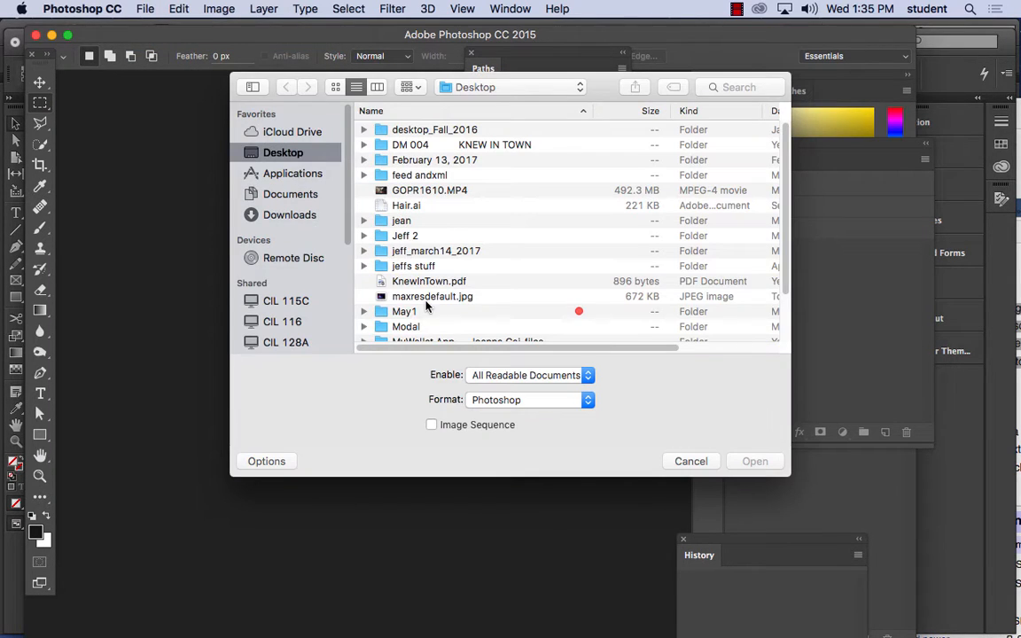
left_click(747, 460)
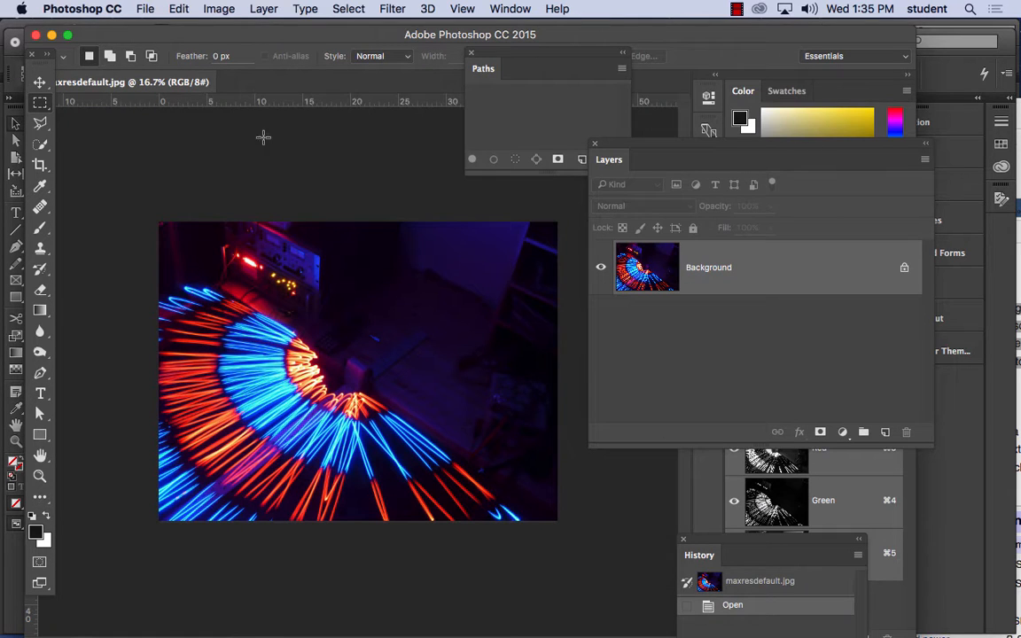
Brighten the image with a Levels adjustment, setting the RGB white input level to 79
left_click(213, 9)
mouse_move(251, 46)
left_click(417, 71)
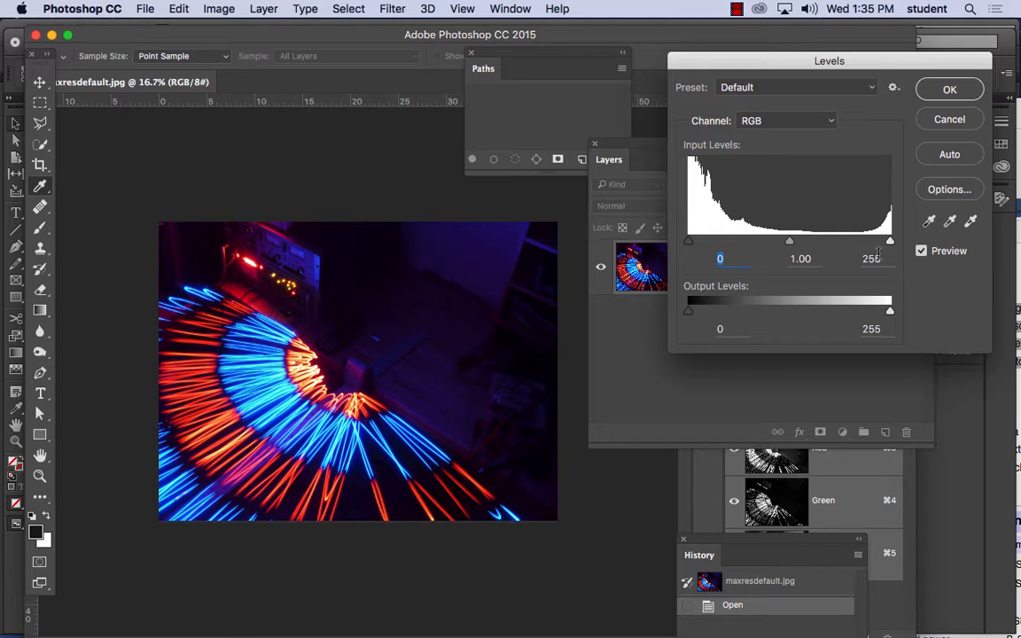
left_click_drag(890, 241, 751, 243)
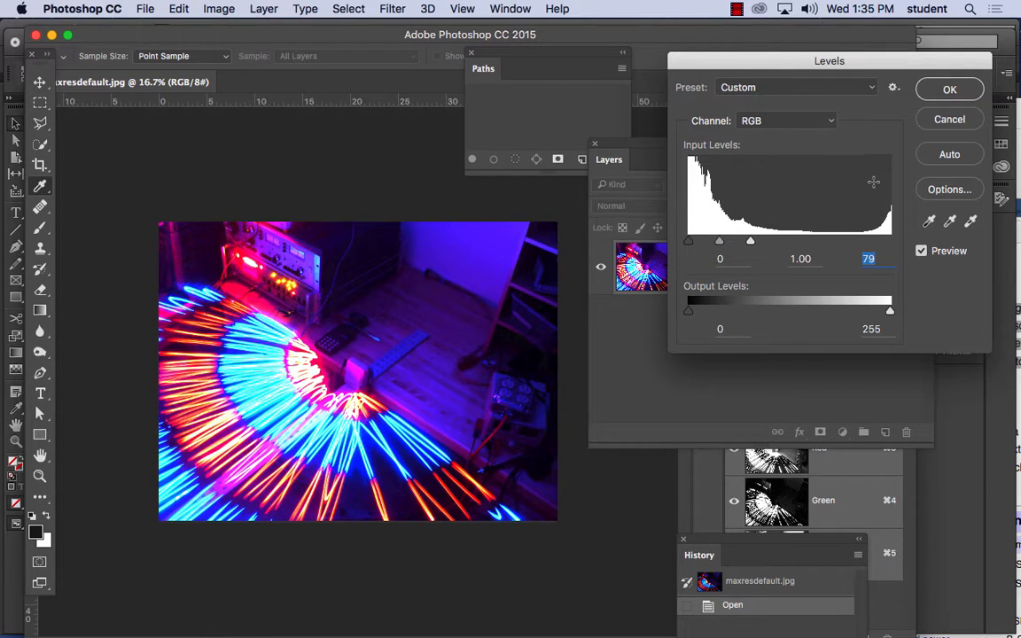
left_click(946, 89)
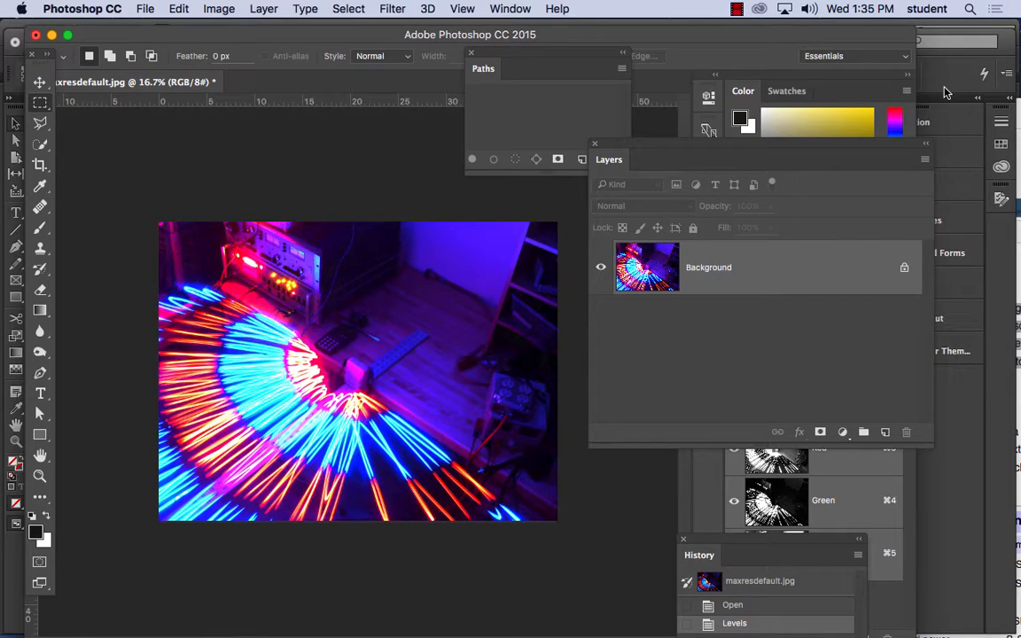
Save the brightened maxresdefault.jpg as a baseline JPEG at Maximum quality 12 and close it
left_click(146, 9)
left_click(190, 161)
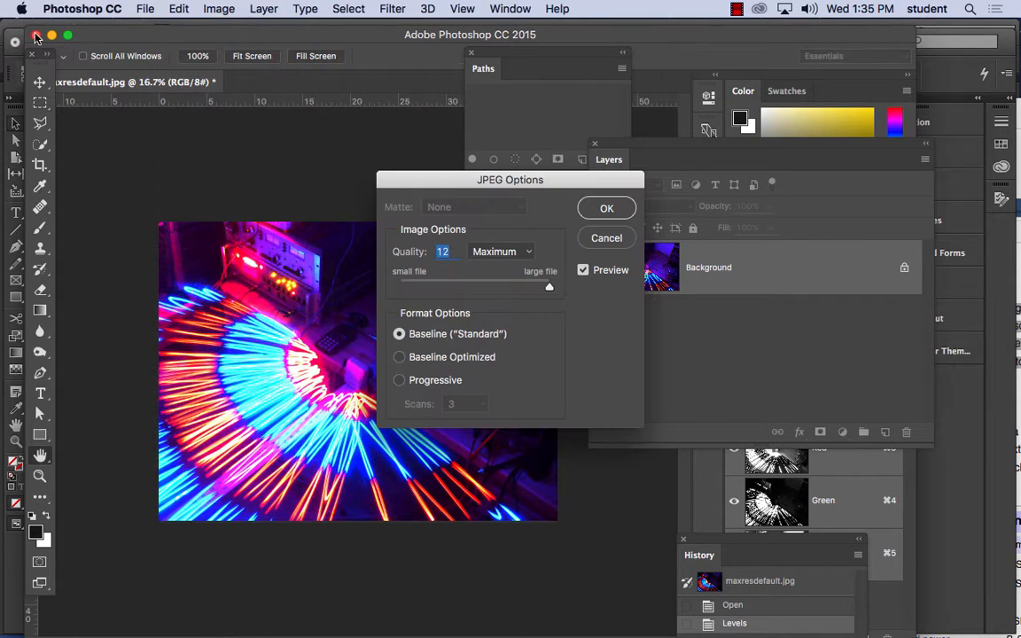
left_click(607, 205)
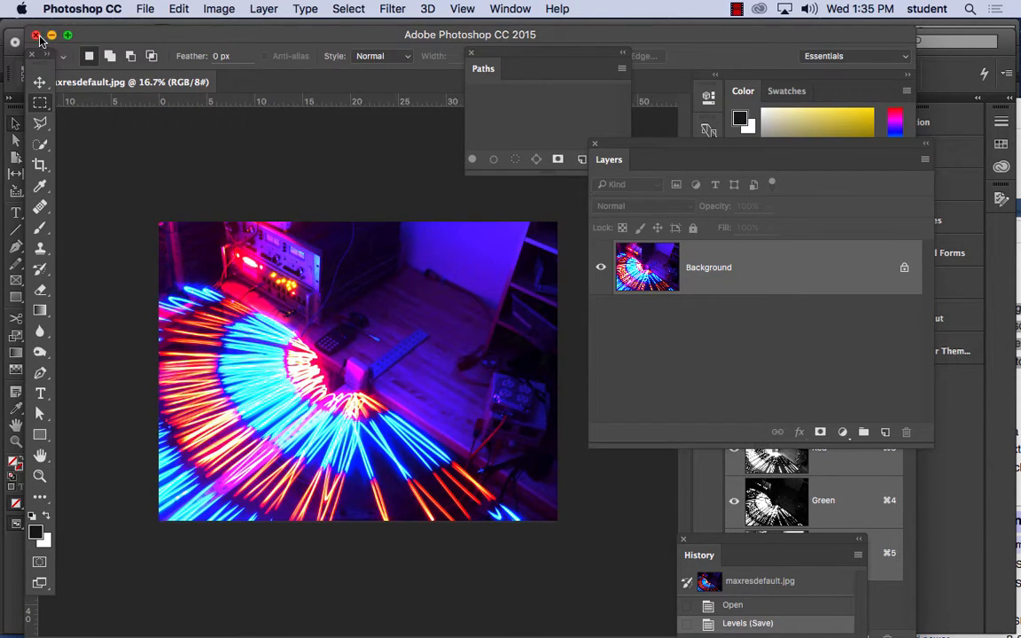
left_click(35, 35)
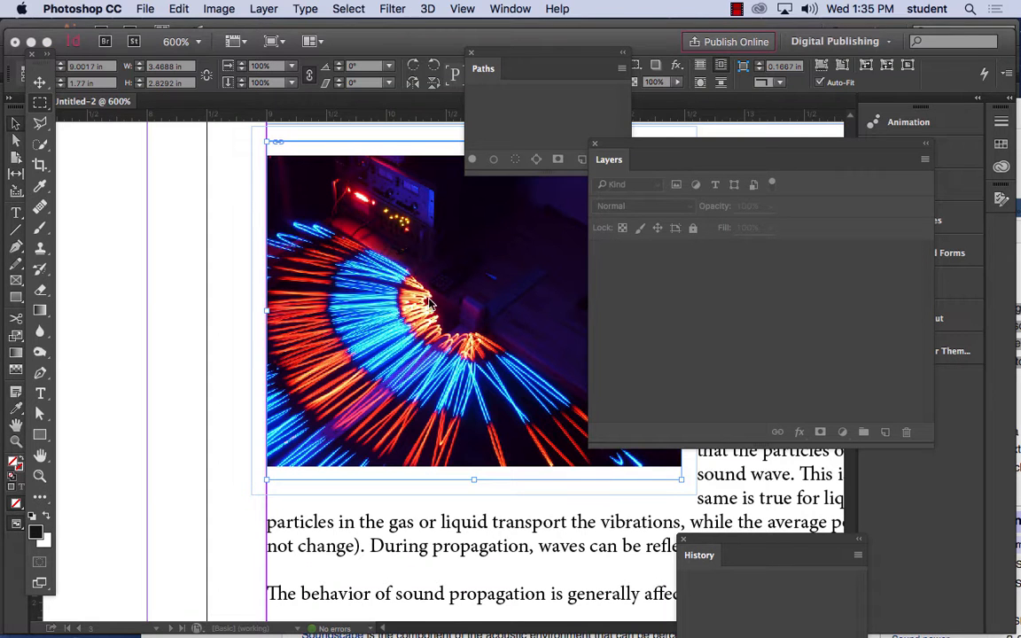
Switch back to InDesign and update the modified maxresdefault.jpg link on page 3
left_click(403, 279)
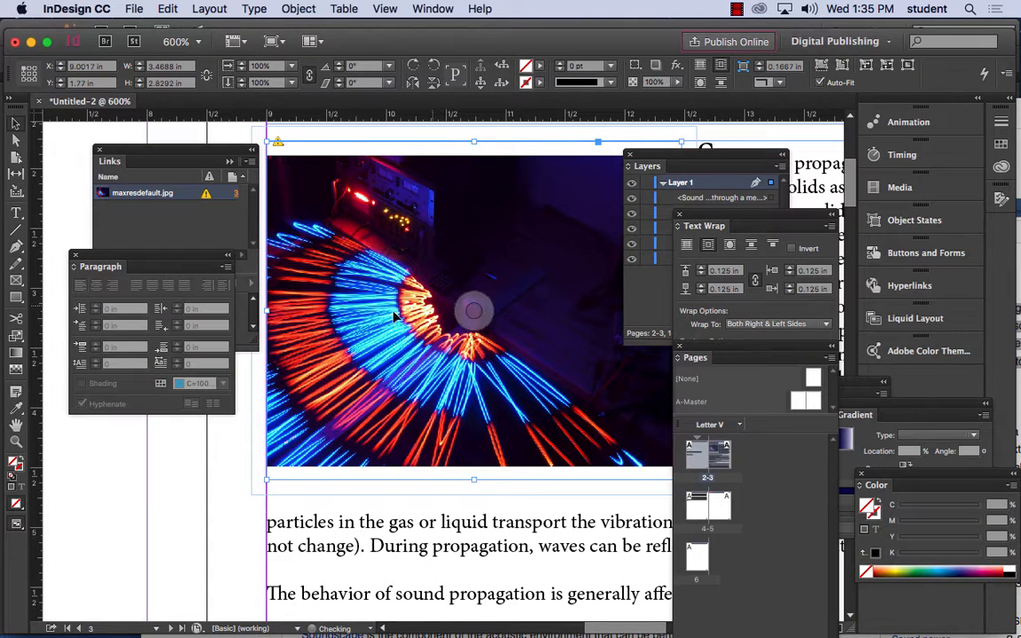
left_click(134, 190)
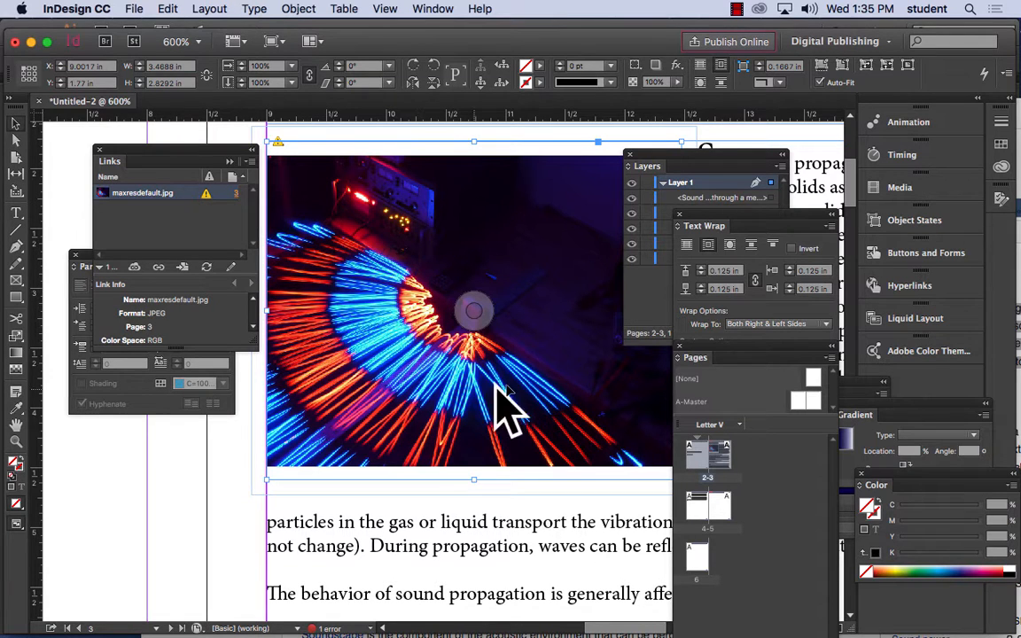
key("super+minus")
key("super+minus")
key("super+minus")
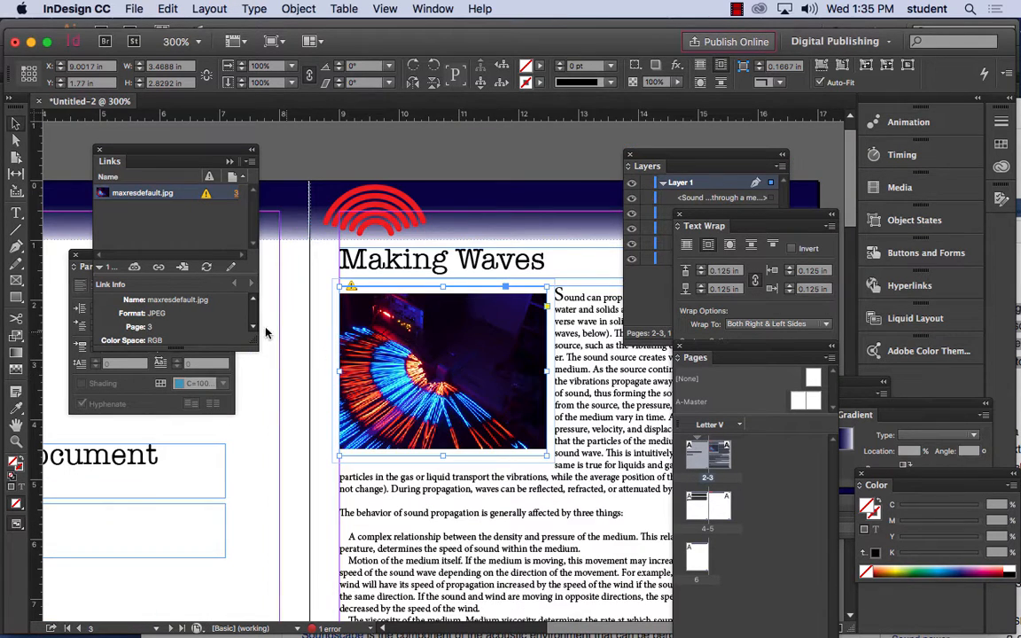
mouse_move(206, 199)
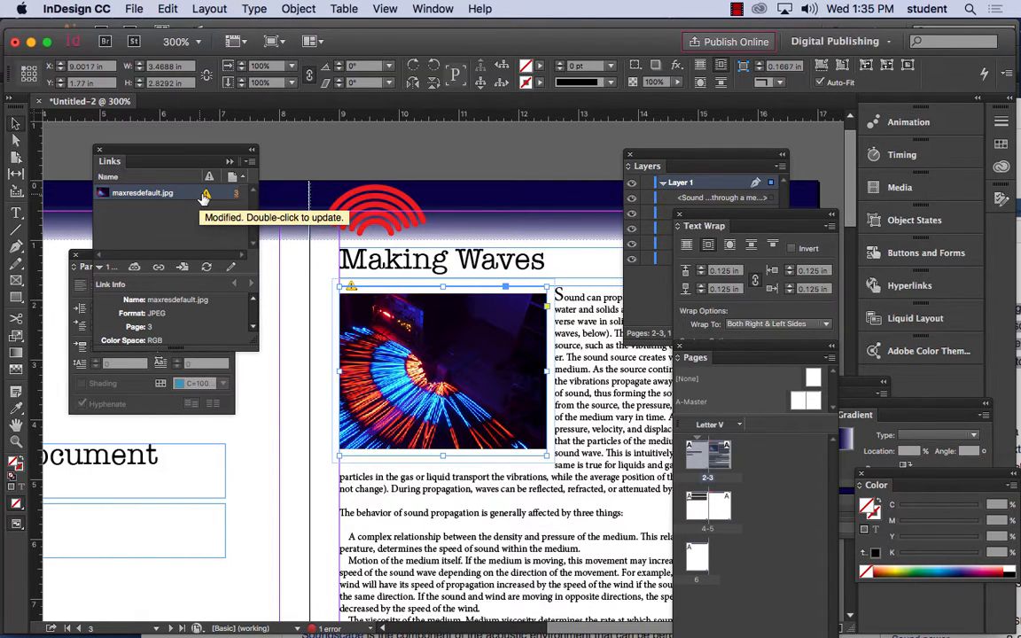
double_click(204, 195)
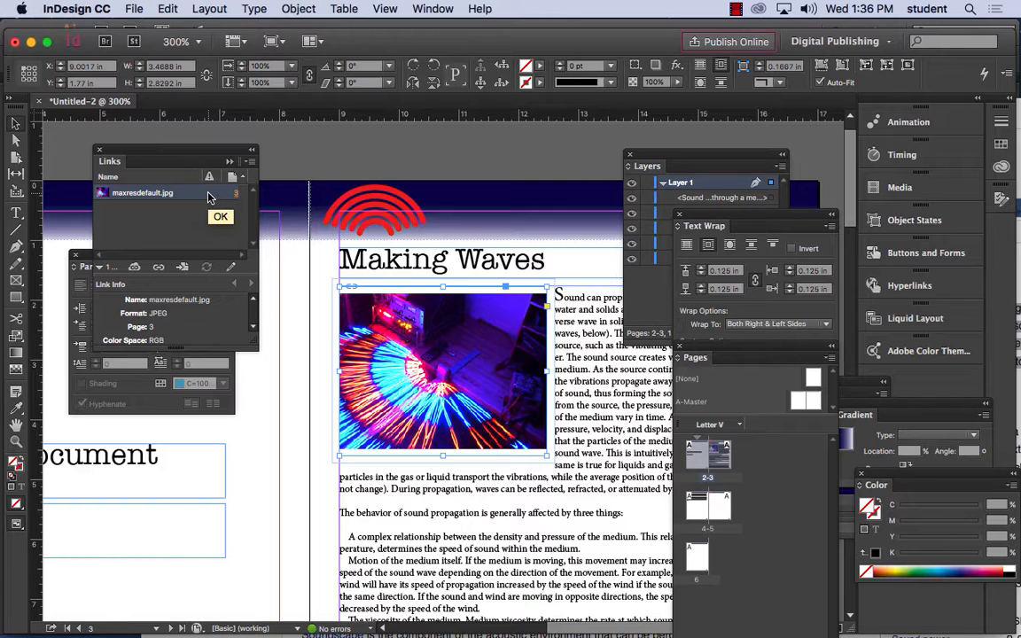
Undock the Animation, Timing, Media and other digital publishing panels and float them over the spread
key("super+minus")
key("super+minus")
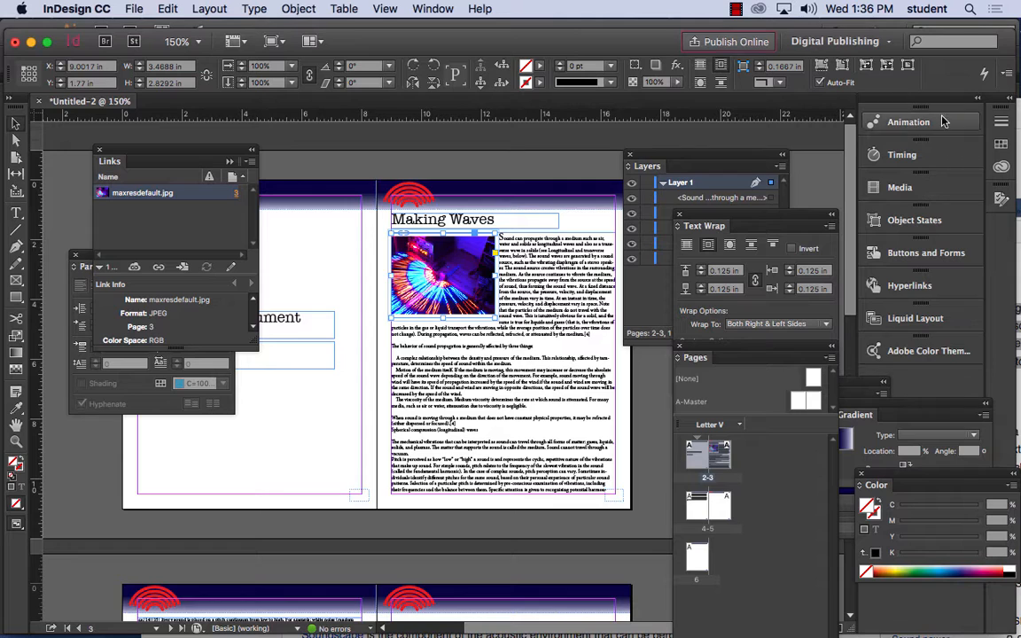
left_click_drag(922, 105, 527, 119)
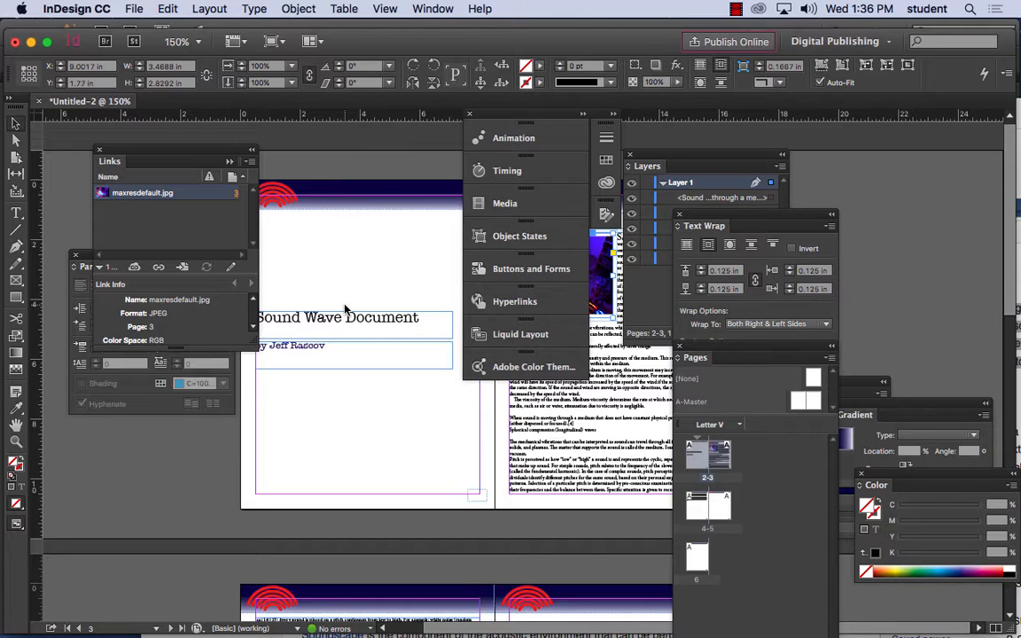
Start a new document, check the print page sizes, and set its intent to Digital Publishing
left_click(134, 9)
mouse_move(149, 28)
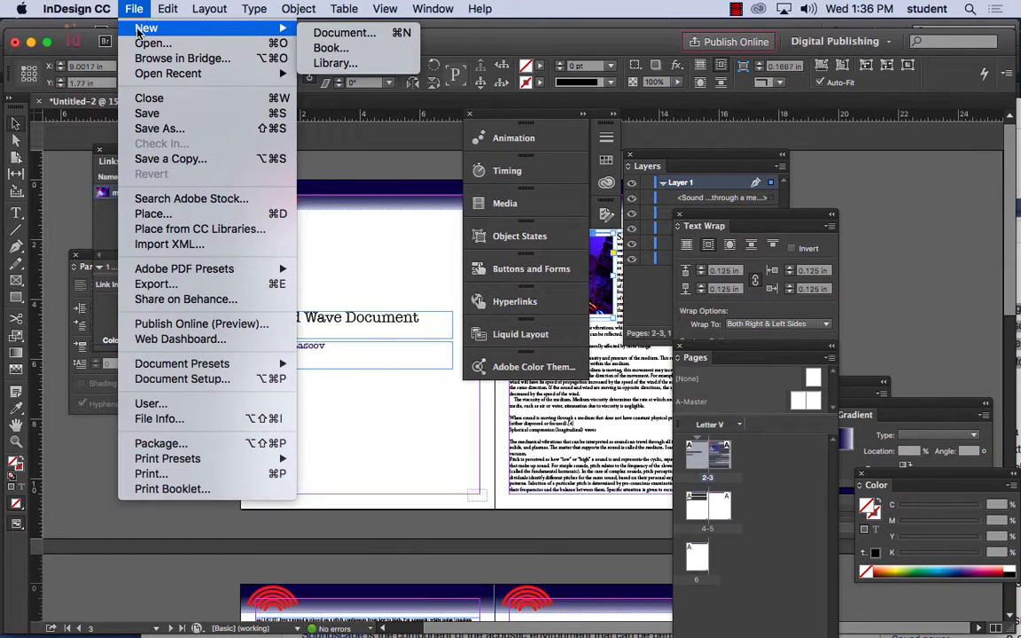
left_click(345, 34)
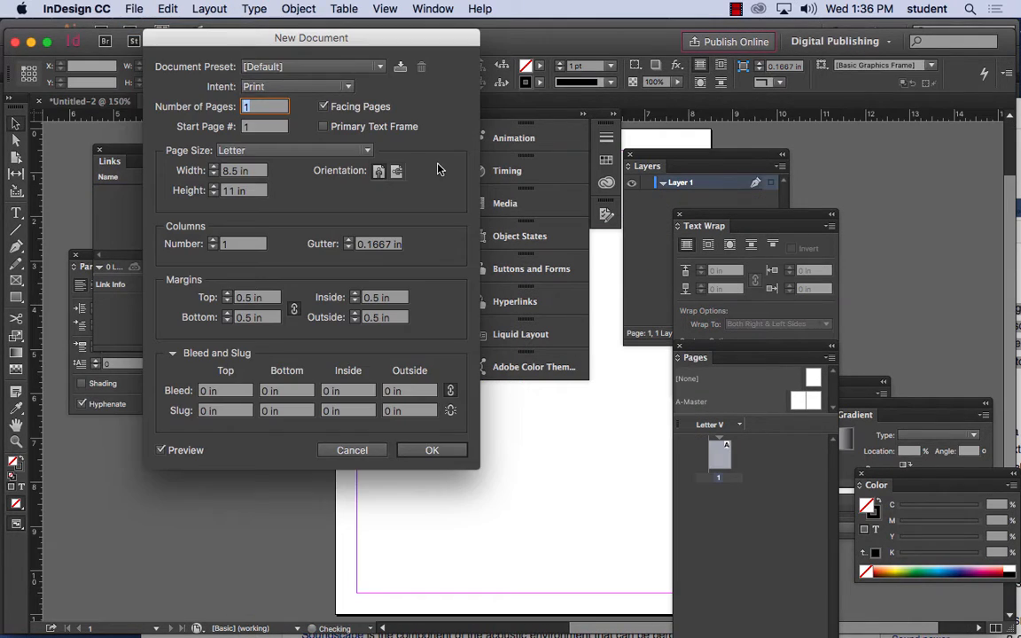
left_click(301, 151)
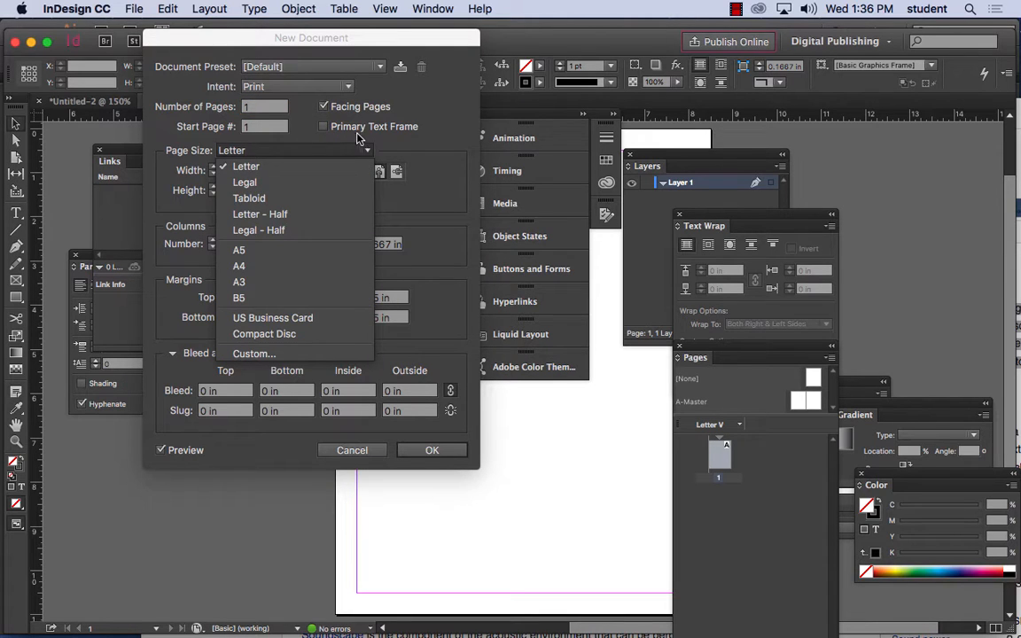
left_click(398, 114)
left_click(340, 90)
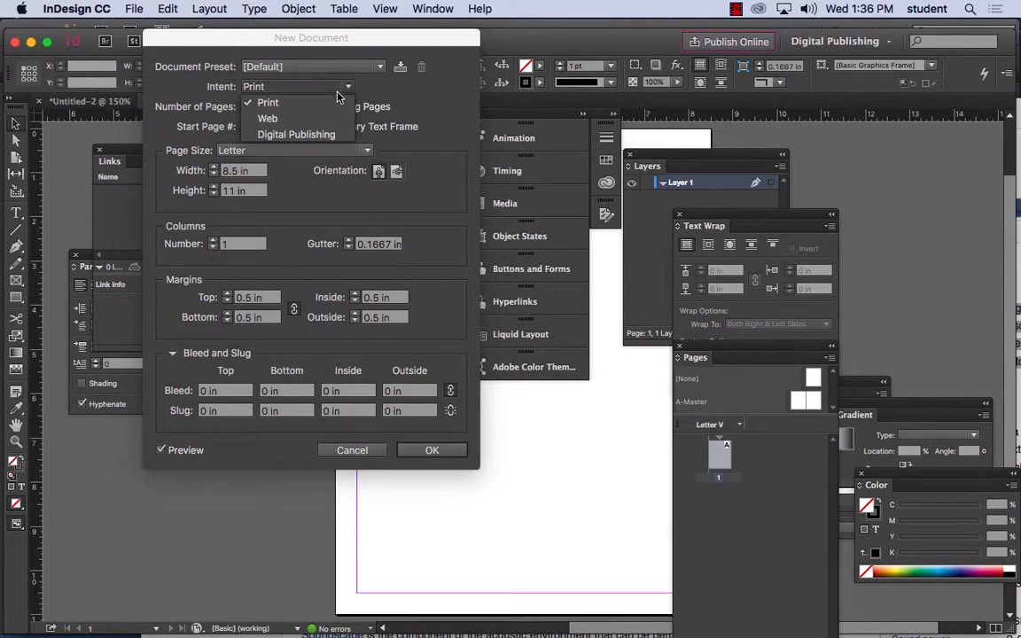
left_click(296, 135)
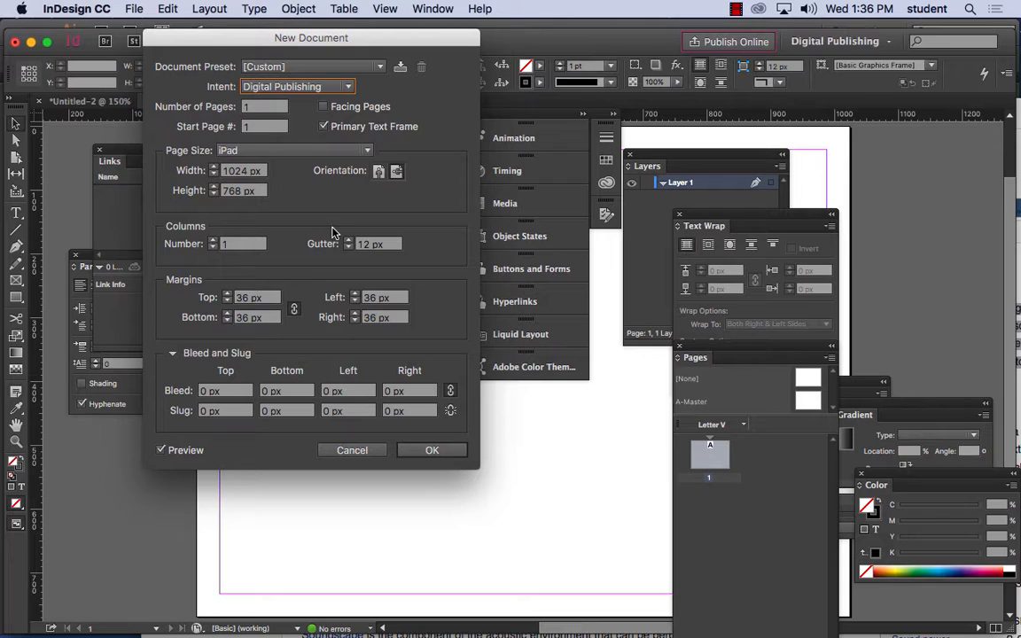
Review the device page sizes and intent options for the new document, keeping Digital Publishing selected
left_click(316, 152)
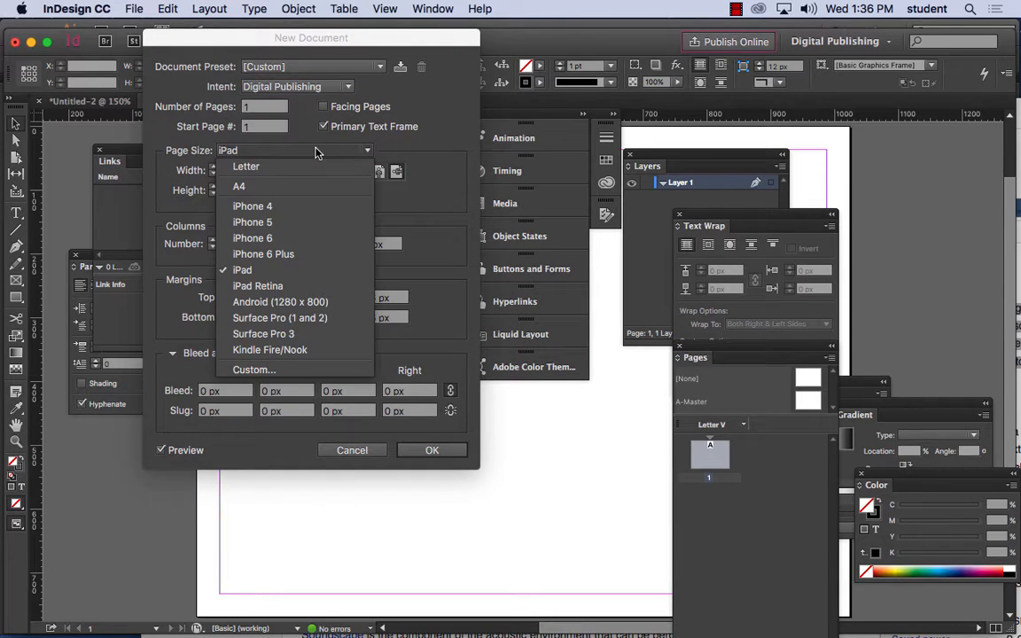
left_click(196, 72)
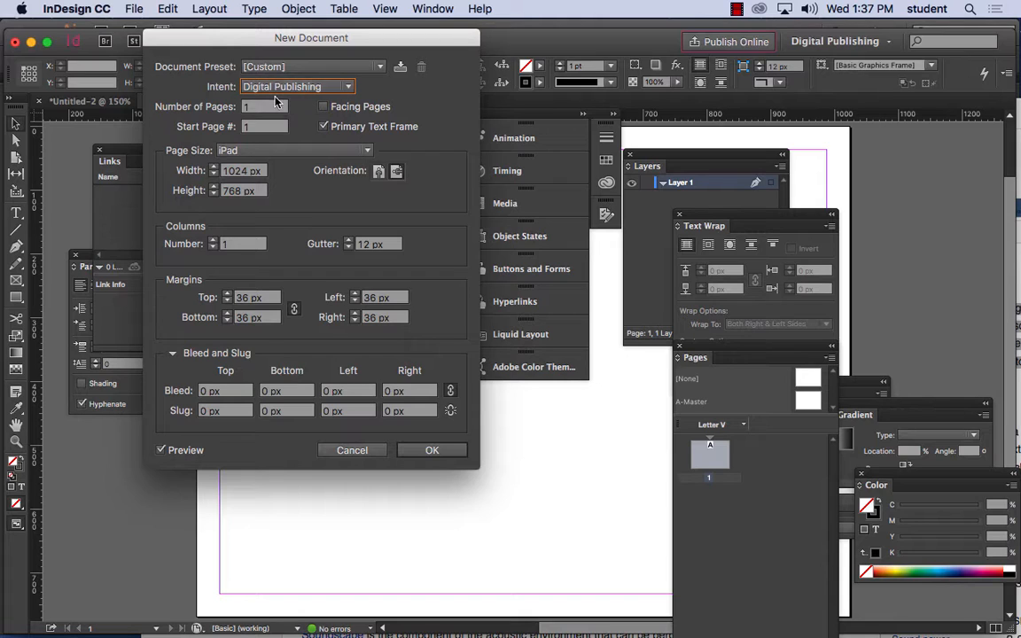
left_click(133, 9)
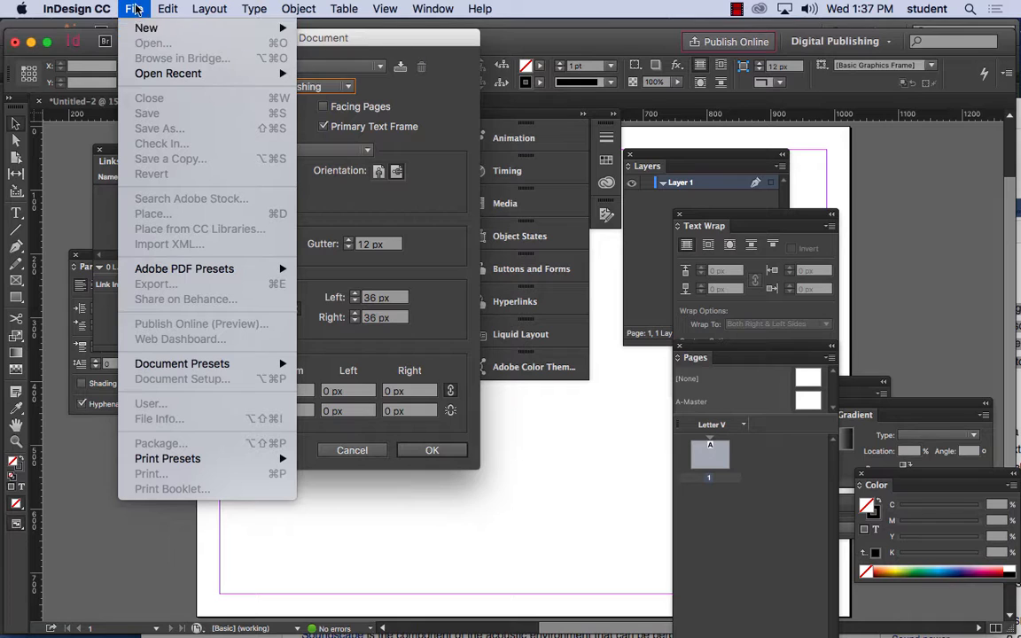
mouse_move(146, 28)
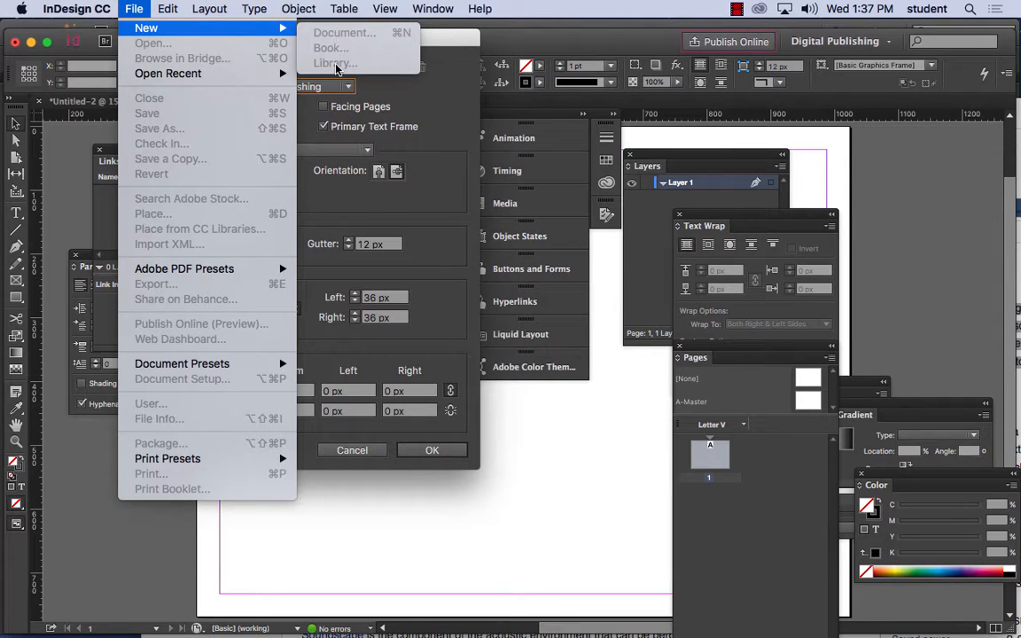
left_click(399, 101)
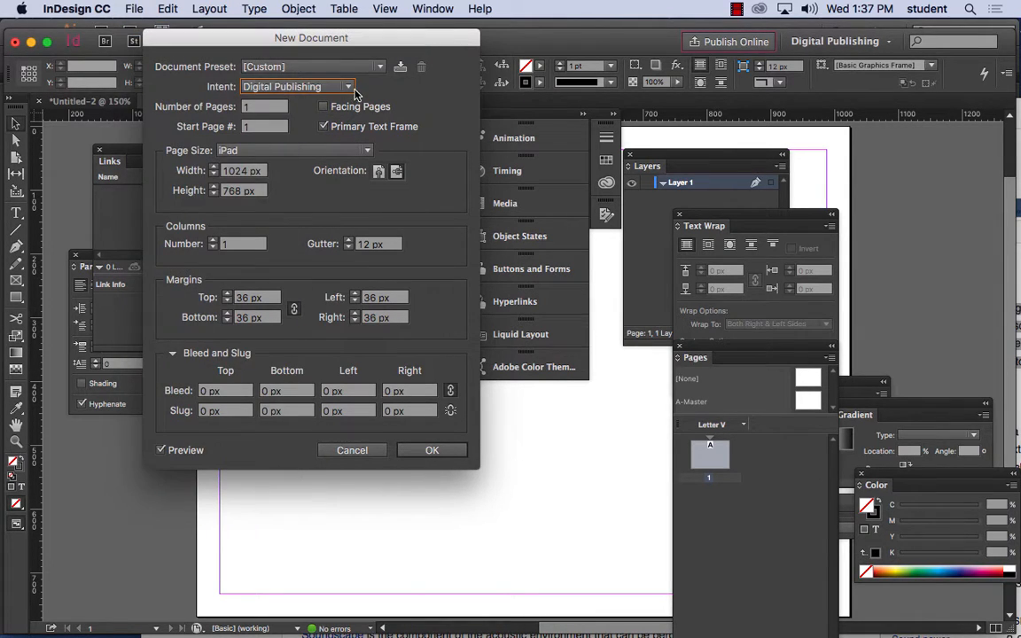
left_click(337, 89)
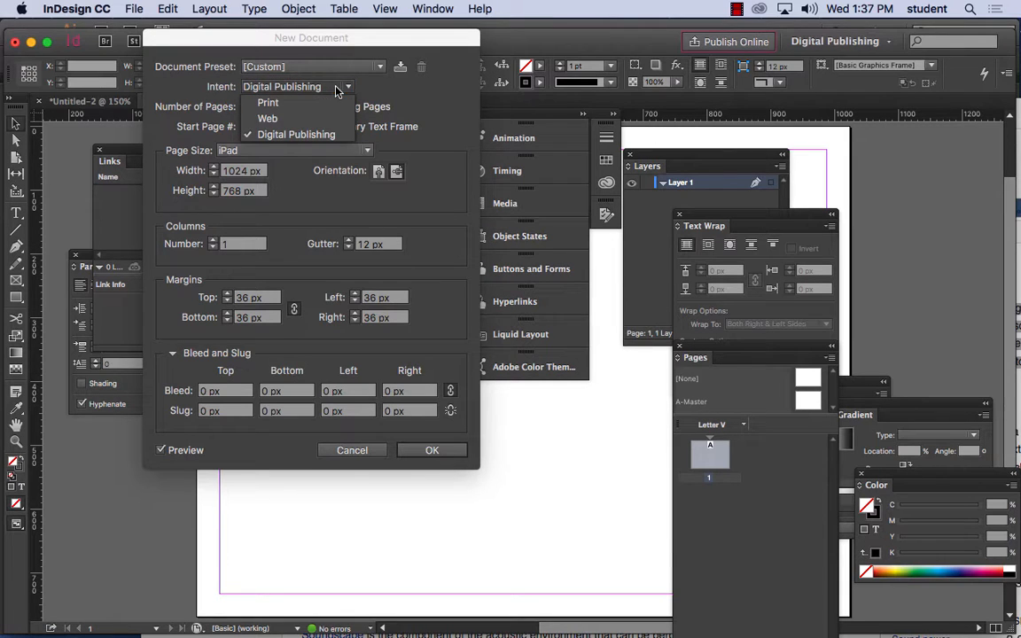
left_click(295, 135)
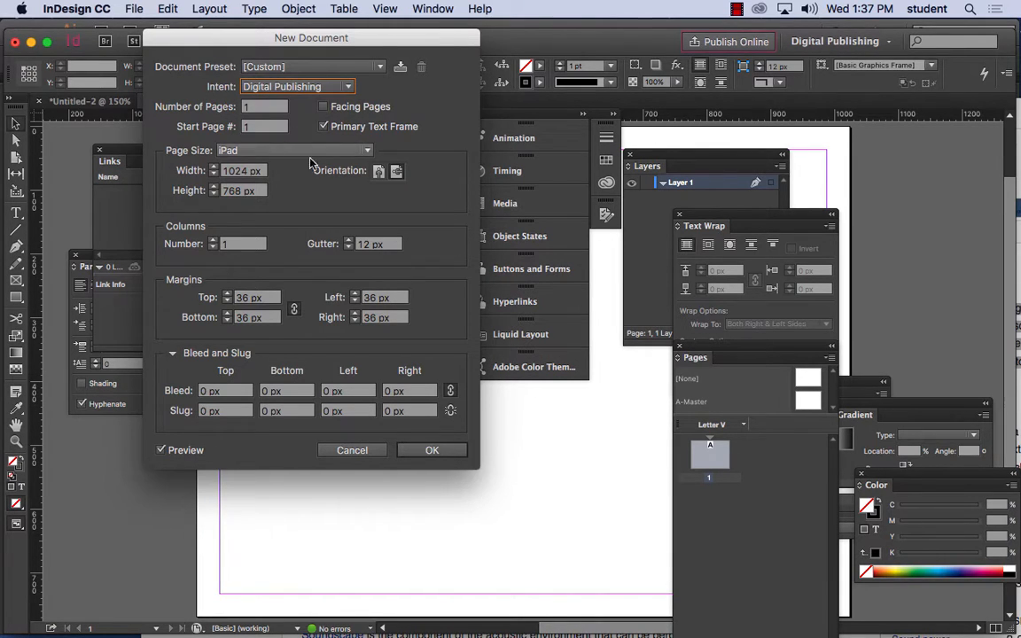
Choose the iPad page size in landscape, 1024 x 768 px, and create the document
left_click(286, 151)
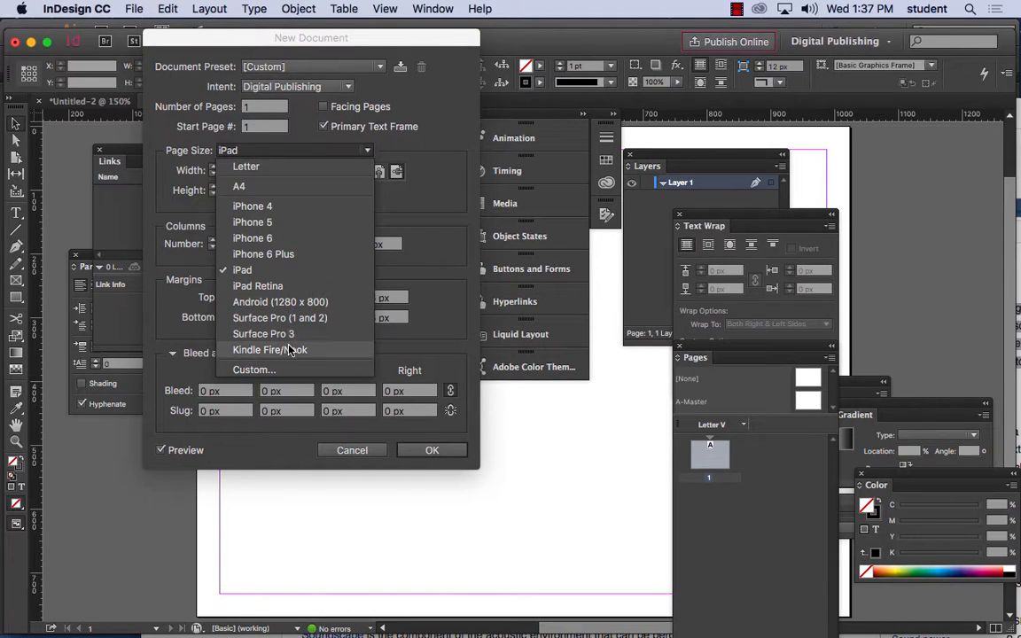
left_click(265, 273)
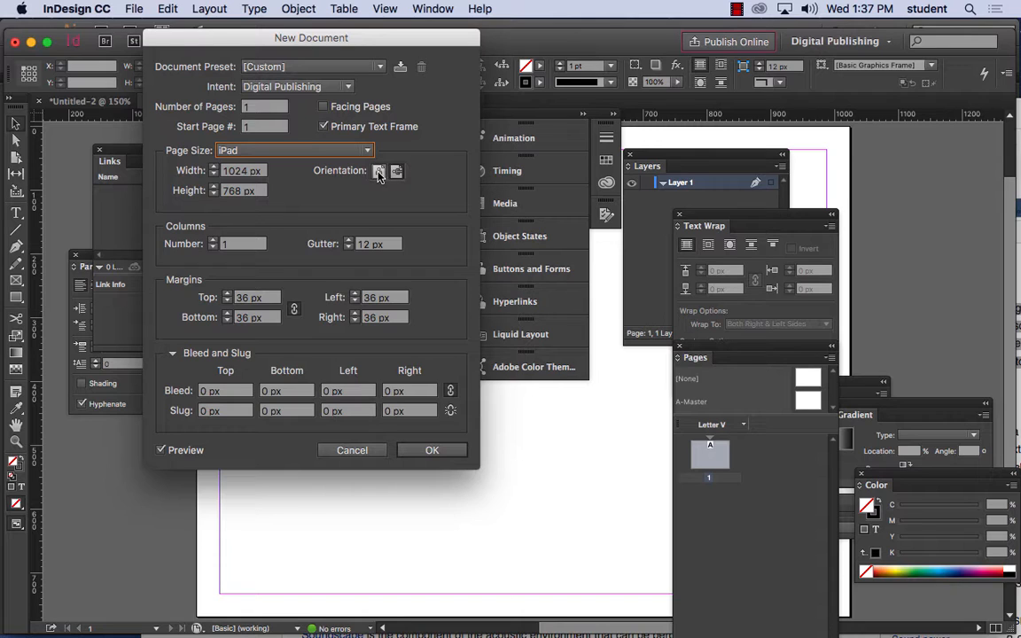
left_click(436, 452)
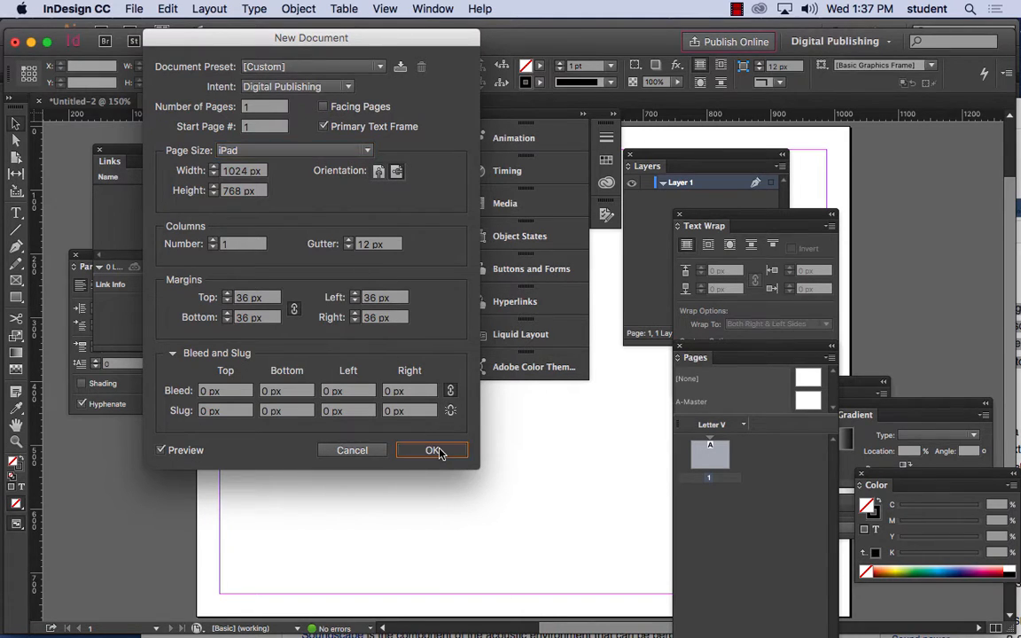
Open the Liquid Layout panel for the new iPad document and check its additional options
key("super+minus")
key("super+minus")
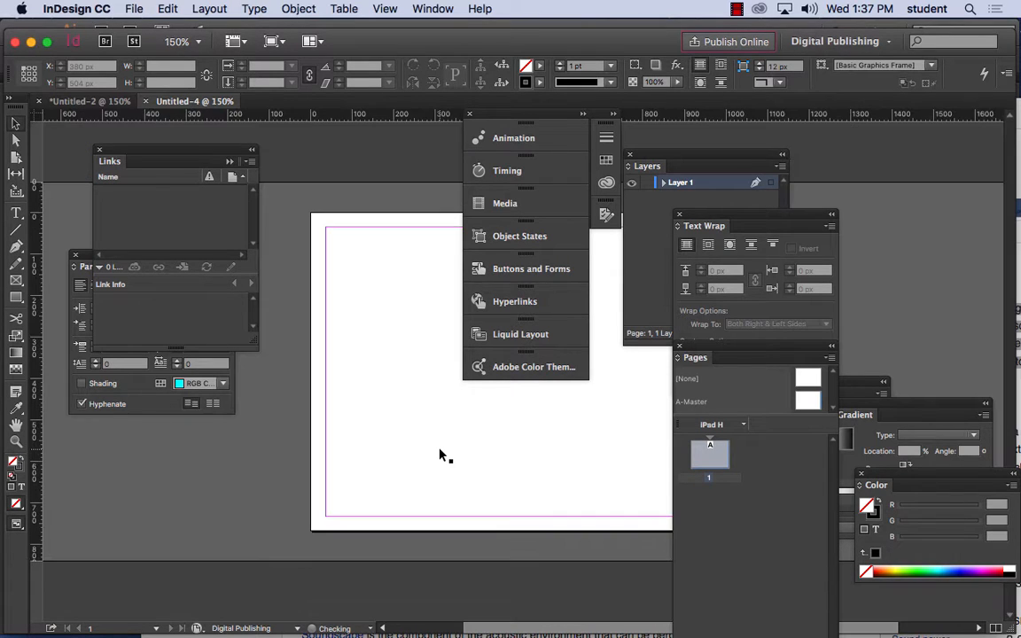
left_click_drag(454, 444, 307, 427)
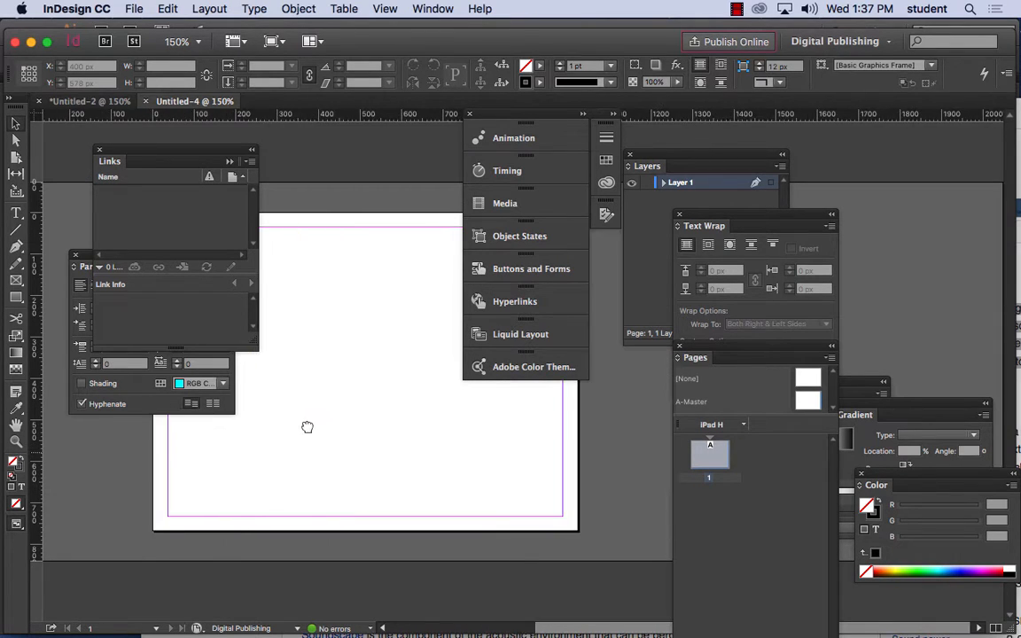
left_click(476, 334)
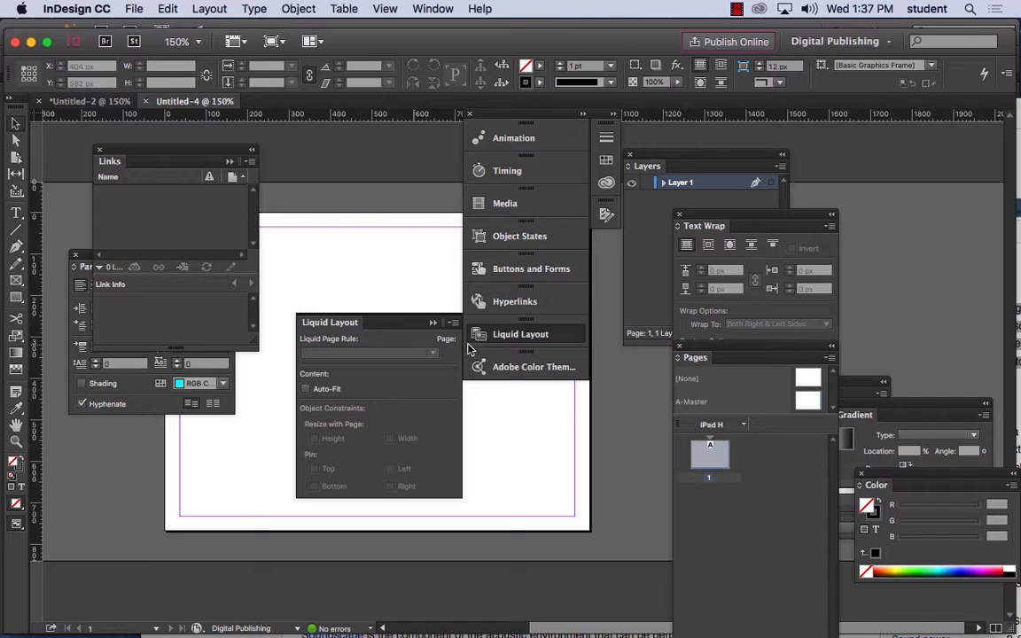
left_click(452, 324)
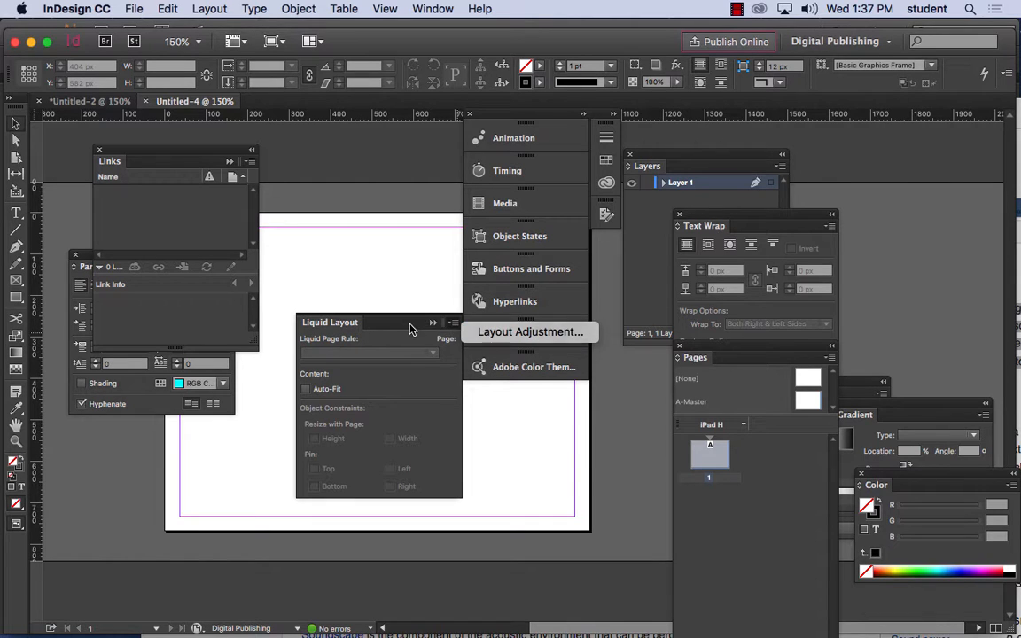
left_click(411, 325)
Move the Links, Paragraph, Liquid Layout and digital publishing panels off the blank iPad page
left_click_drag(120, 153, 628, 431)
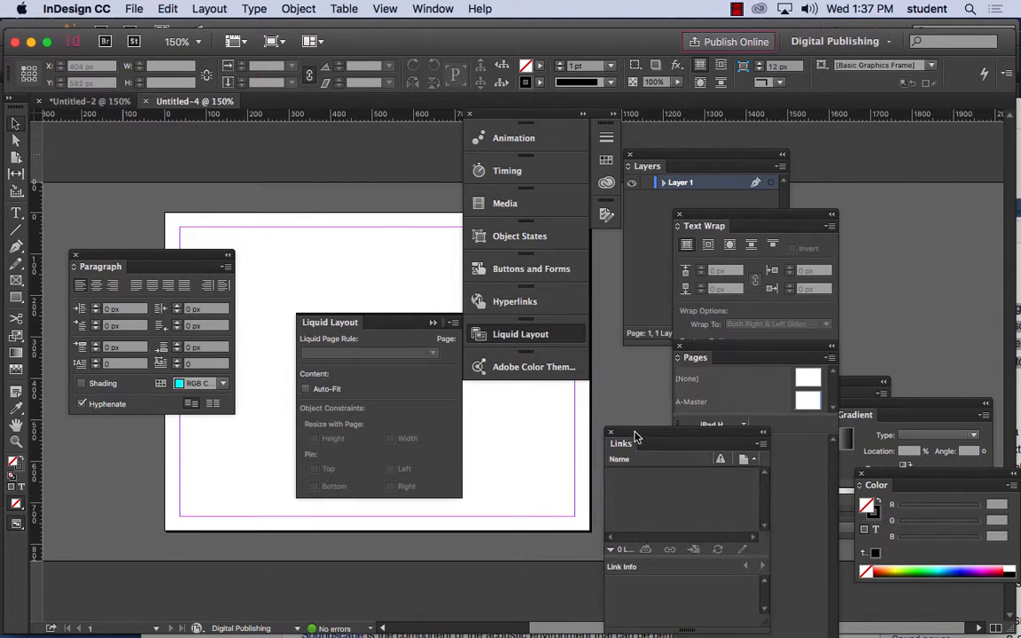
left_click_drag(120, 256, 901, 221)
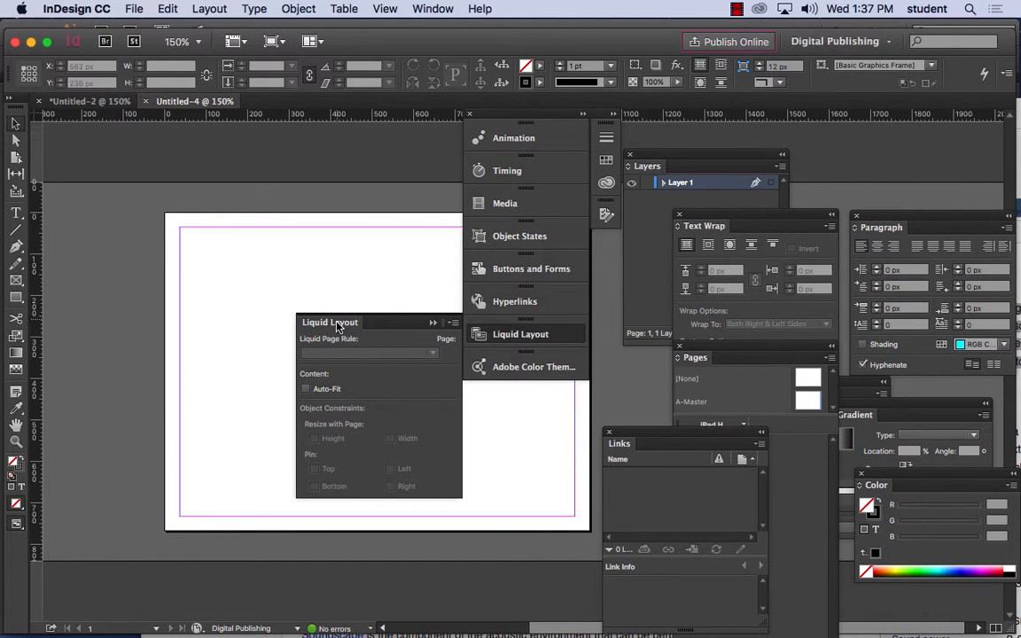
left_click_drag(342, 324, 100, 192)
left_click_drag(499, 118, 637, 135)
left_click_drag(139, 186, 508, 552)
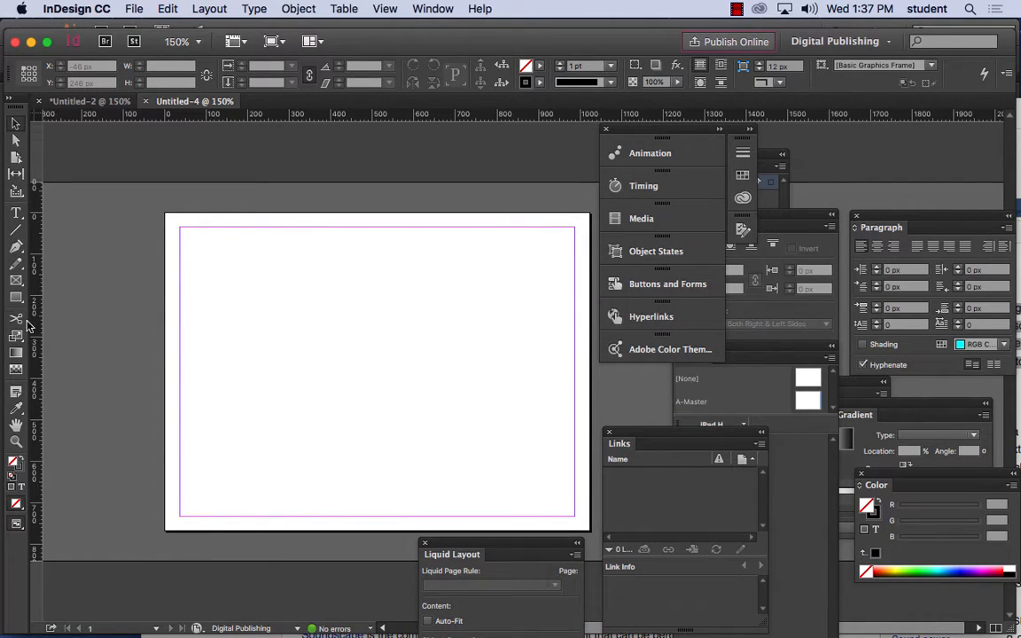
Activate the margin-to-margin text frame and draw a separate rectangular graphic frame about 358 x 266 px in the page's upper-left area
left_click(16, 212)
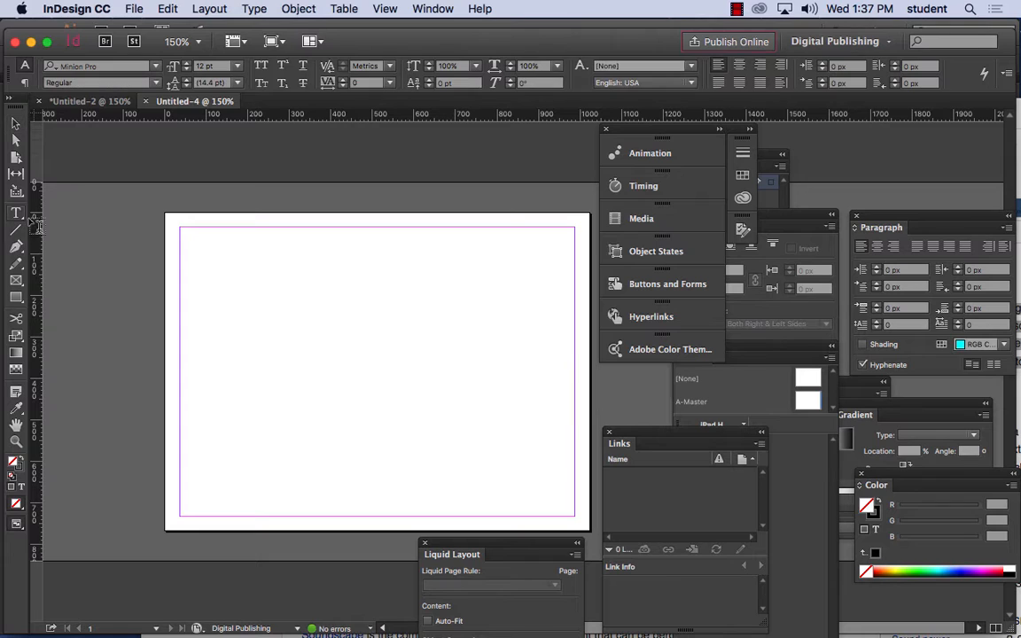
left_click(188, 231)
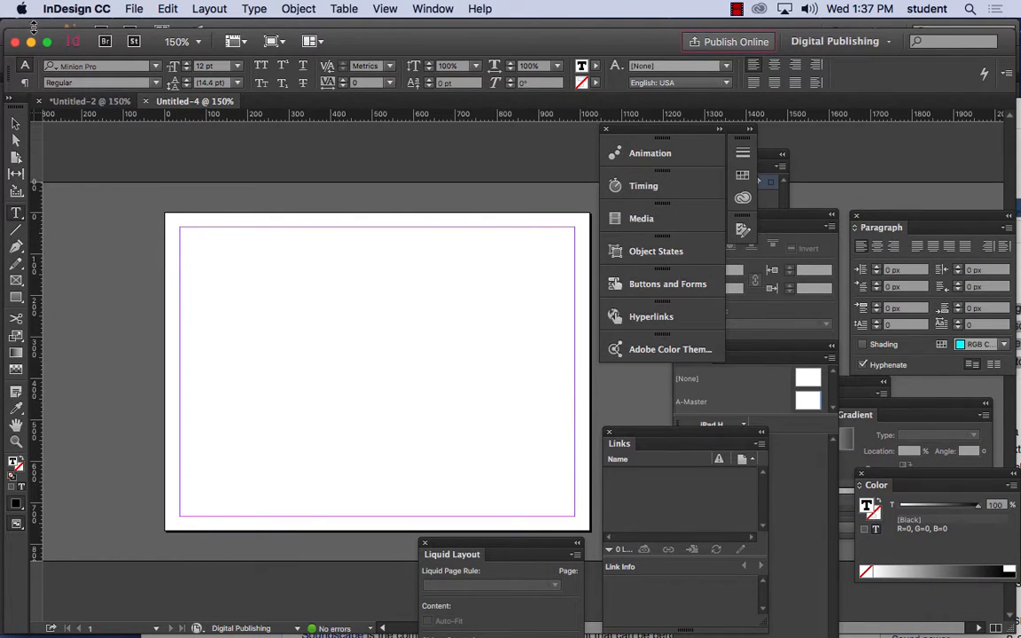
left_click(165, 9)
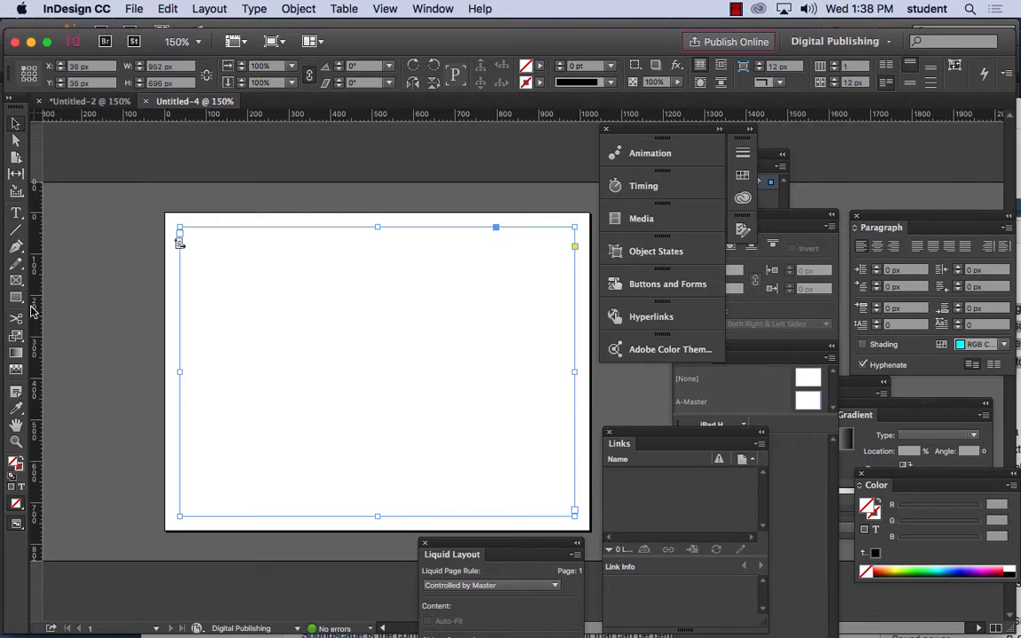
mouse_move(16, 280)
left_mouse_down()
mouse_move(93, 297)
mouse_move(93, 280)
left_mouse_up()
left_click_drag(189, 270, 340, 381)
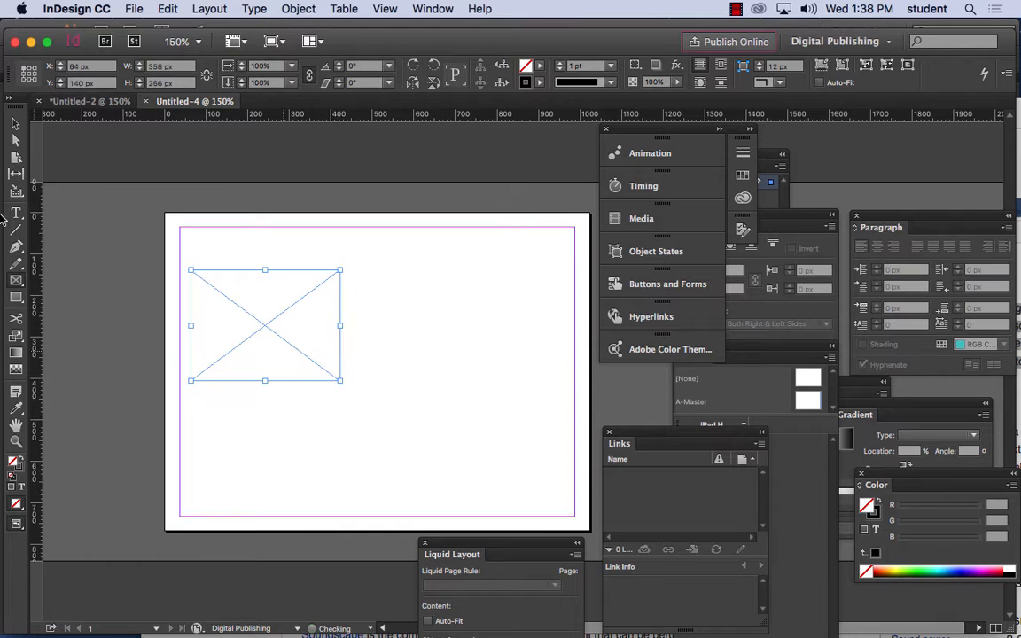
Place maxresdefault.jpg from the Desktop into the graphic frame and fill the frame proportionally with it
left_click(168, 8)
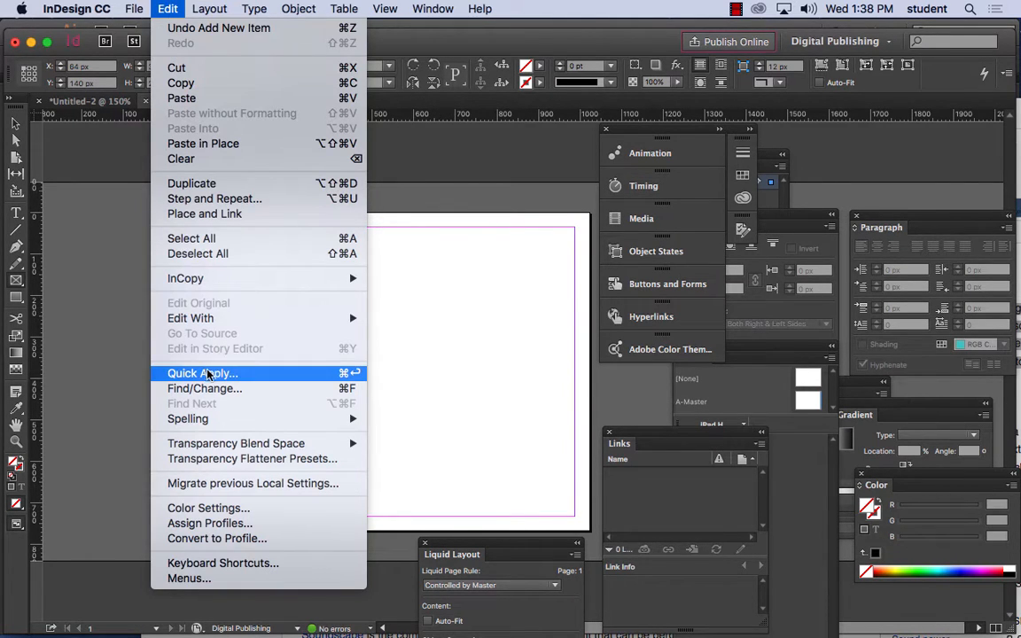
mouse_move(129, 8)
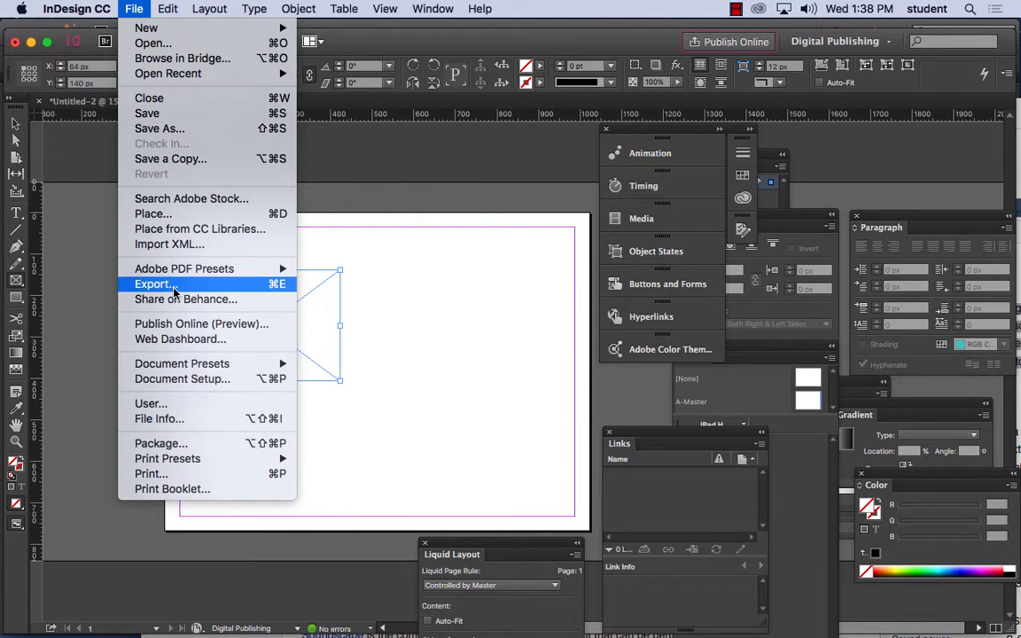
left_click(181, 215)
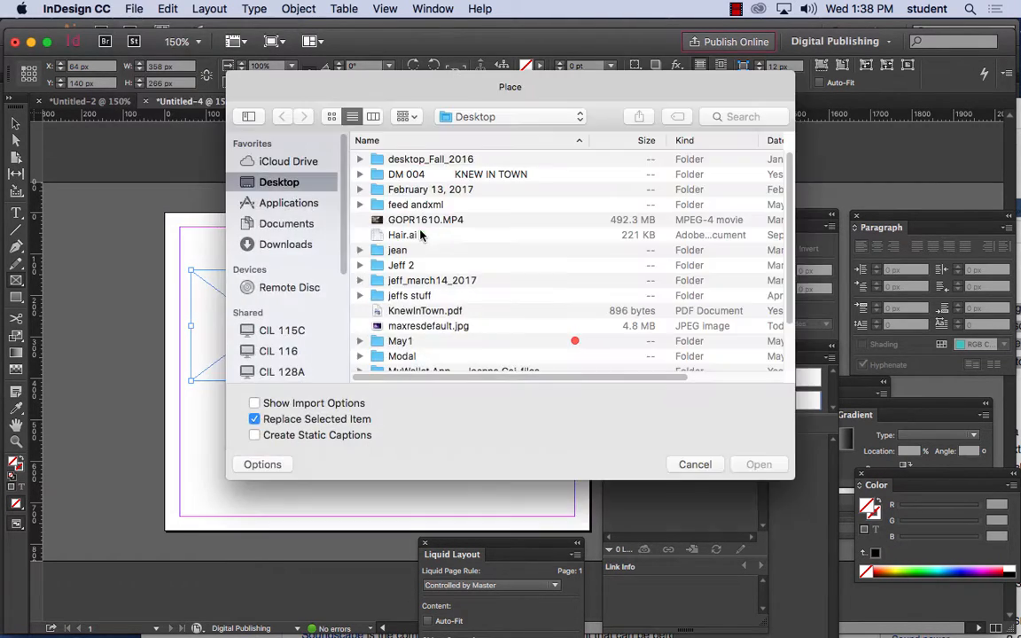
left_click(395, 326)
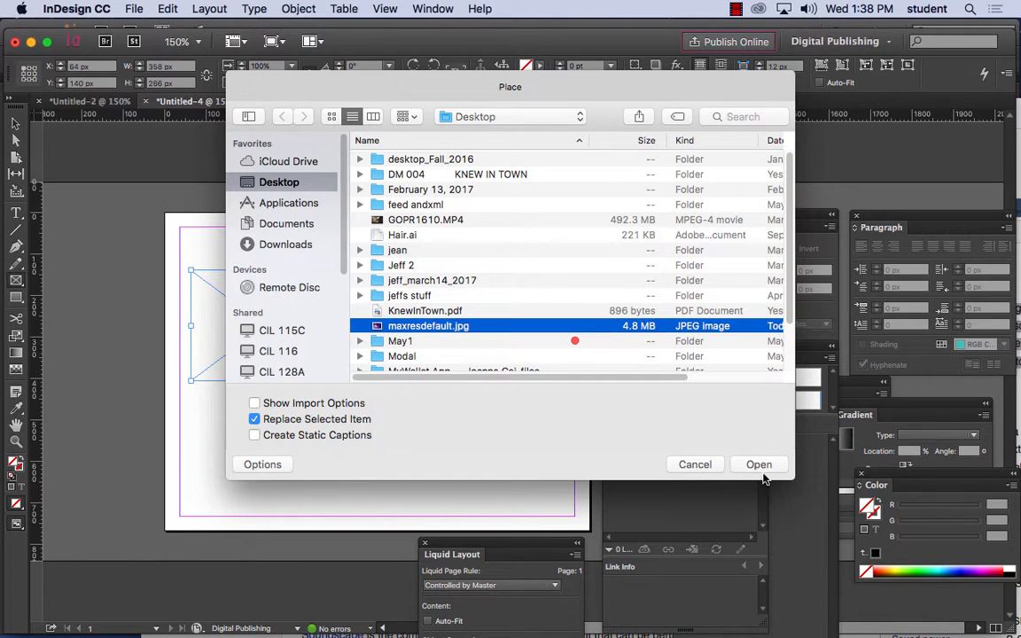
left_click(758, 464)
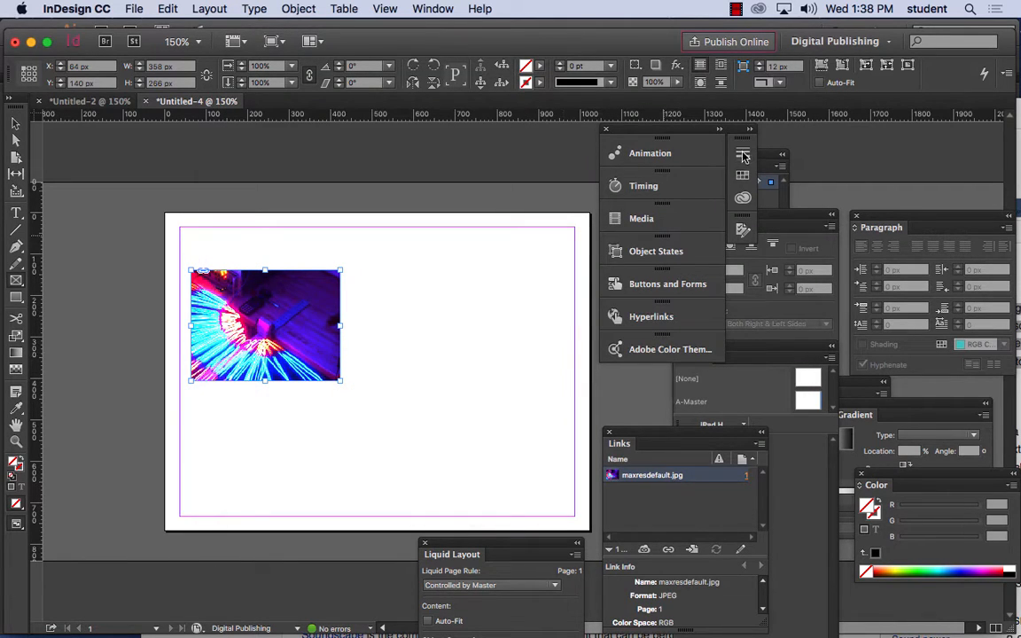
left_click(821, 67)
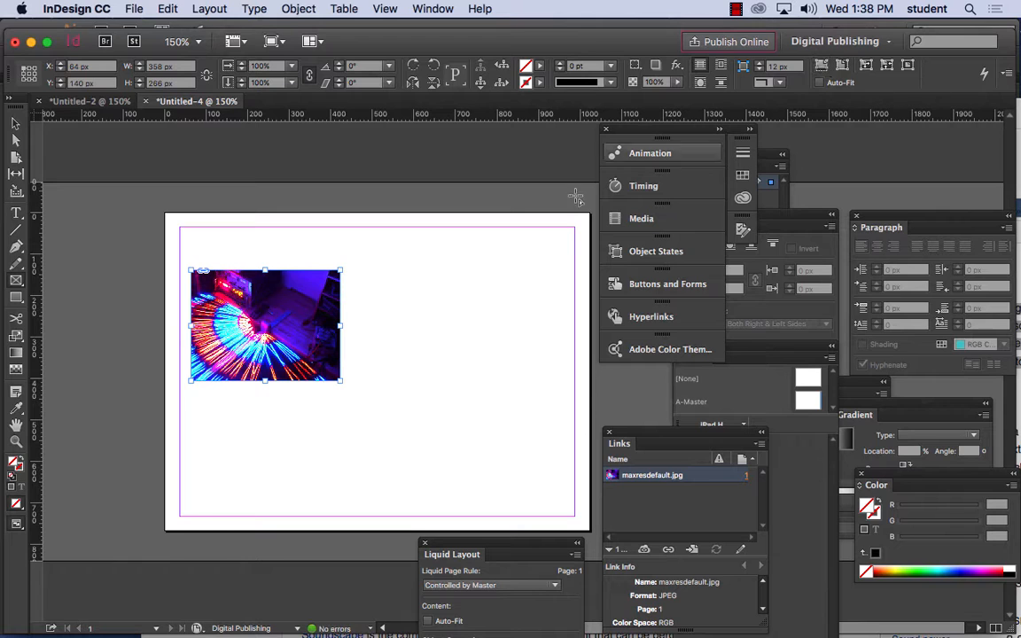
left_click(16, 129)
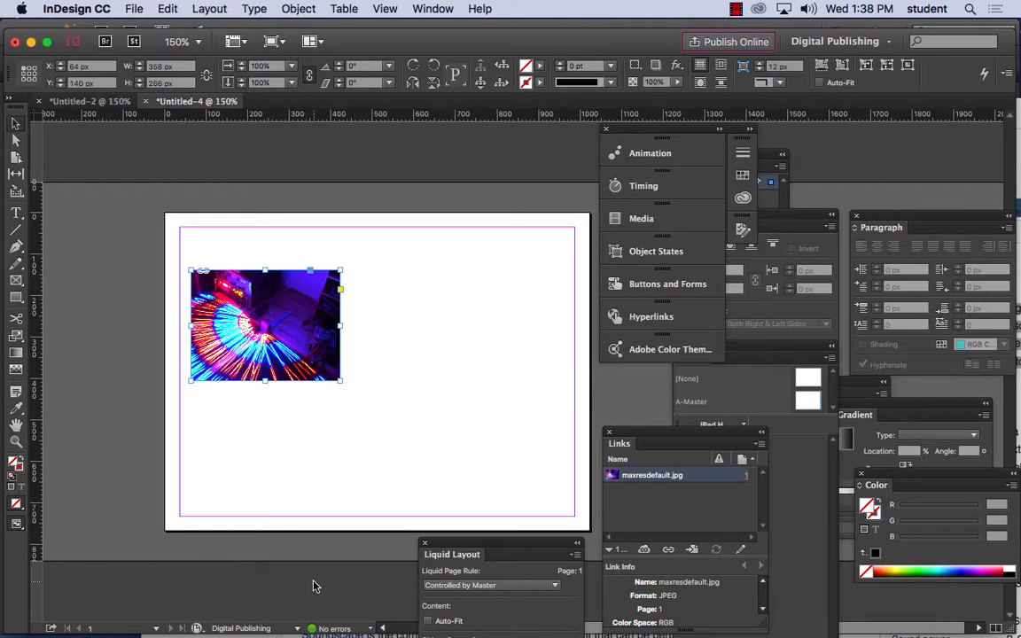
Switch to Firefox and copy the Sonic texture and Spatial location paragraphs from the Wikipedia Sound article
mouse_move(567, 631)
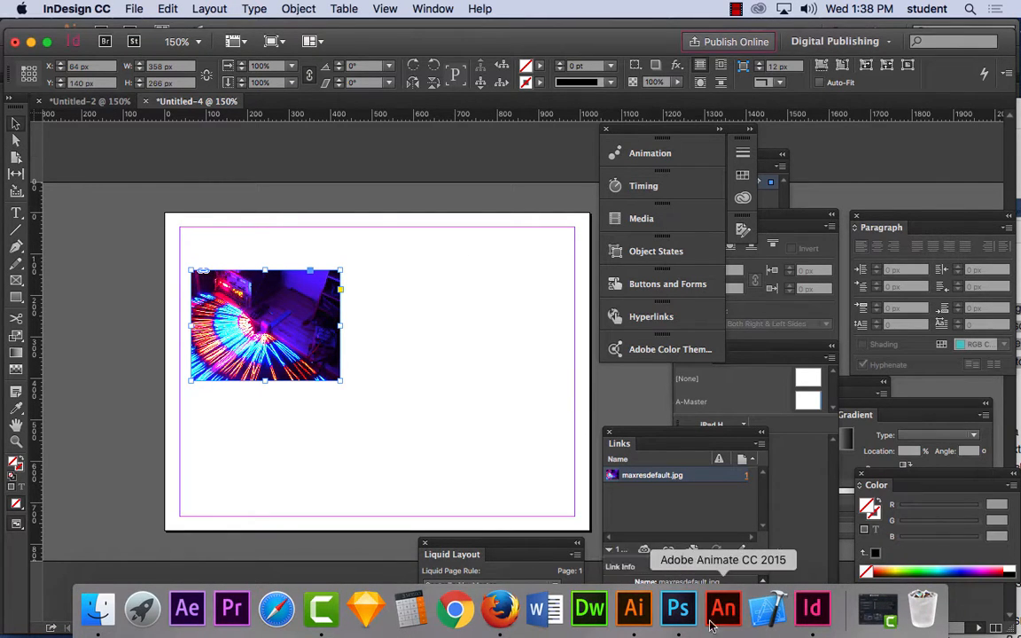
mouse_move(762, 631)
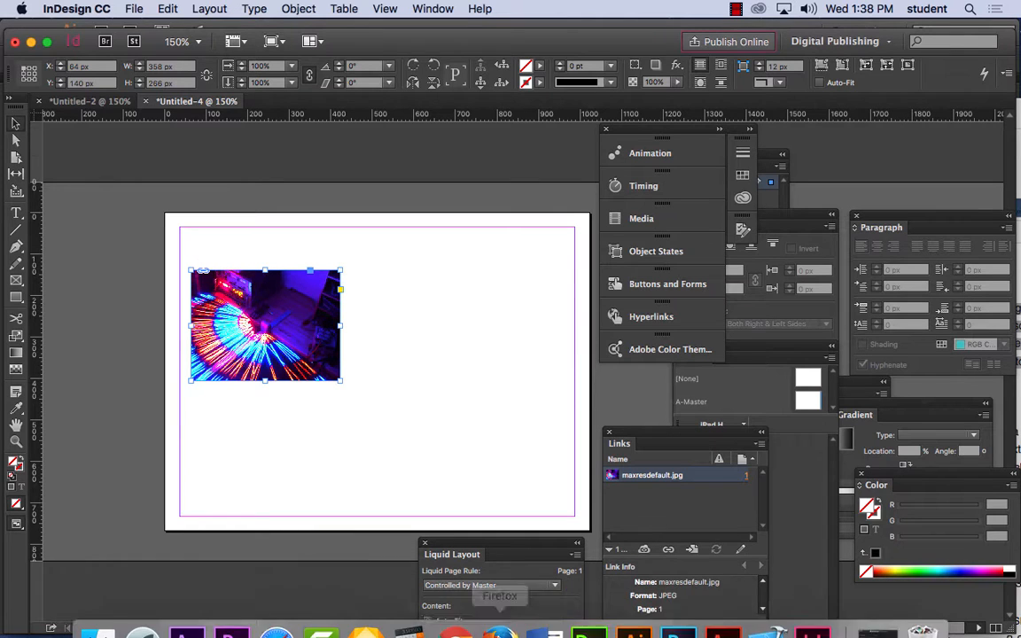
left_click(499, 608)
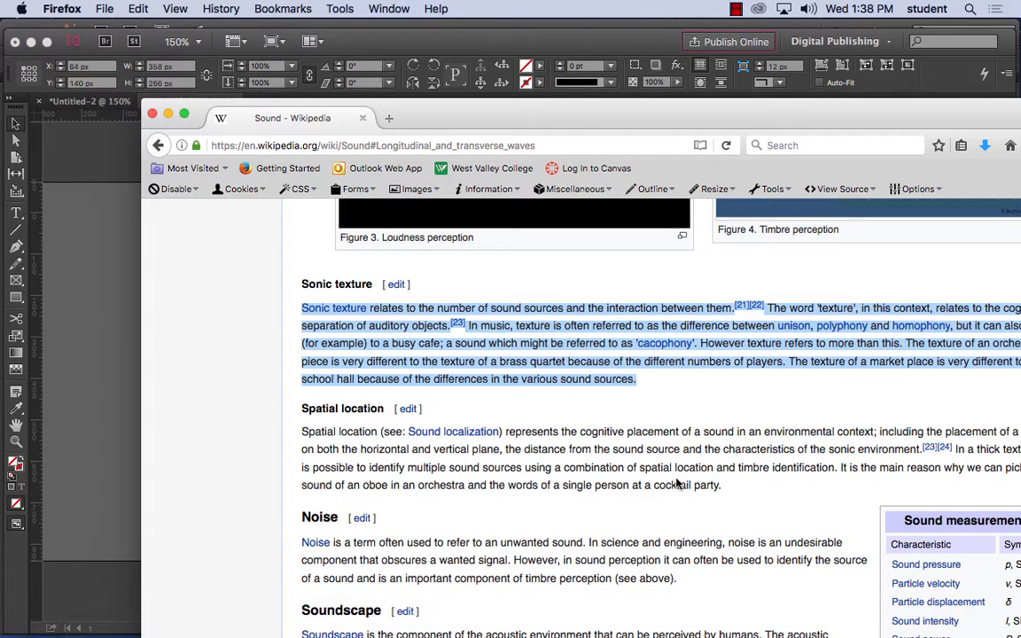
left_click_drag(719, 484, 305, 309)
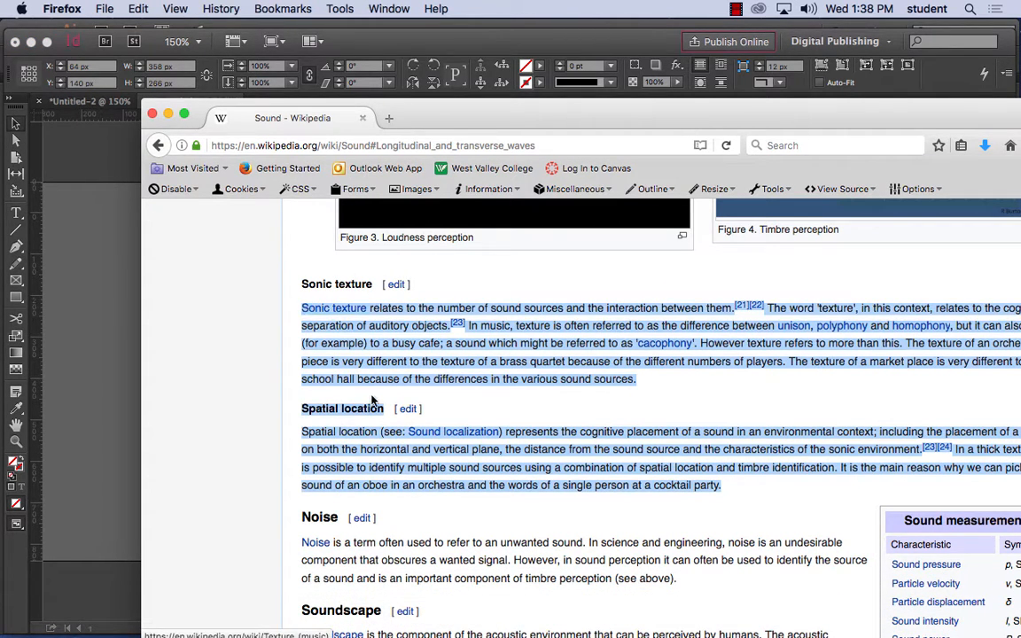
key("super+c")
Return to InDesign and paste the copied Wikipedia text into the margin-to-margin text frame
left_click(128, 301)
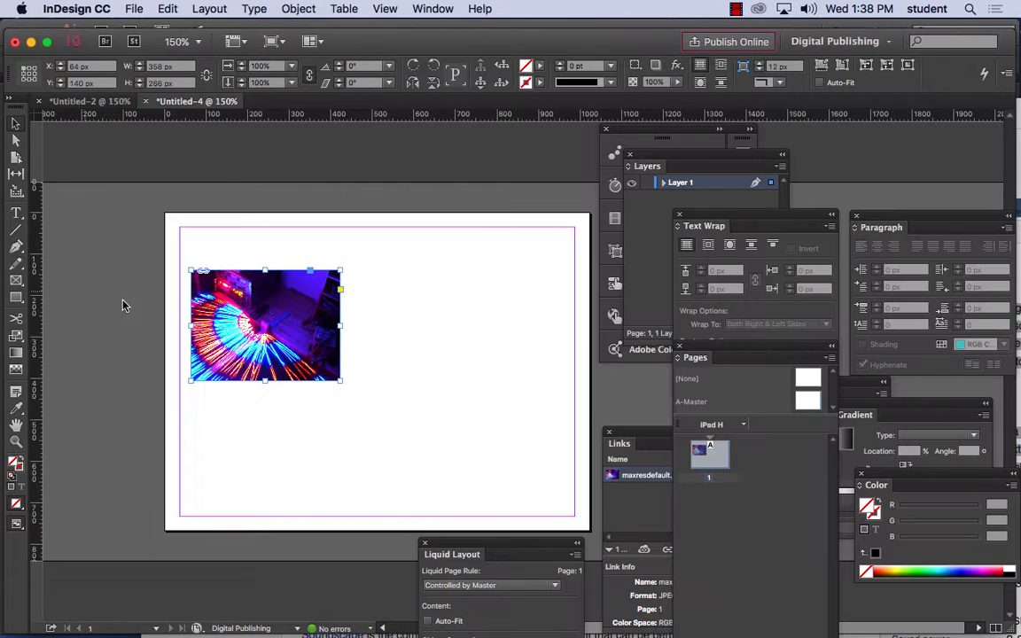
left_click(210, 249)
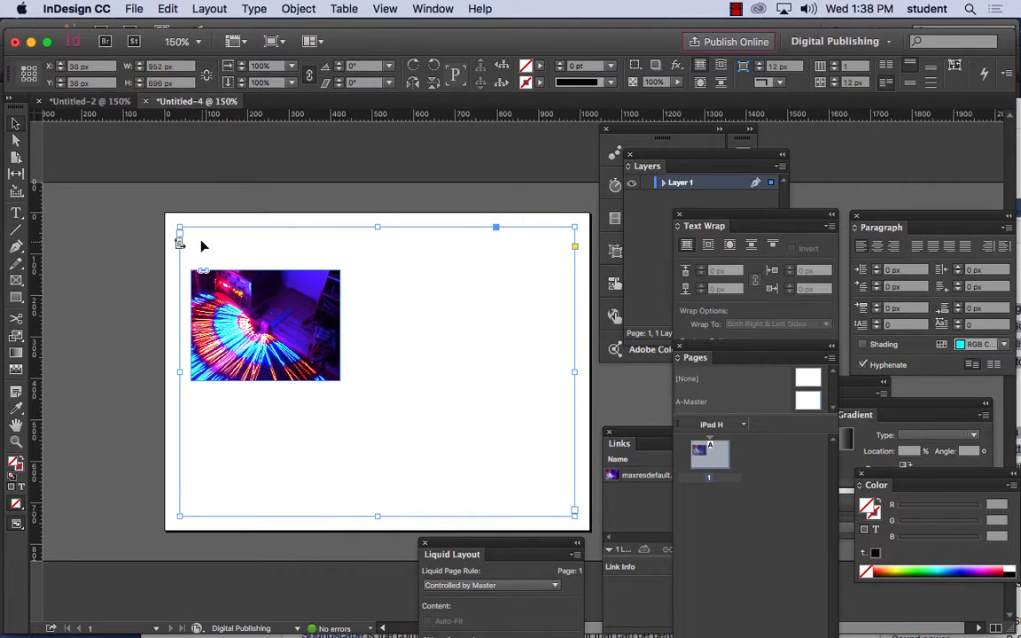
double_click(195, 234)
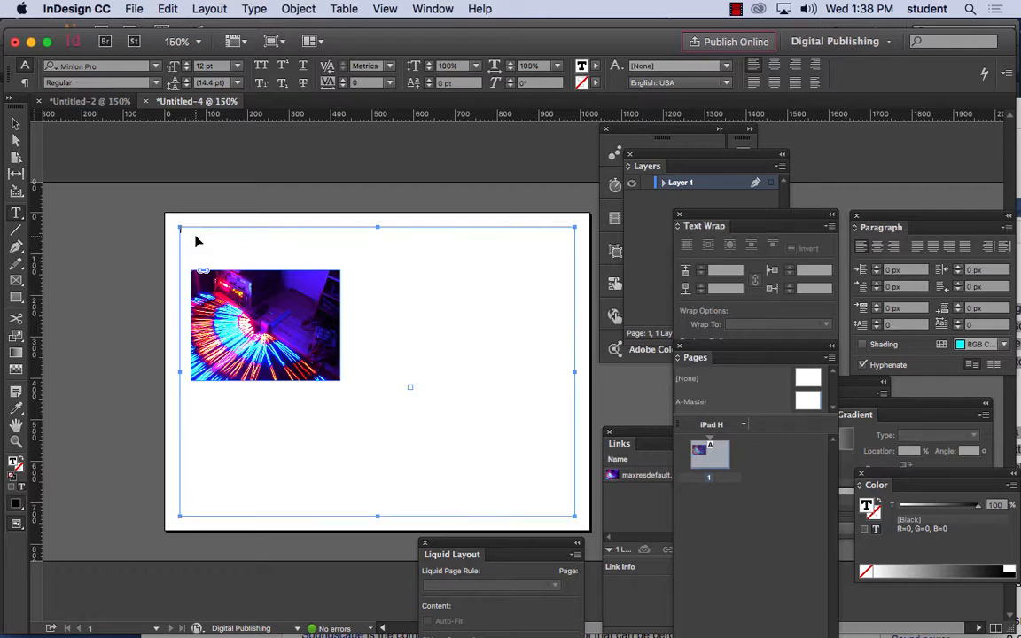
key("super+v")
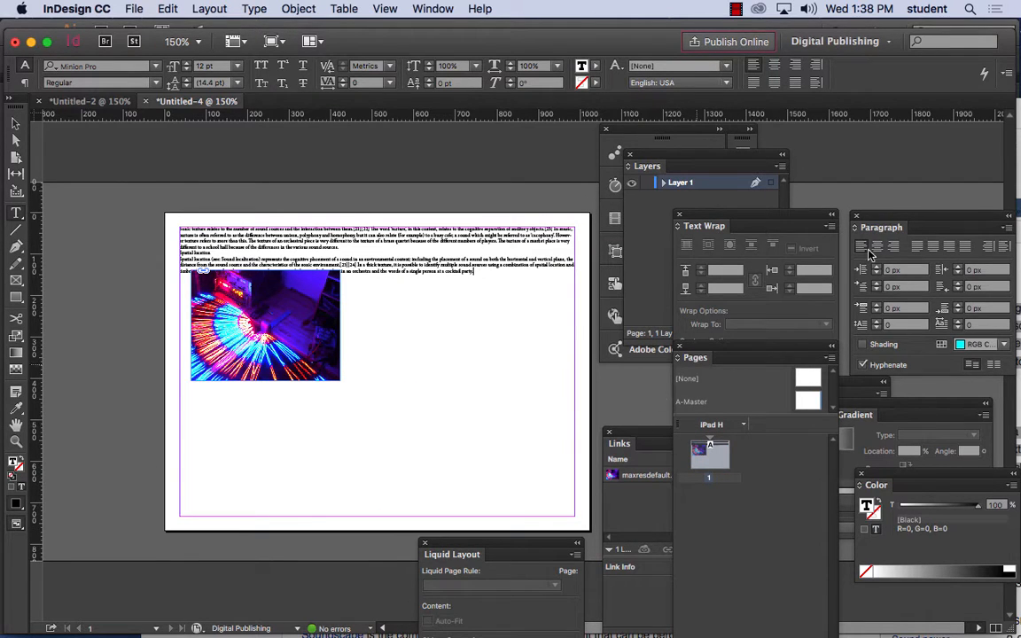
Reposition the digital publishing panel group and review the Media, Object States, Buttons and Forms, Hyperlinks and Adobe Color Themes panels
left_click_drag(637, 133, 605, 161)
left_click(606, 244)
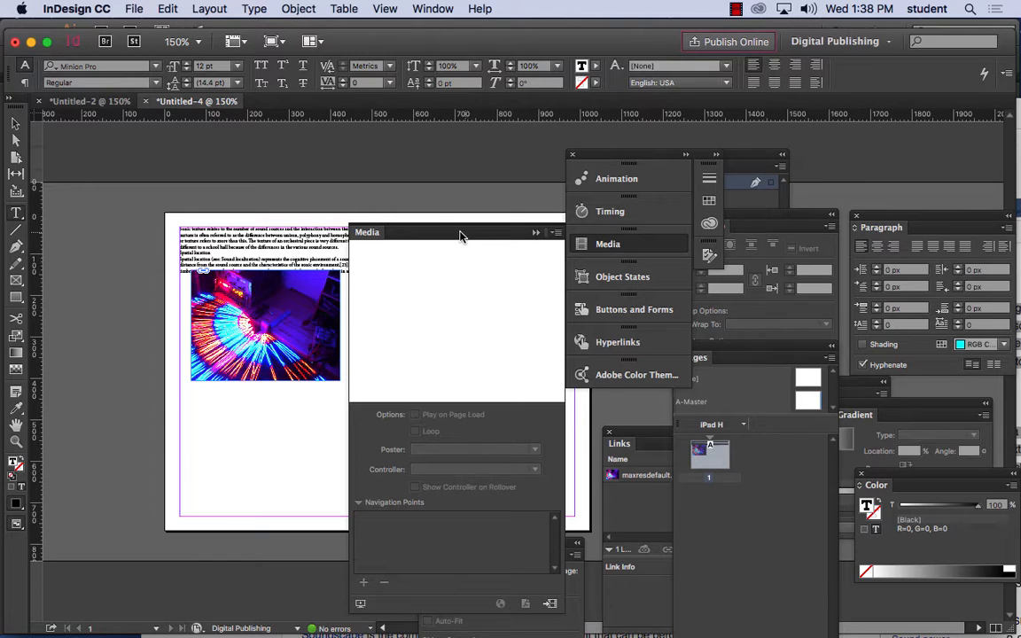
left_click(614, 280)
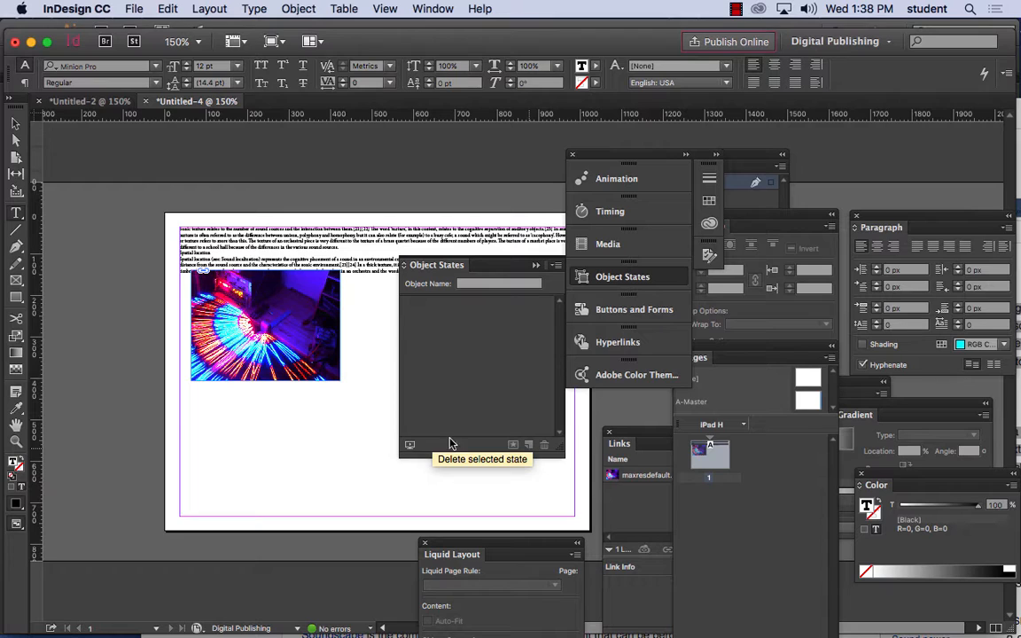
left_click(614, 312)
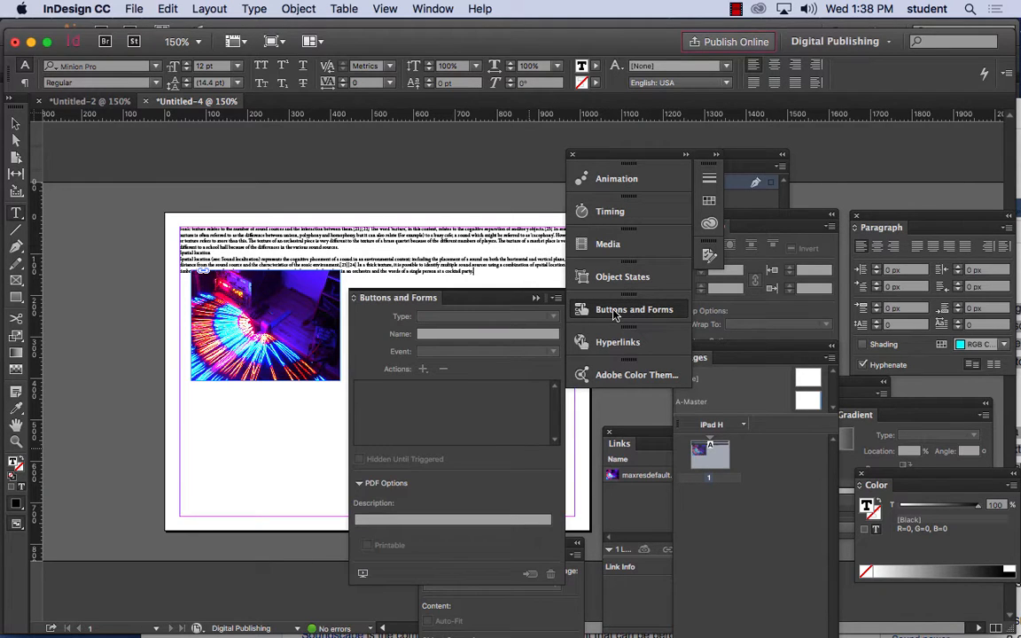
left_click(613, 341)
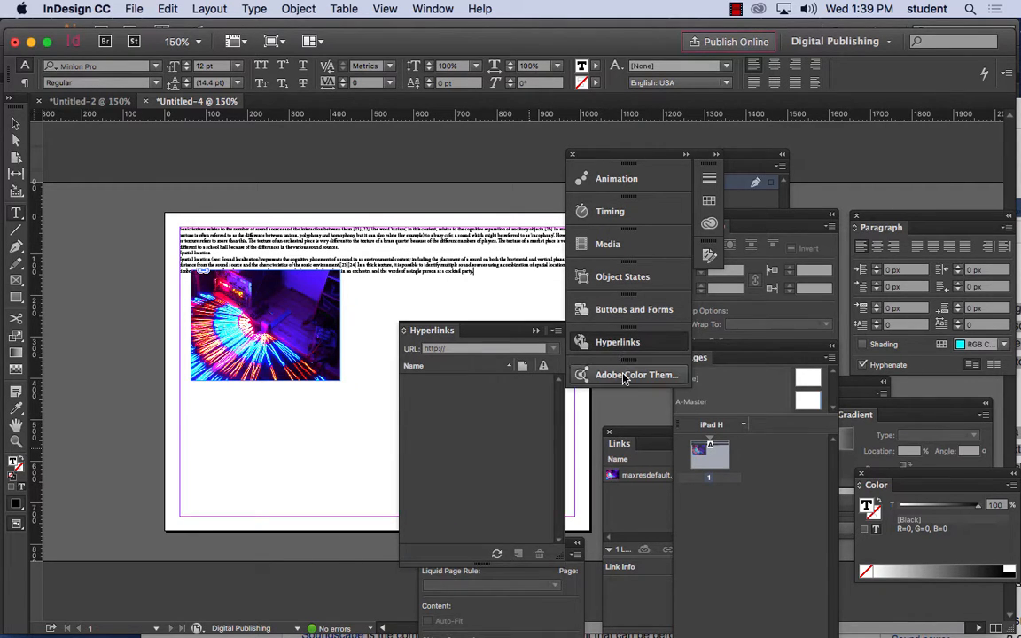
left_click(621, 377)
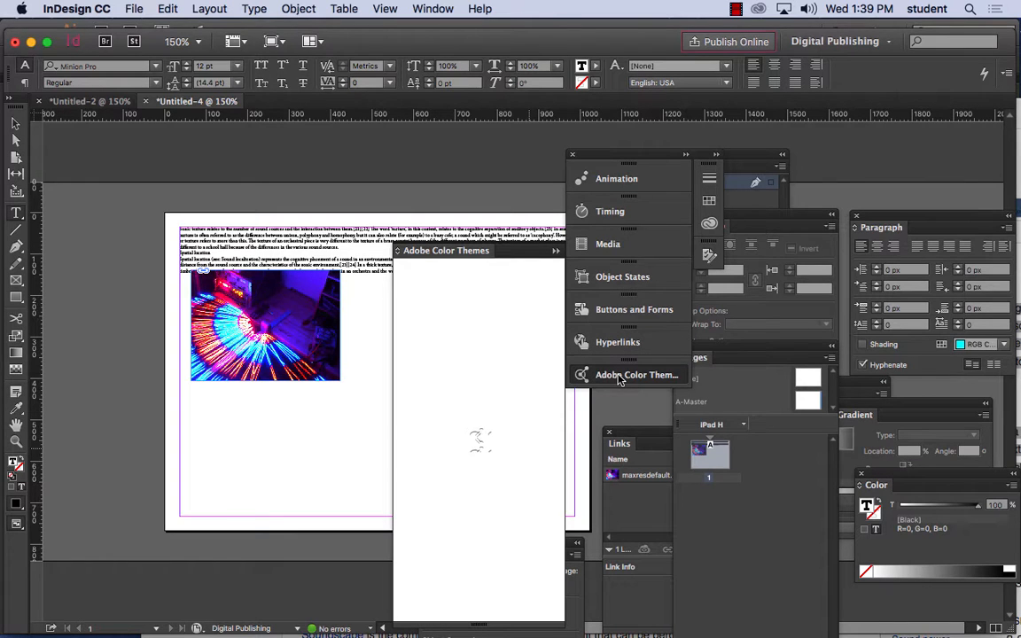
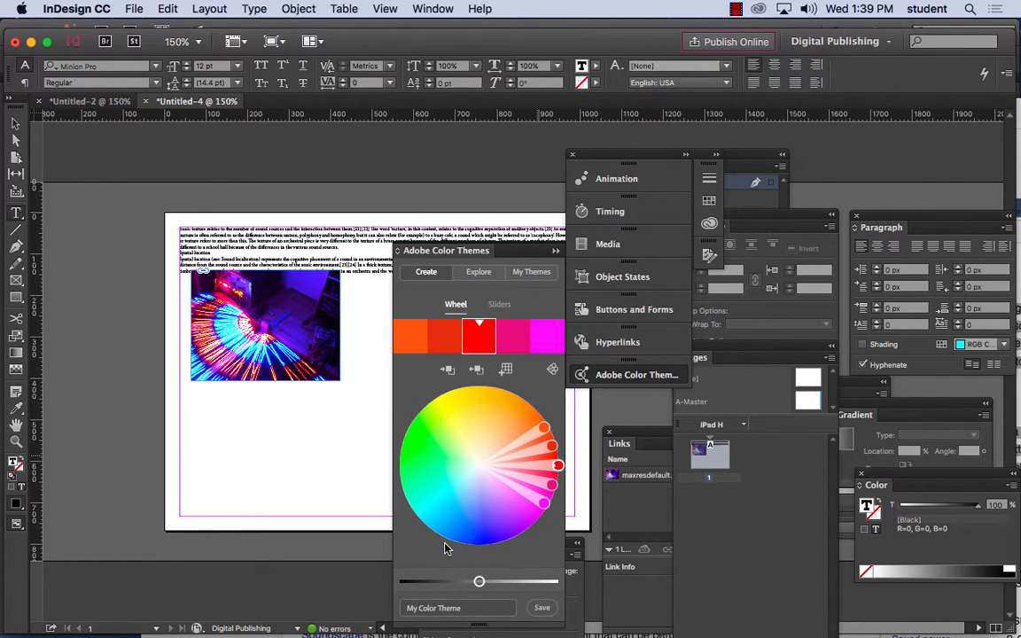
left_click(485, 607)
left_click(479, 608)
left_click(23, 7)
mouse_move(83, 7)
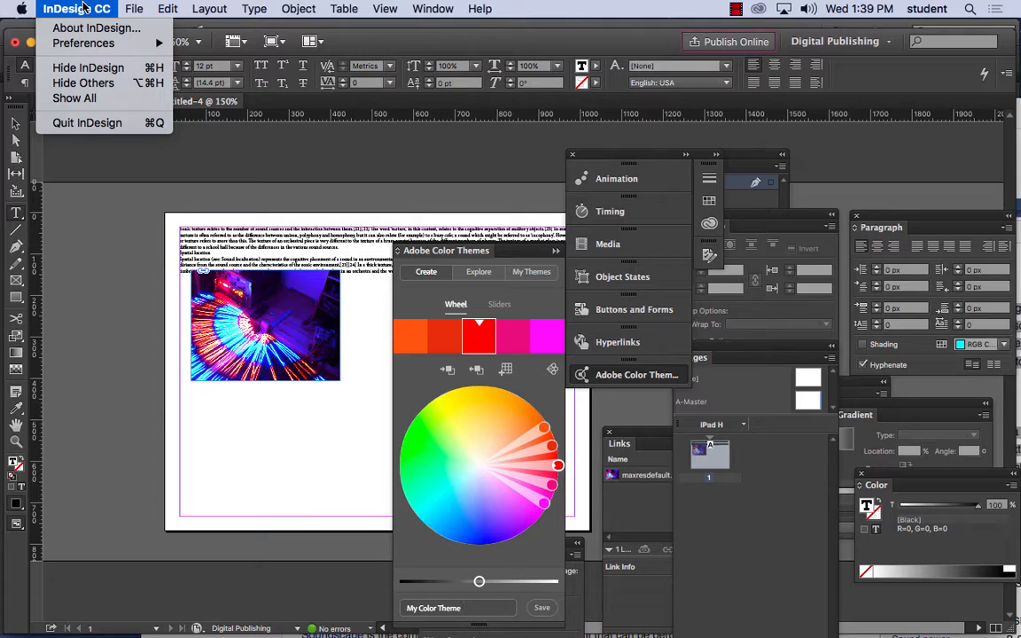
left_click(558, 7)
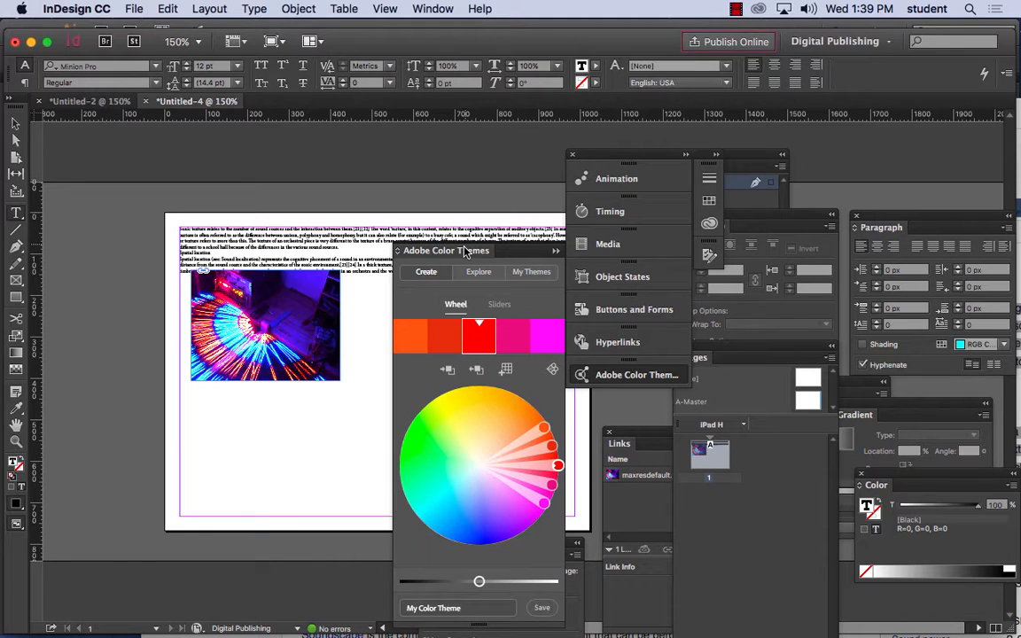
Detach the Adobe Color Themes panel, move it off the page beside the other panels, and switch to the Selection tool
left_click_drag(423, 249, 845, 180)
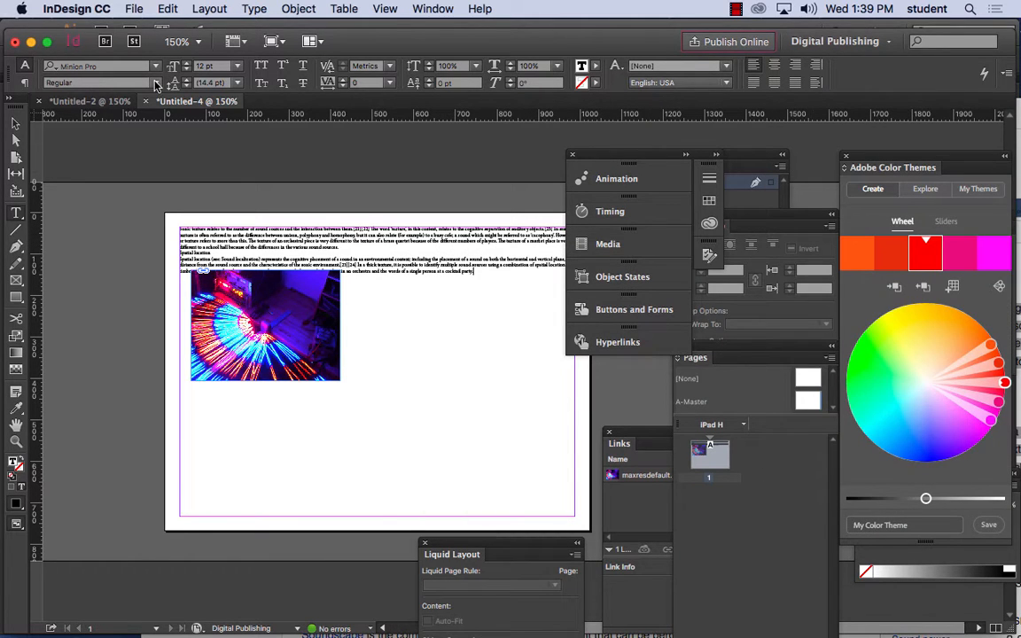
left_click(15, 124)
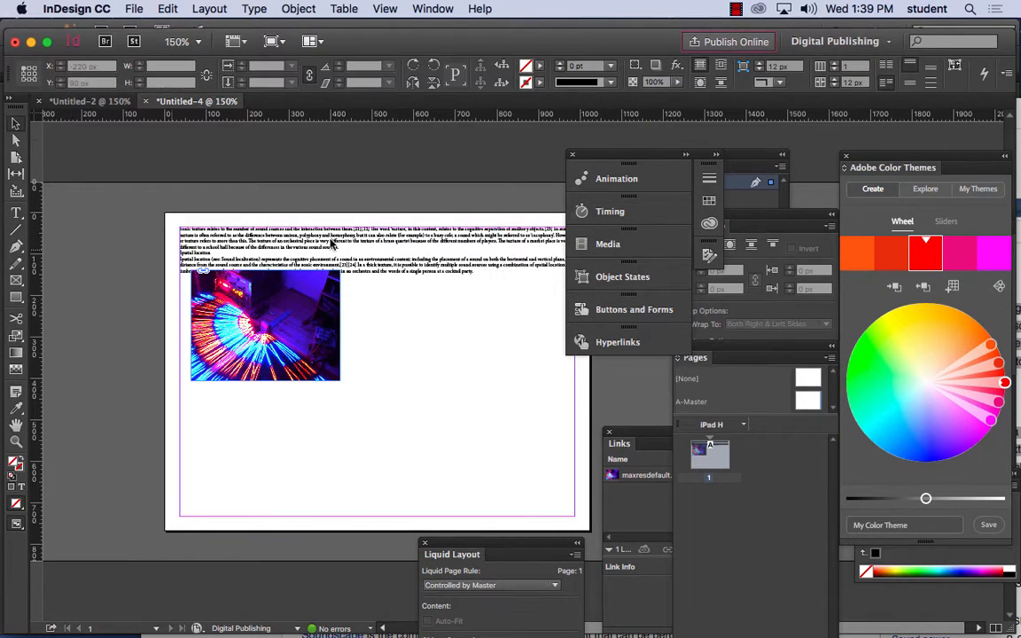
Open the Media panel from the interactive panels
left_click(298, 8)
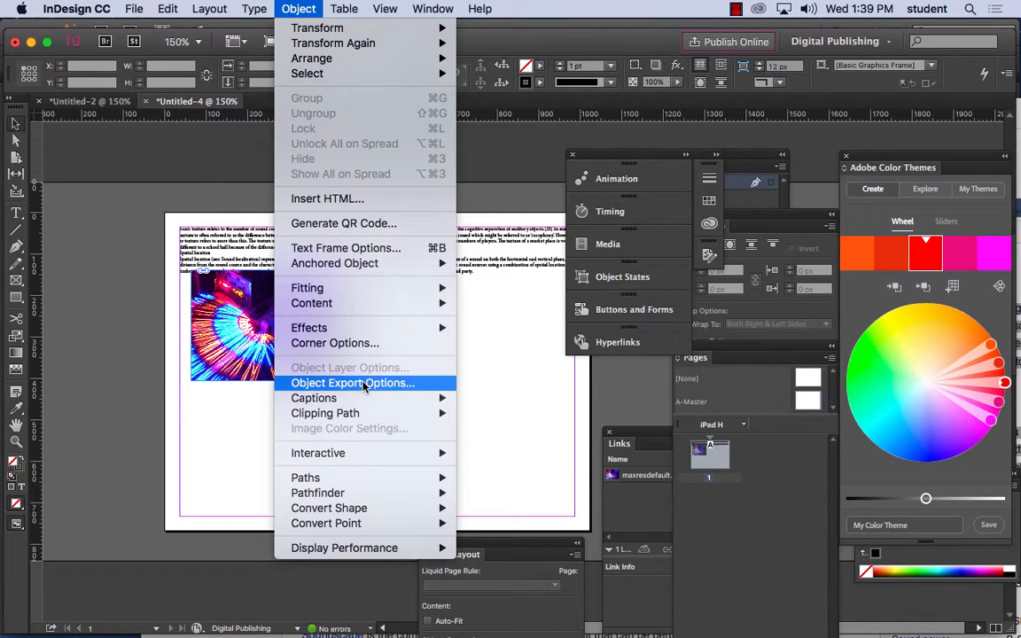
mouse_move(355, 405)
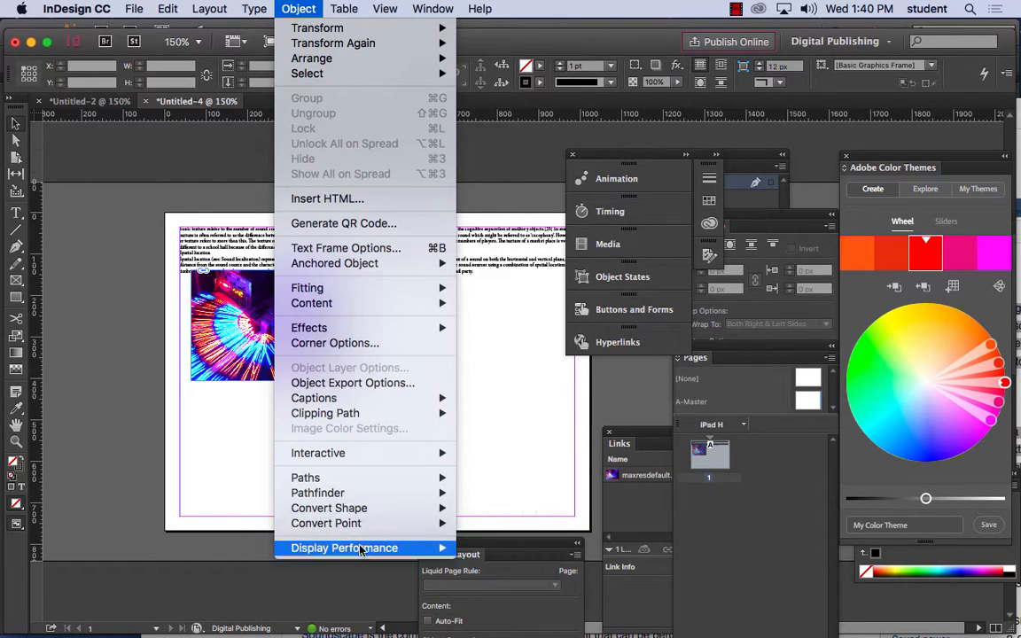
mouse_move(361, 551)
mouse_move(254, 7)
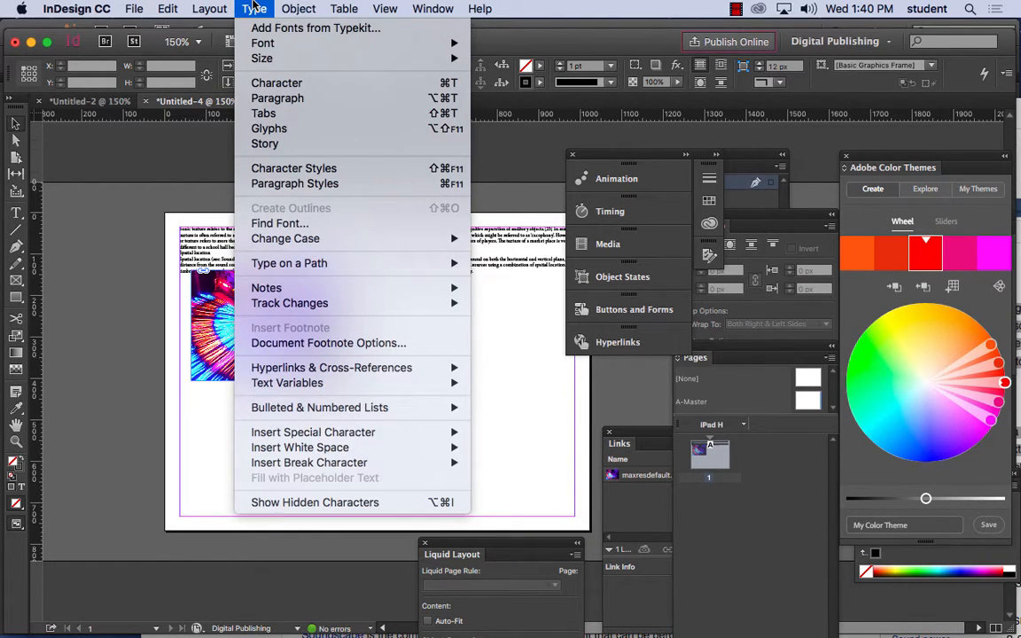
mouse_move(135, 8)
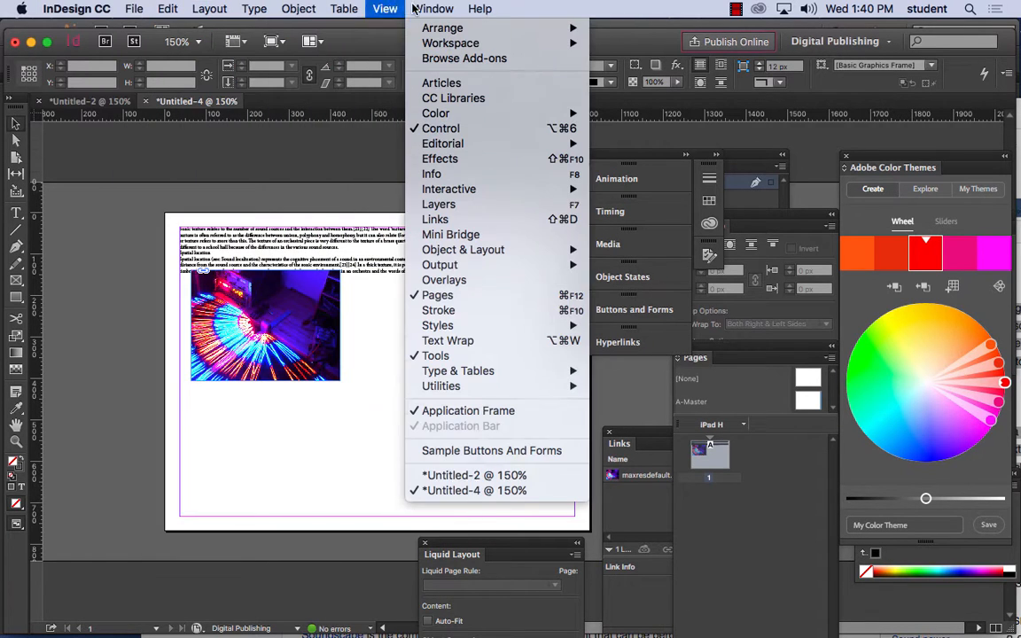
mouse_move(416, 8)
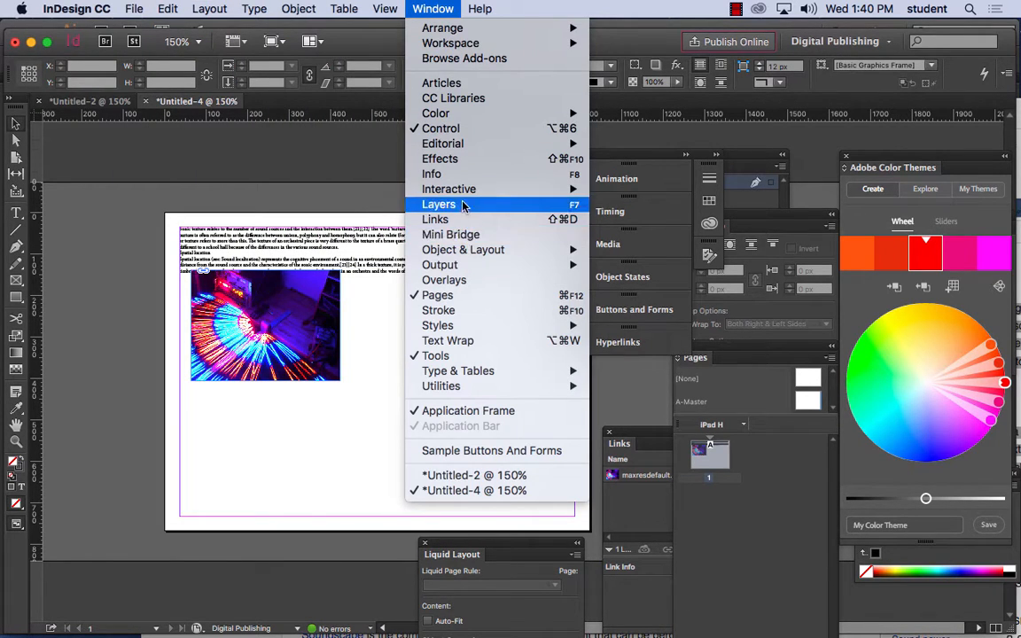
mouse_move(467, 195)
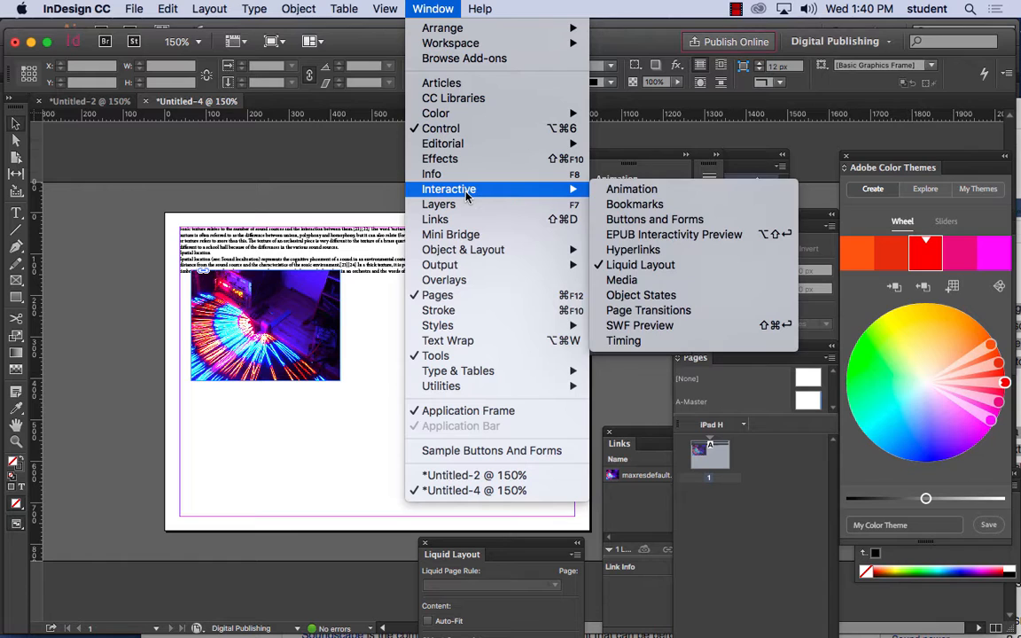
left_click(642, 281)
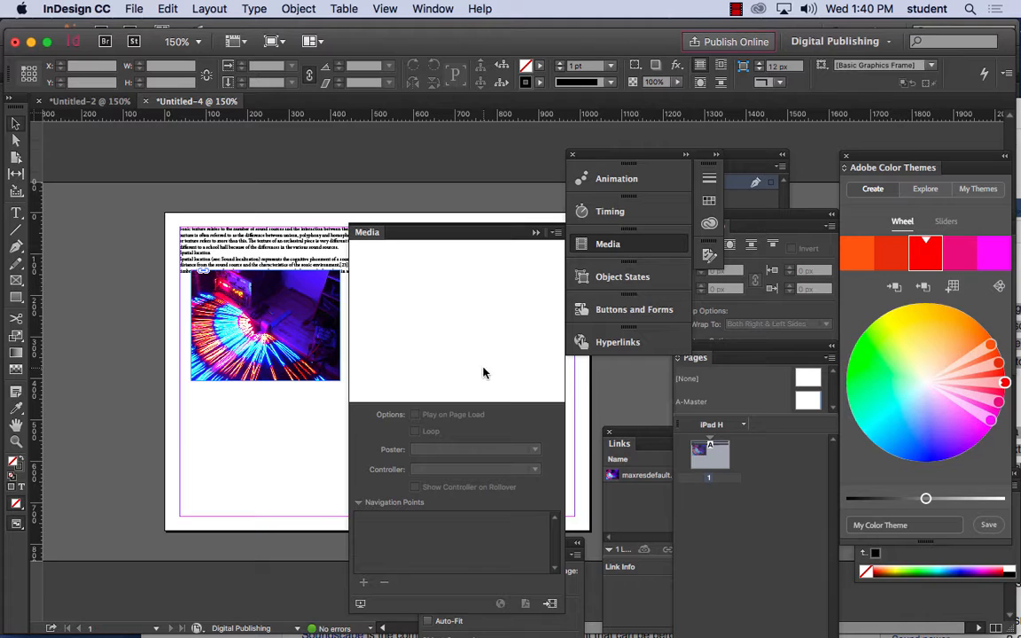
Place the video GOPR1610.MP4 from the Desktop below the image in a frame about 344 by 218 px
left_click(551, 606)
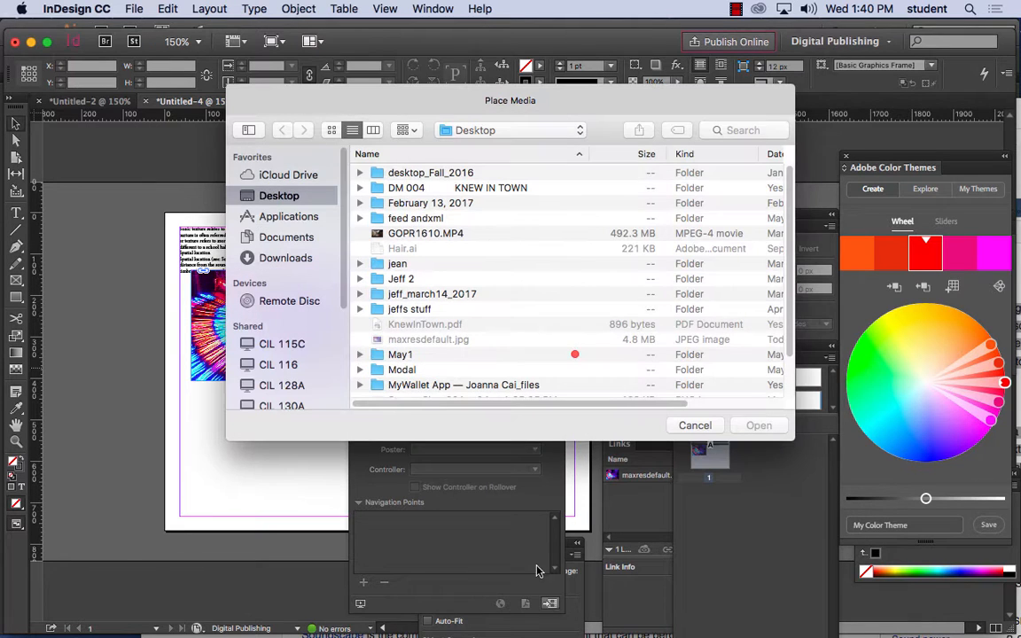
left_click(421, 233)
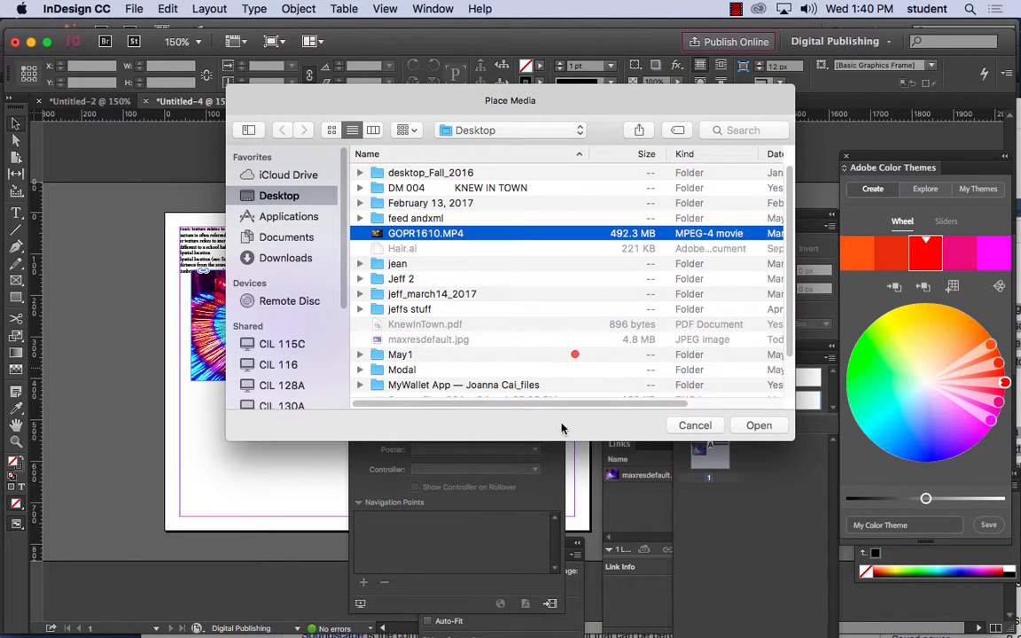
left_click(758, 425)
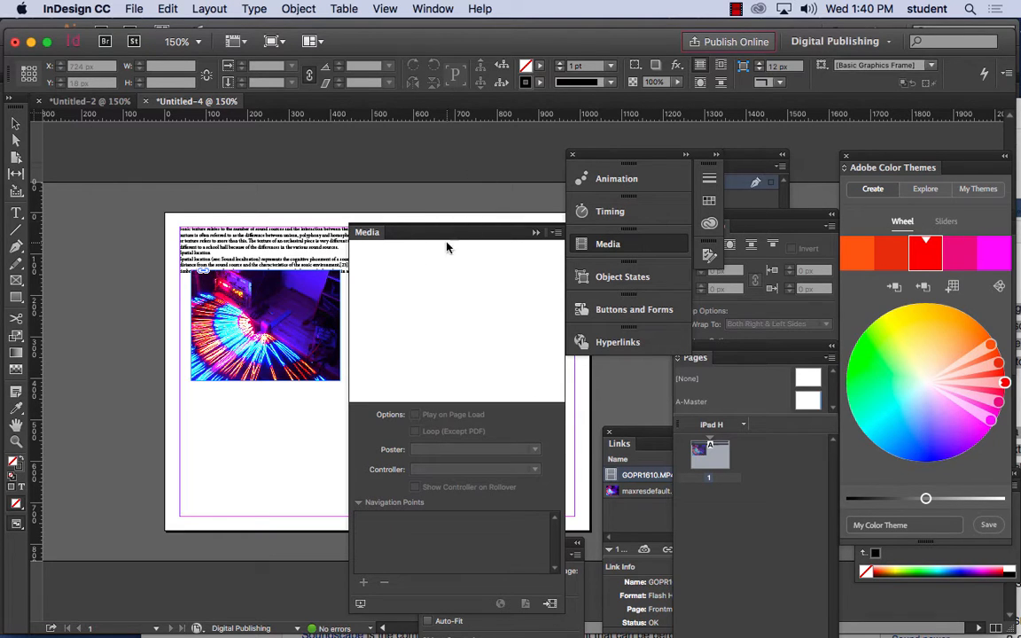
left_click_drag(195, 396, 336, 486)
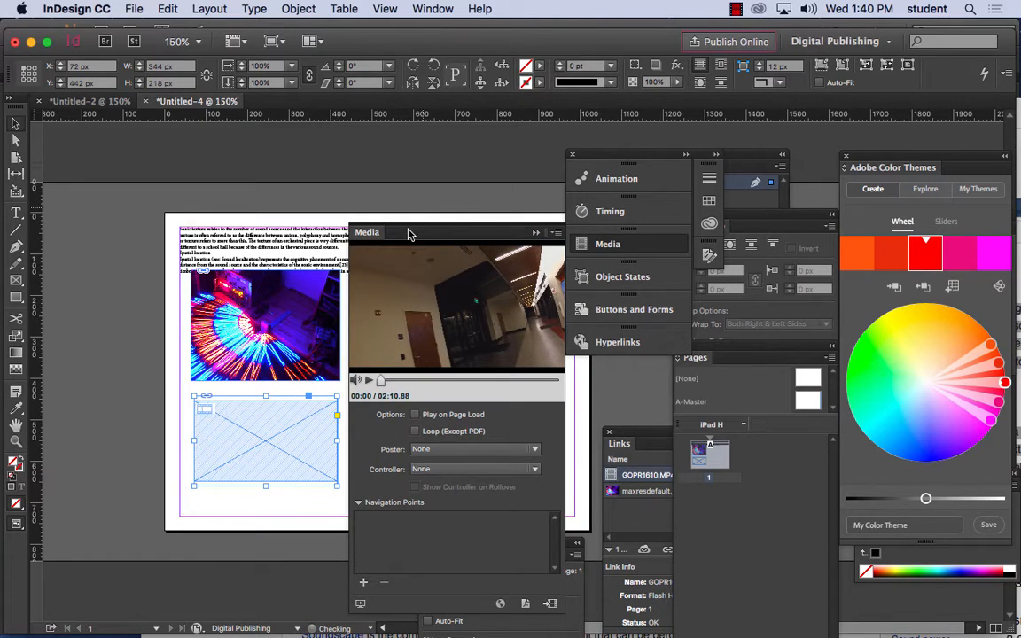
Enable Play on Page Load for the placed video and move the detached Media panel off the page
left_click_drag(378, 235, 456, 149)
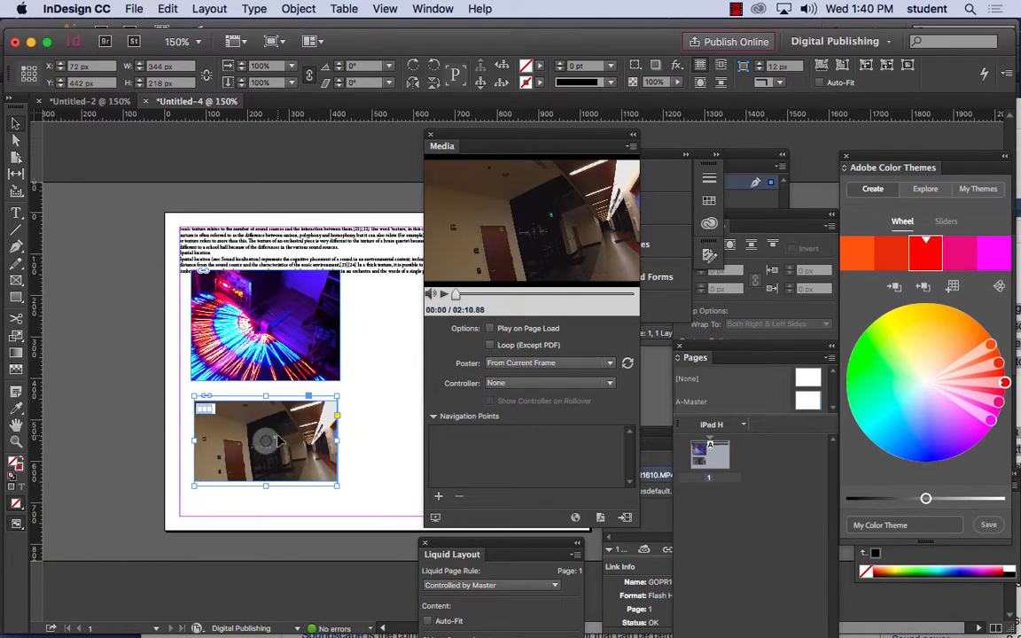
left_click(492, 329)
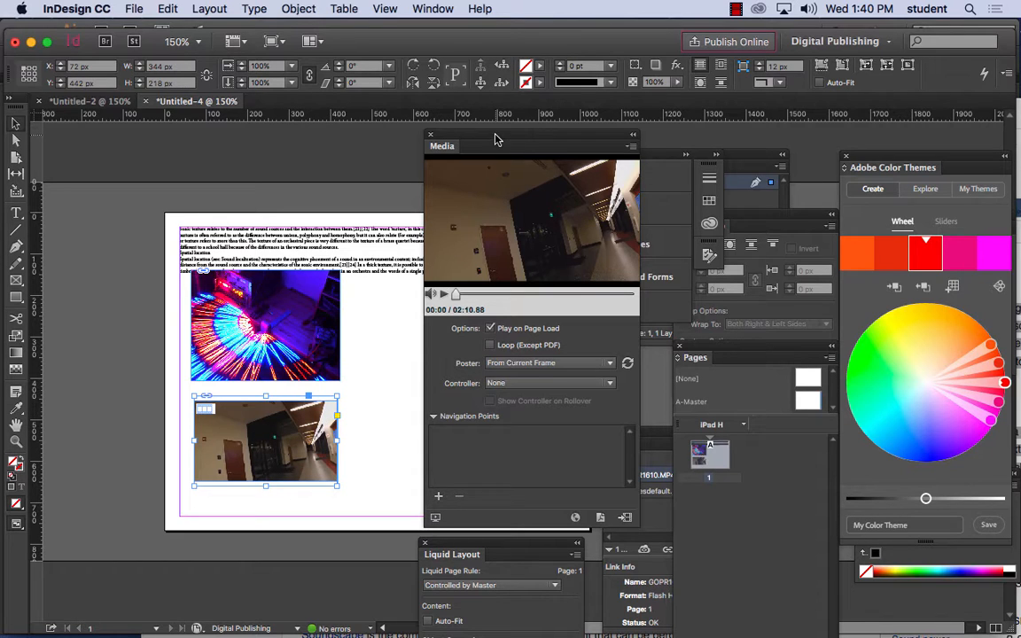
left_click_drag(449, 133, 440, 133)
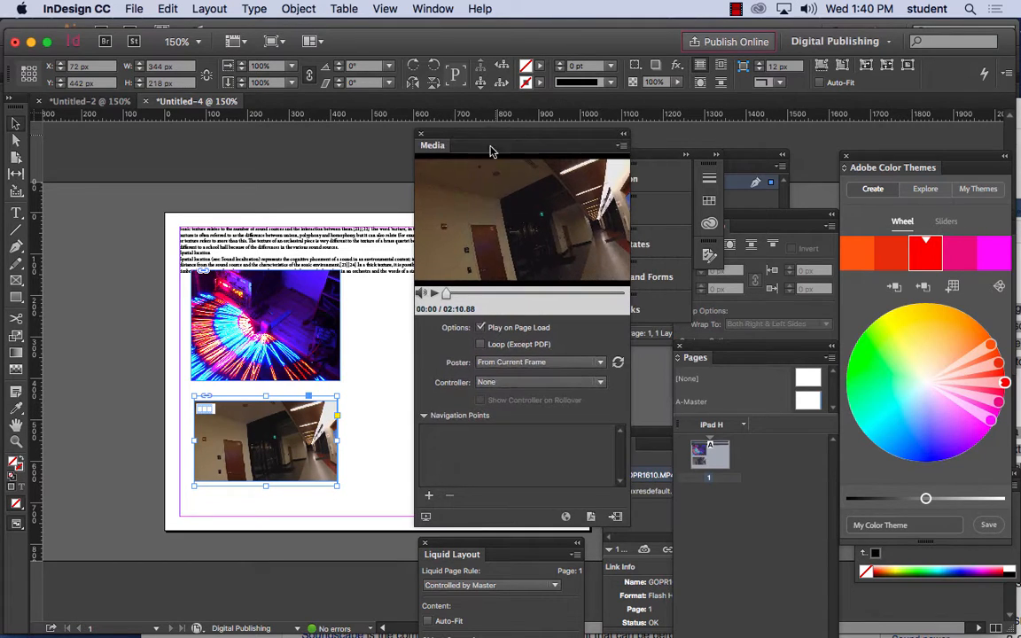
left_click(623, 146)
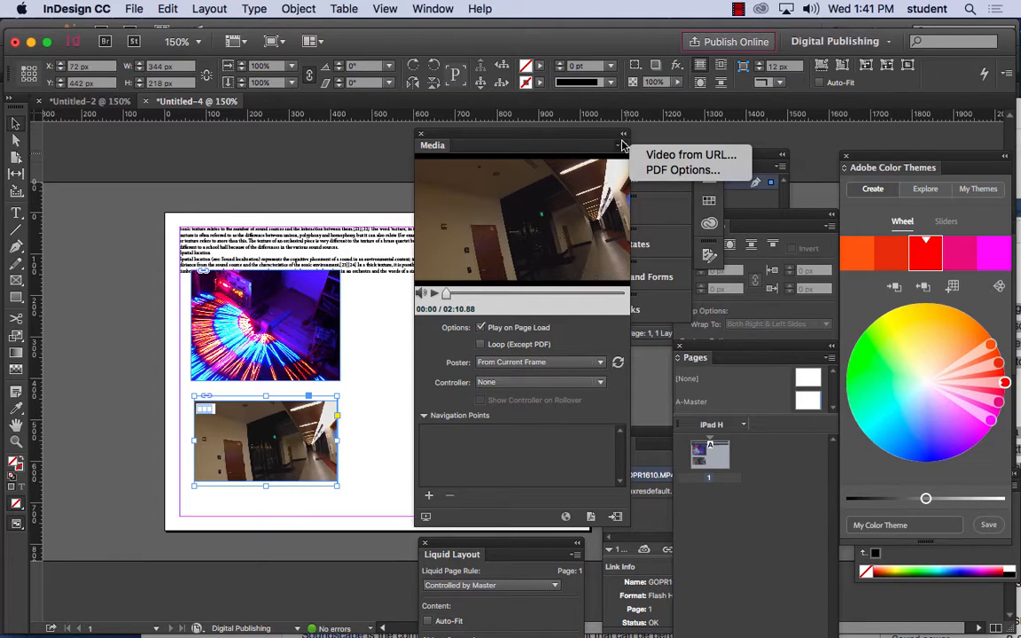
left_click(576, 147)
left_click_drag(576, 147, 771, 232)
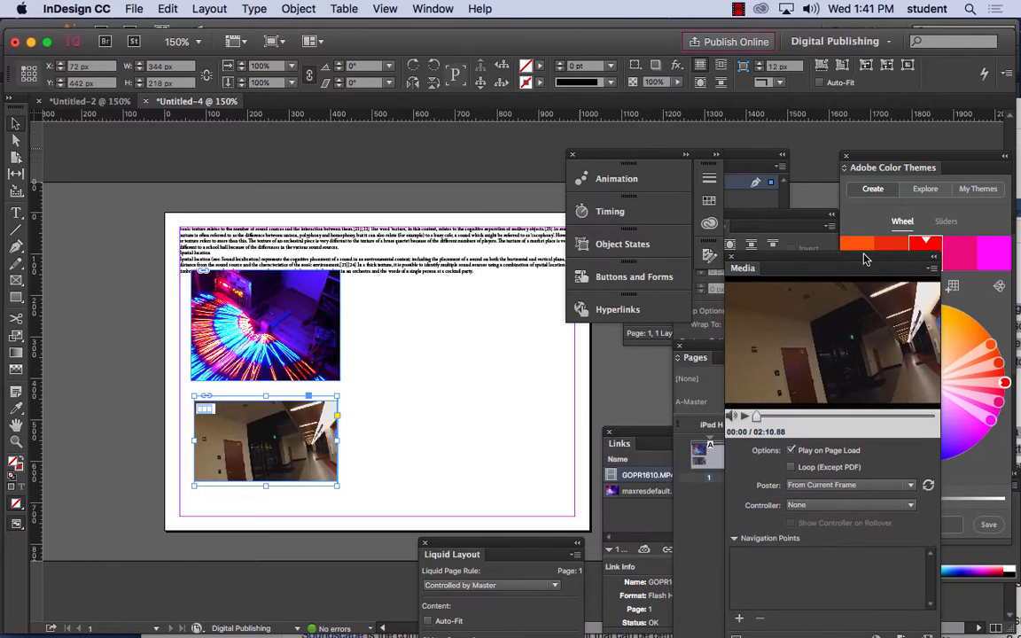
Open the Sample Buttons And Forms library from the Buttons and Forms panel and browse its items
left_click(609, 278)
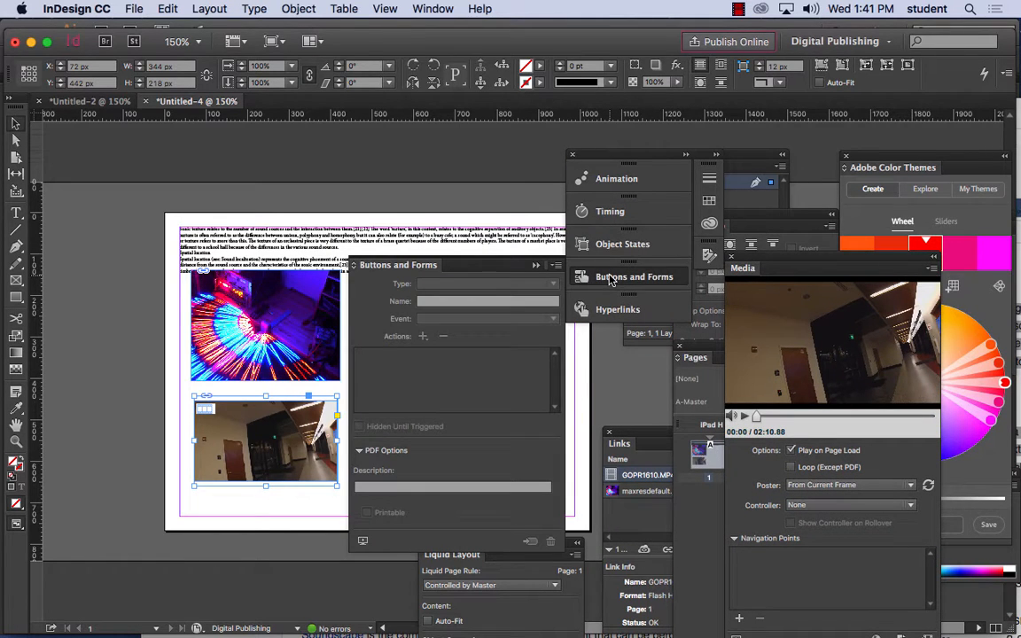
left_click(556, 265)
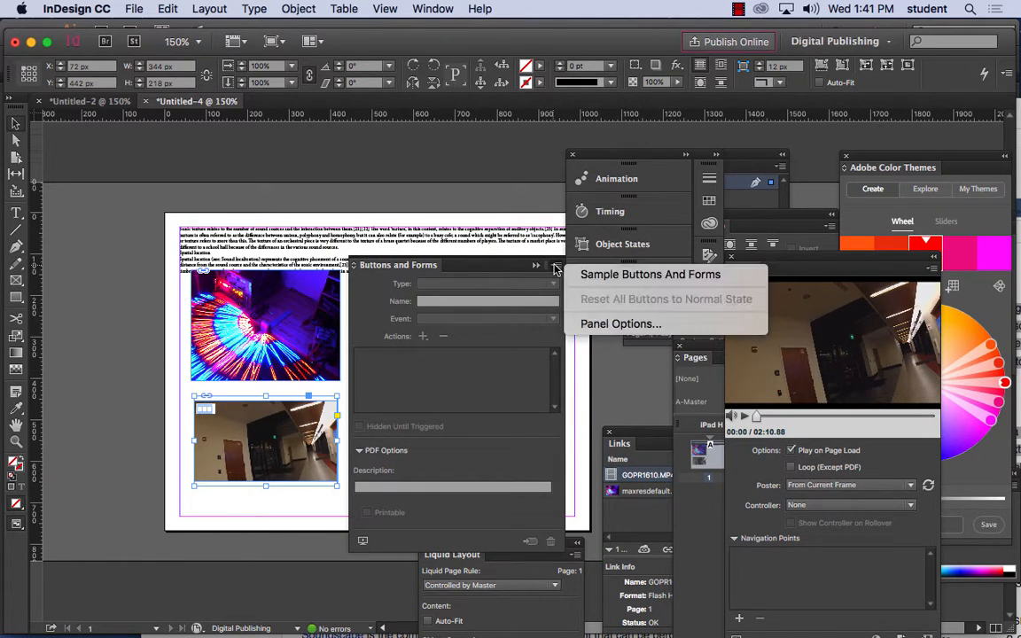
left_click(644, 278)
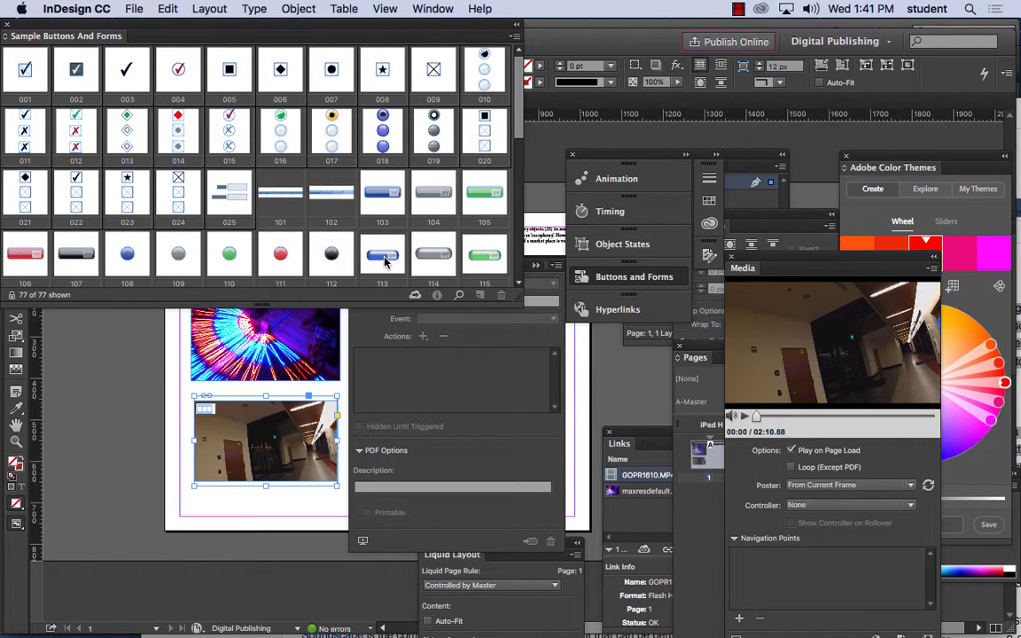
scroll(335, 211, "down", 5)
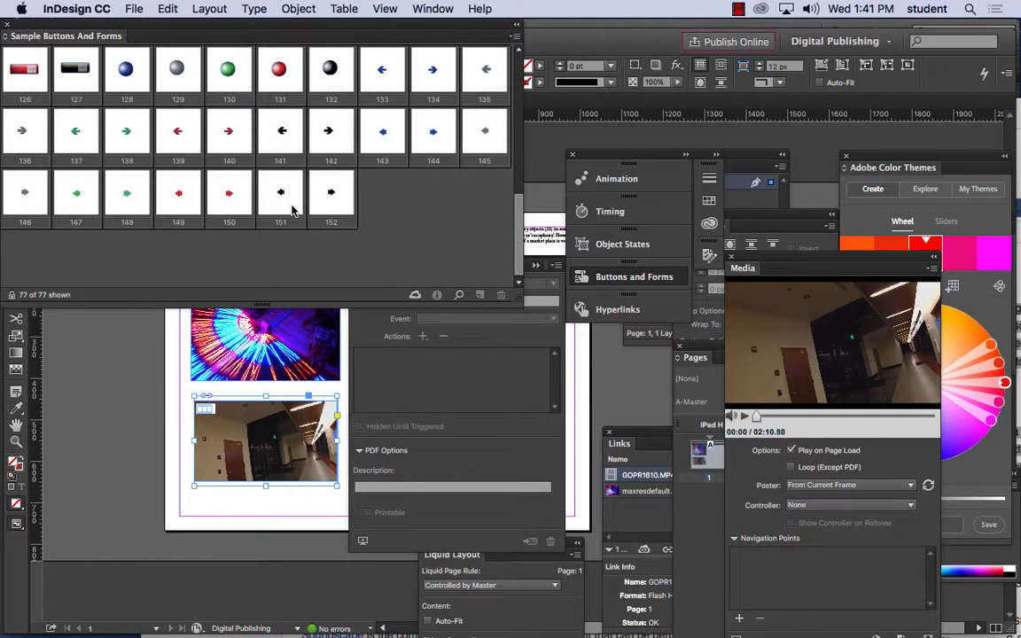
scroll(293, 210, "up", 6)
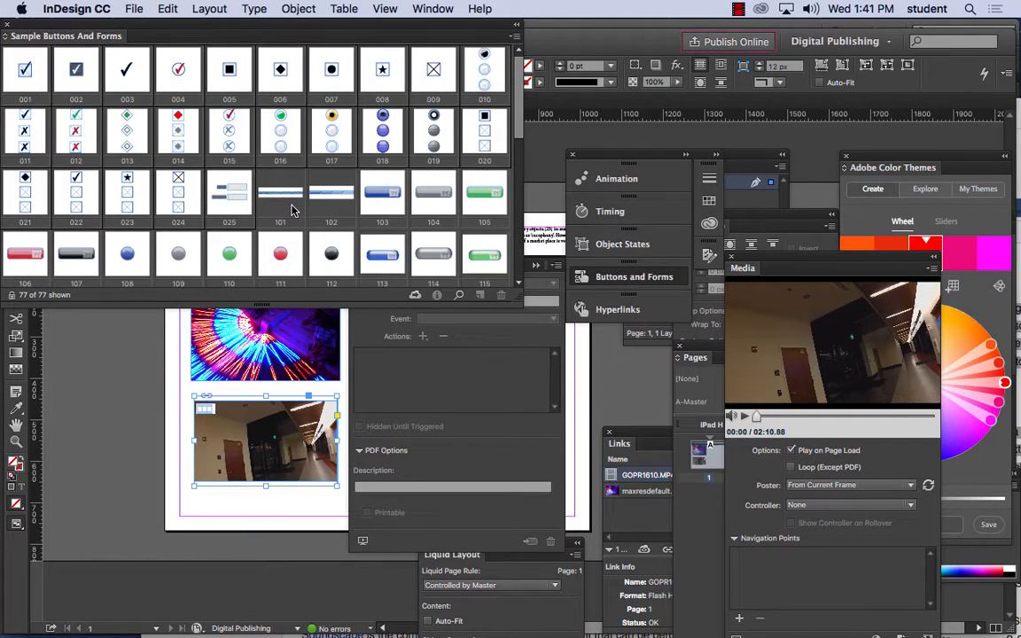
scroll(293, 210, "down", 5)
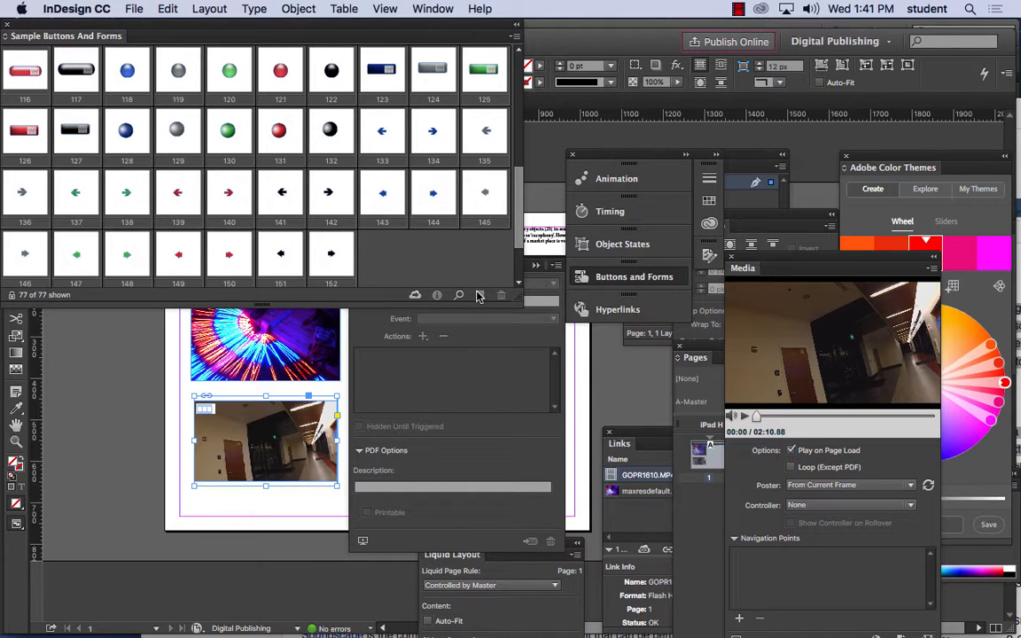
scroll(417, 236, "up", 3)
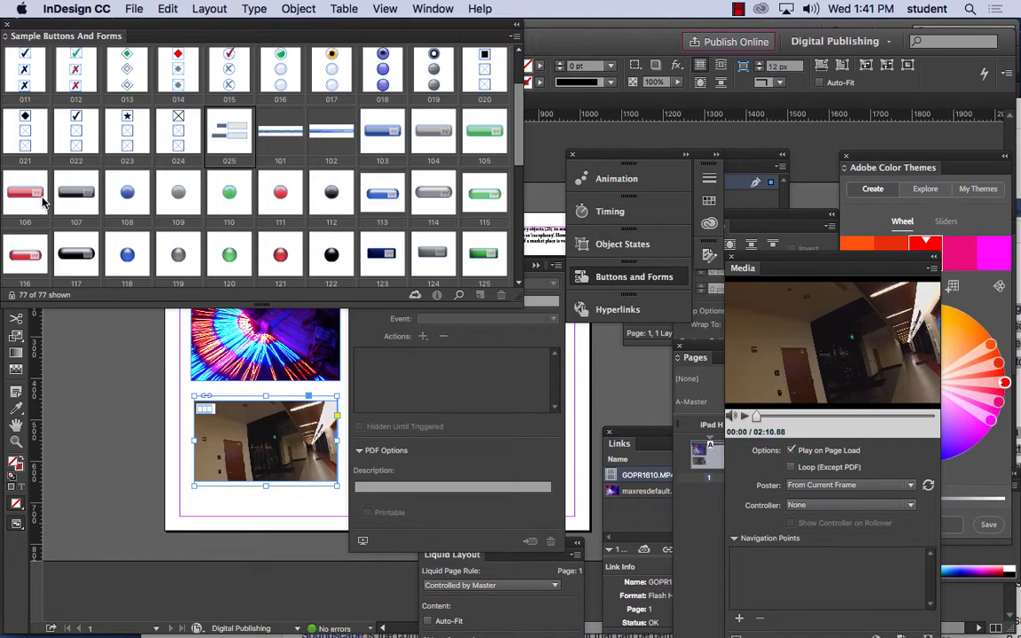
Place the red sample button 106 between the image and the video and move the sample library off the page
double_click(19, 178)
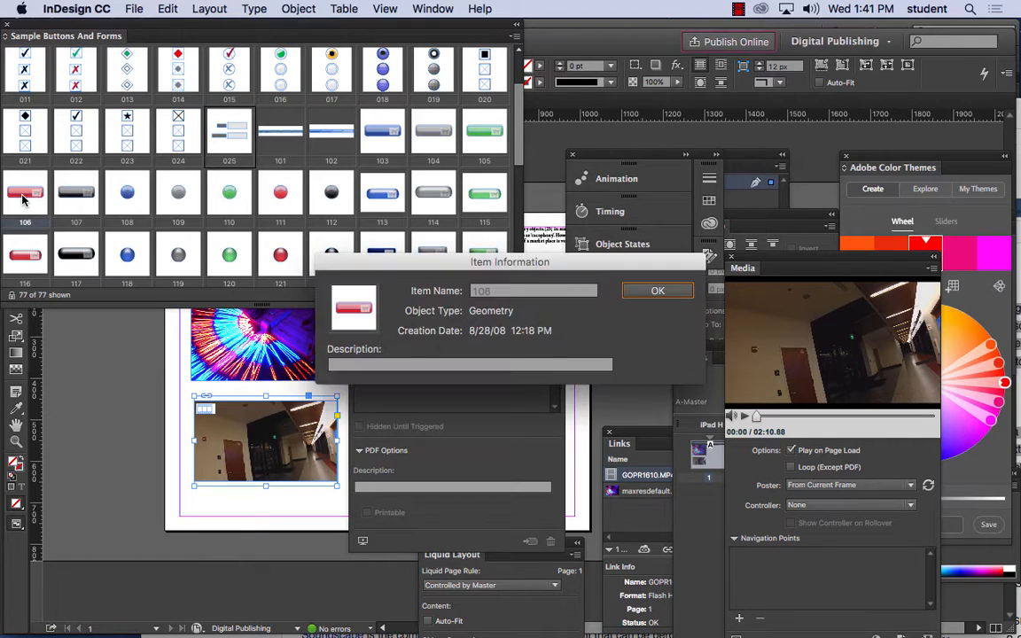
left_click(658, 290)
left_click_drag(19, 189, 246, 390)
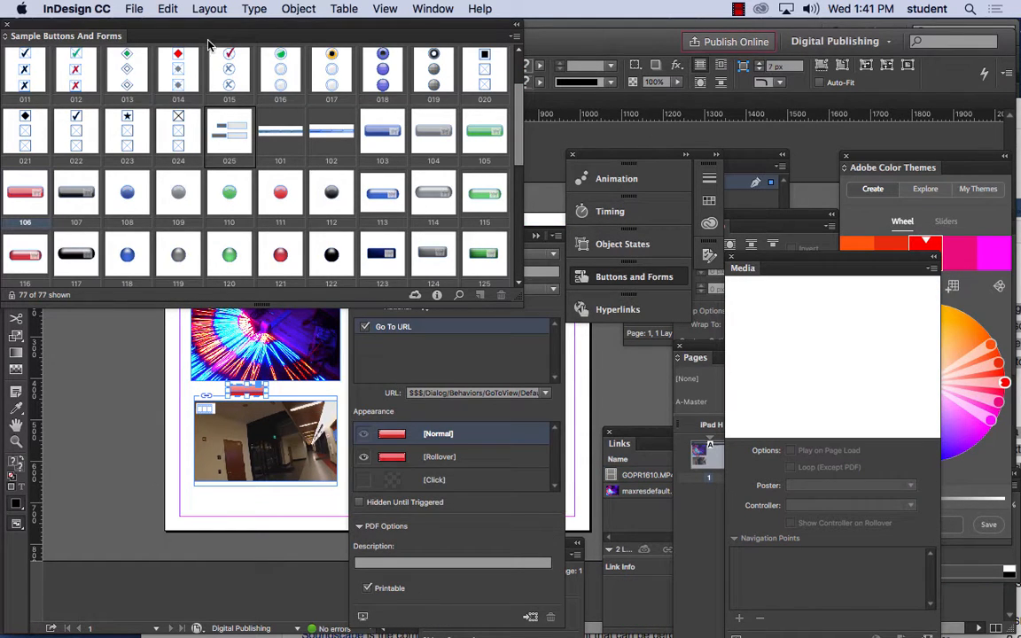
left_click_drag(53, 24, 697, 113)
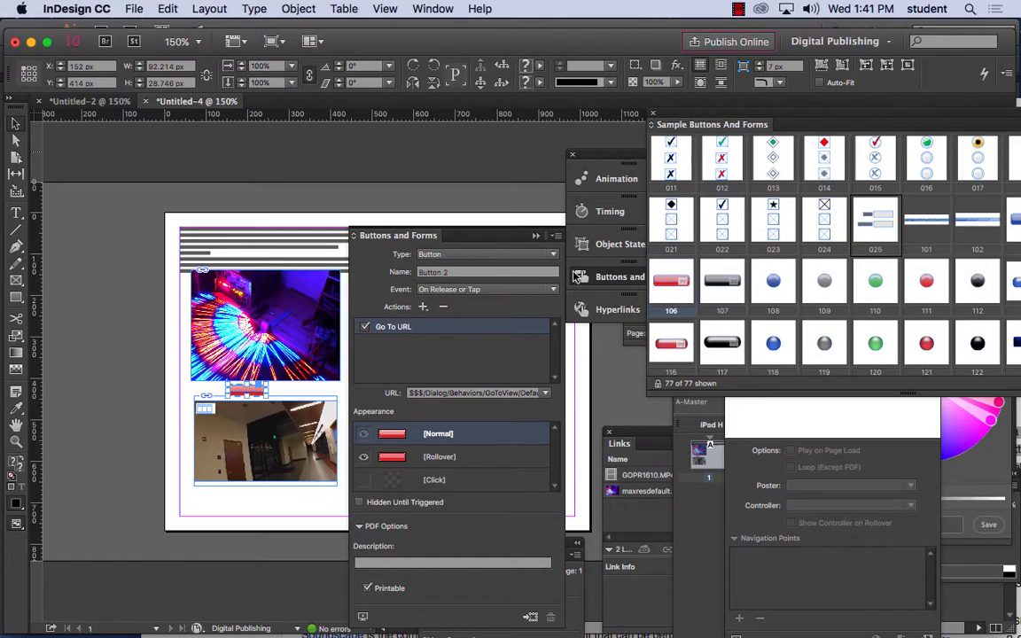
Add a Click appearance to the red button, inspect sample 117, and check the Normal, Rollover and Click states
left_click(366, 483)
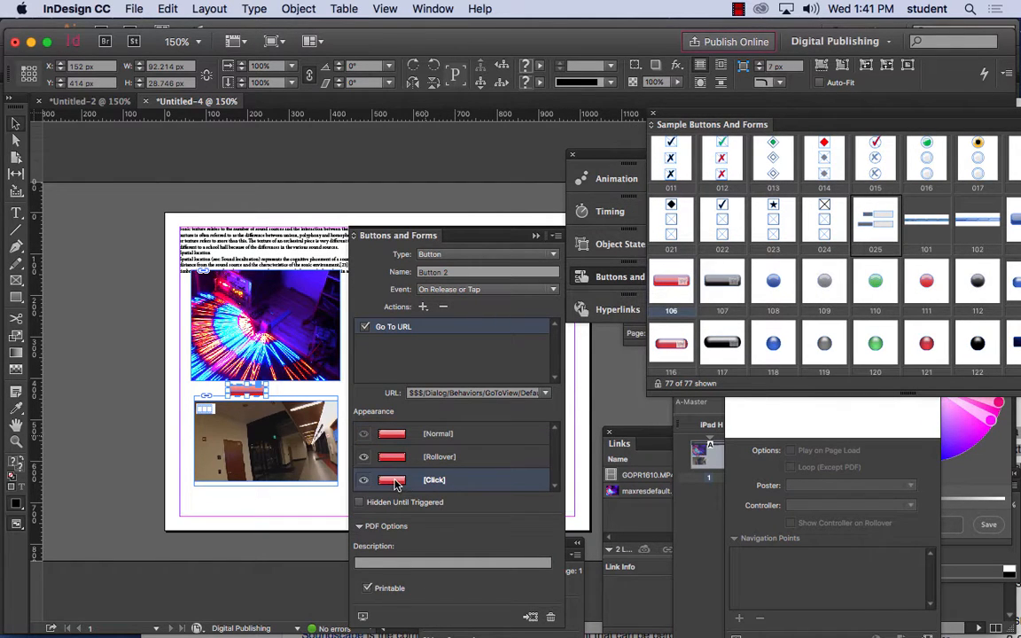
double_click(722, 346)
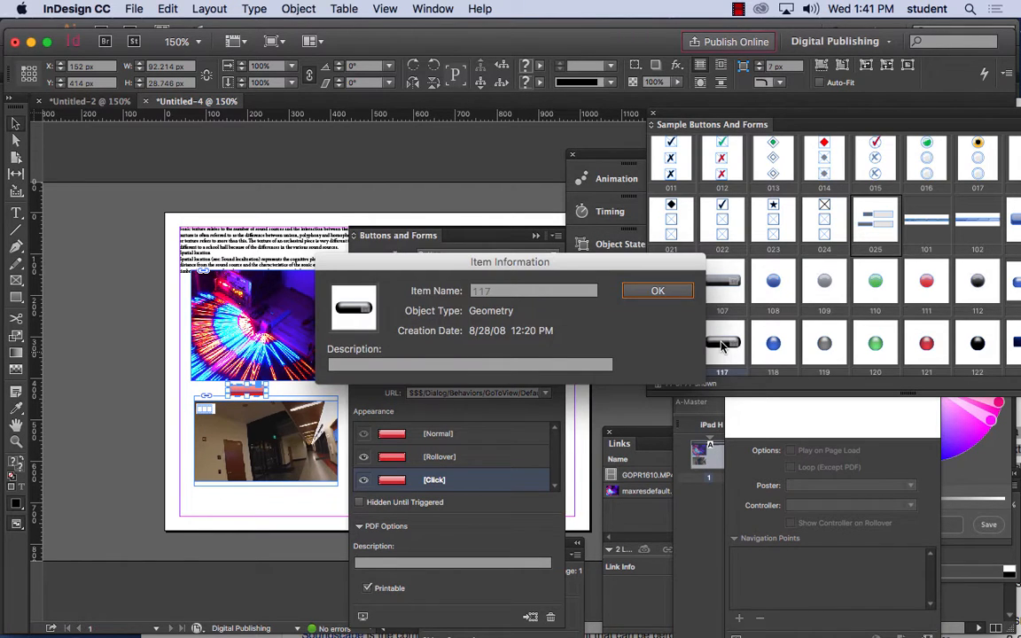
left_click(654, 291)
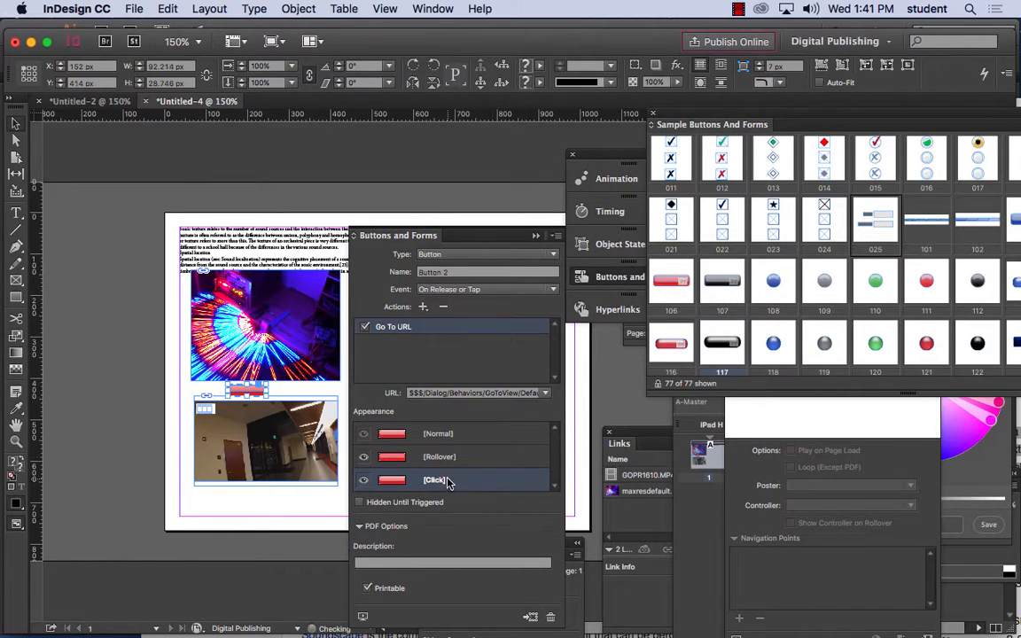
left_click(394, 436)
left_click(392, 456)
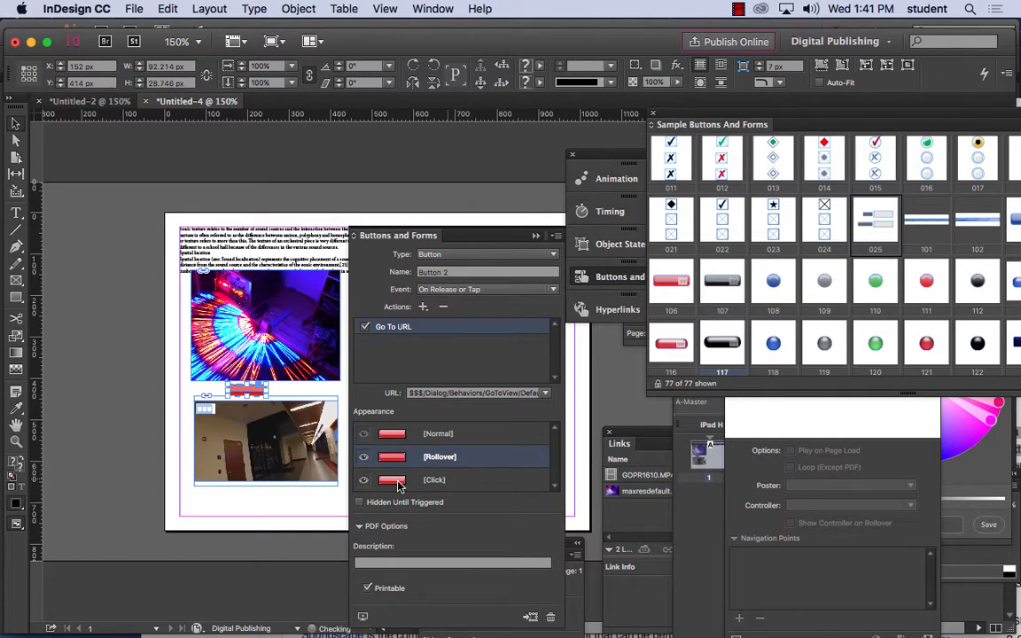
left_click(392, 480)
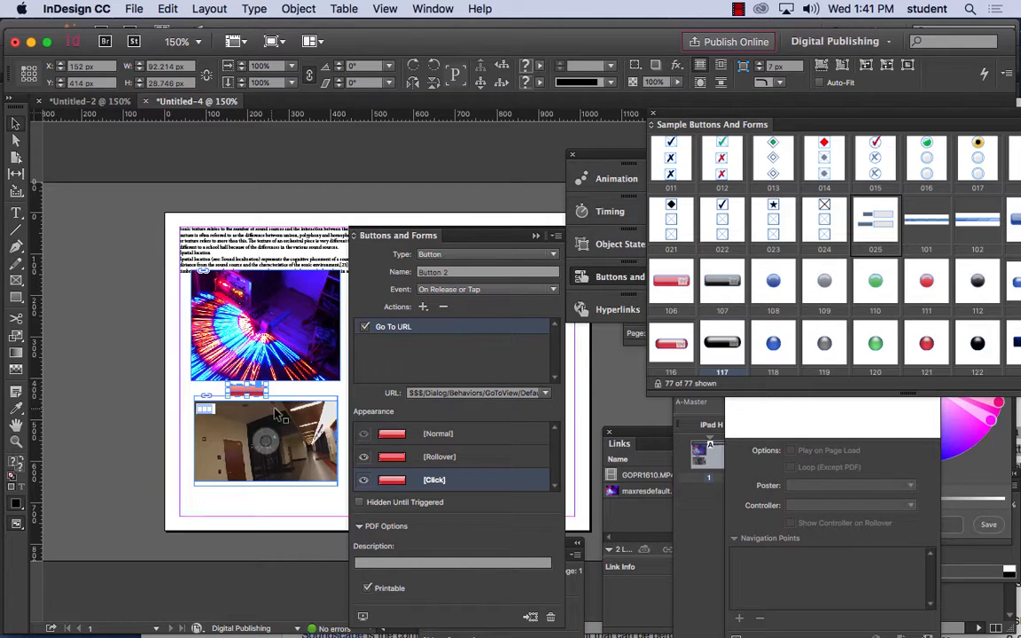
left_click(406, 330)
left_click(486, 394)
left_click_drag(530, 393, 348, 377)
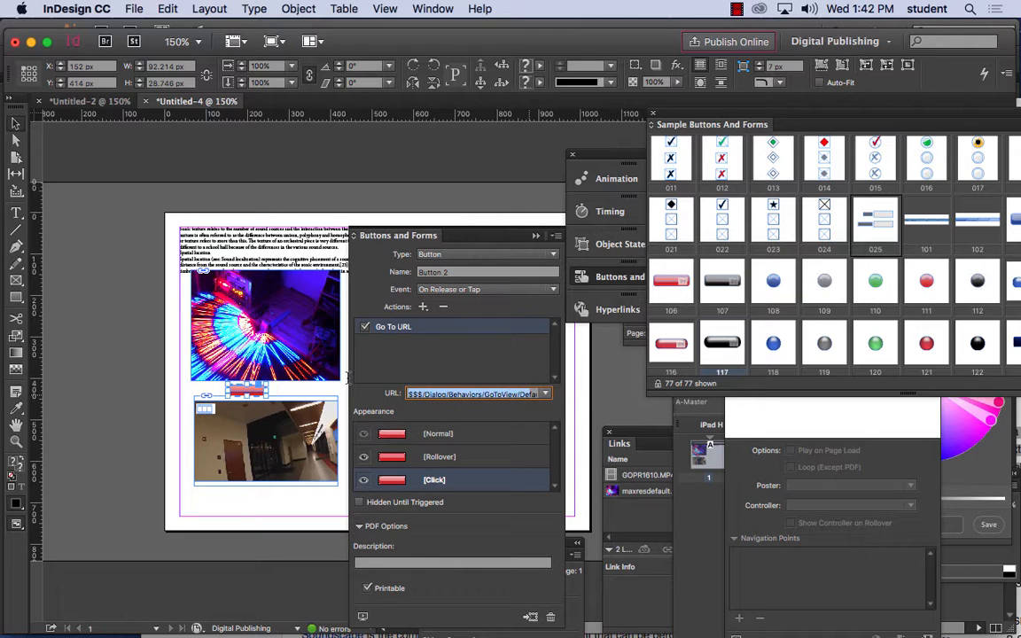
key("BackSpace")
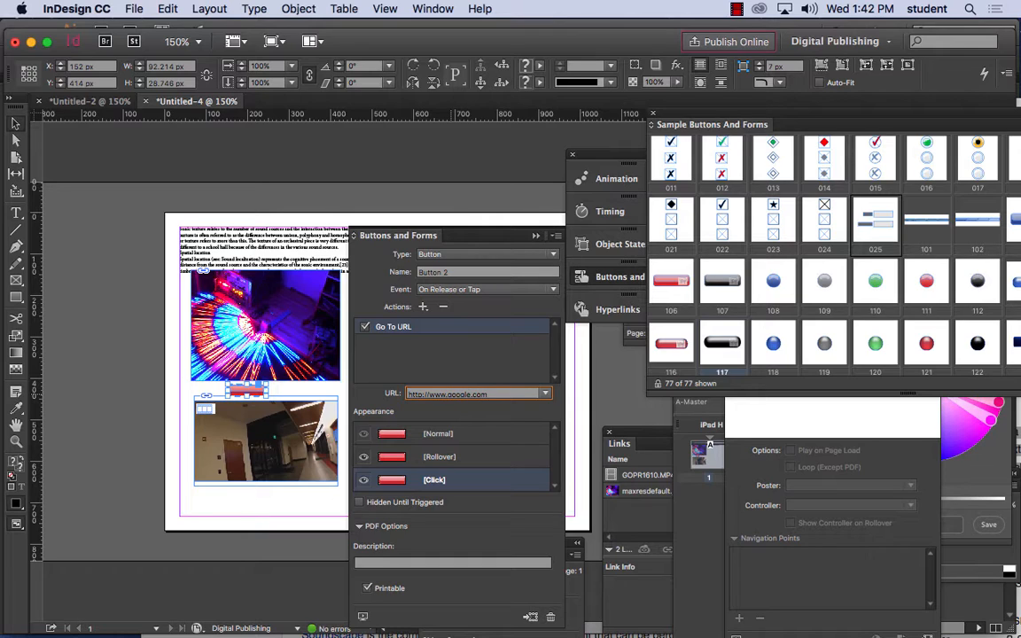
key("Return")
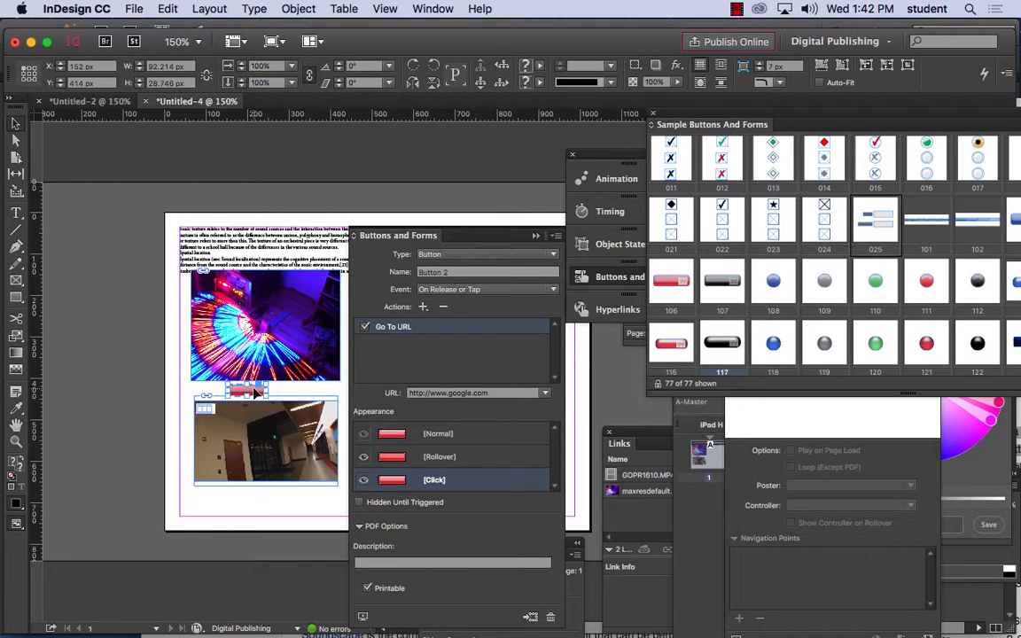
left_click_drag(417, 241, 193, 557)
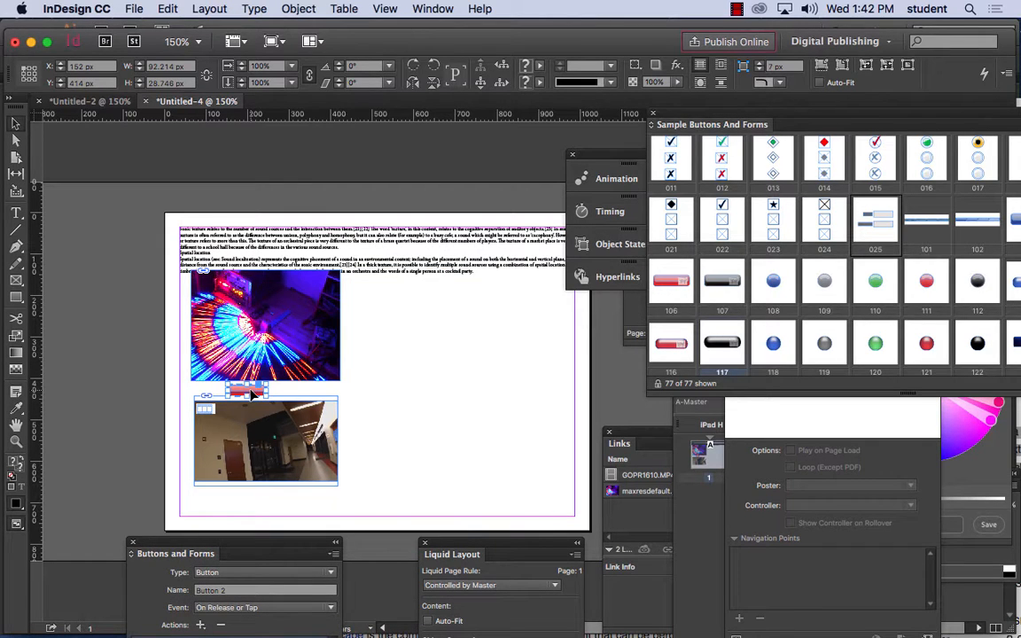
Move the red button to the right of the image and save the document as tesepub on the Desktop
left_click_drag(264, 390, 371, 289)
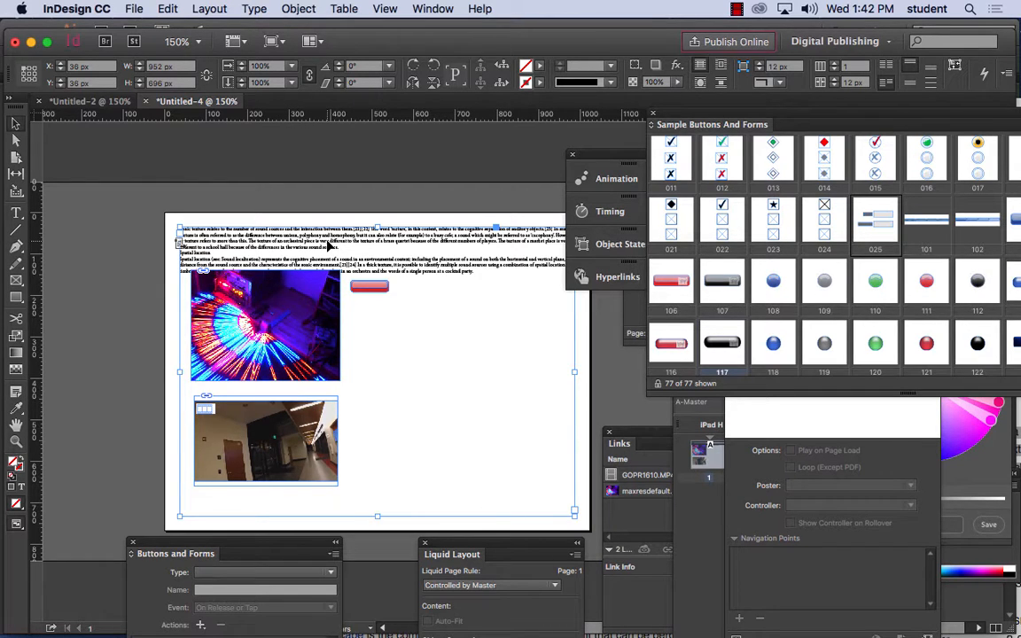
left_click(134, 9)
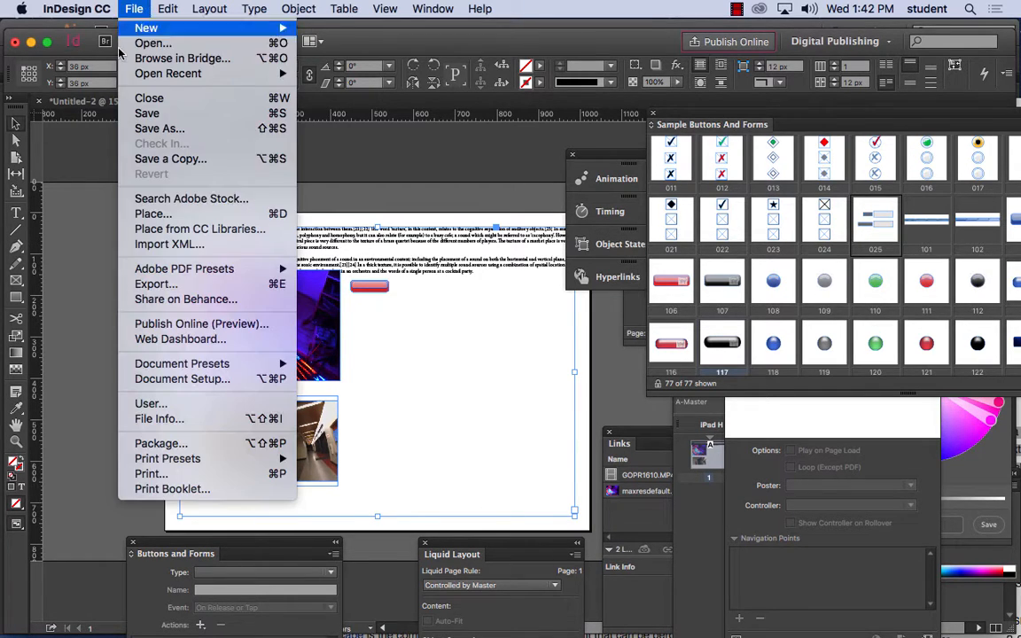
left_click(160, 129)
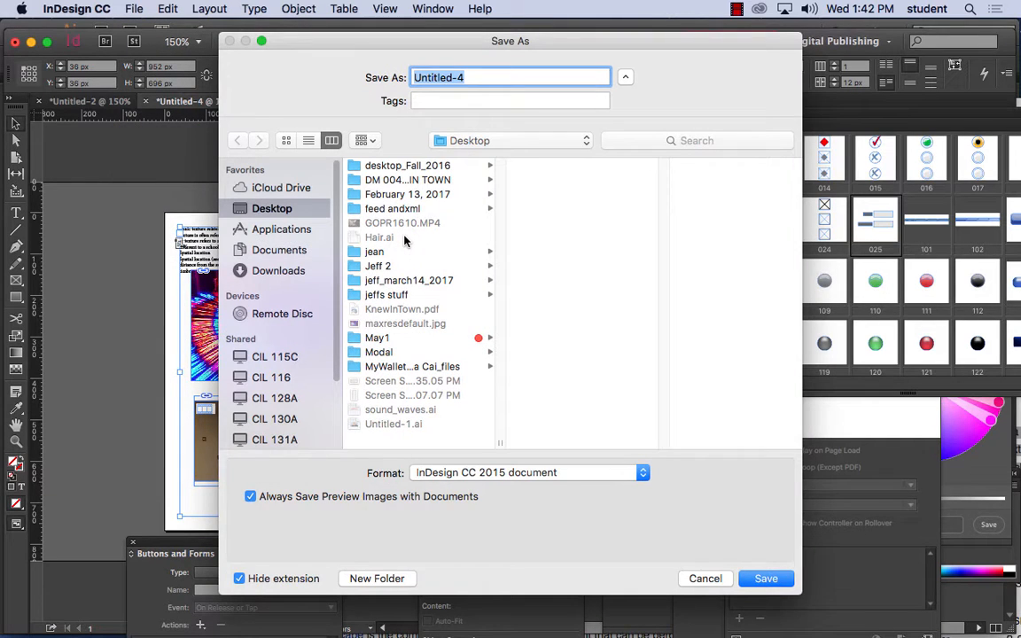
type("test")
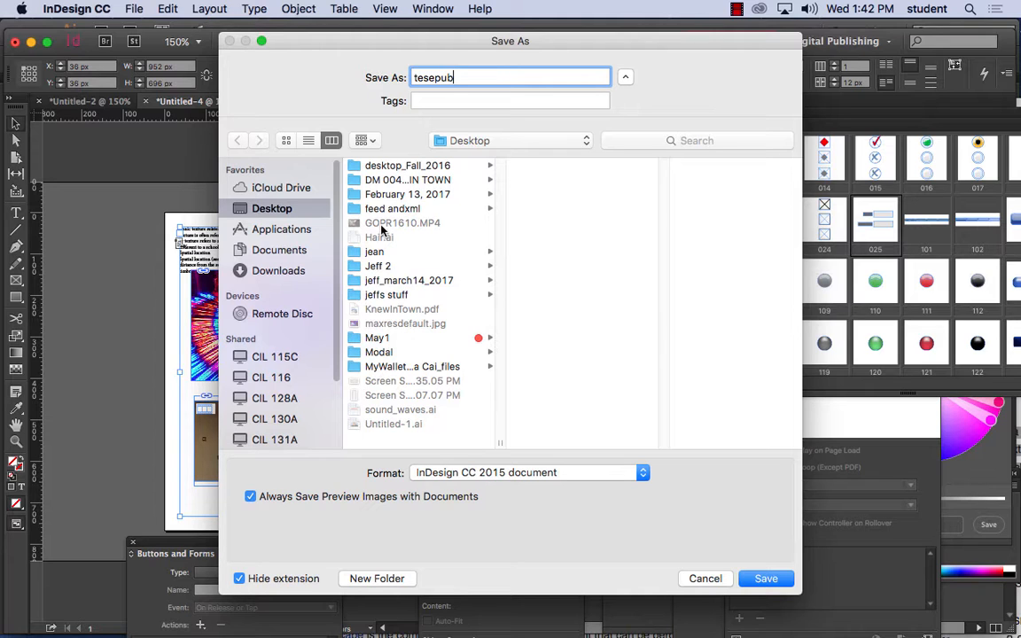
left_click(766, 576)
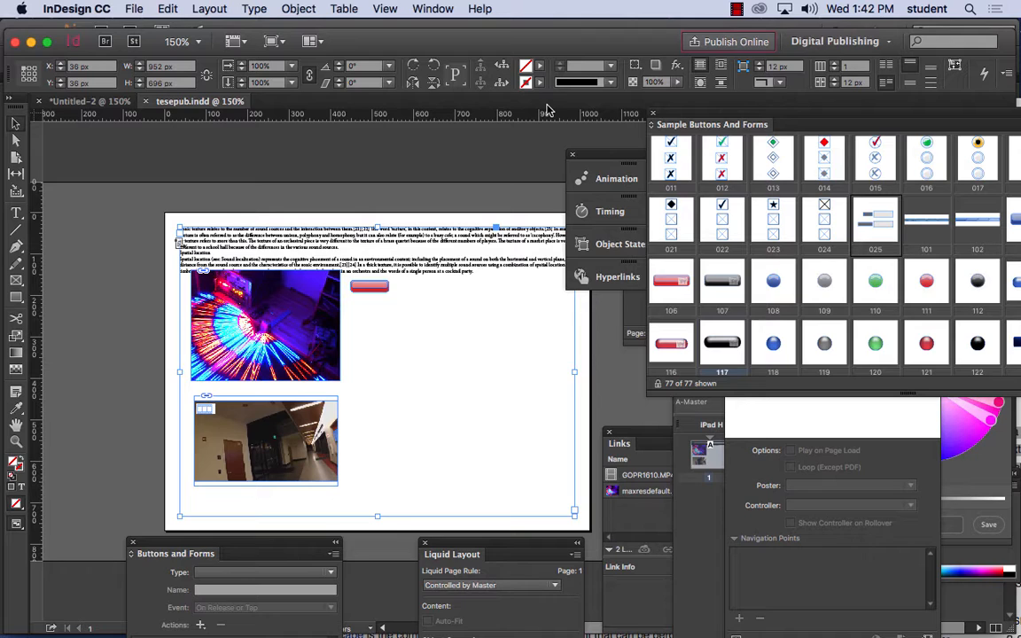
Try to publish the document online
left_click(833, 42)
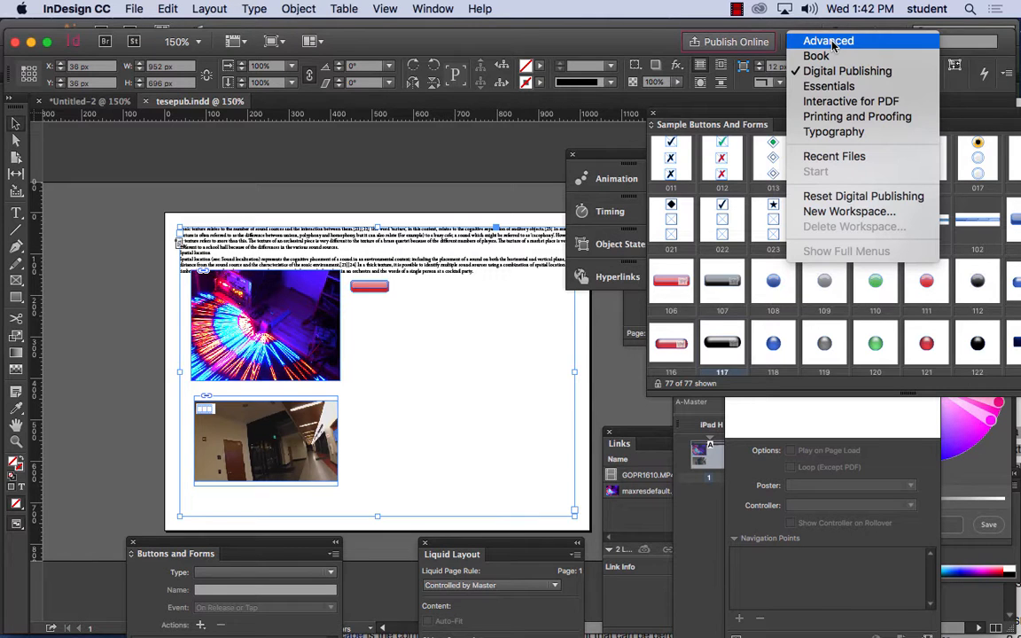
left_click(739, 45)
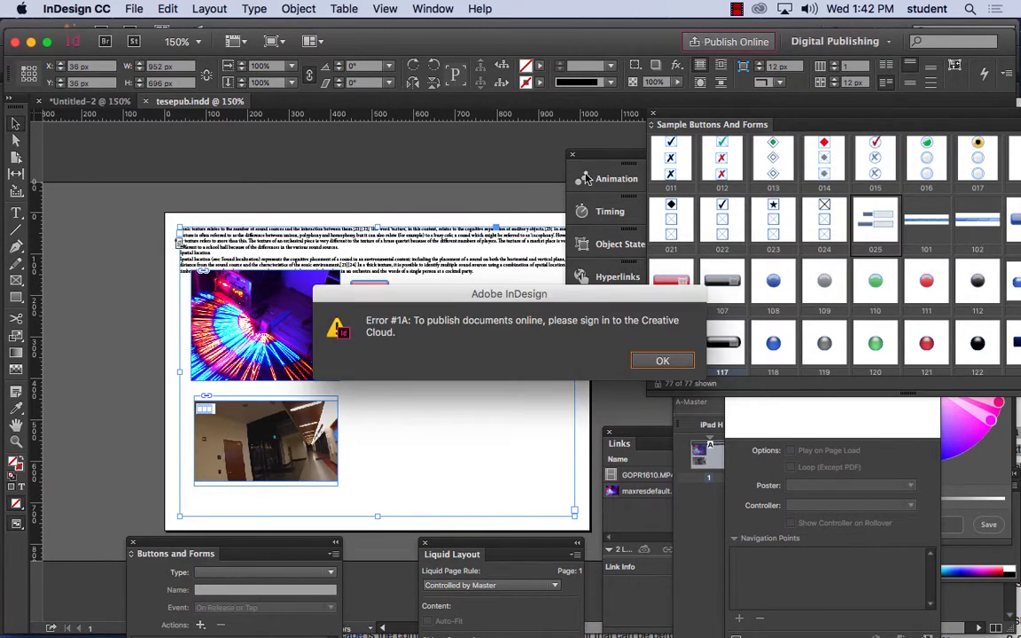
left_click(662, 361)
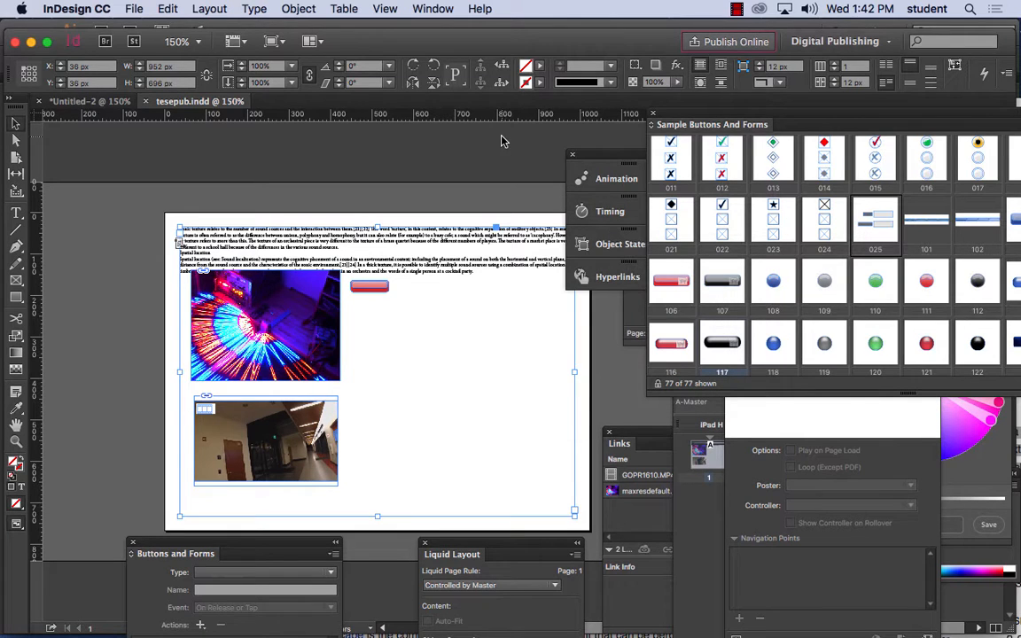
Open the EPUB Interactivity Preview of the page and enlarge it to cover most of the document window
left_click(423, 8)
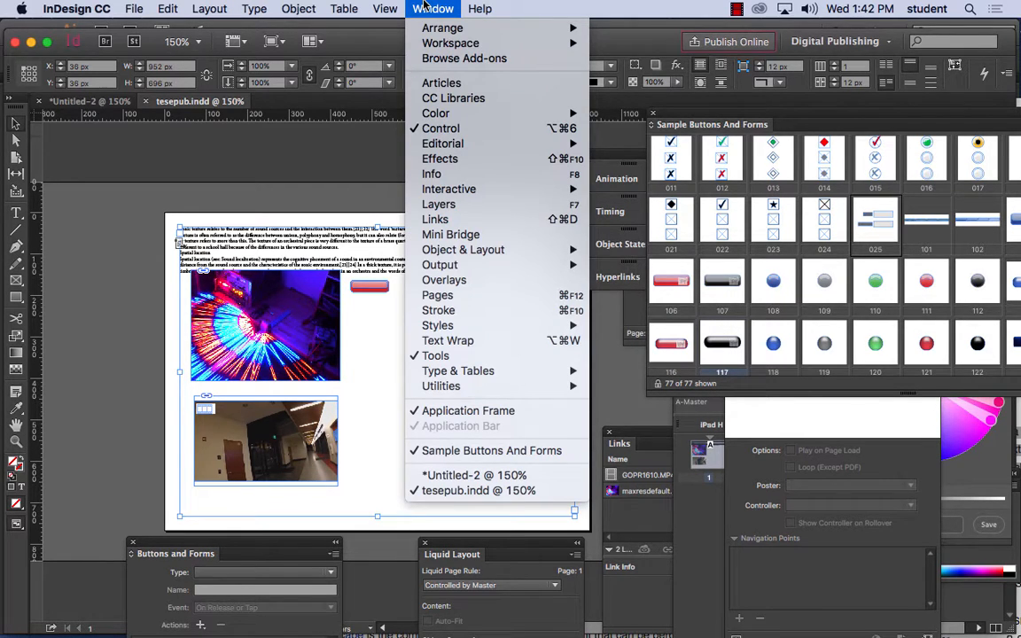
mouse_move(413, 189)
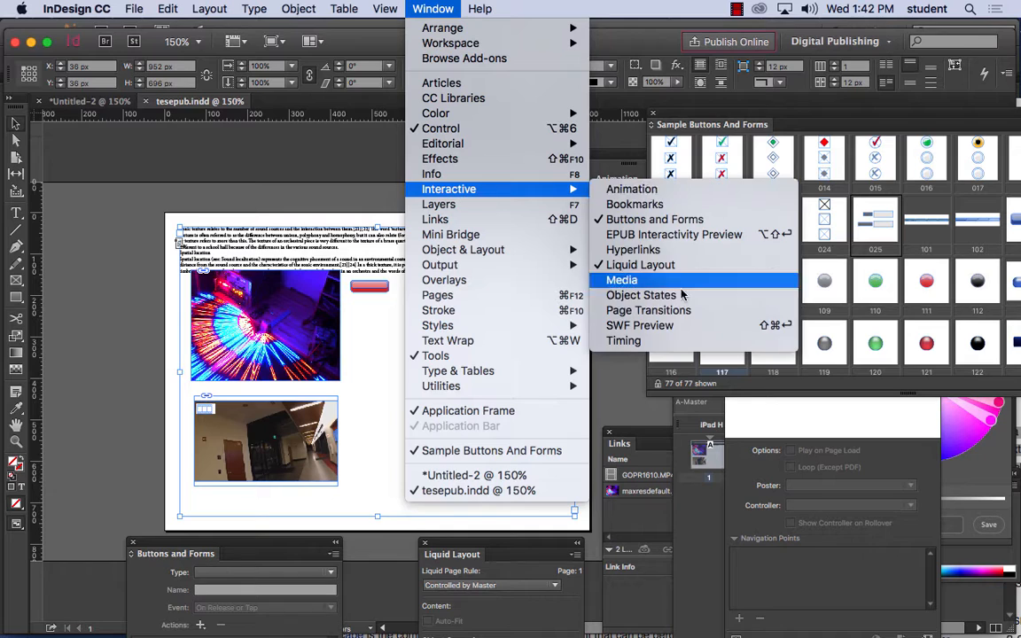
left_click(678, 235)
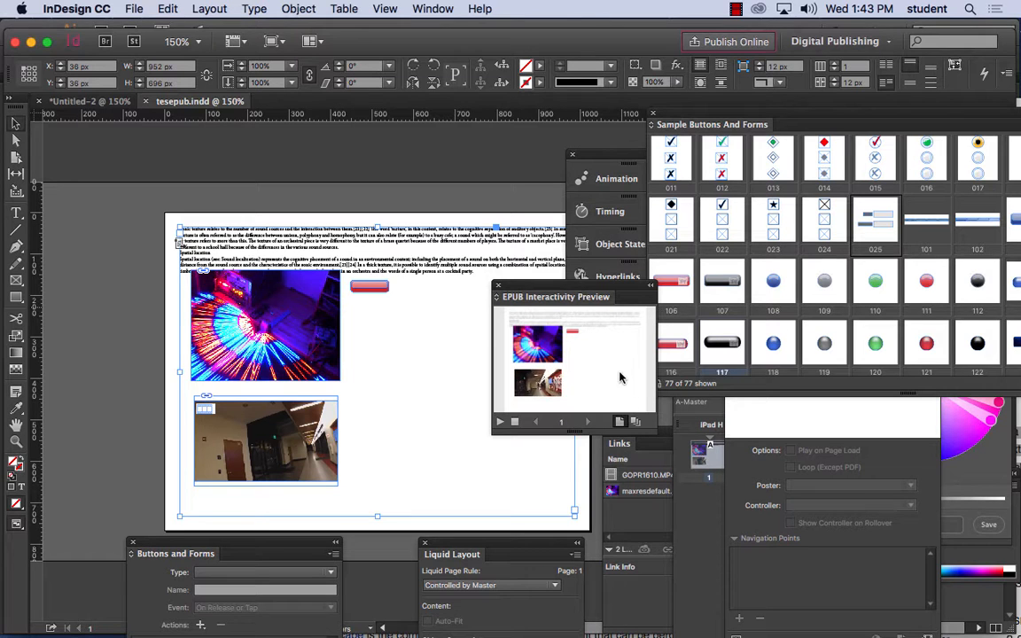
left_click_drag(532, 297, 159, 156)
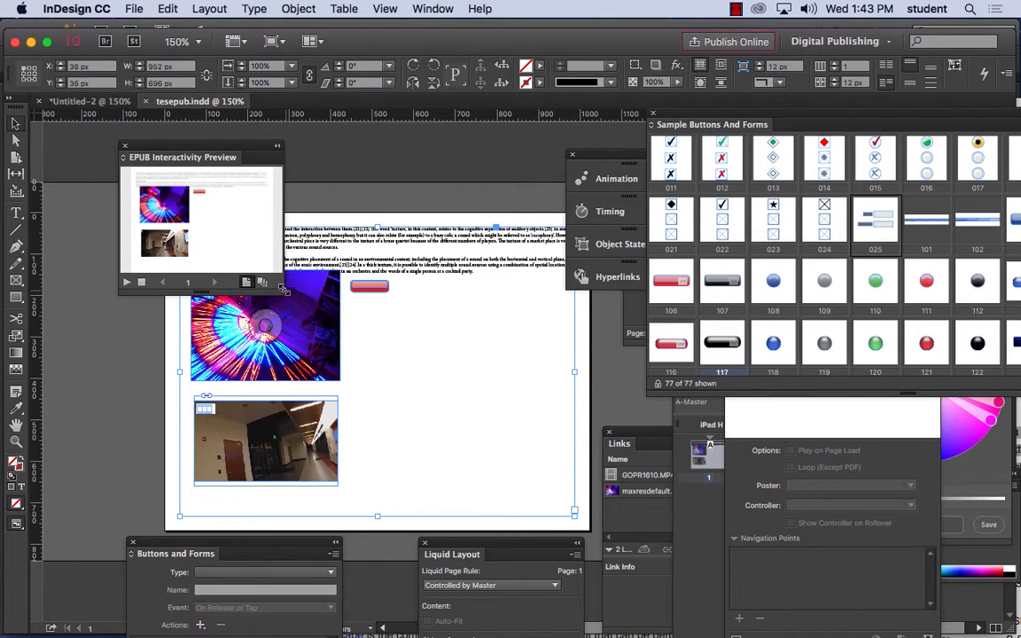
left_click_drag(278, 292, 762, 617)
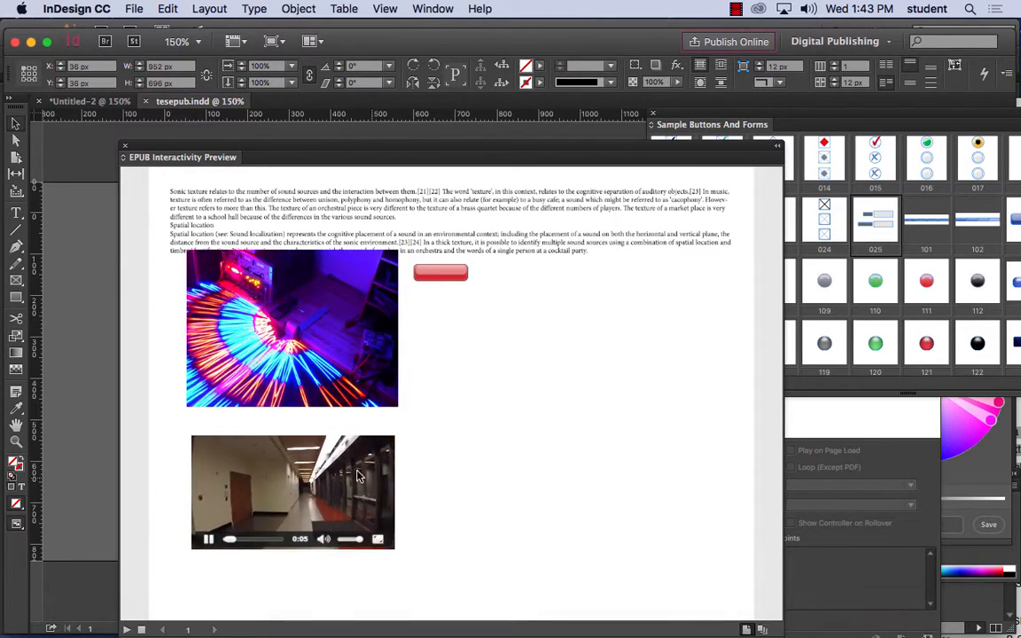
left_click_drag(311, 159, 259, 75)
left_click_drag(728, 556, 775, 585)
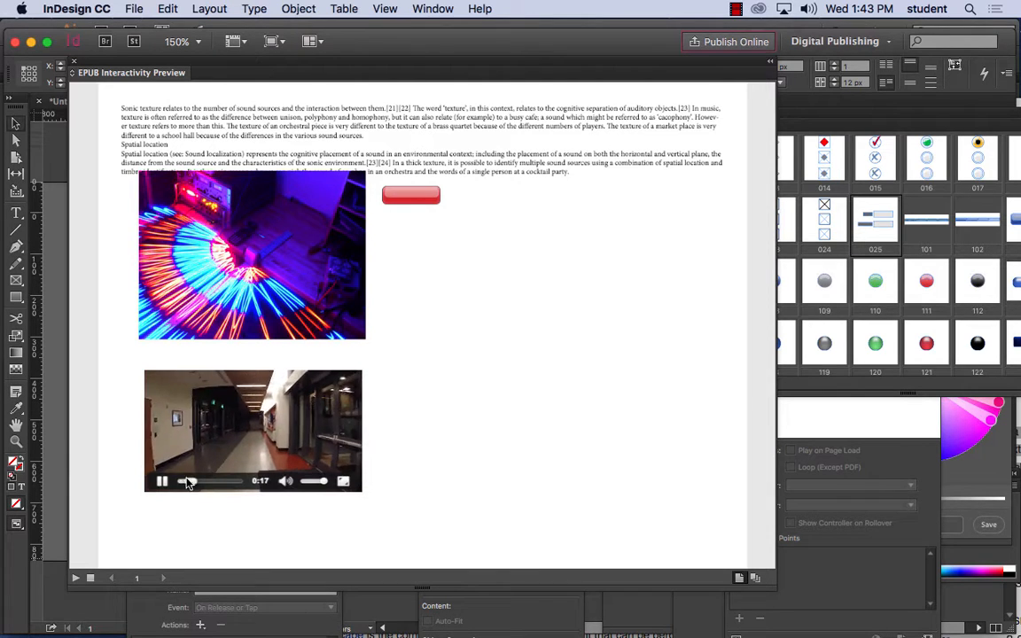
Pause the previewed video, test the red button's link to Google in Safari, and return to InDesign
left_click(162, 480)
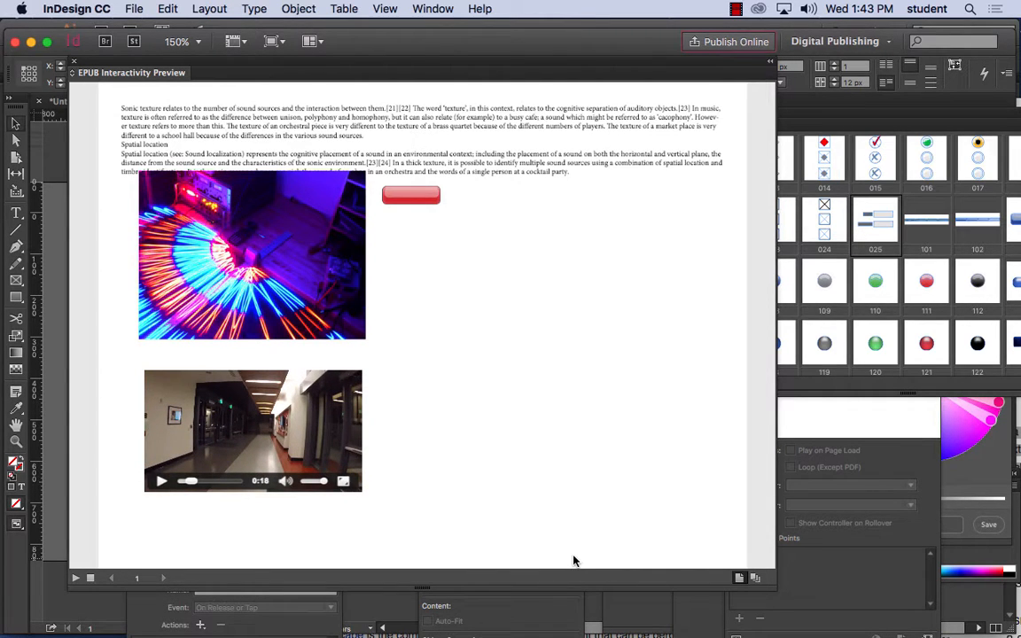
left_click(418, 201)
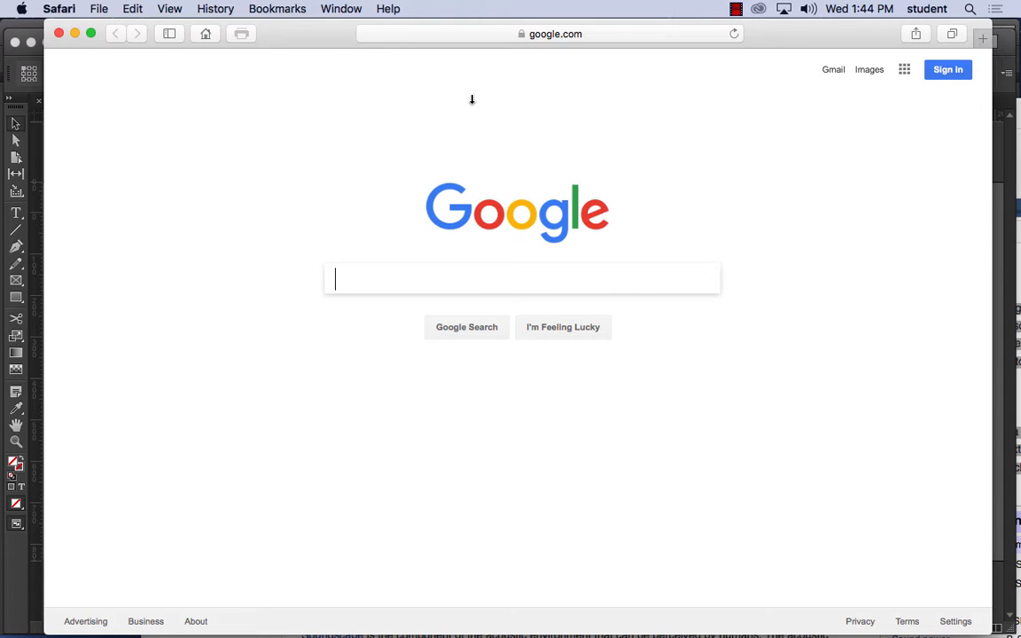
left_click(55, 9)
left_click(108, 177)
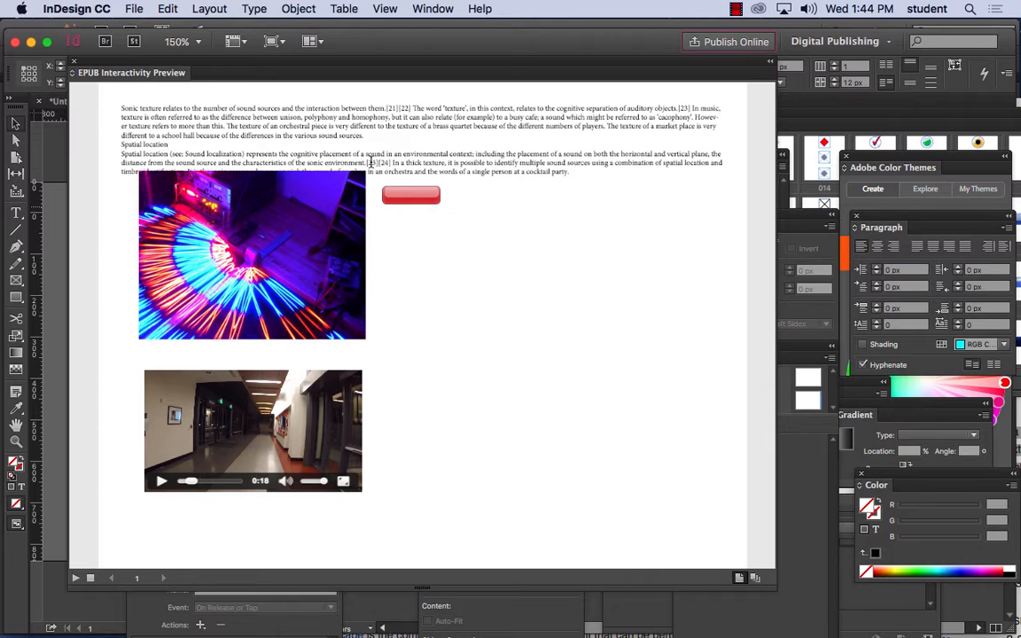
Switch to Xcode and start a new project
mouse_move(886, 631)
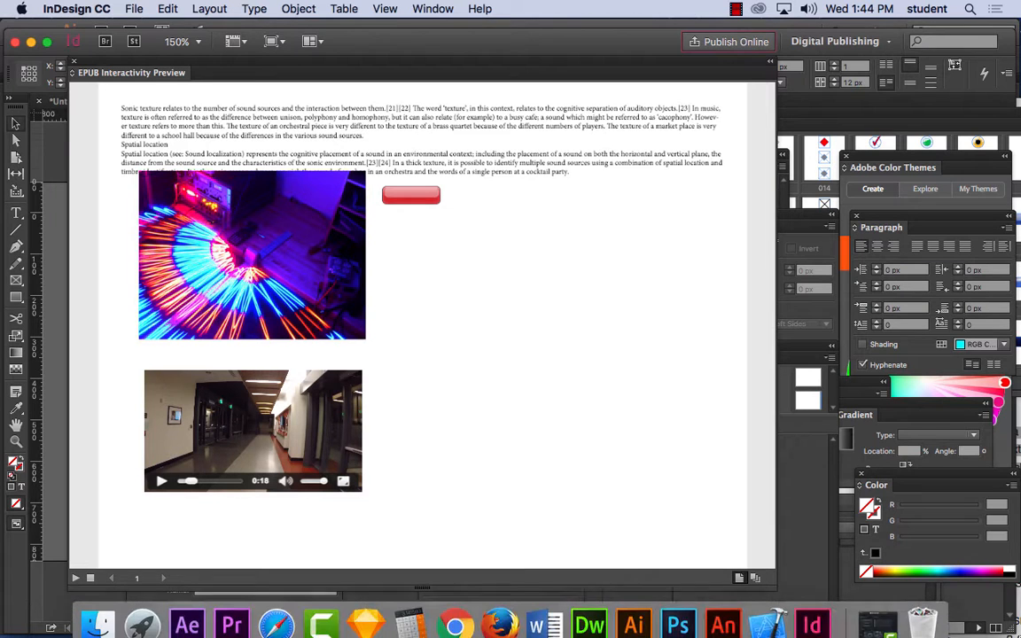
left_click(771, 612)
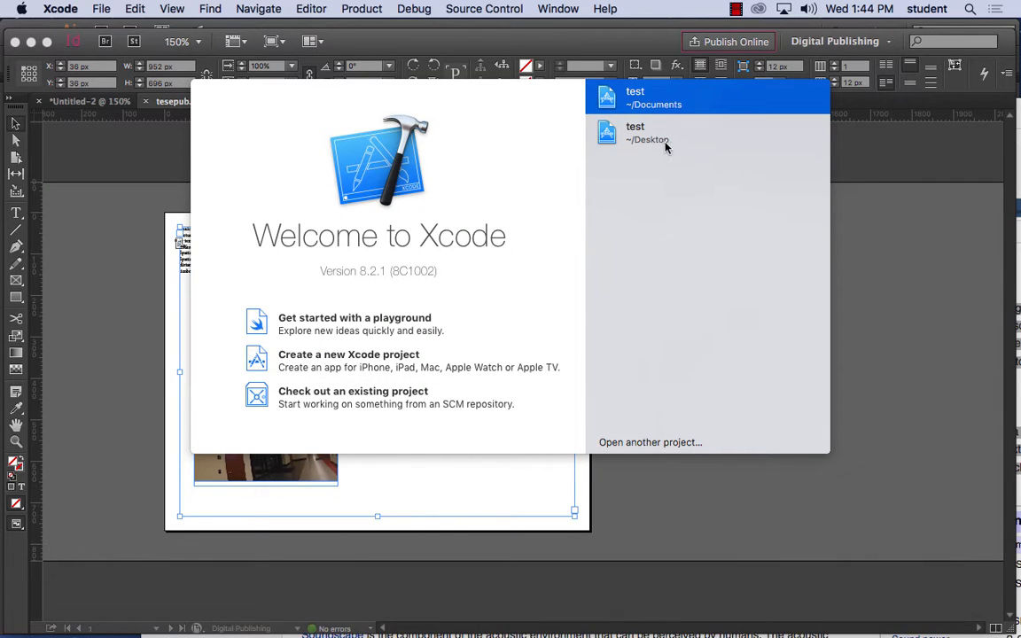
left_click(628, 131)
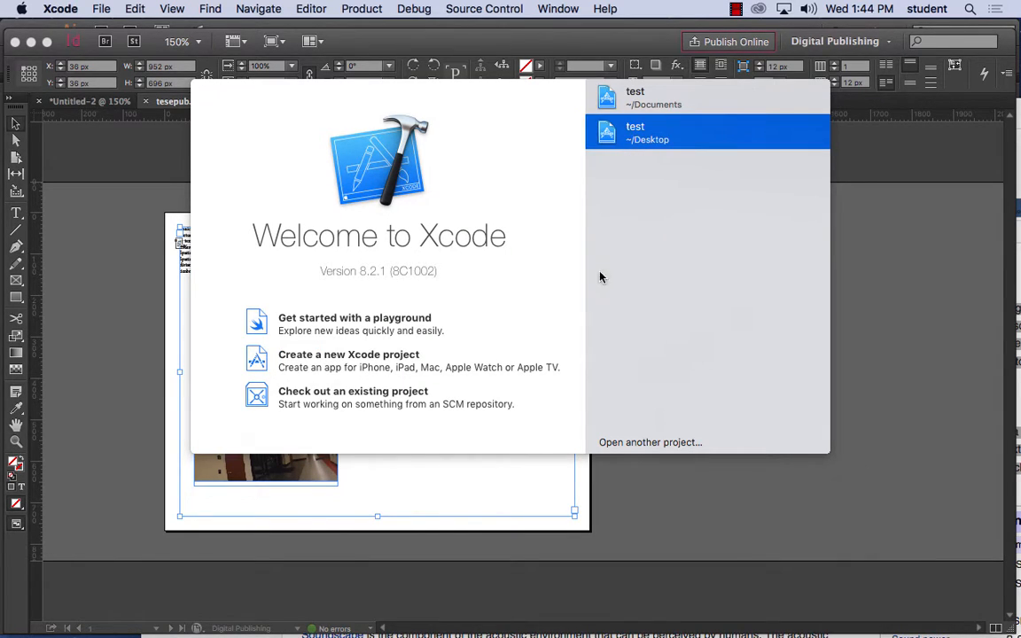
left_click(97, 9)
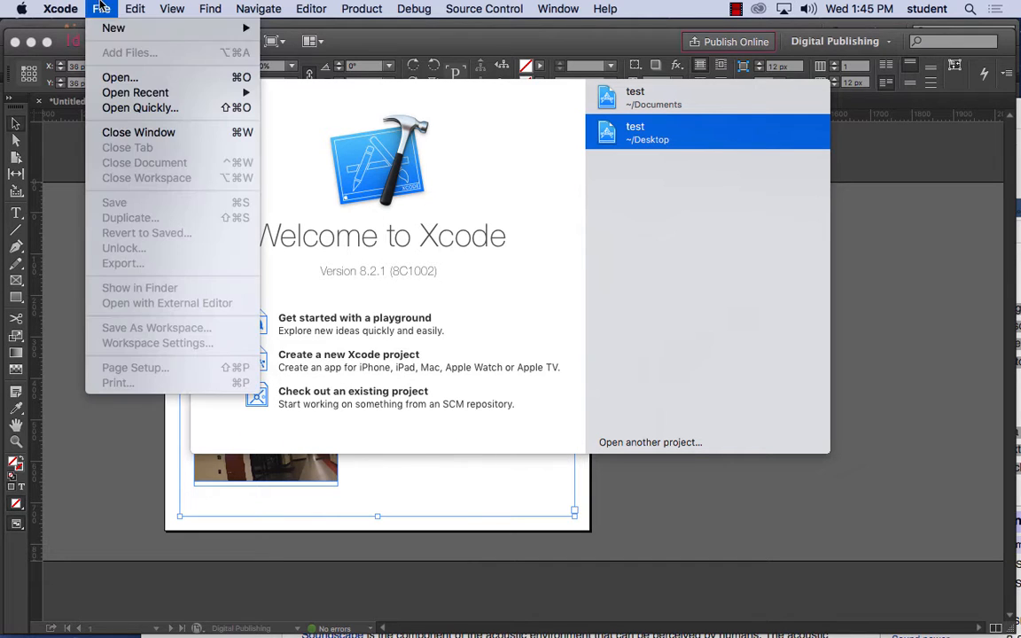
mouse_move(96, 27)
left_click(494, 220)
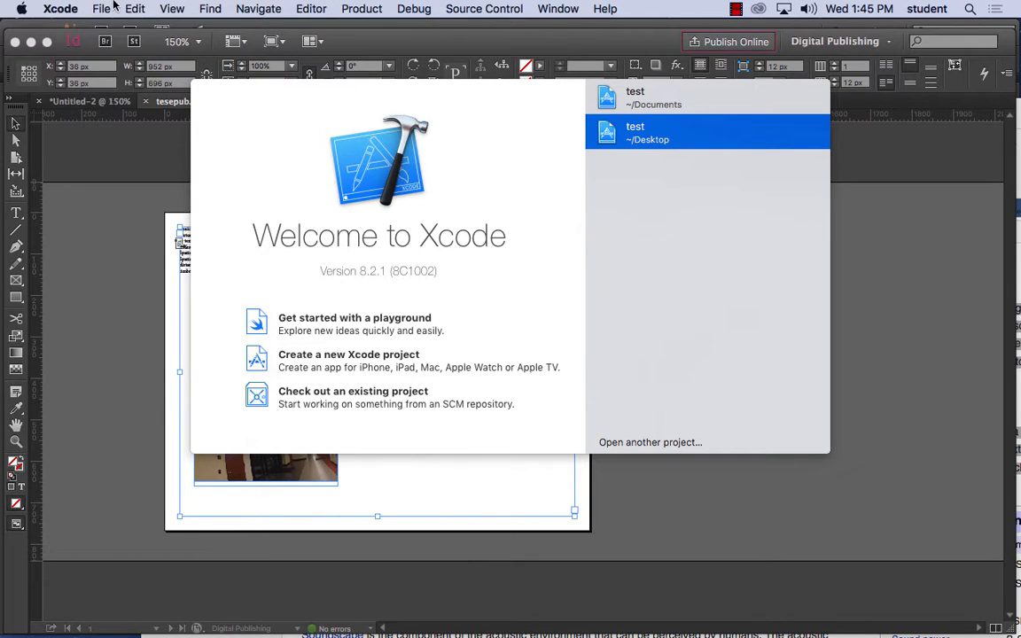
left_click(101, 8)
mouse_move(131, 34)
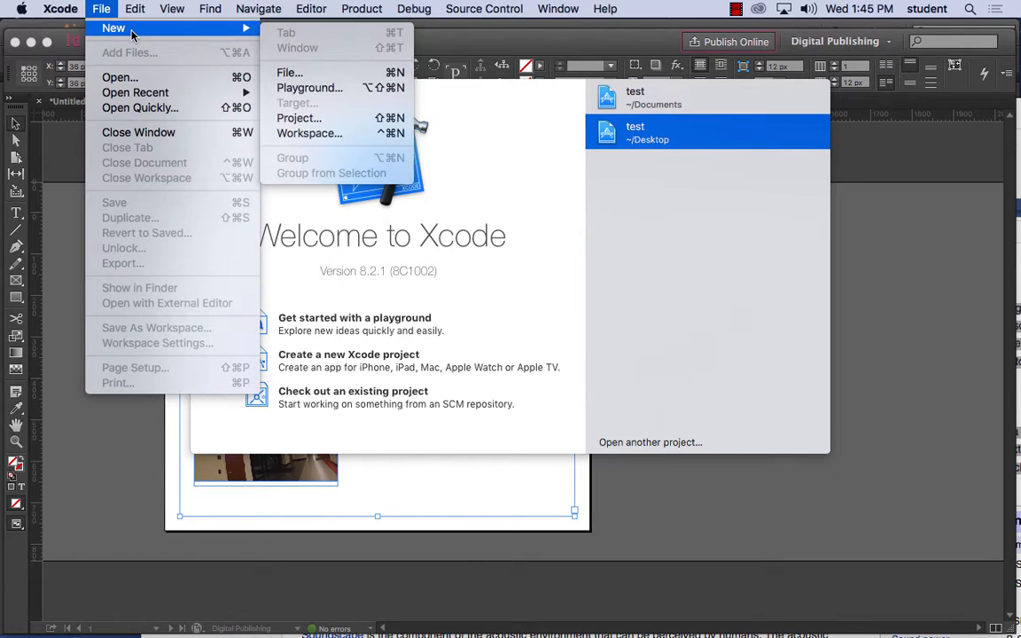
left_click(316, 119)
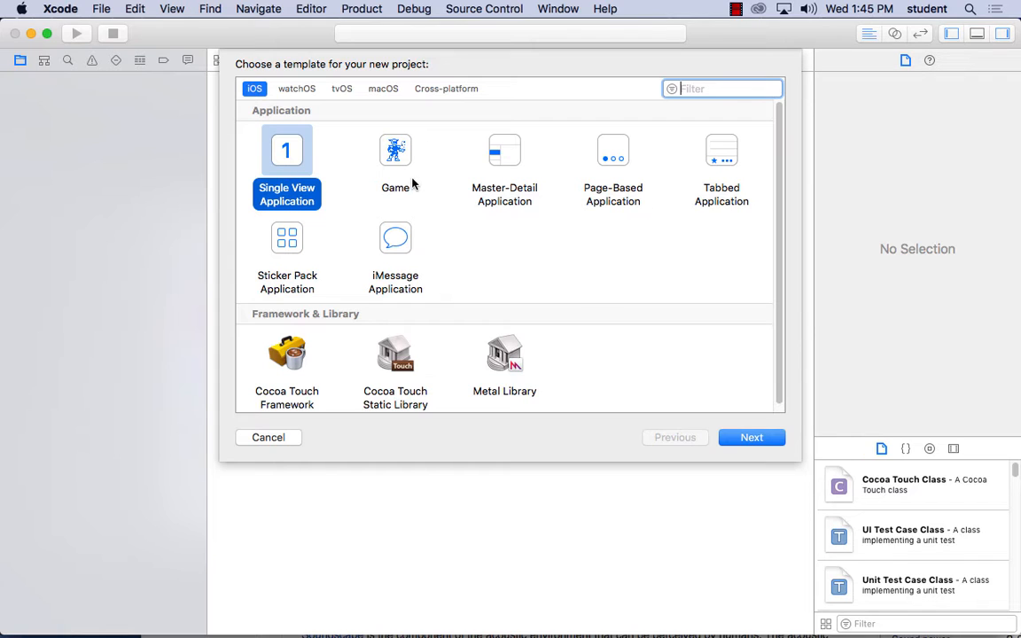
Create an iOS Single View Application named test in the Documents folder, replacing the existing project of that name
left_click(755, 439)
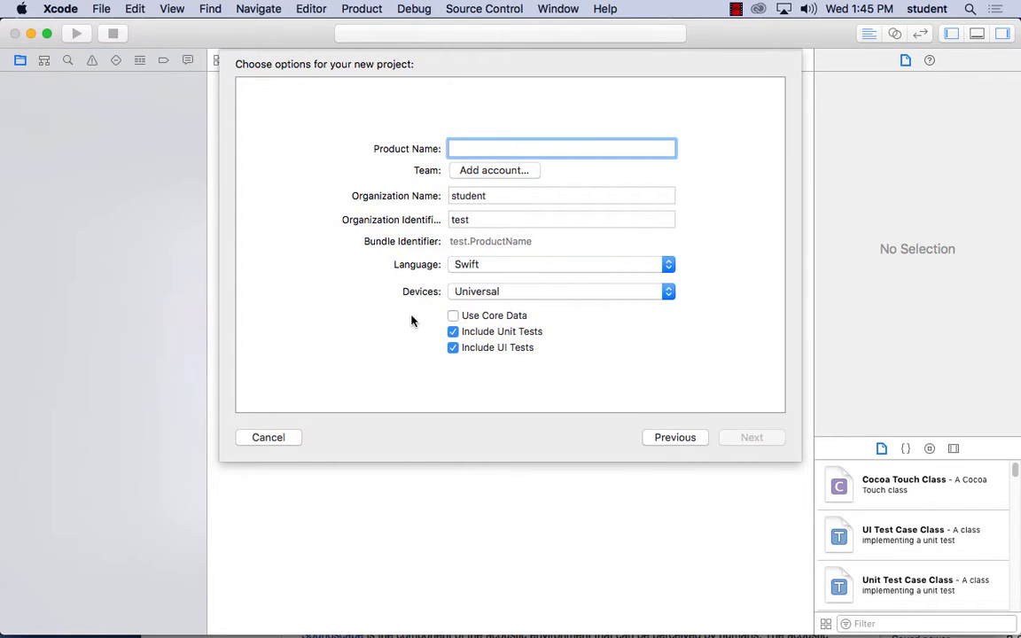
type("test")
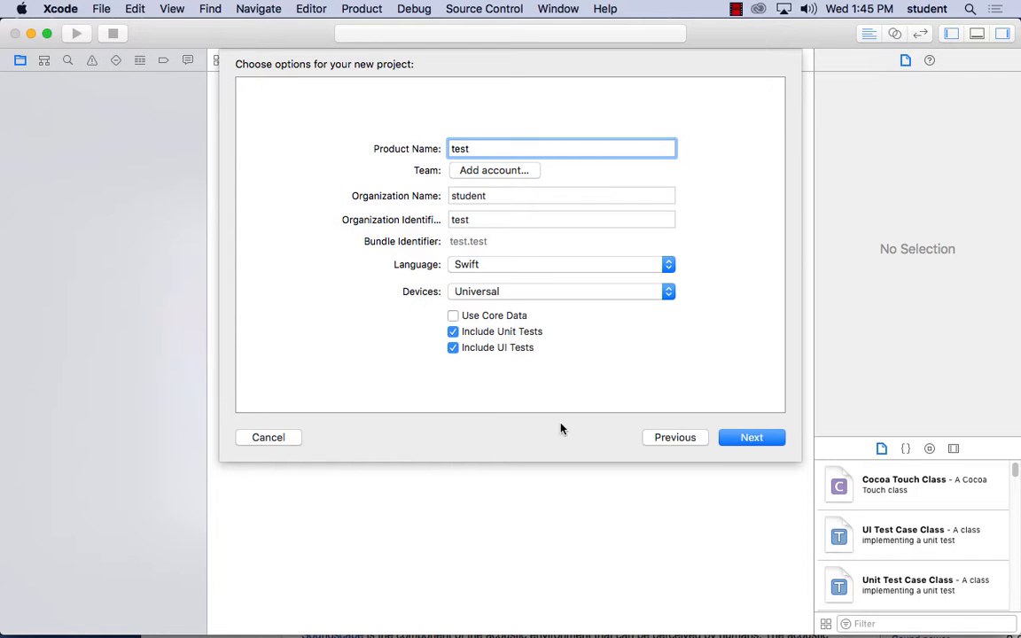
left_click(757, 436)
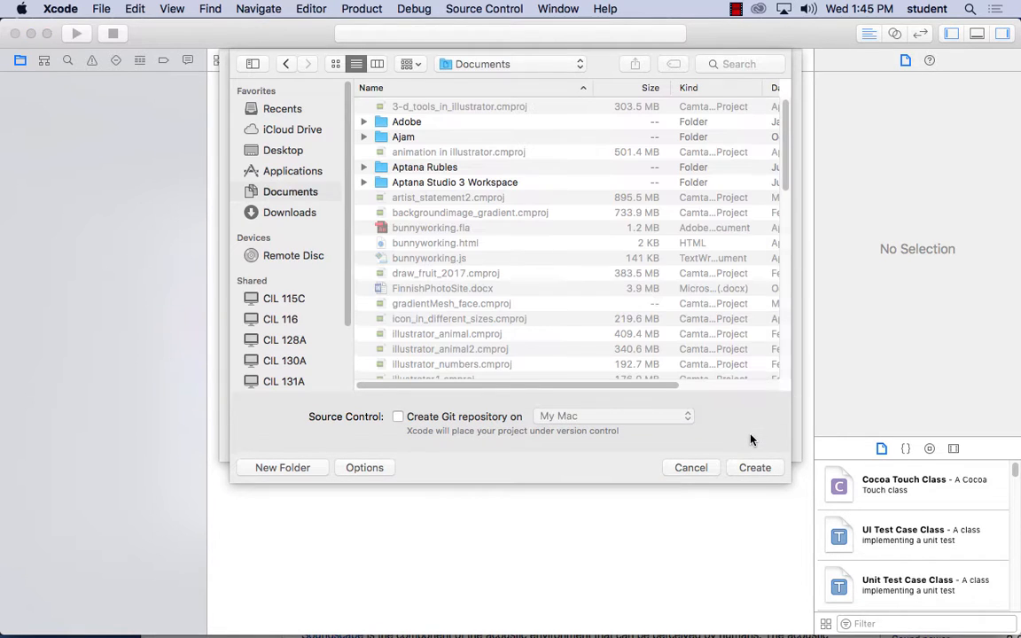
left_click(756, 468)
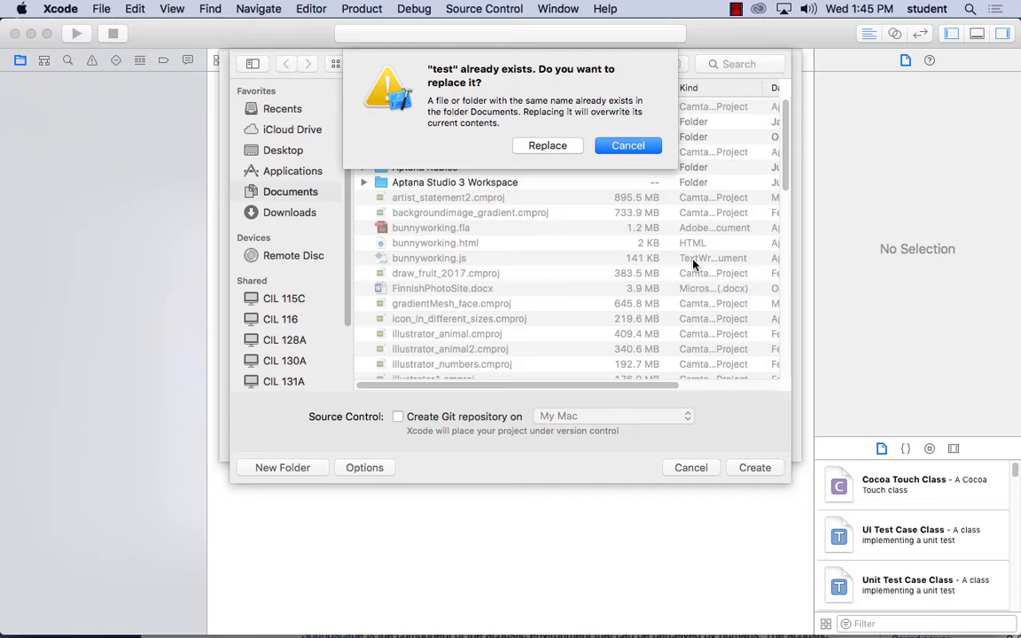
left_click(548, 143)
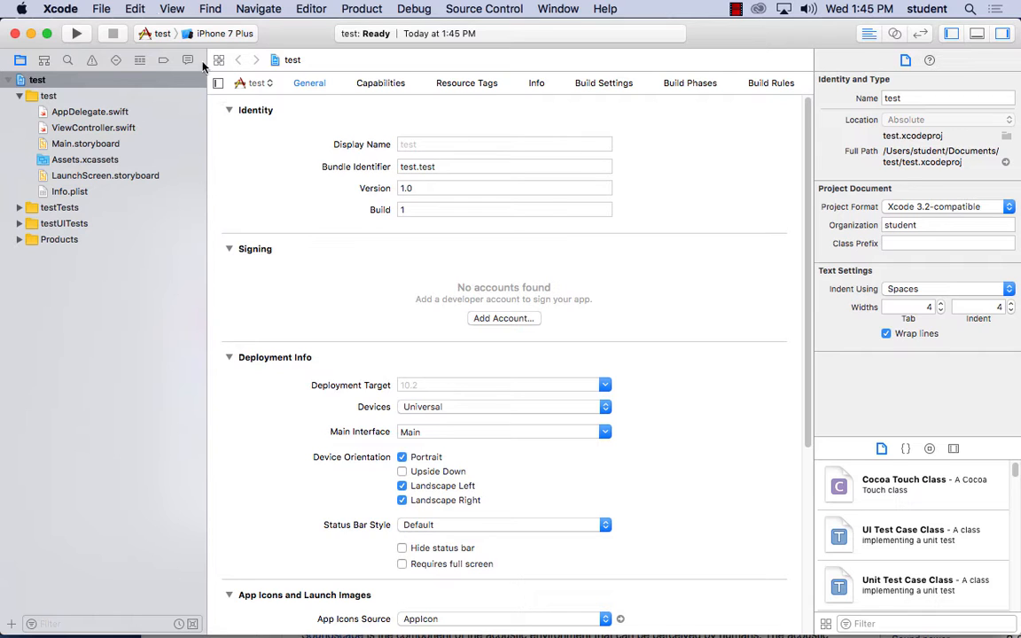
Examine the whole view controller in Main.storyboard at 50% zoom and leave Xcode to return to InDesign
left_click(92, 145)
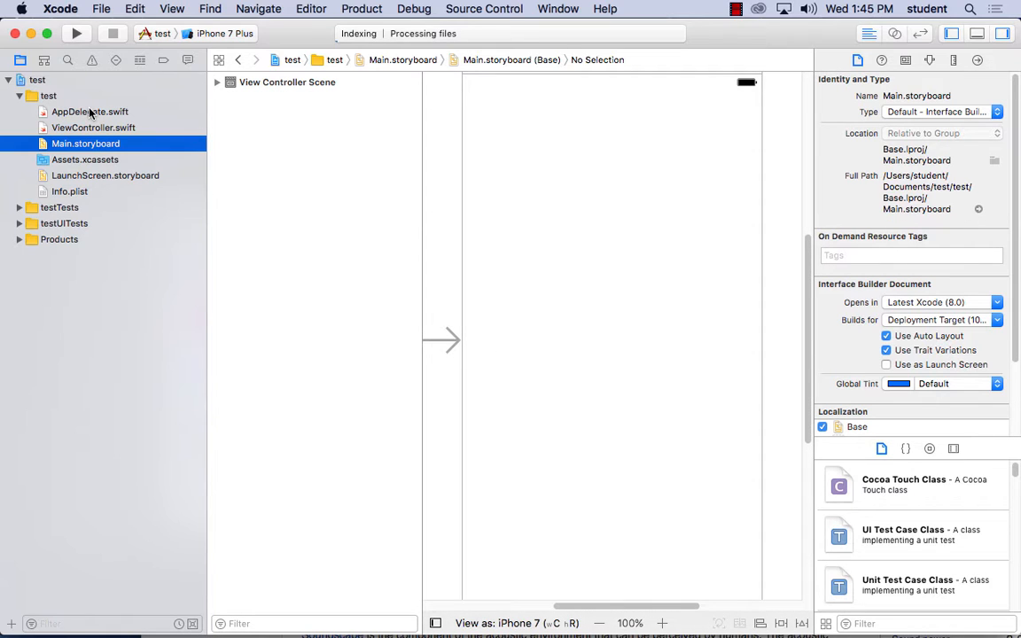
left_click(374, 266)
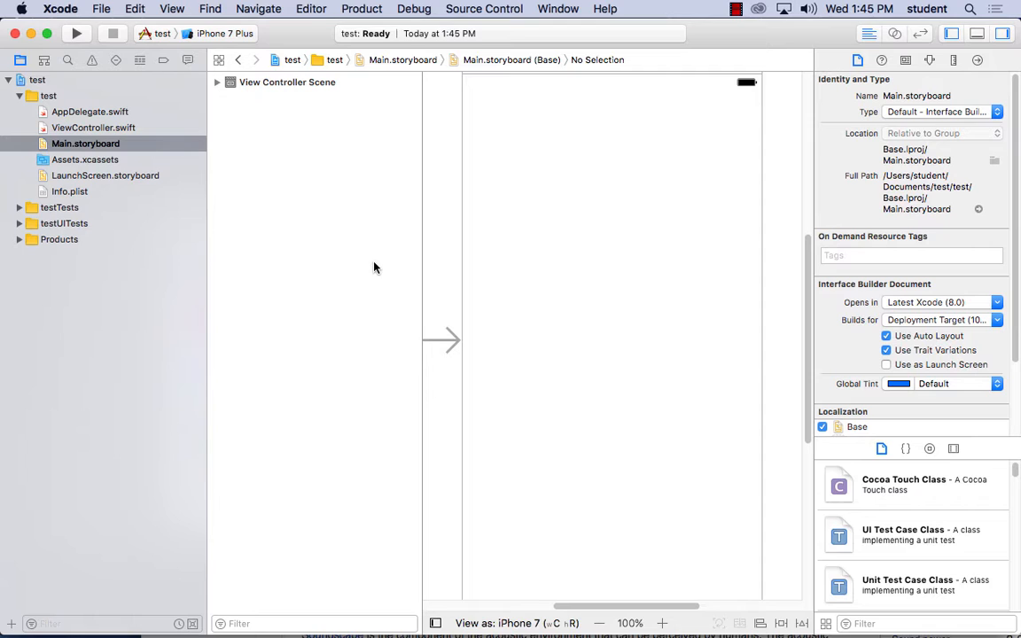
left_click(599, 624)
left_click(599, 624)
left_click(599, 624)
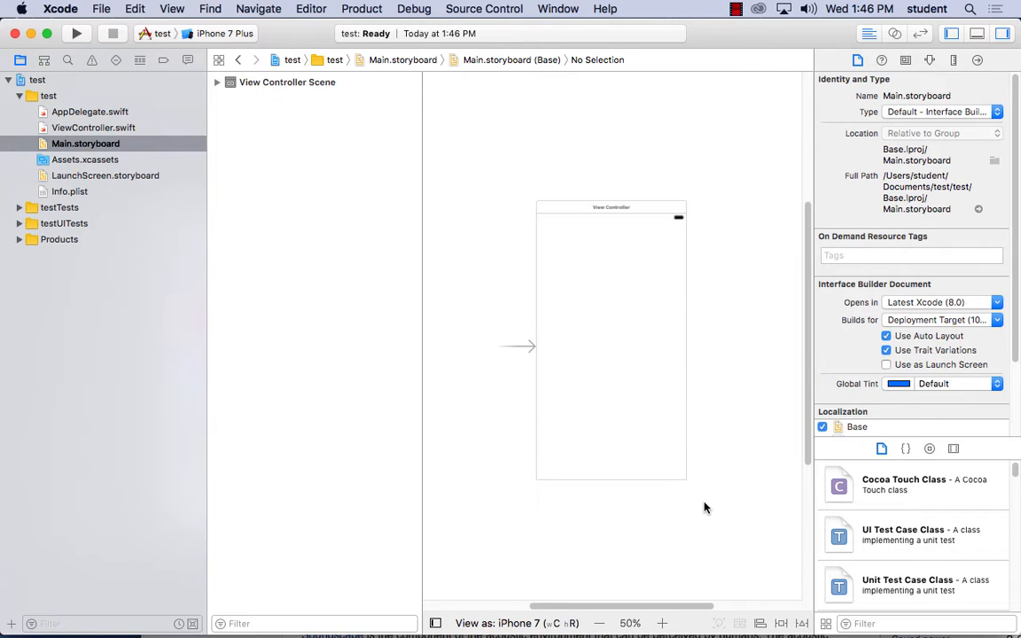
left_click(60, 9)
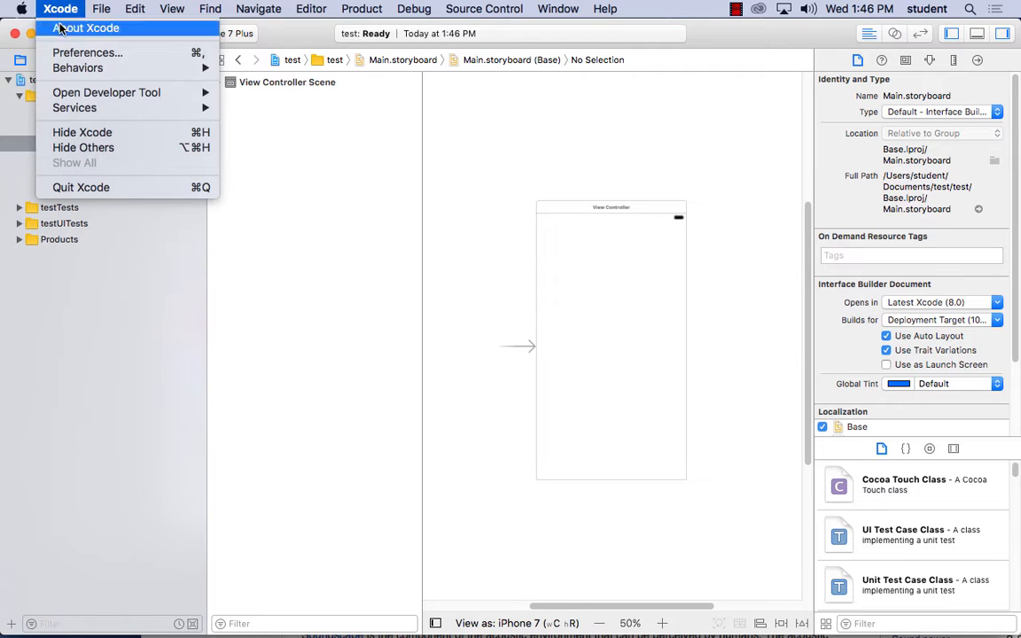
left_click(100, 187)
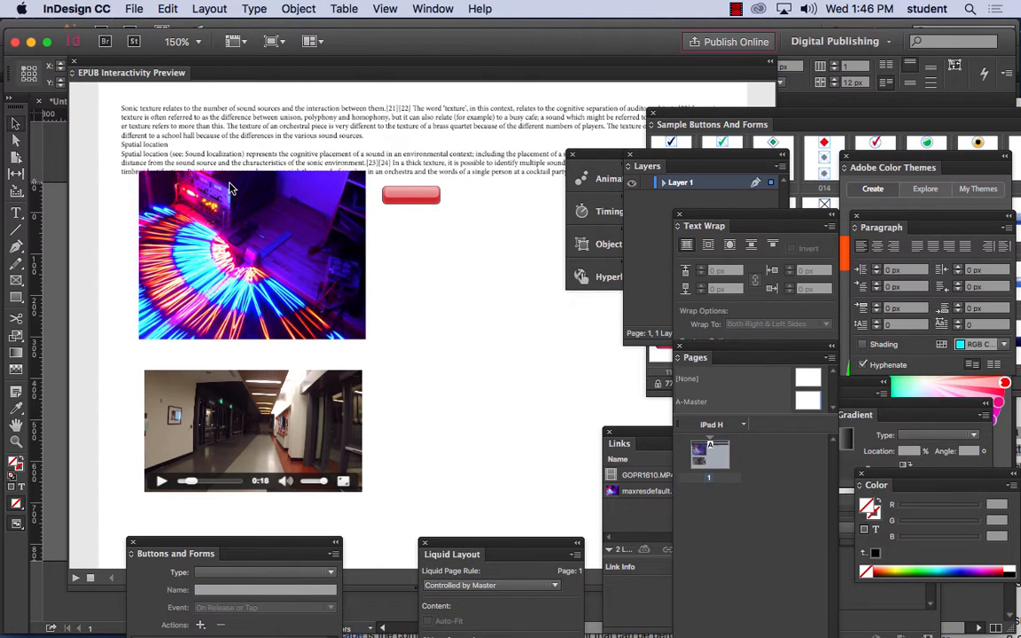